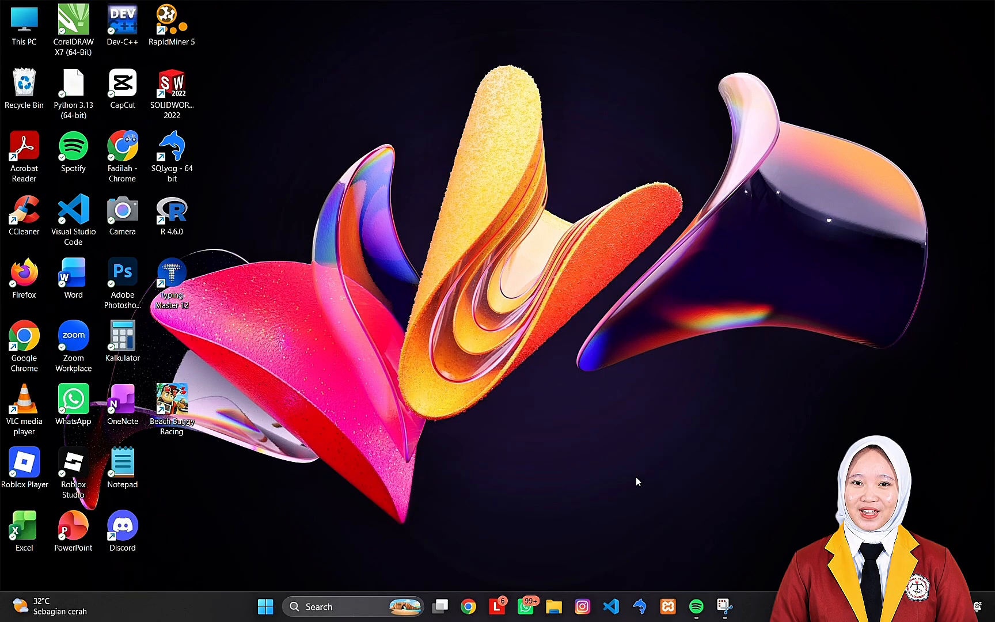
- Open Chrome with the chosen profile, maximize its window and go to nightly.odoo.com
click(468, 607)
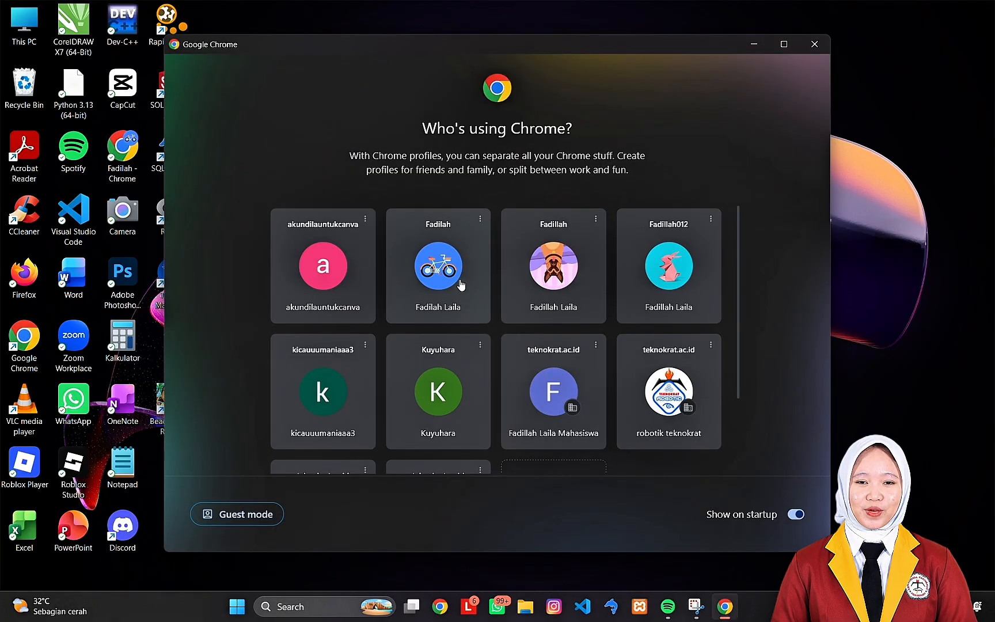
click(461, 284)
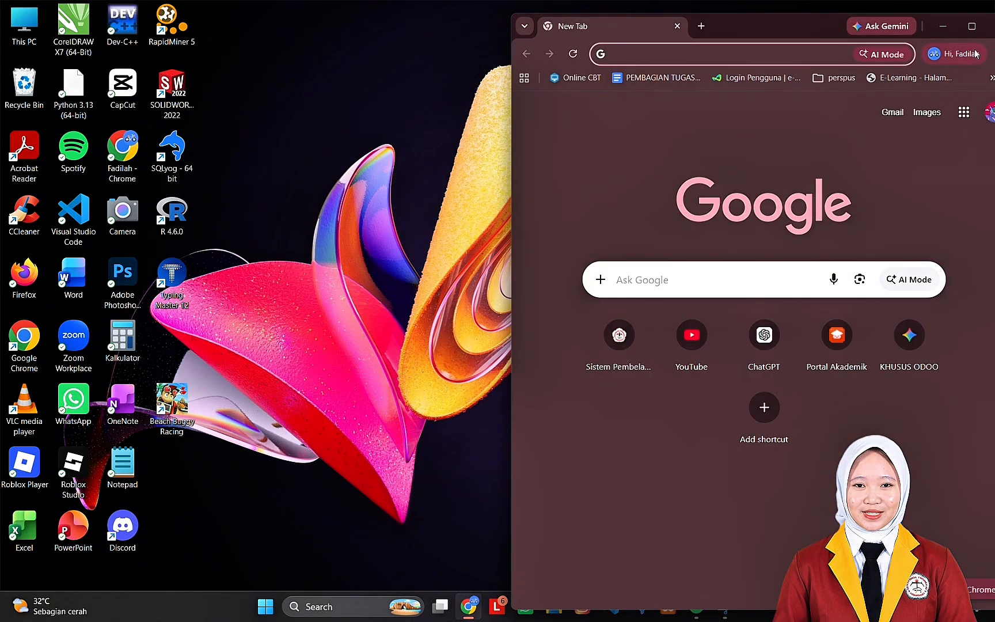
click(979, 31)
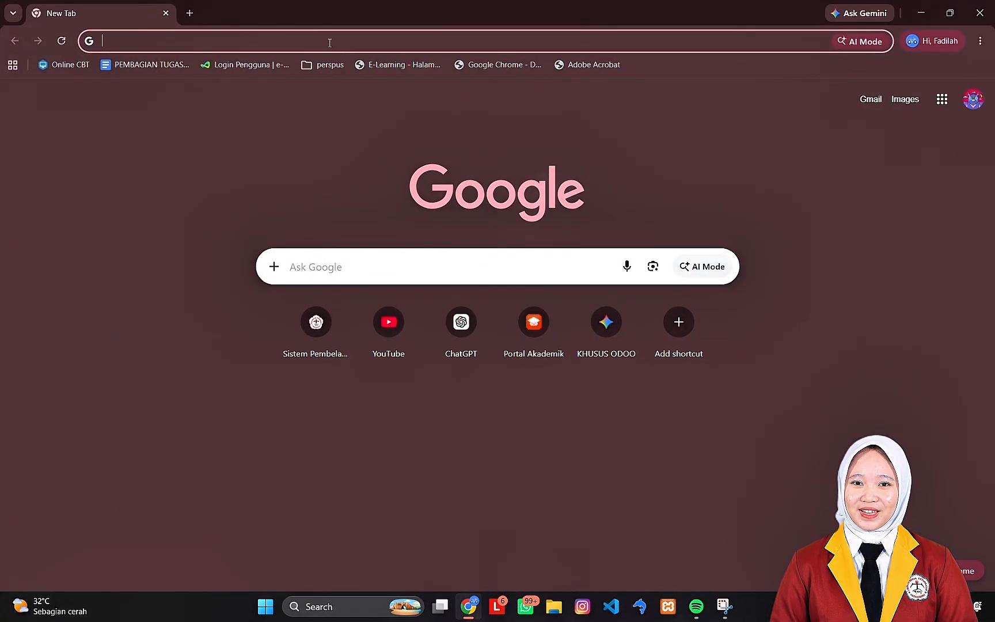
click(329, 41)
text(nightly.odoo.com)
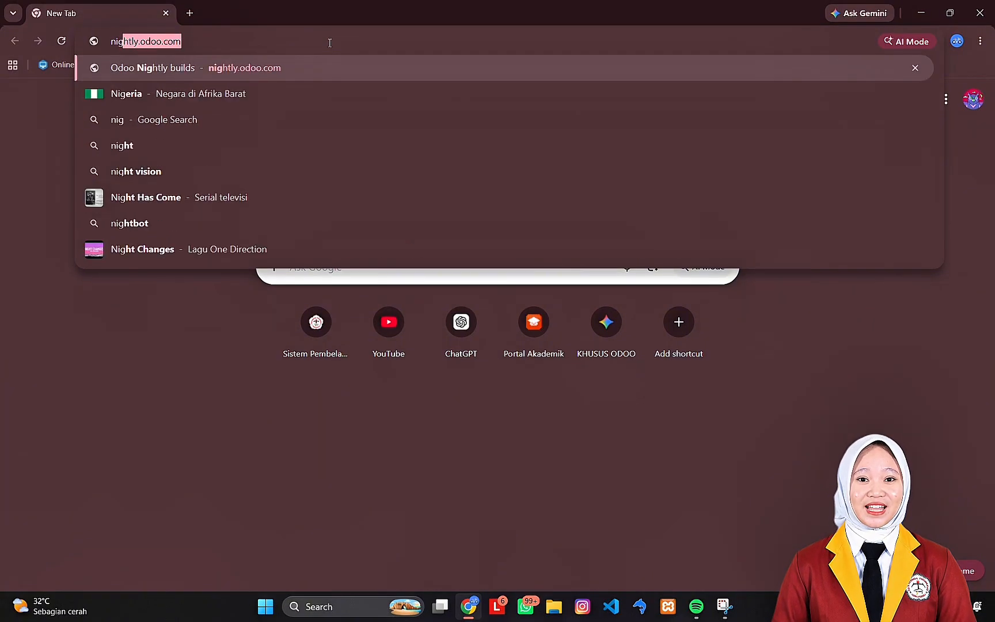
key(Return)
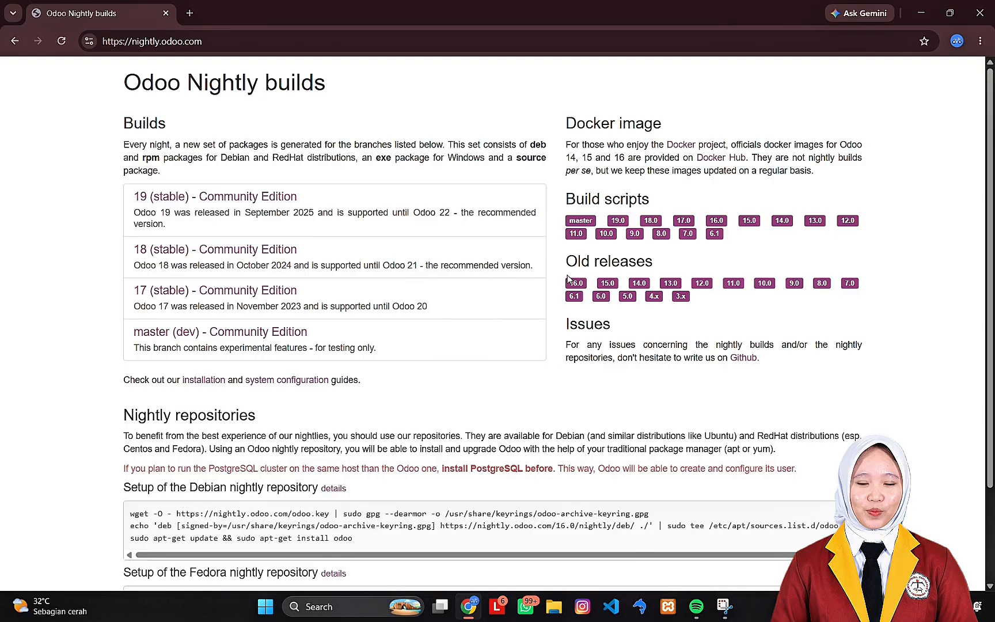
- Download odoo_16.0.latest.exe from the nightly exe builds of the old 16.0 release and open the downloads
click(576, 282)
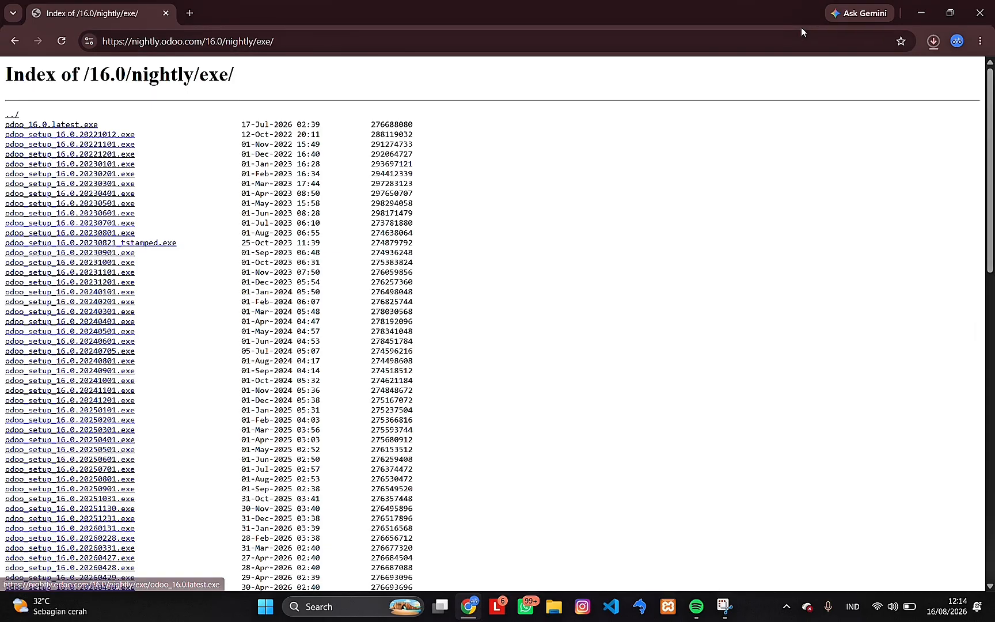
click(934, 41)
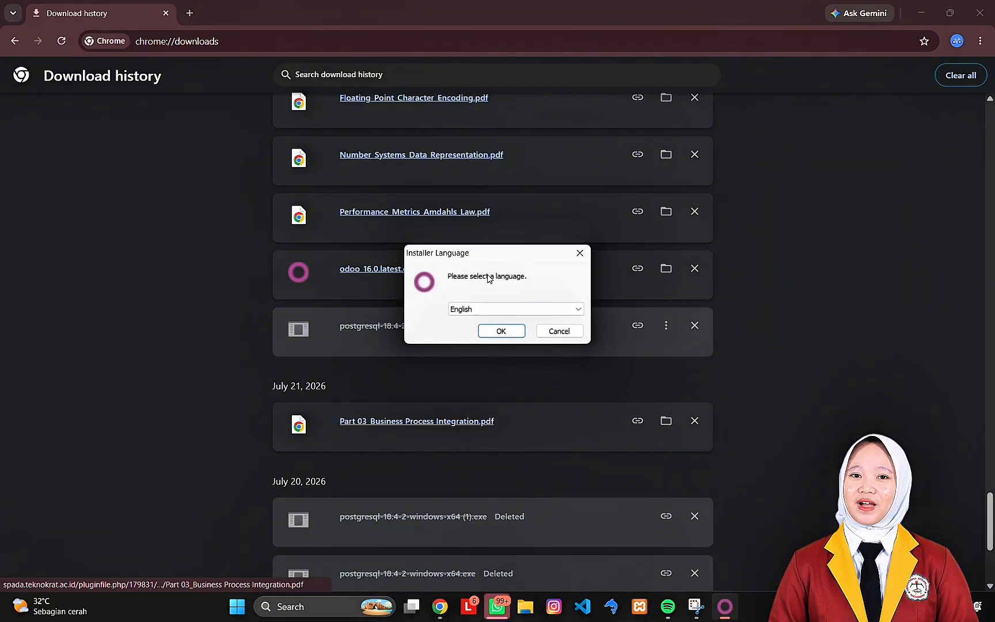
- Go through the Odoo 16.0 installer in English, keeping the install type Odoo Server And PostgreSQL Server
click(502, 332)
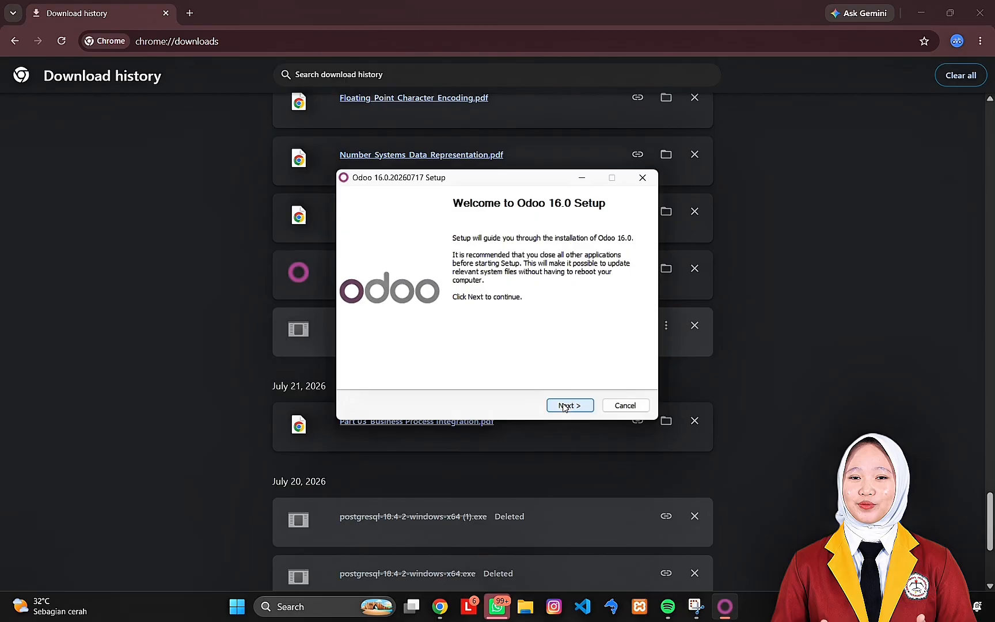
click(564, 407)
click(565, 407)
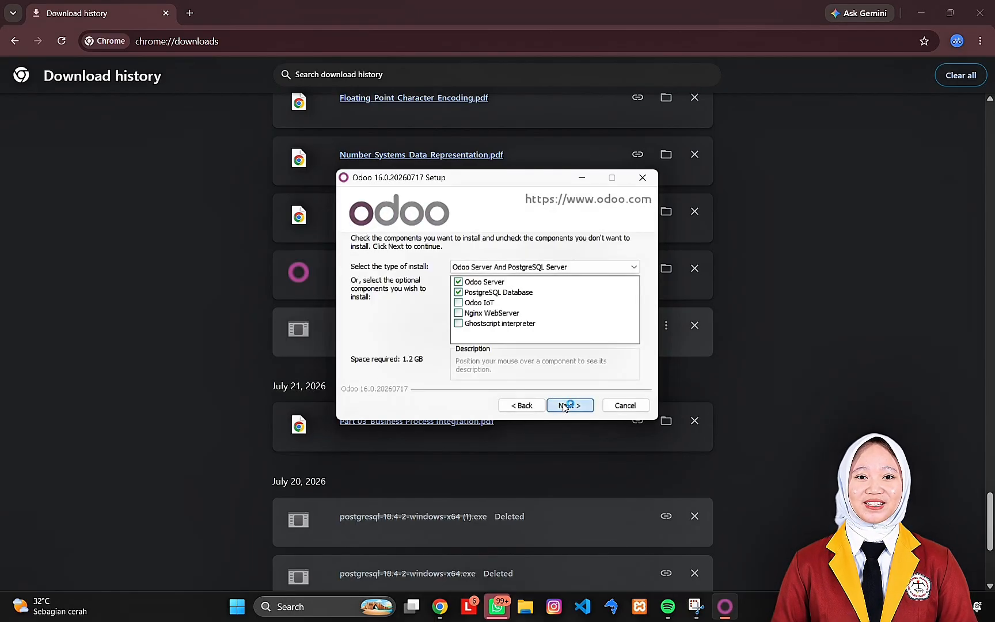
click(564, 407)
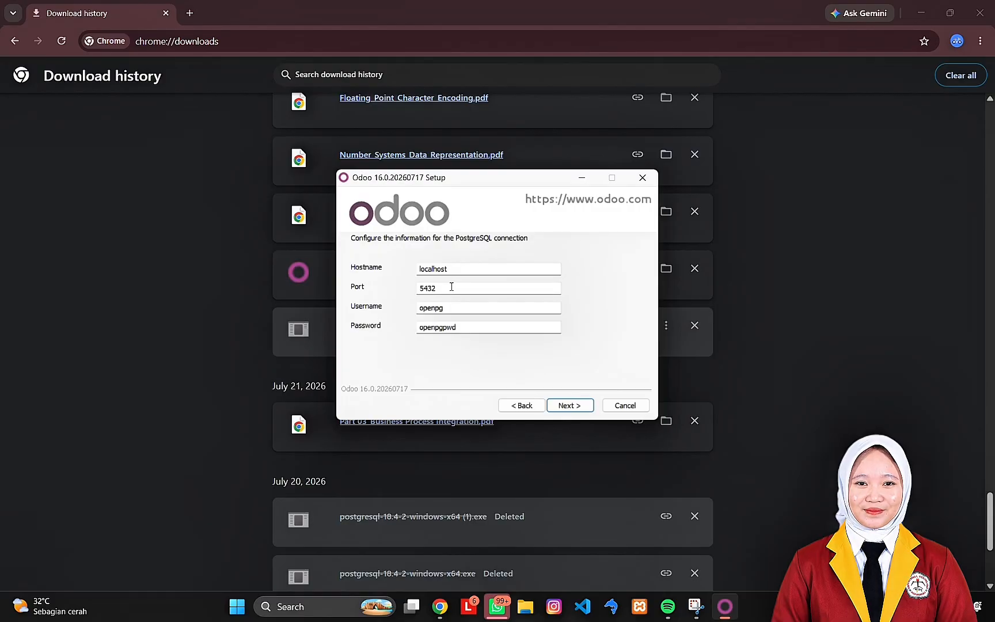
- Capture a screenshot of the installer's PostgreSQL connection settings and accept the default values
key(super+shift+s)
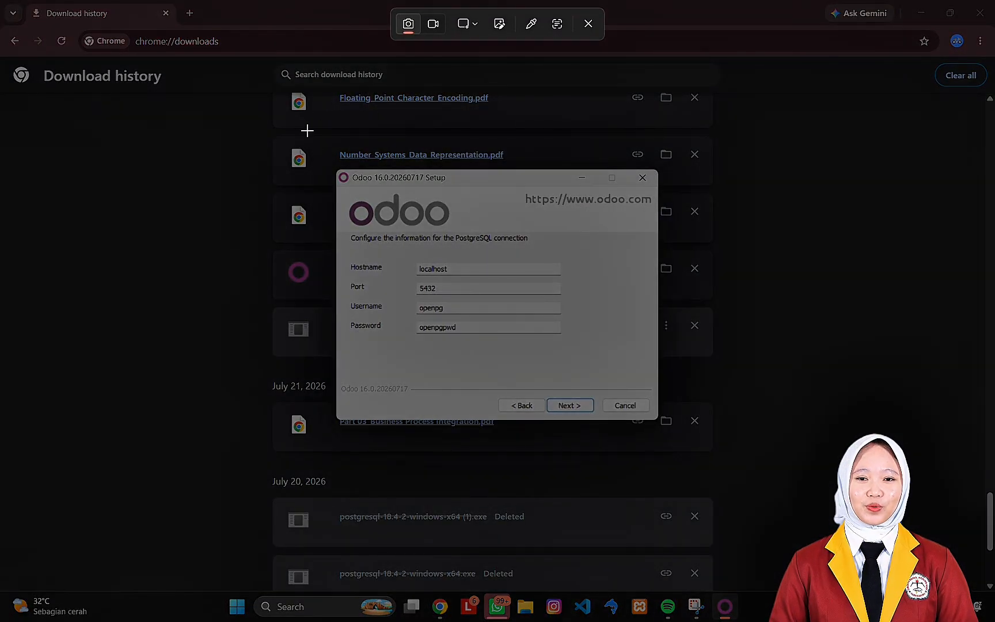
drag(307, 131, 703, 441)
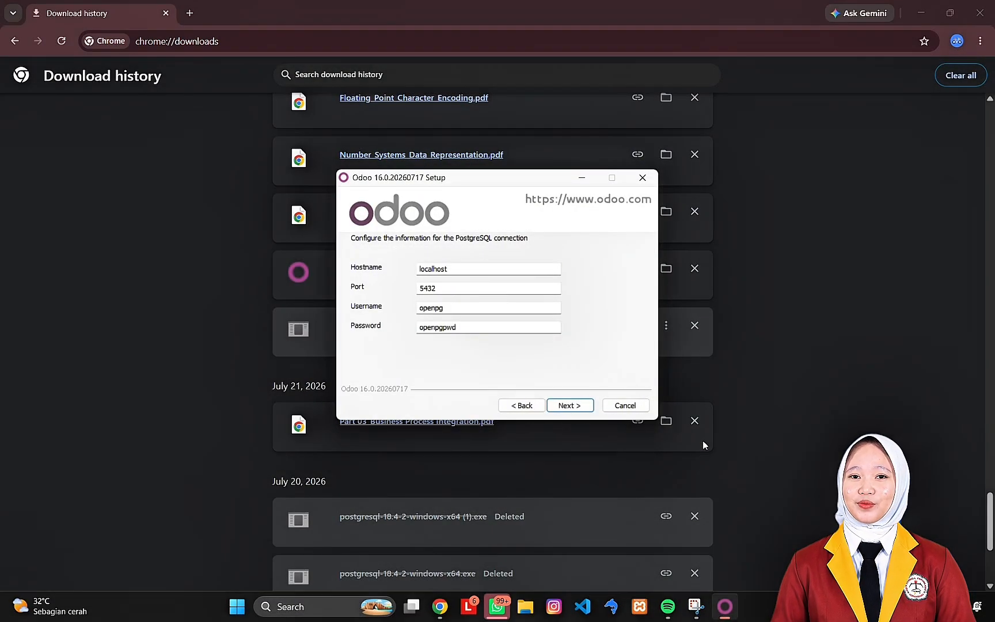
click(571, 405)
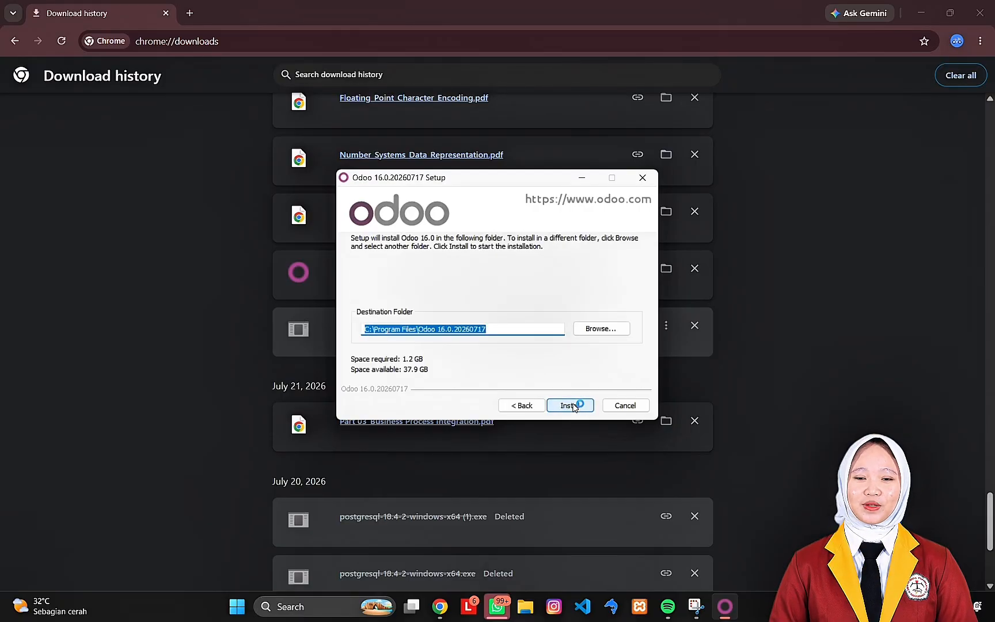
- Open the installer's destination folder selection and create a new folder named odoo on the Data (D:) drive in File Explorer
click(613, 329)
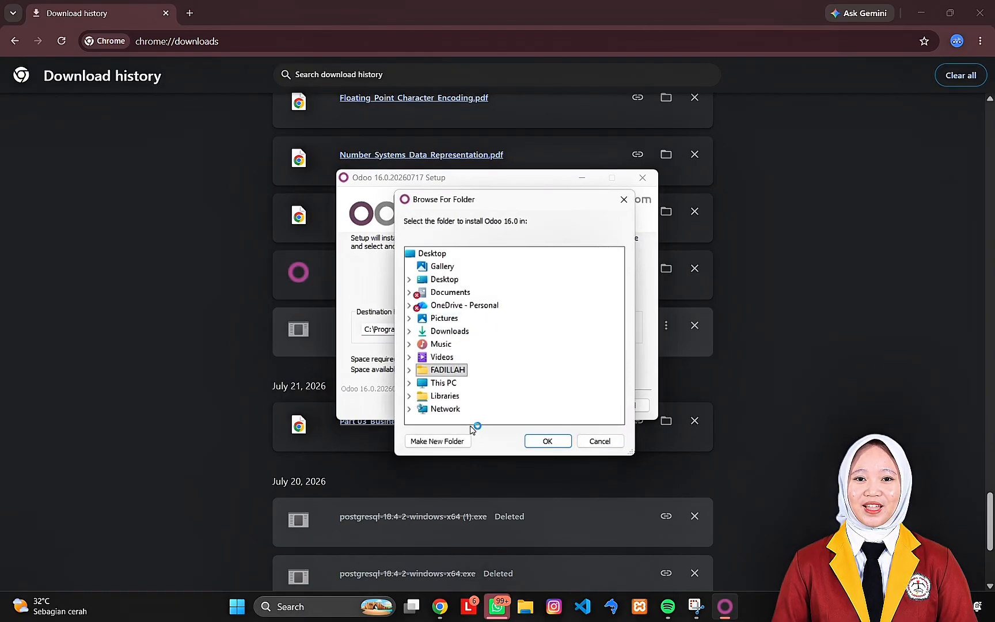
click(528, 610)
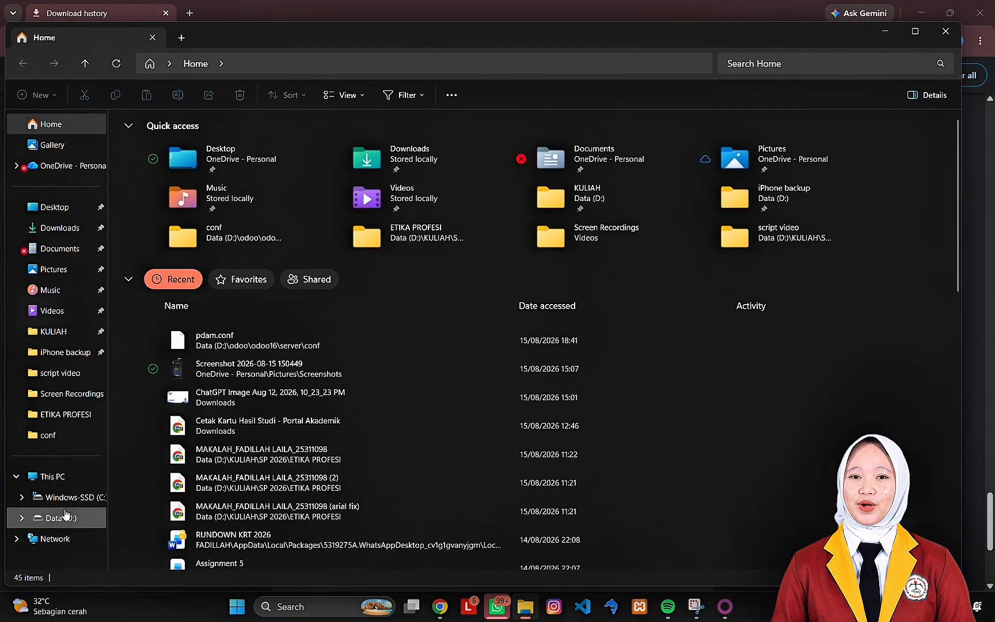
click(65, 516)
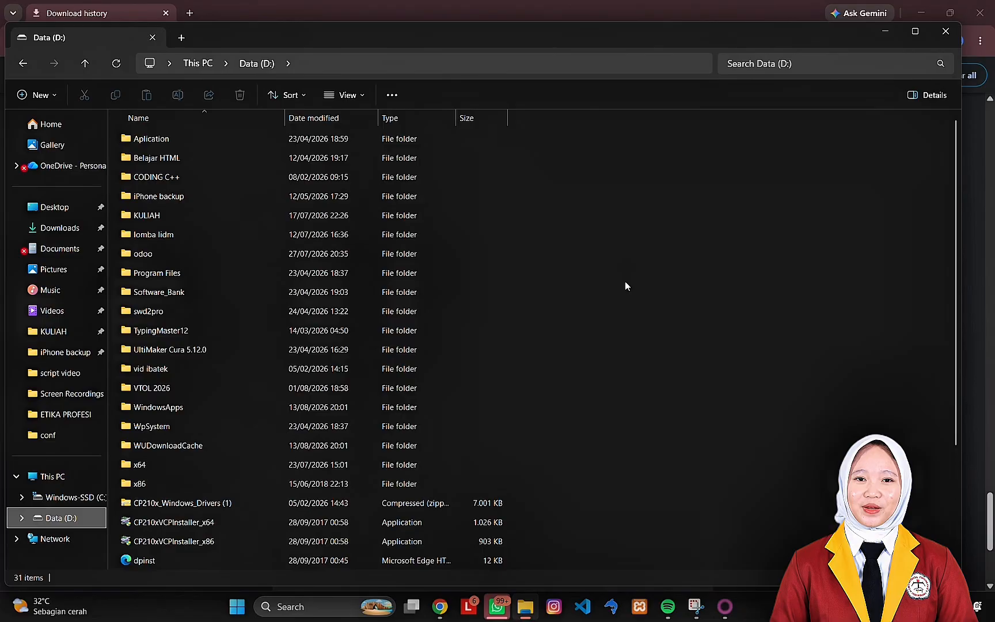
right_click(630, 282)
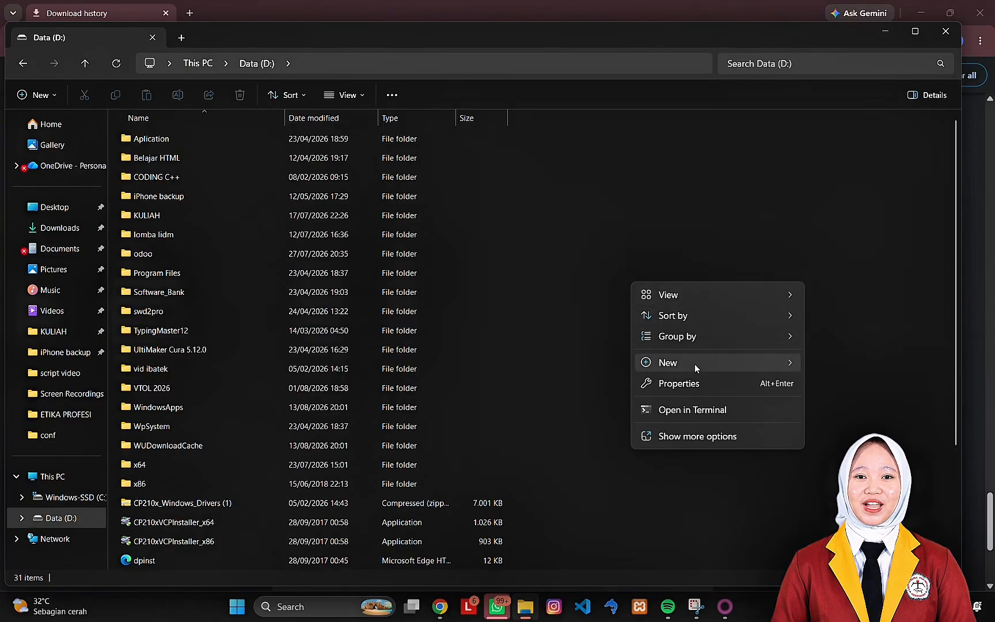
mouse_move(695, 364)
click(835, 372)
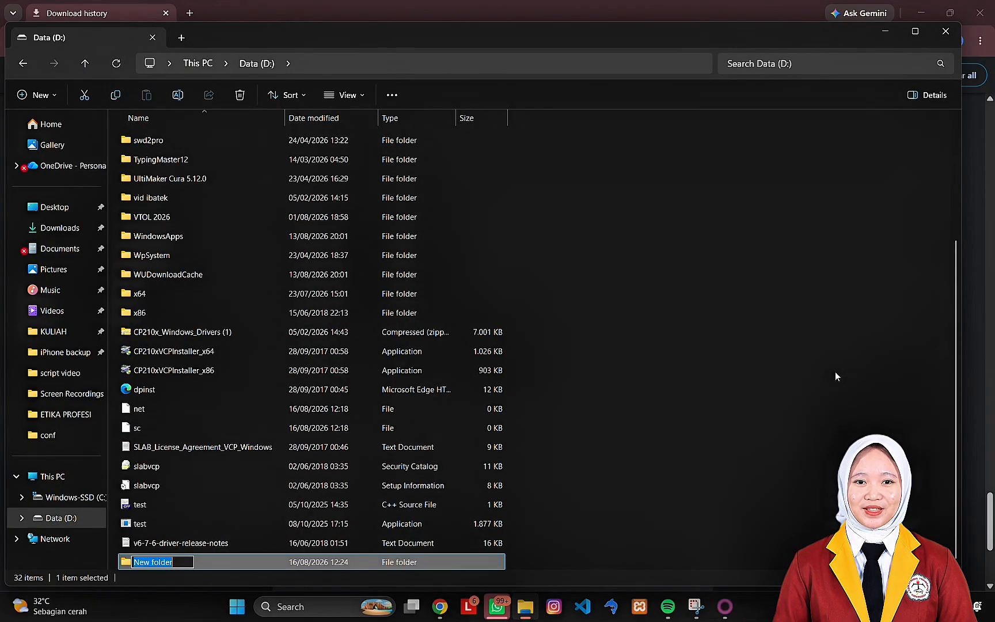
text(odo)
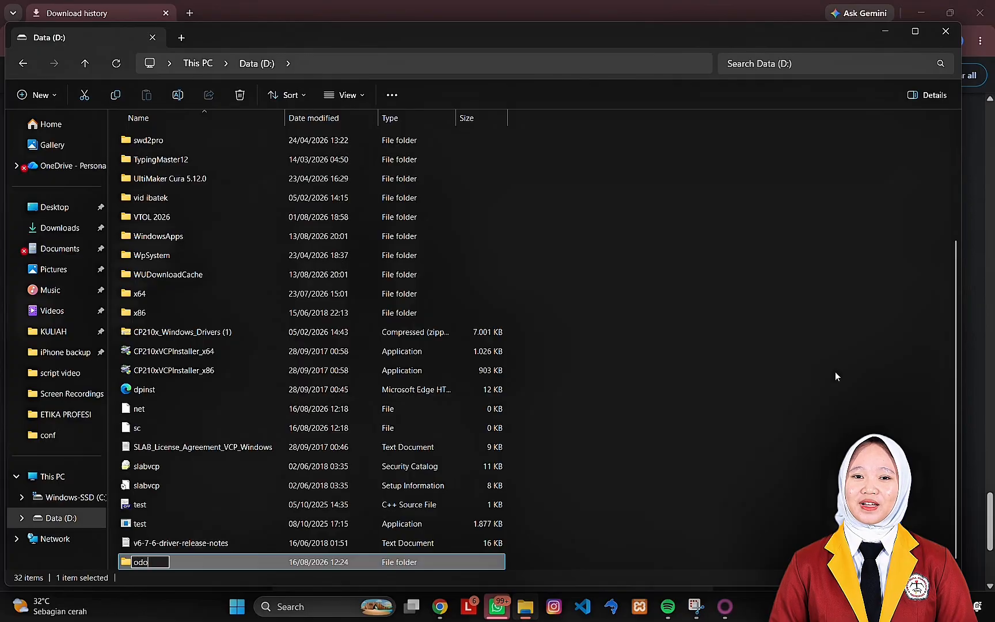
text(o)
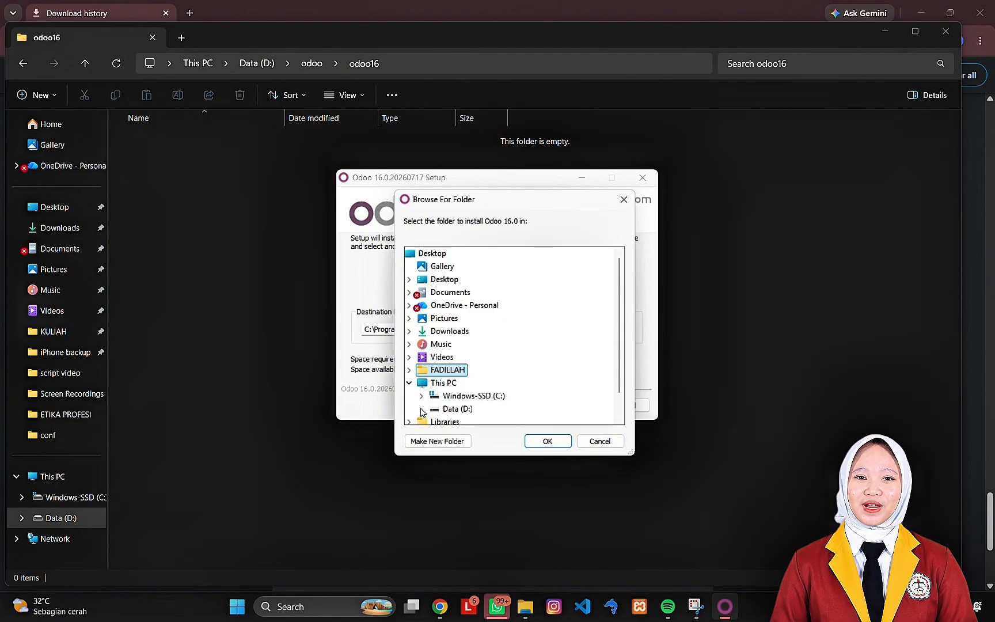
- Choose D:\odoo\odoo16 as the destination folder for the Odoo 16.0 installation
click(421, 409)
click(452, 357)
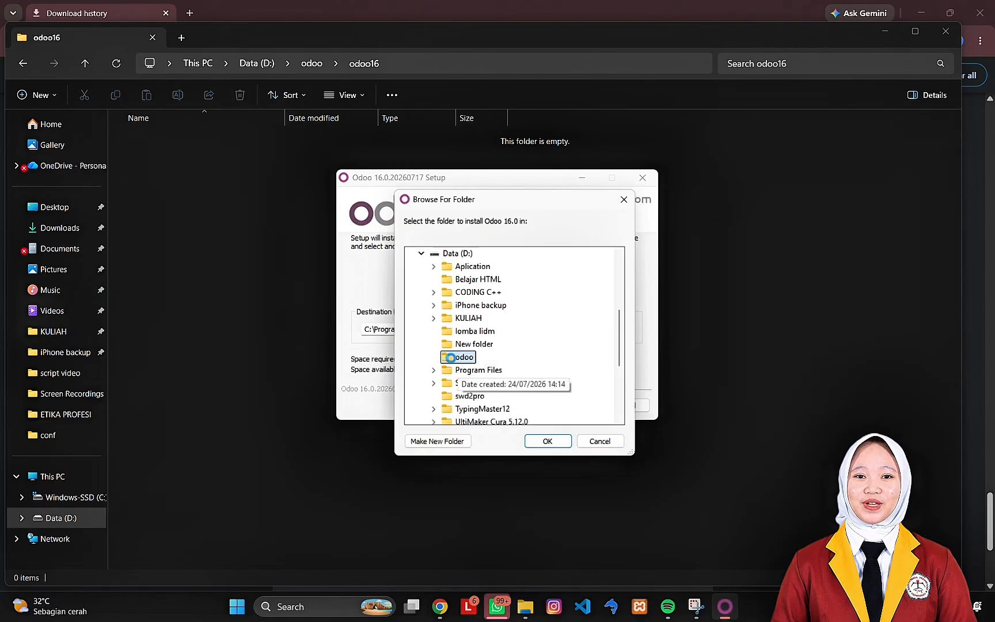
double_click(451, 357)
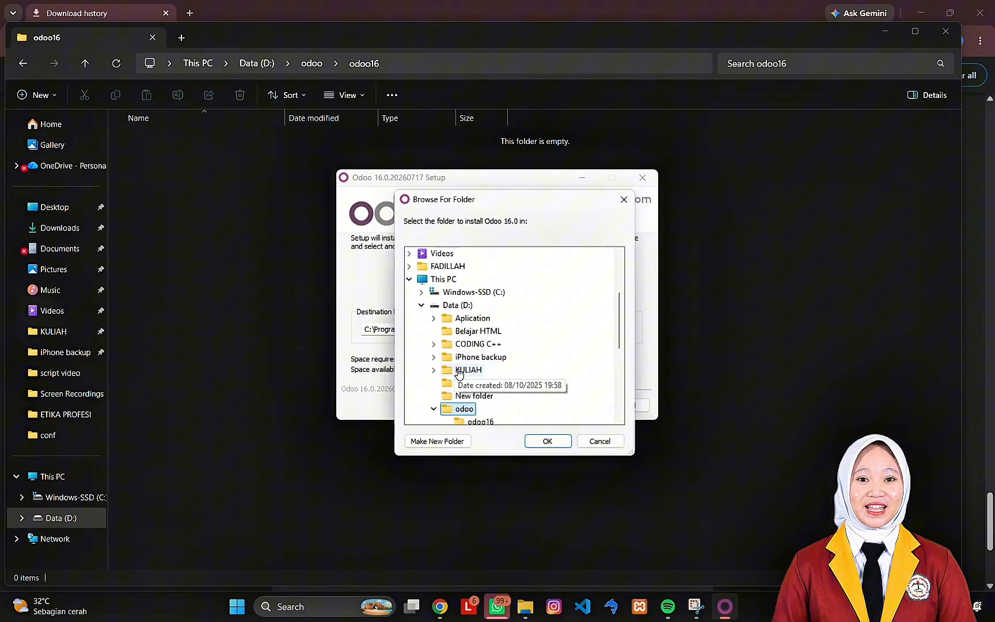
click(478, 422)
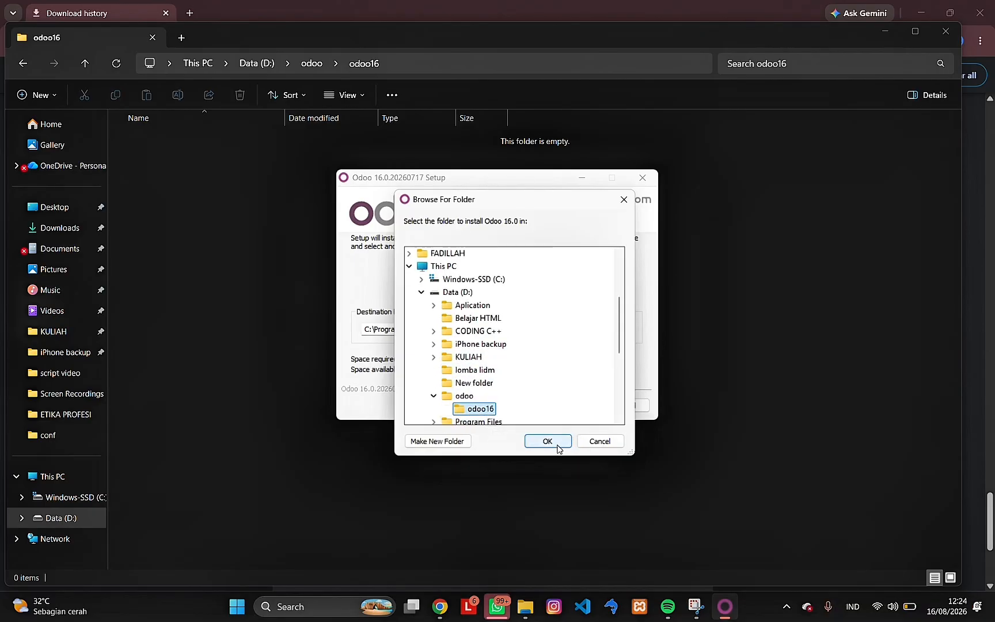
click(553, 443)
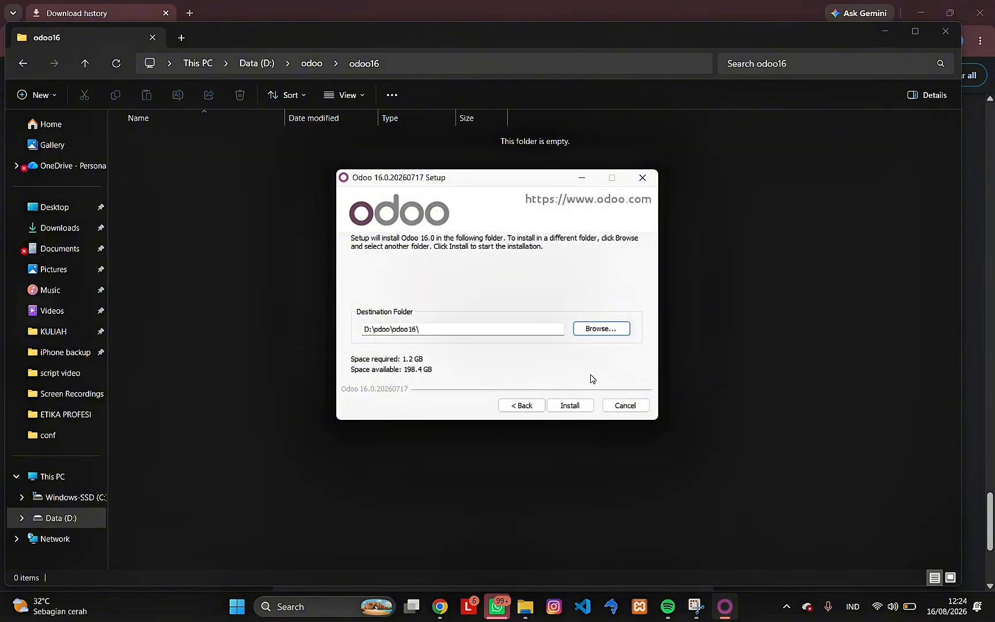
- Install Odoo outside Program Files with the installation details shown, and finish the setup with Start Odoo enabled
click(566, 406)
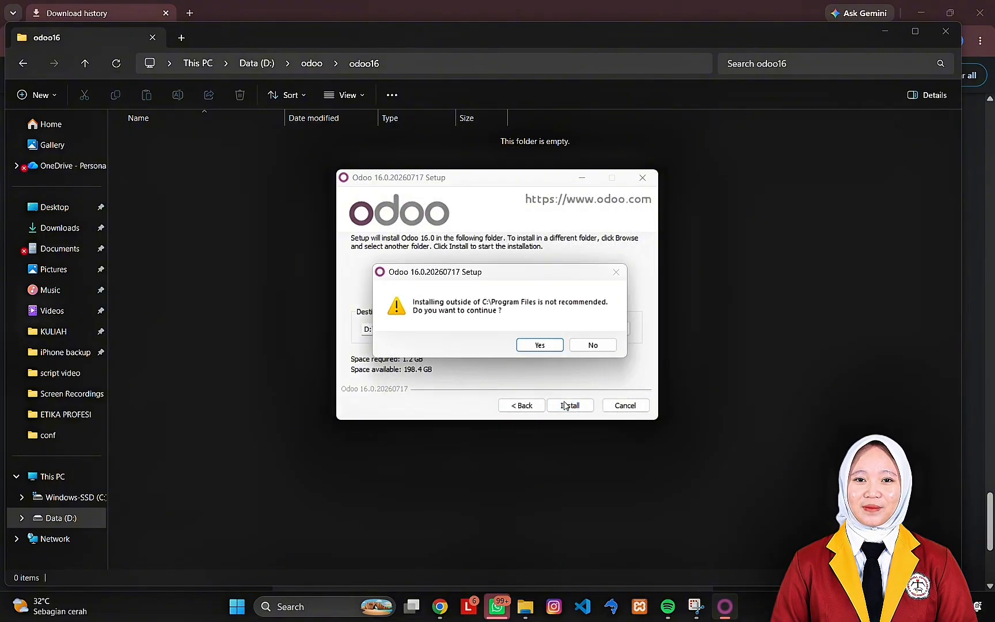
click(540, 345)
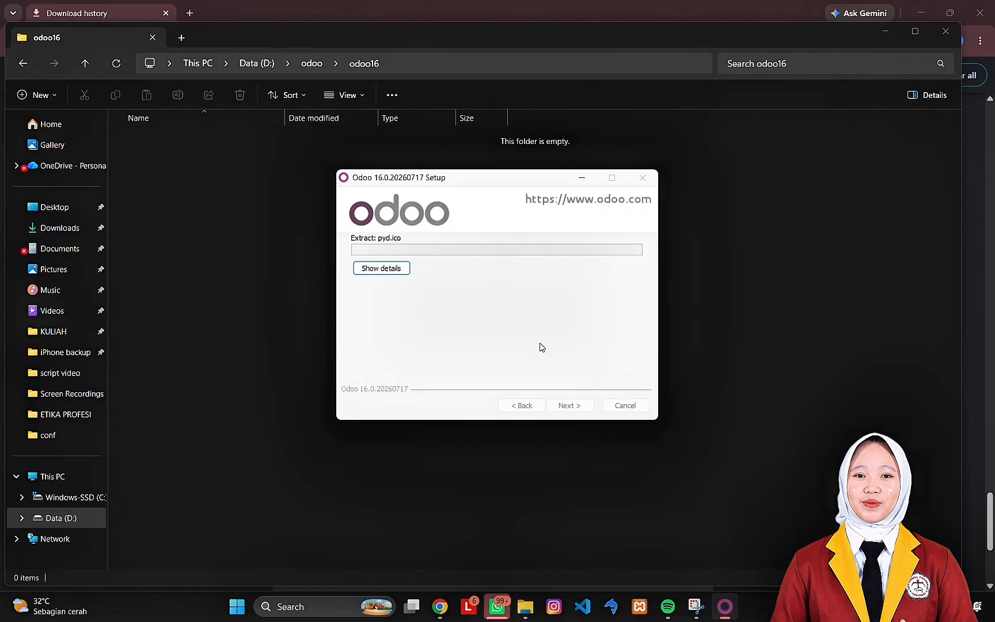
click(386, 271)
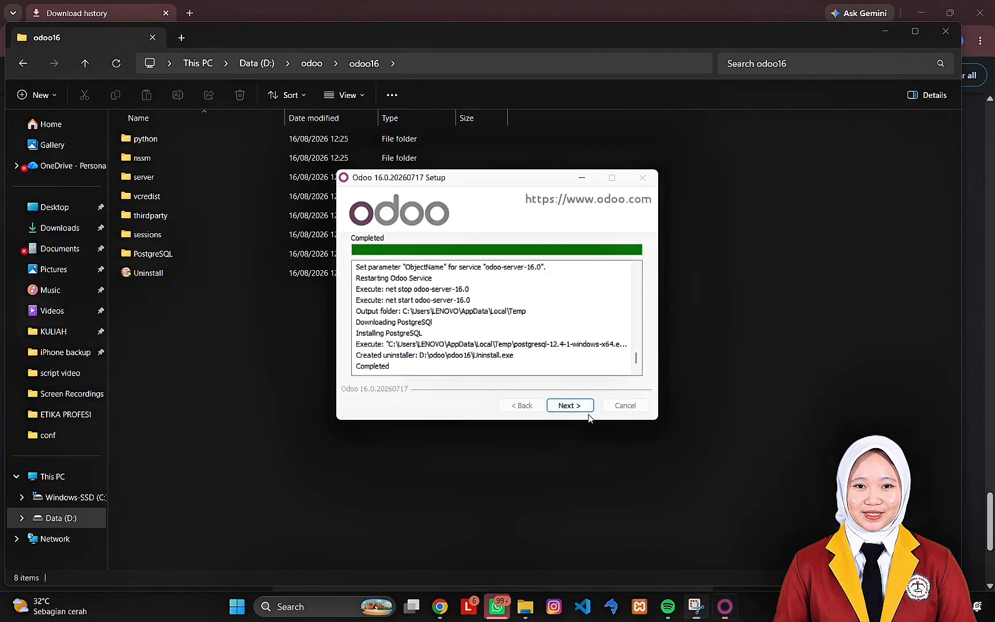
click(579, 408)
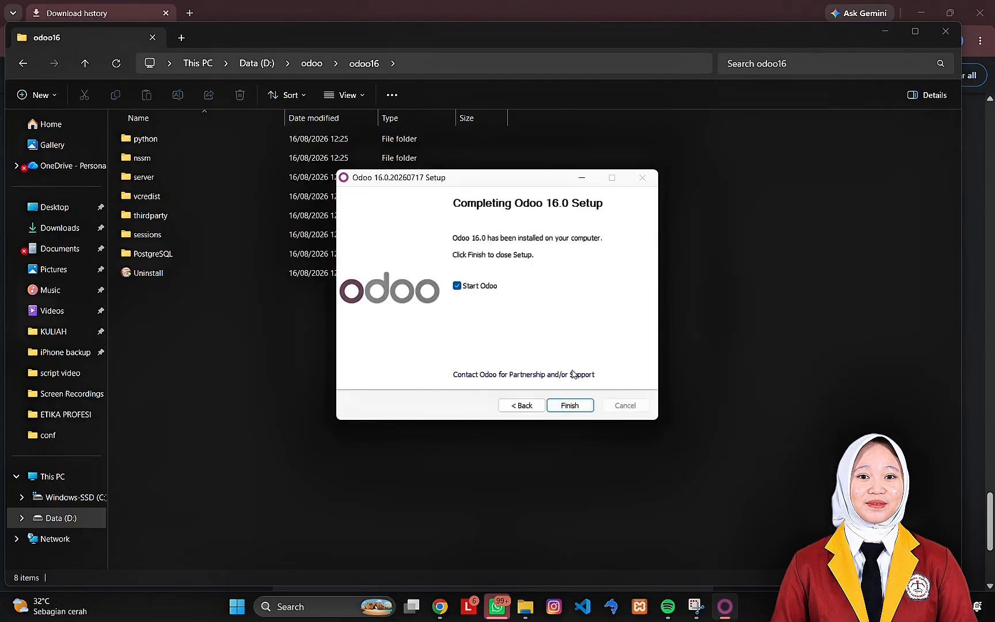
click(569, 405)
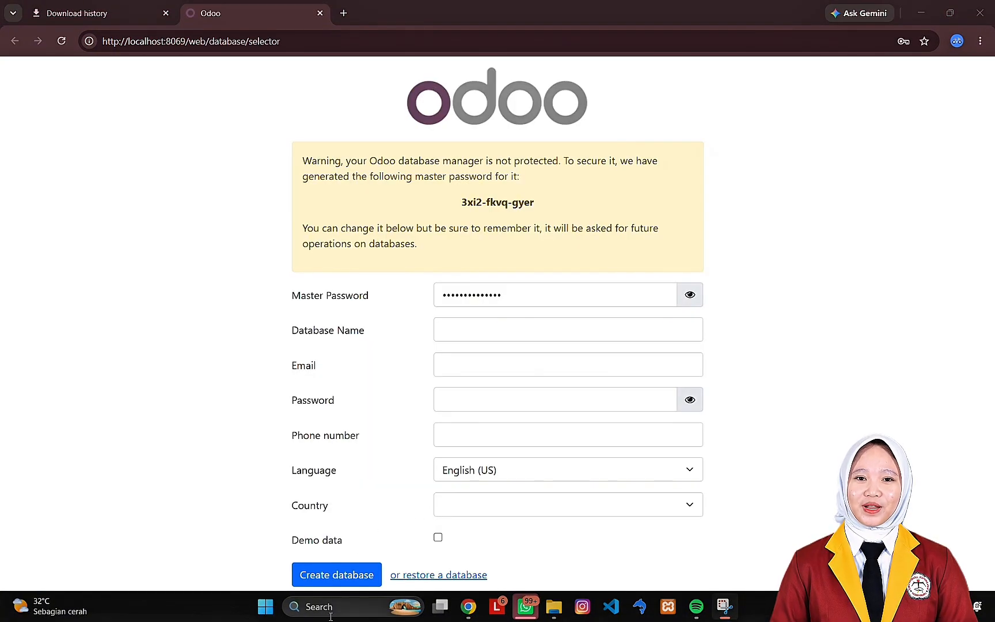
- Open the Windows Services console, move it to a clear spot and find the odoo-server-16.0 service
click(332, 615)
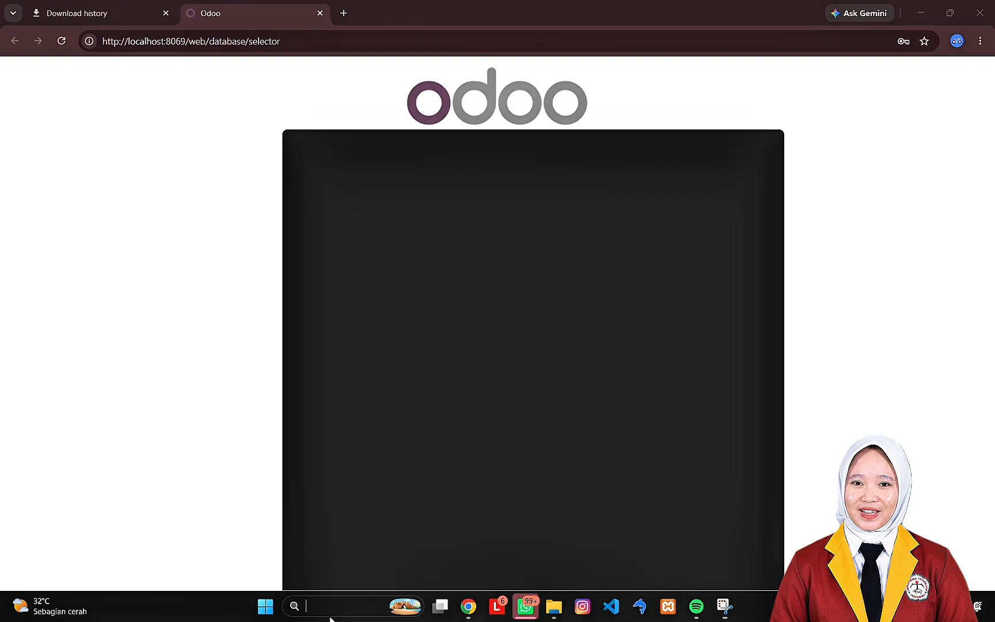
text(services)
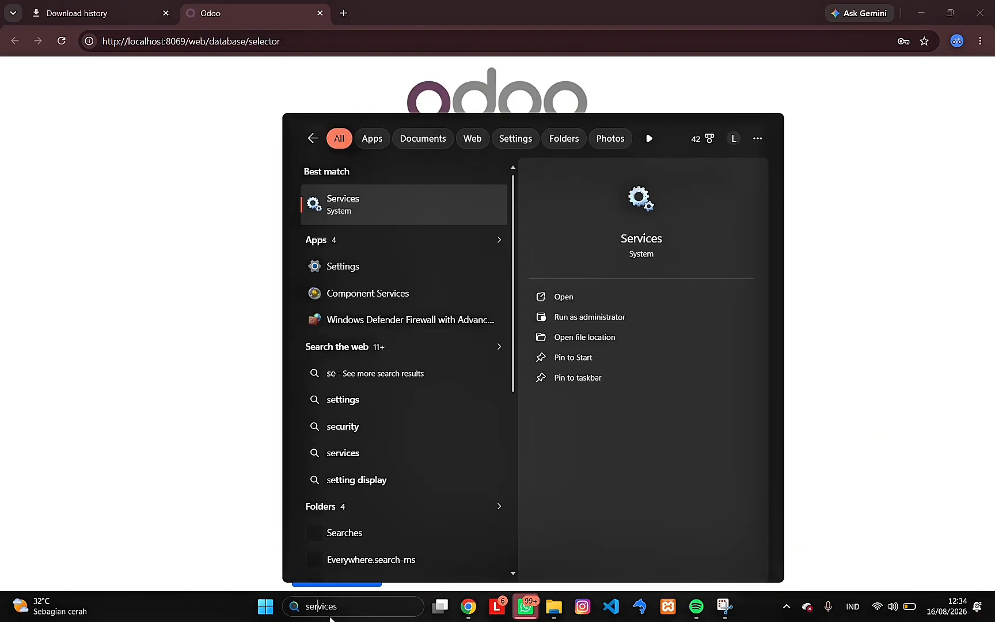
key(Return)
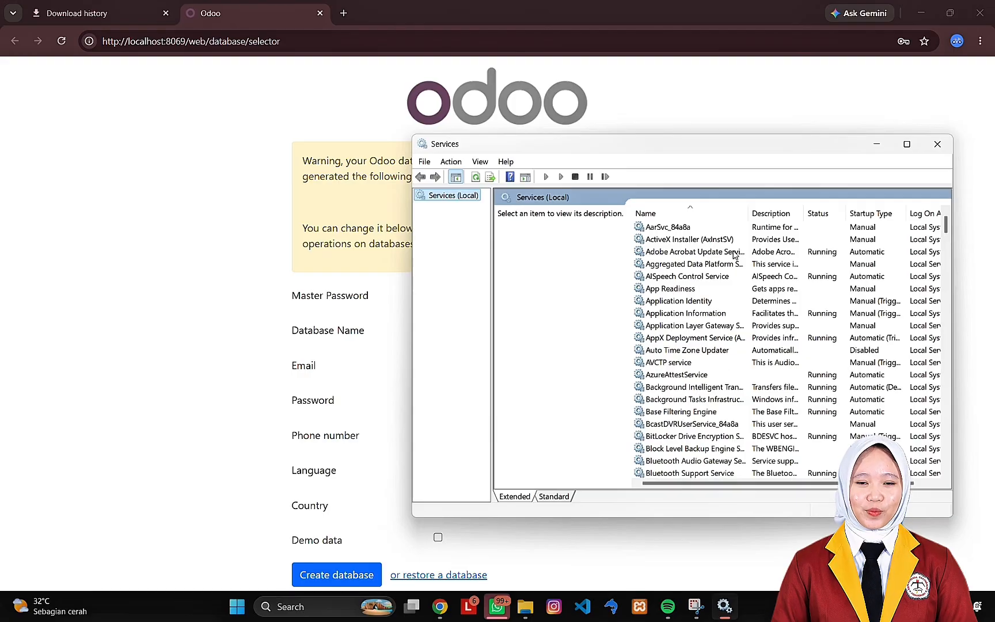
drag(747, 148, 564, 127)
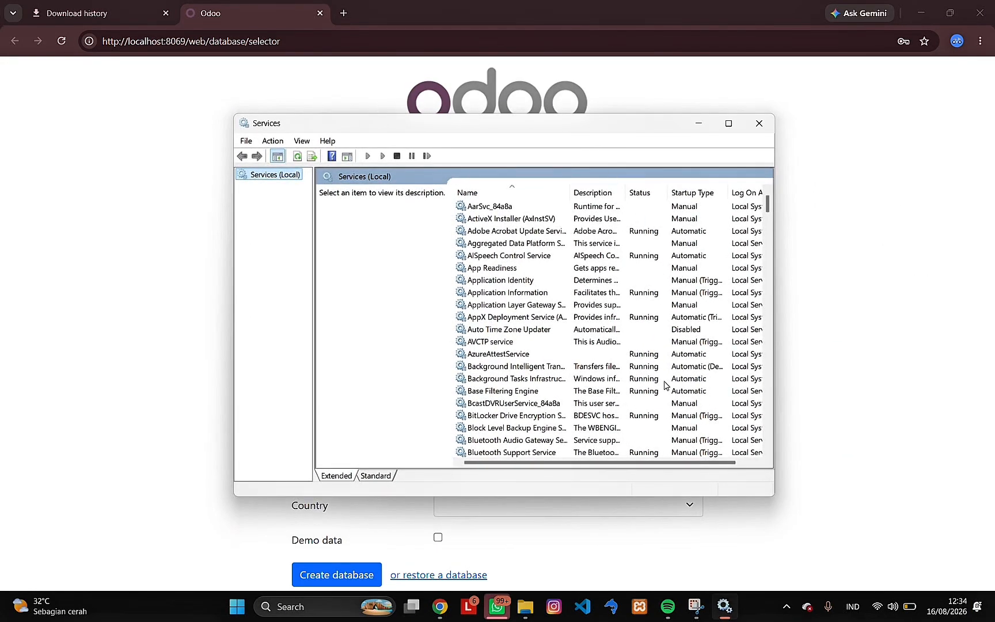
scroll(582, 370, down, 20)
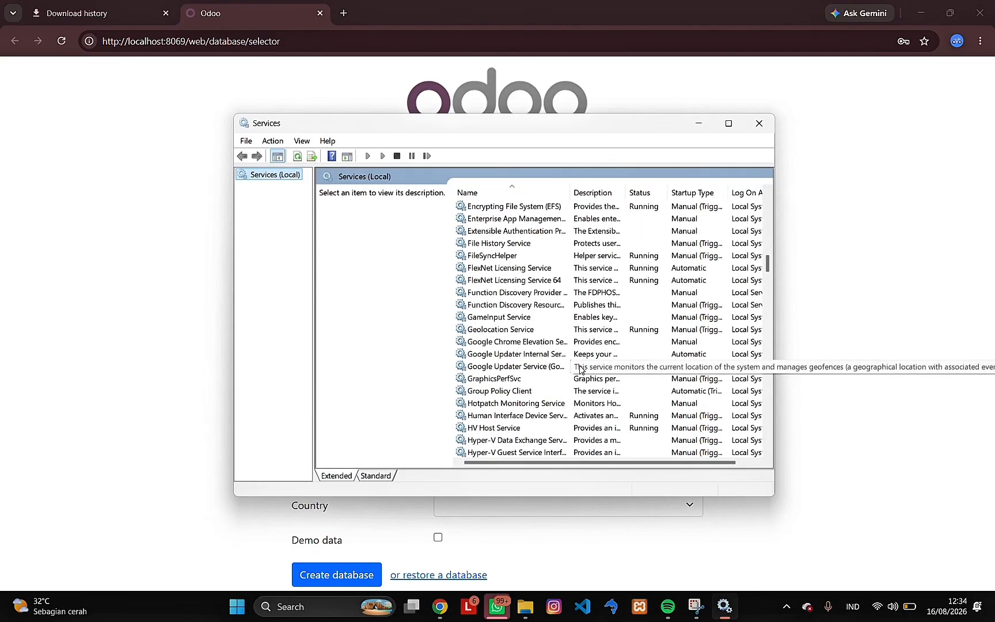
scroll(581, 370, down, 20)
scroll(580, 369, up, 3)
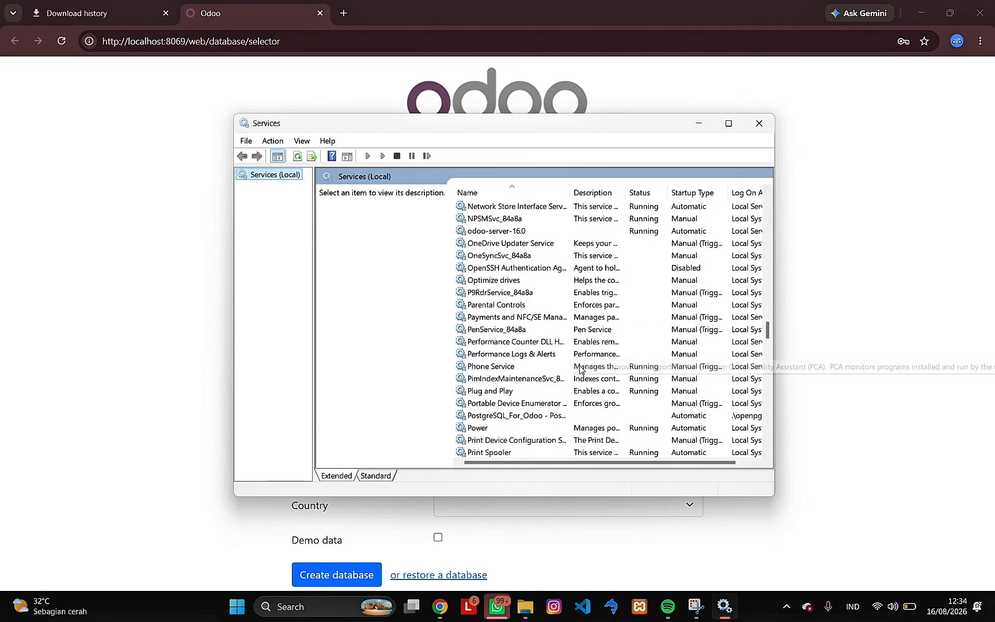
- Stop the odoo-server-16.0 service and set its startup type to Disabled in its properties
click(476, 232)
click(325, 216)
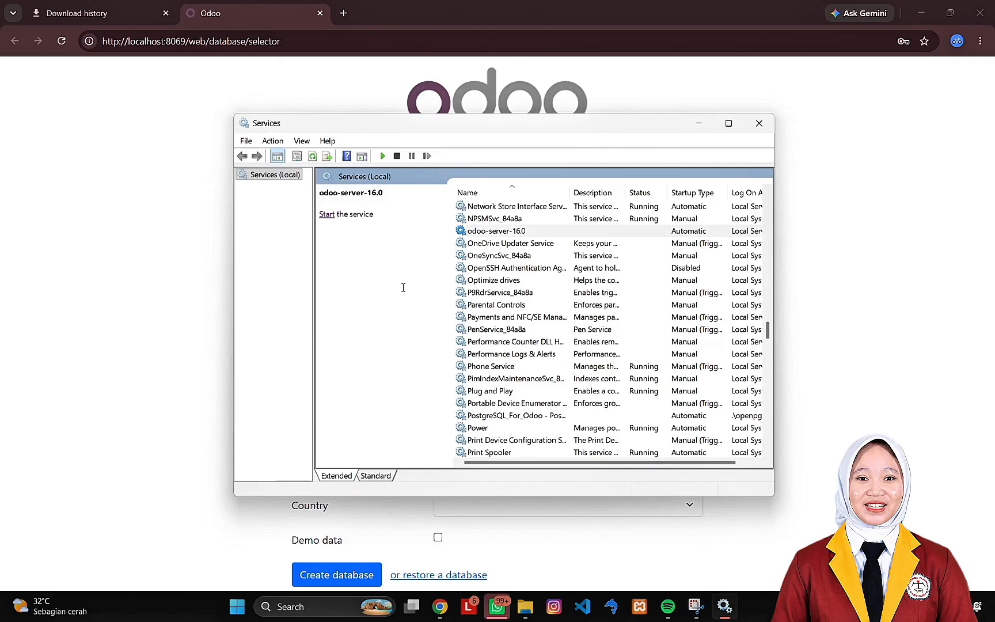
right_click(502, 233)
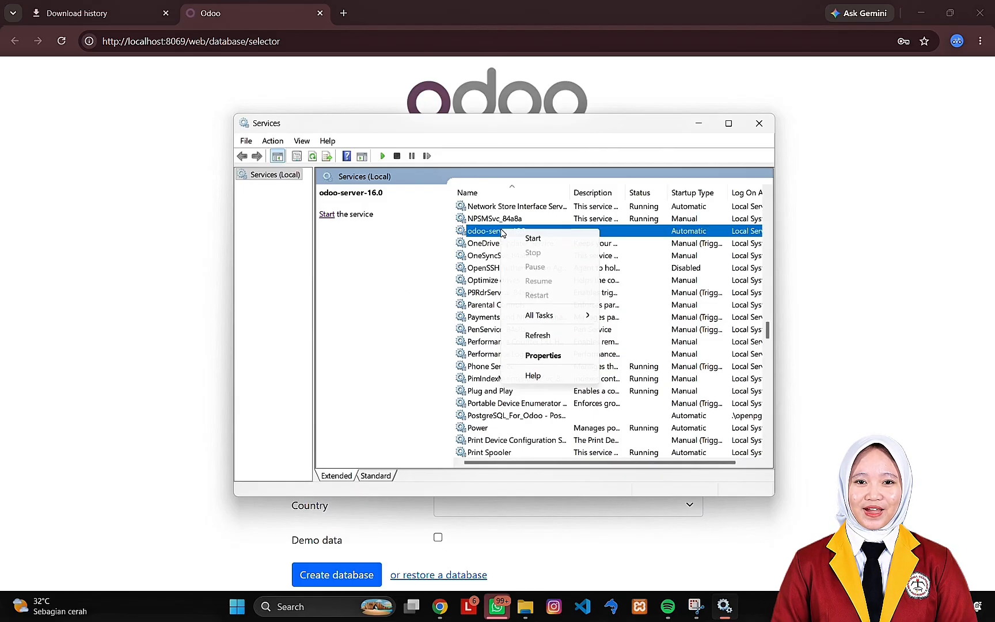
click(553, 356)
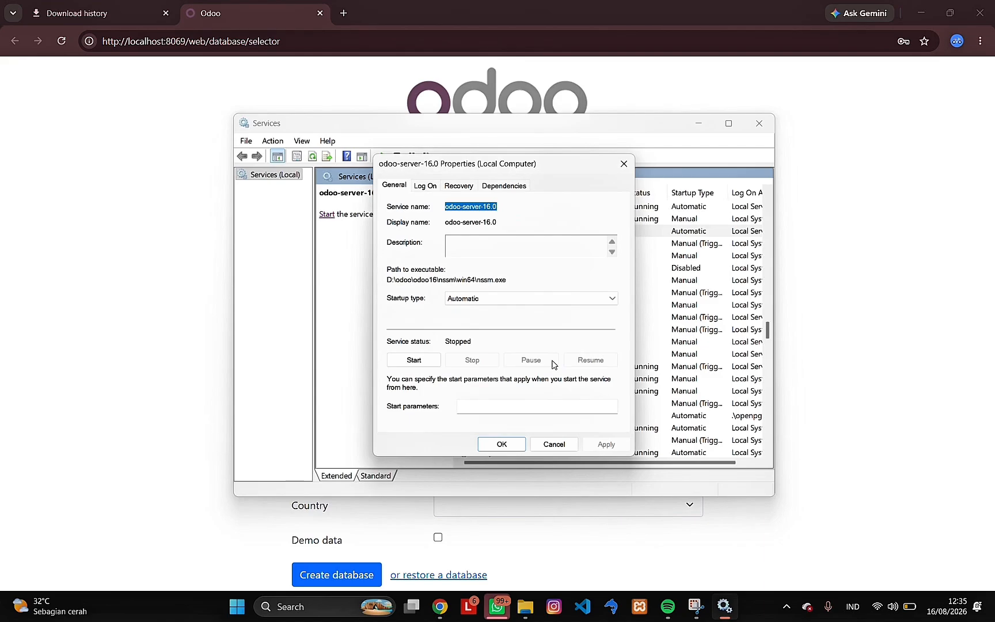
click(478, 300)
click(481, 334)
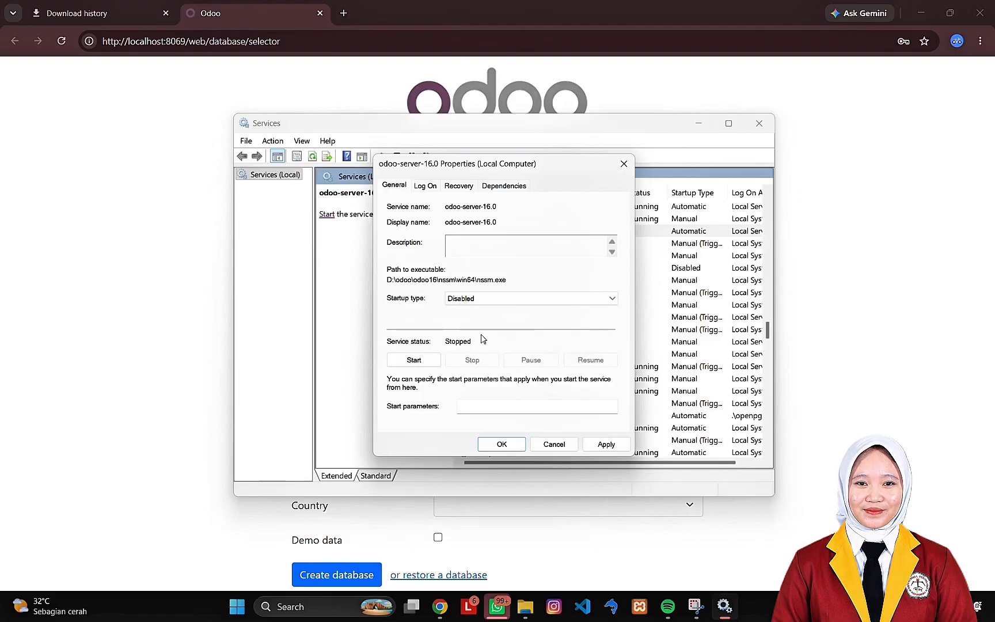
click(502, 445)
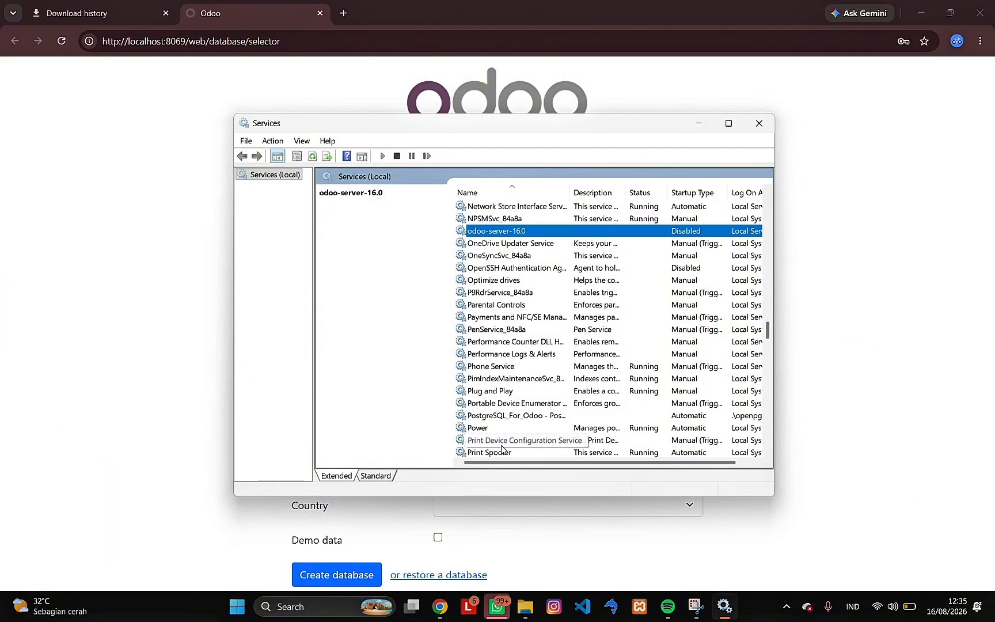
- In File Explorer, open the python folder inside D:\odoo\odoo16 and rename the python application as pyodoo16
click(525, 607)
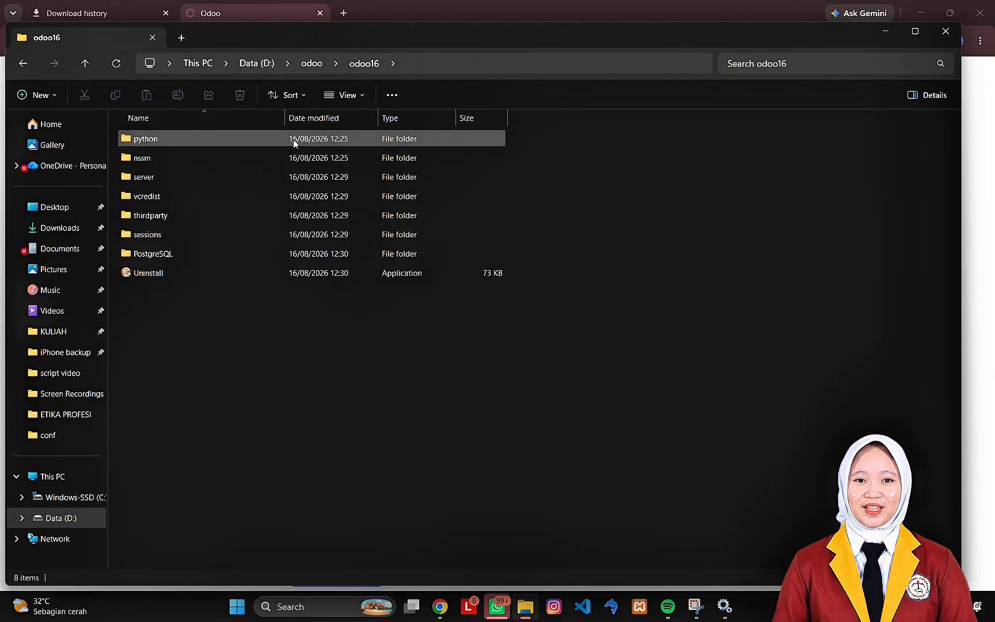
double_click(162, 139)
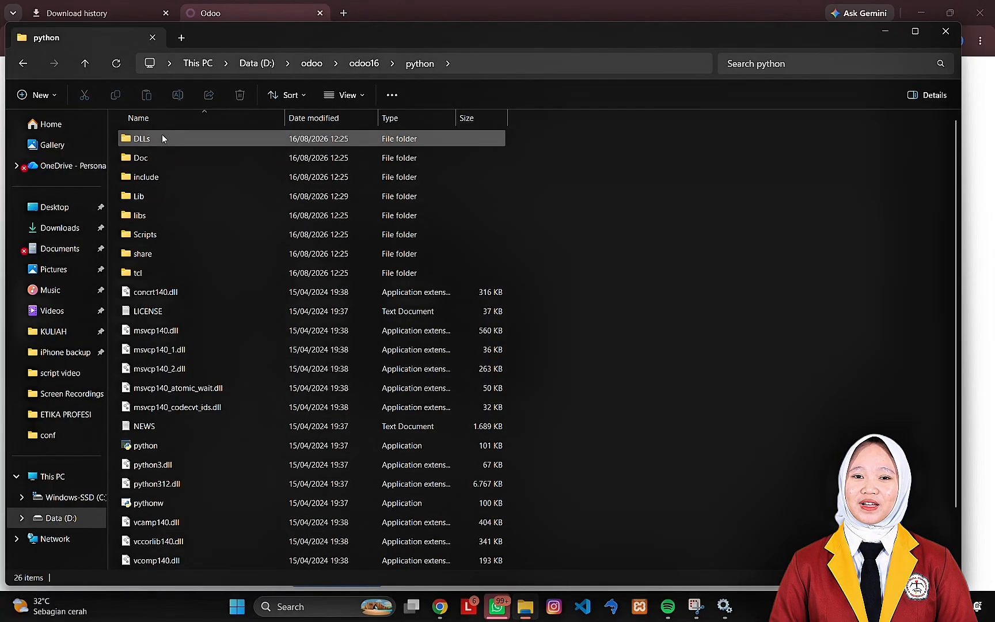
scroll(209, 296, down, 1)
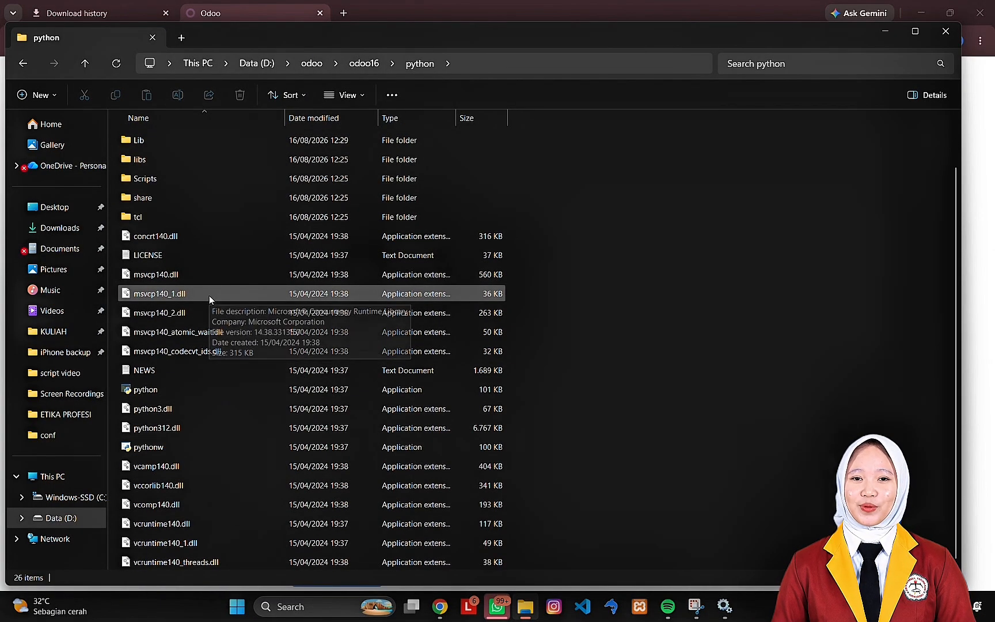
click(171, 394)
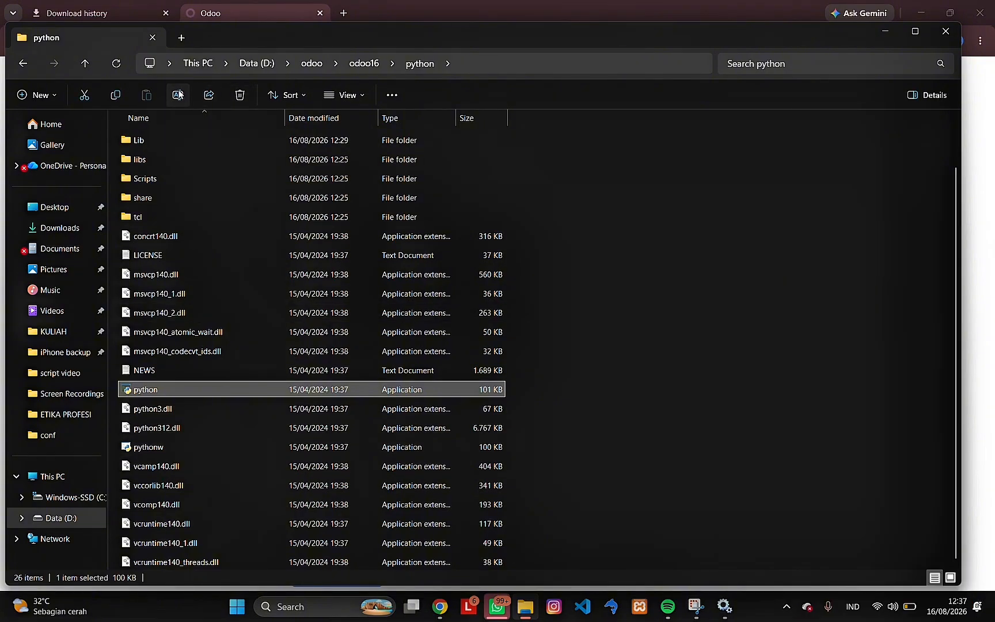
click(178, 95)
text(py)
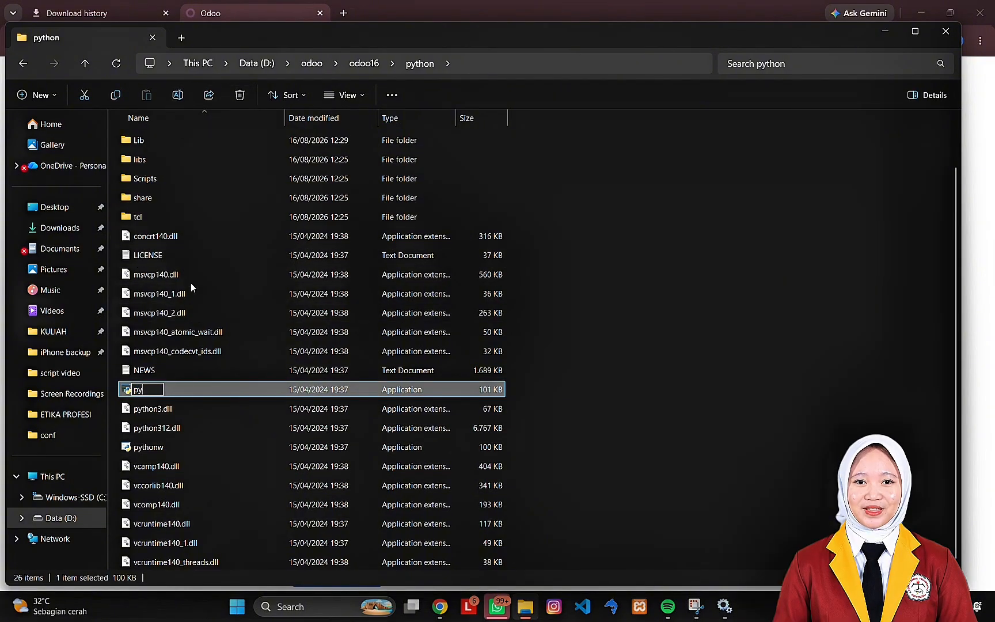
text(odoo)
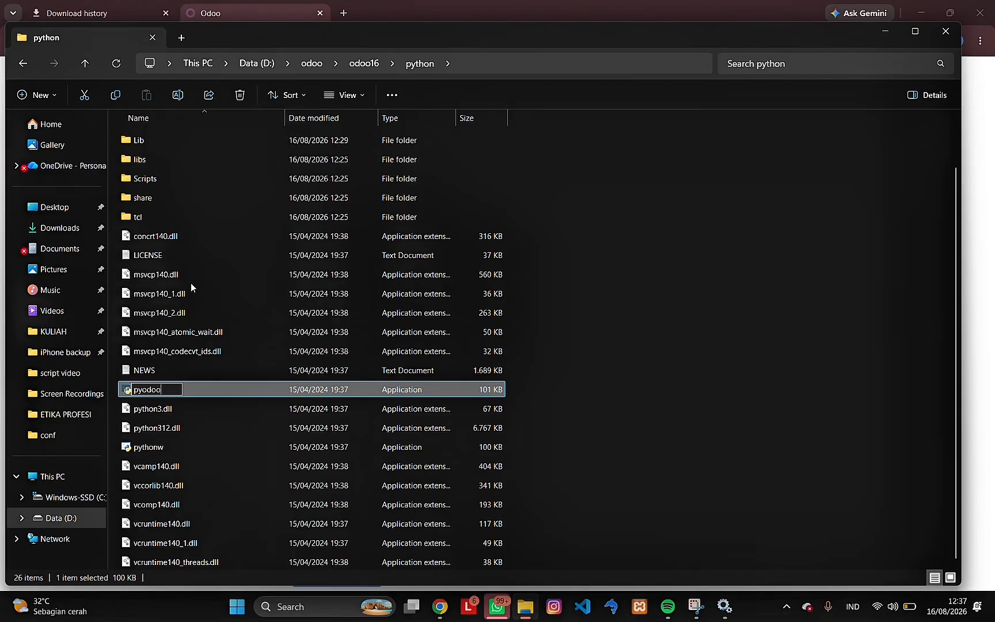
text(16)
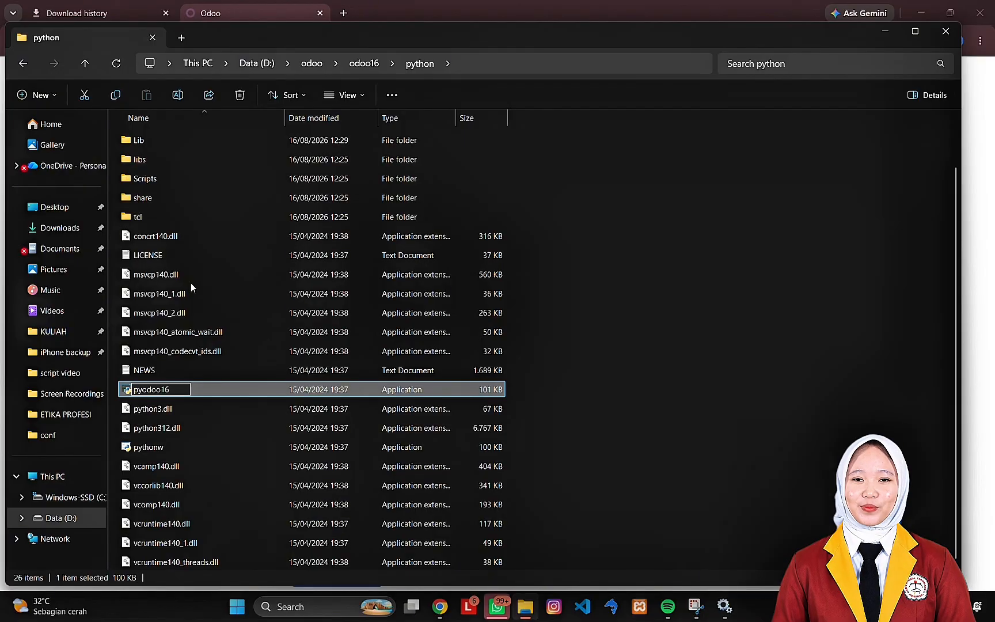
key(Return)
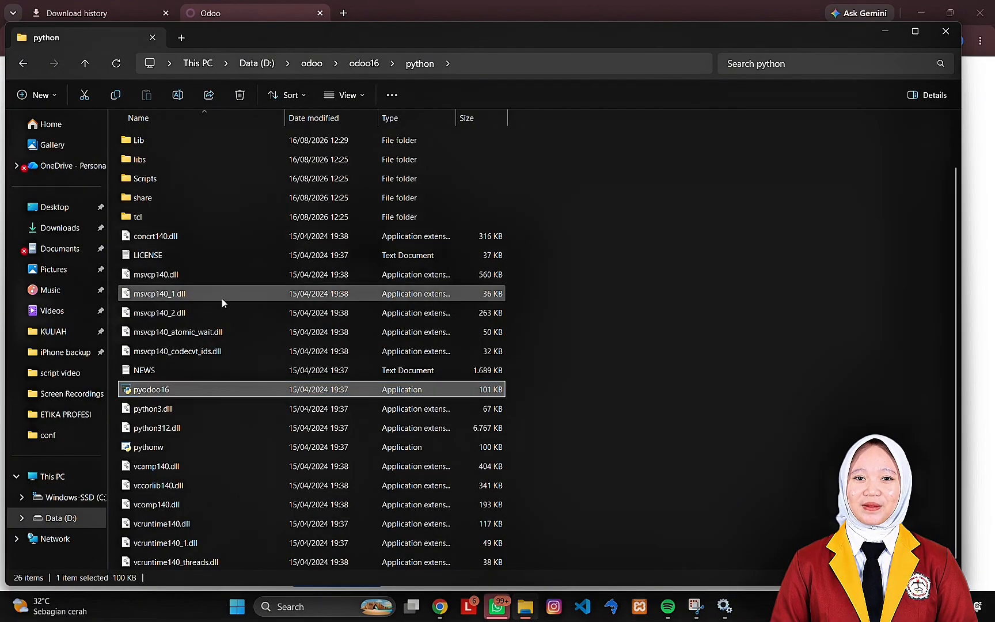
- Open the system's Environment Variables settings and open the user variable path for editing
click(304, 606)
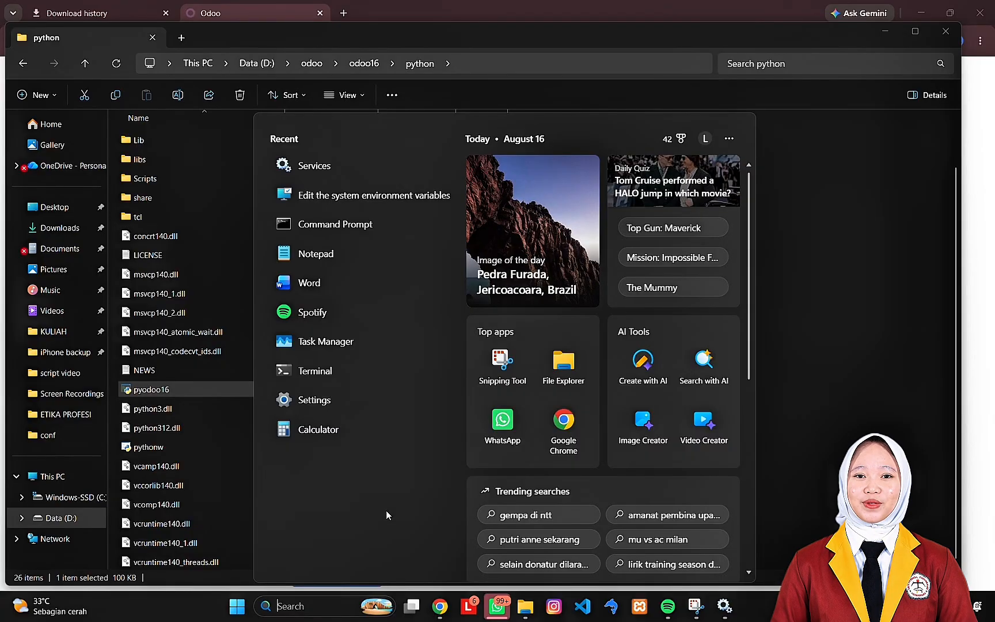
text(env)
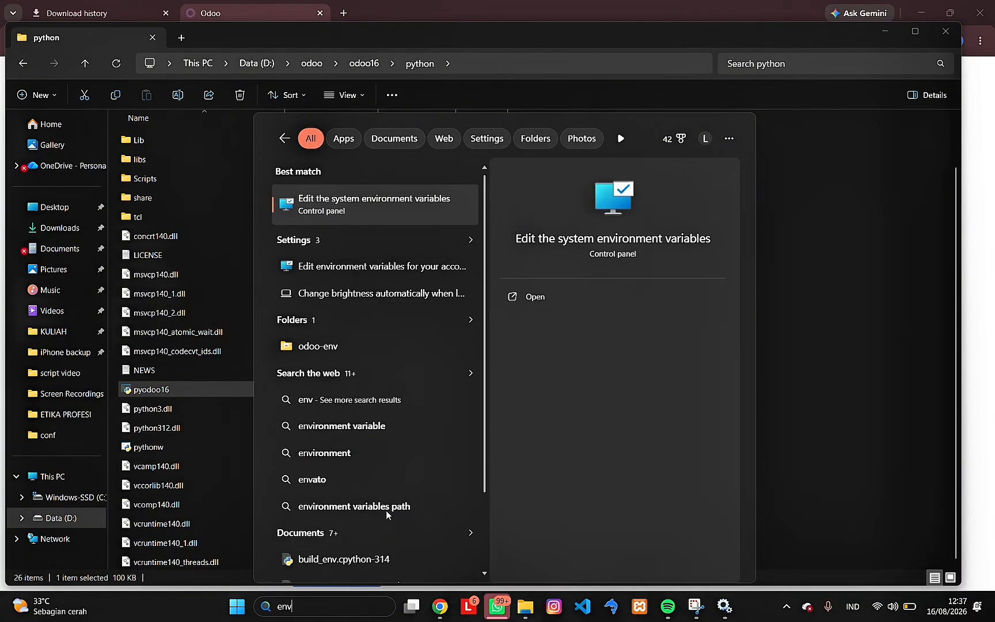
key(Return)
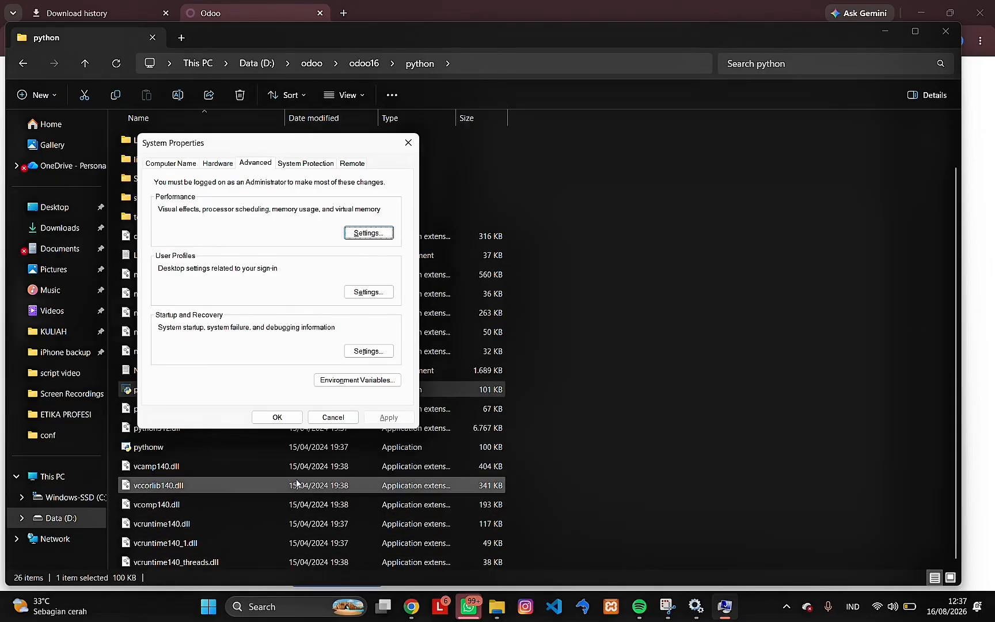
click(368, 381)
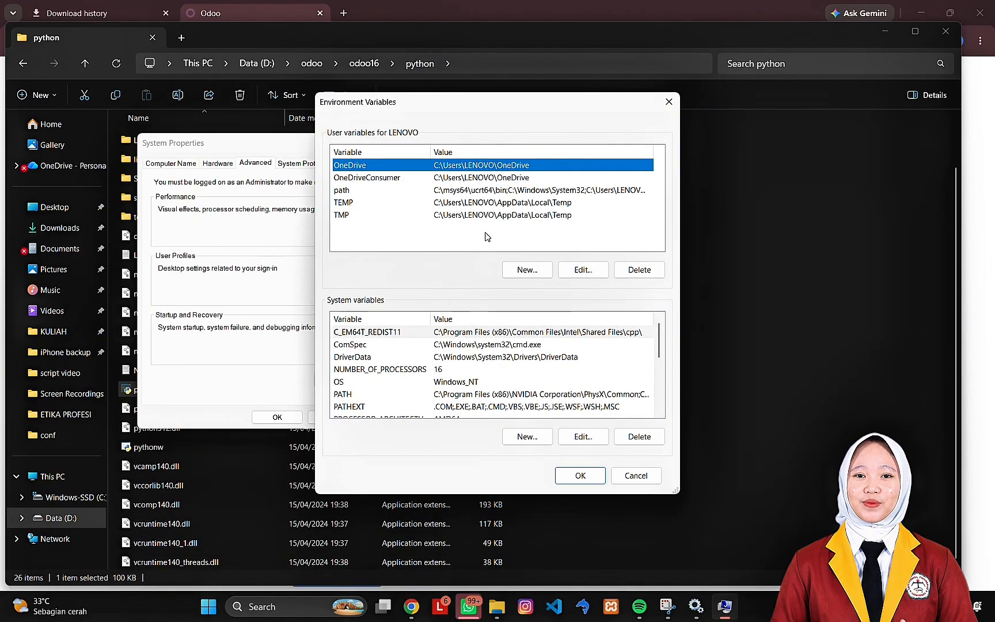
click(354, 192)
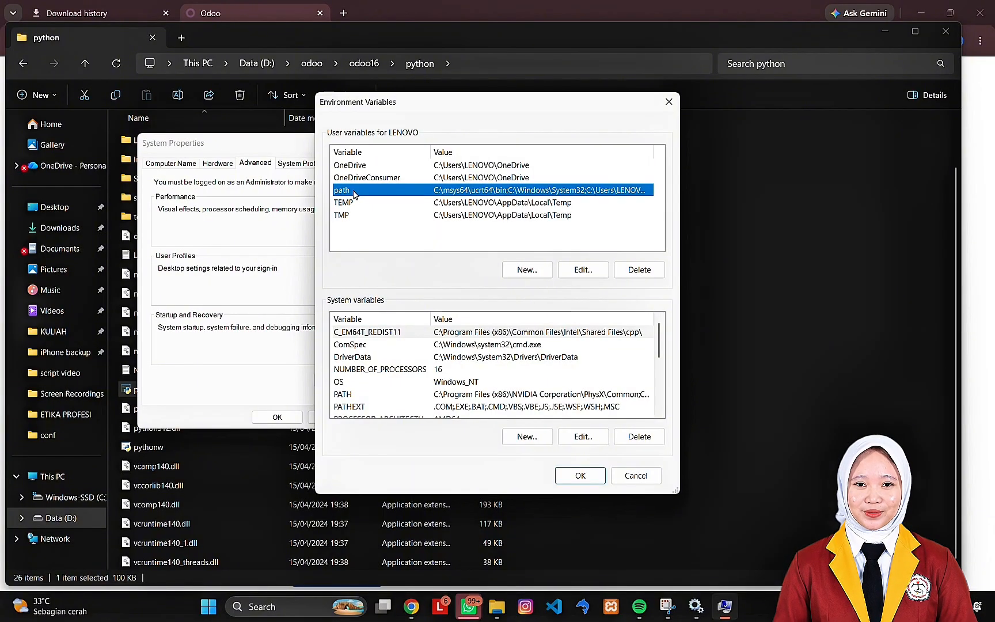
click(582, 274)
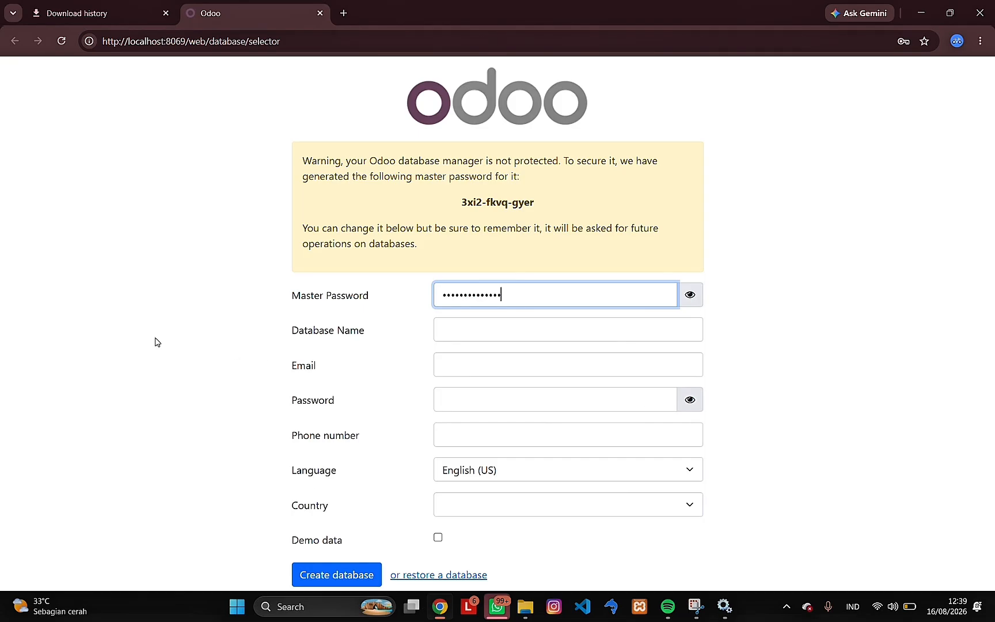
- Reload the localhost:8069 database page in Chrome to check the Odoo server, and return to the server folder in File Explorer
click(60, 41)
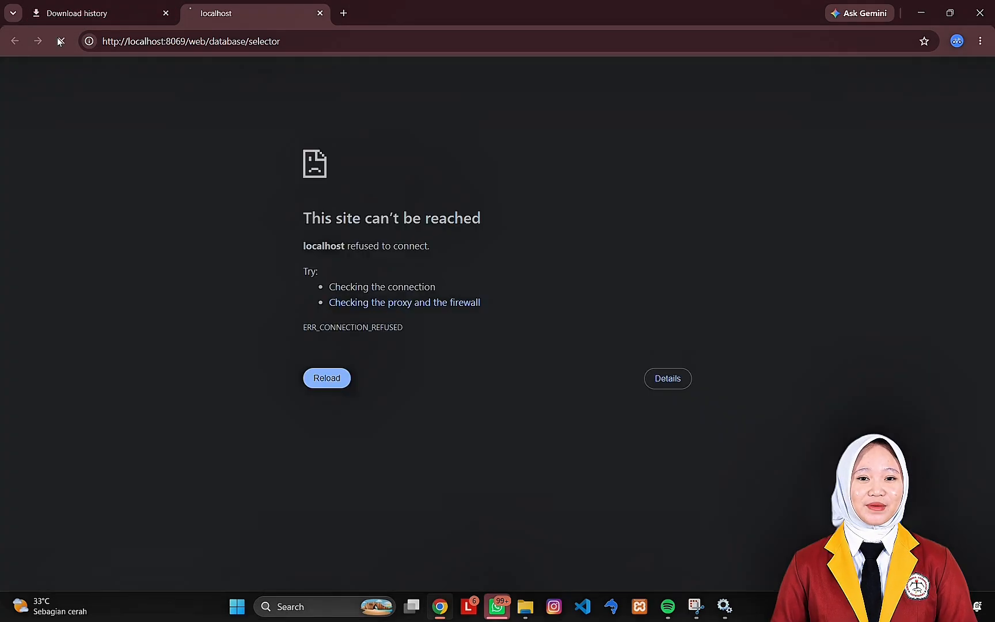
key(alt+Tab)
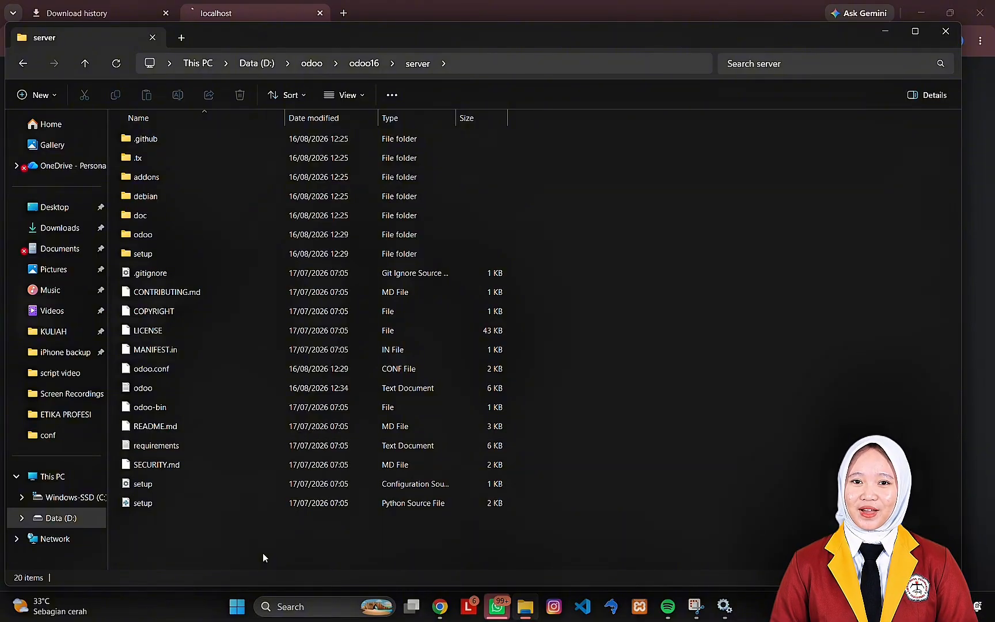
- Open Terminal as administrator and change the working directory to D:\odoo\odoo16\server
click(299, 608)
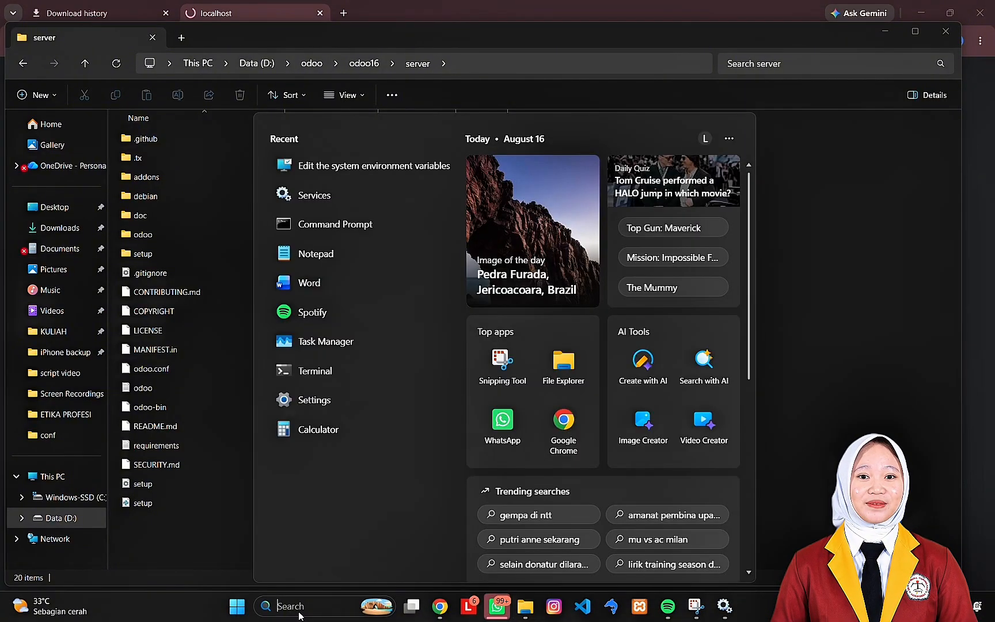
text(terminal)
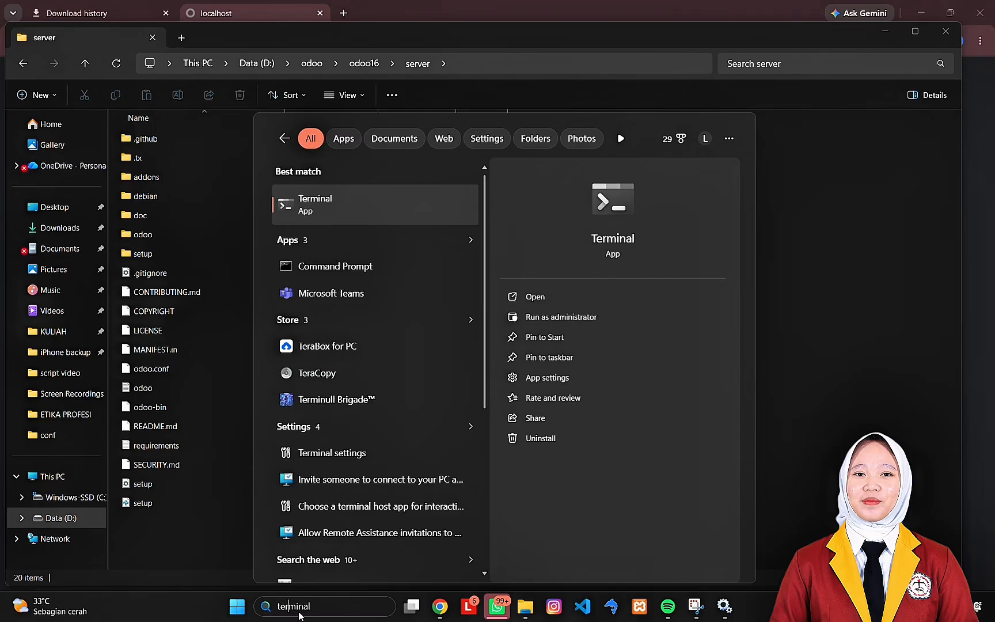
click(559, 314)
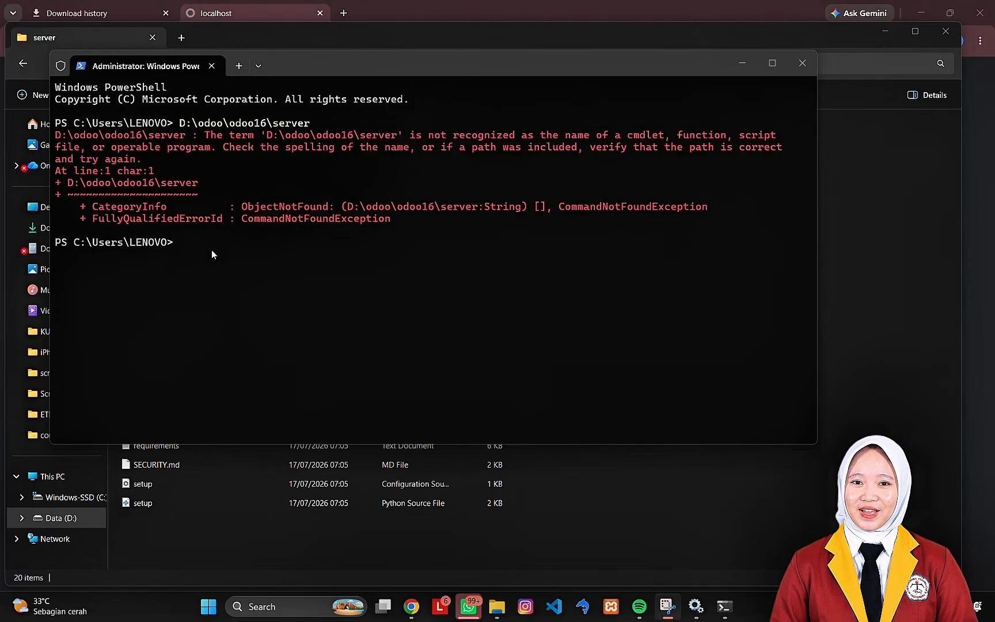
text(c)
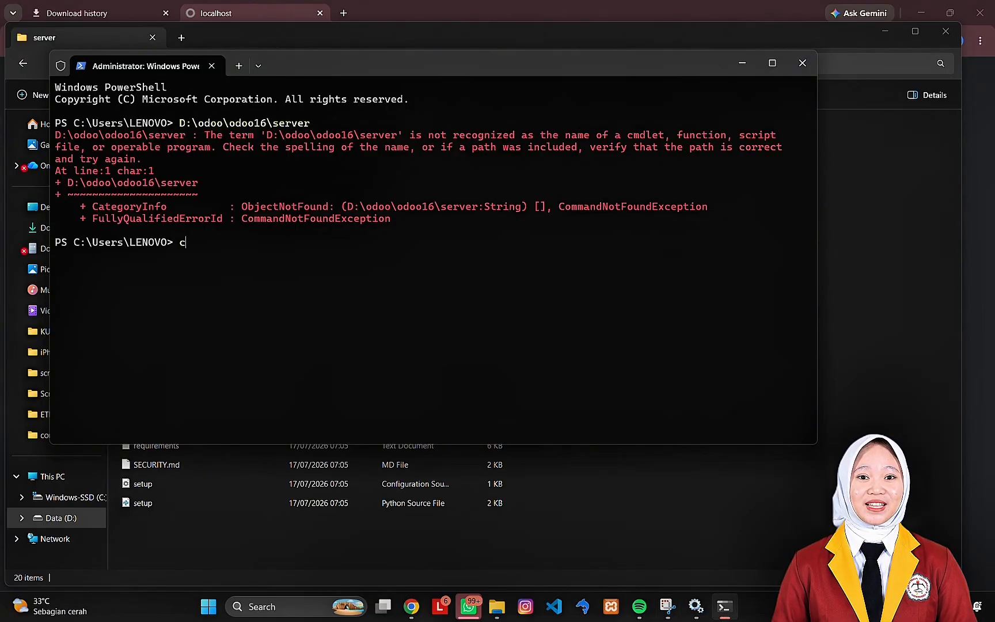
text(d D:\odoo\odoo16\server)
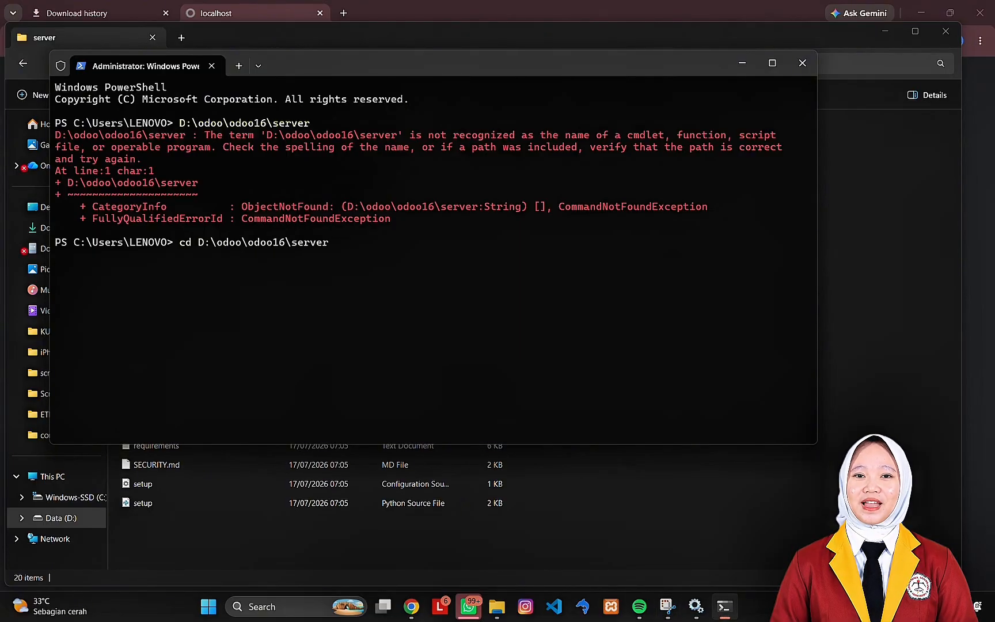
key(Return)
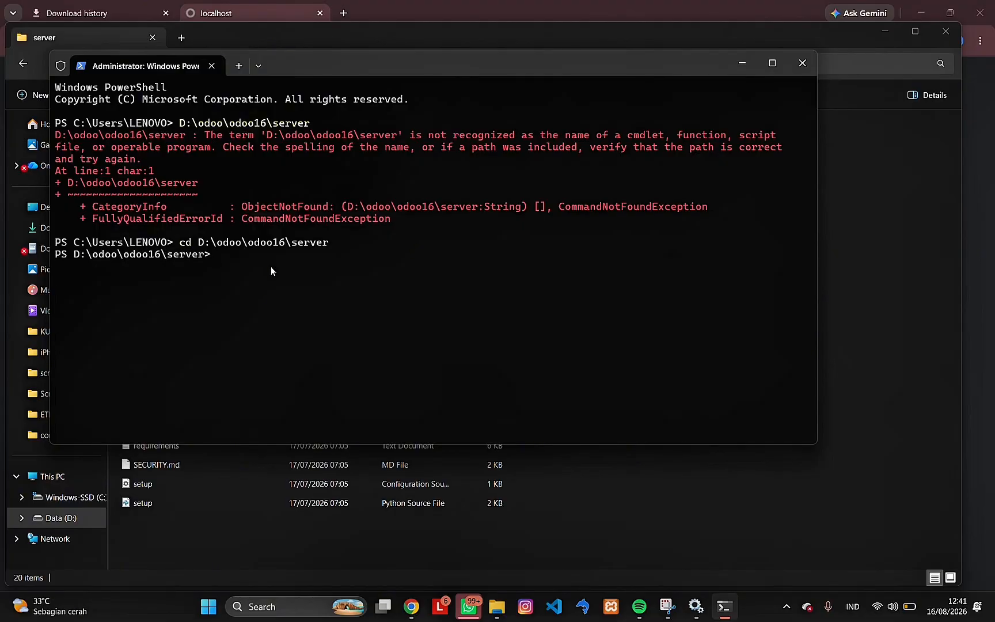
- Start the Odoo server with the command pyodoo16 odoo-bin and reload the localhost:8069 database page in Chrome
text(pyodoo16 odoo)
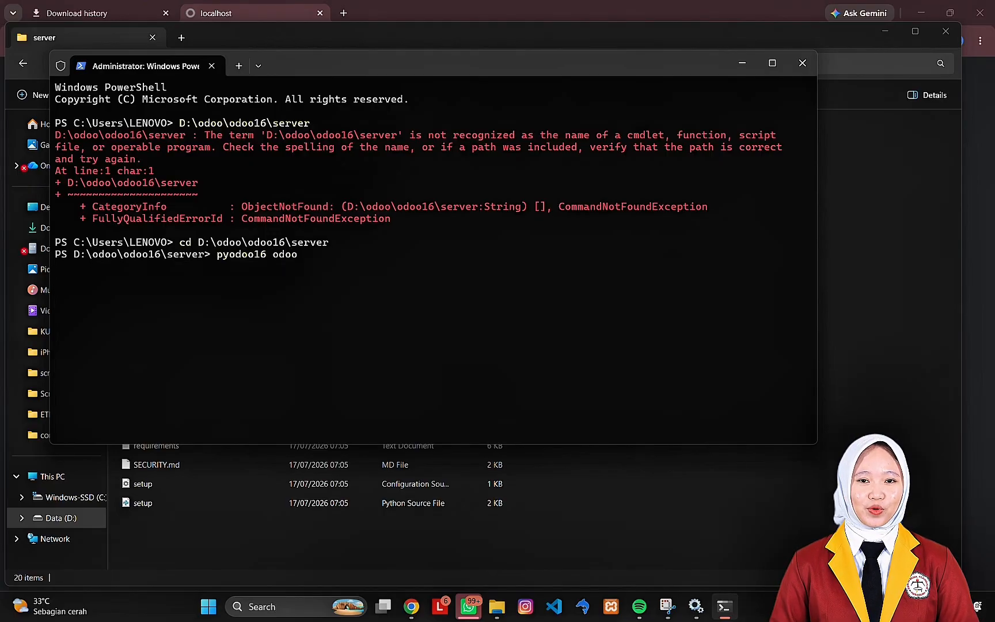
text(-bin)
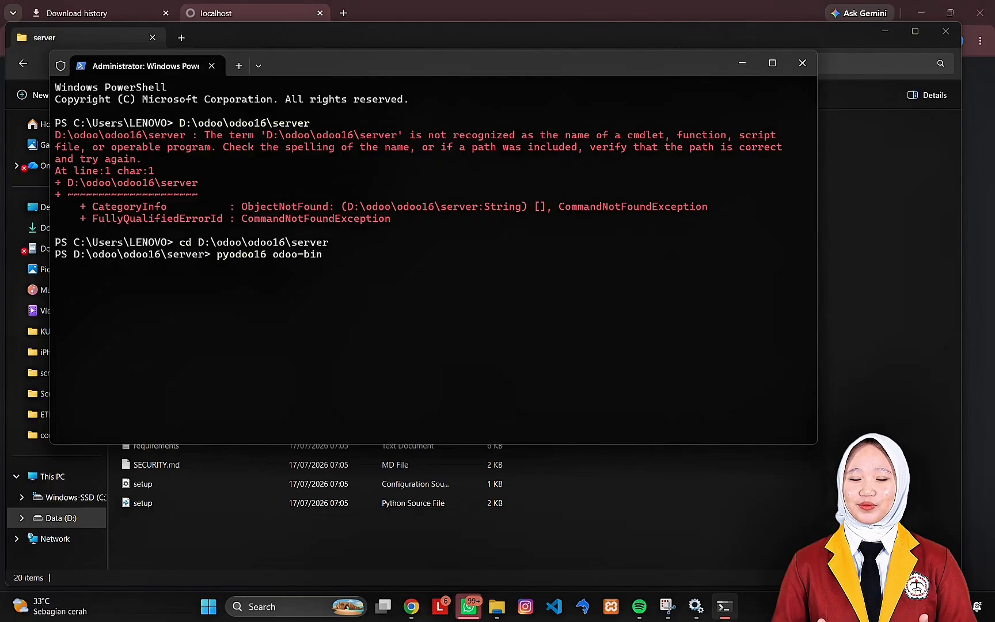
key(Return)
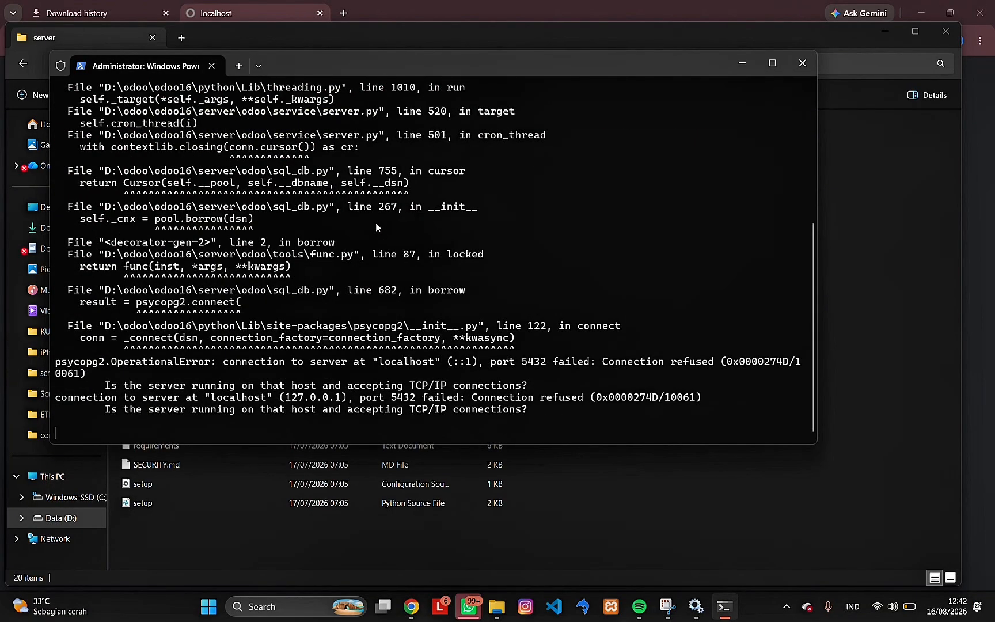
click(257, 8)
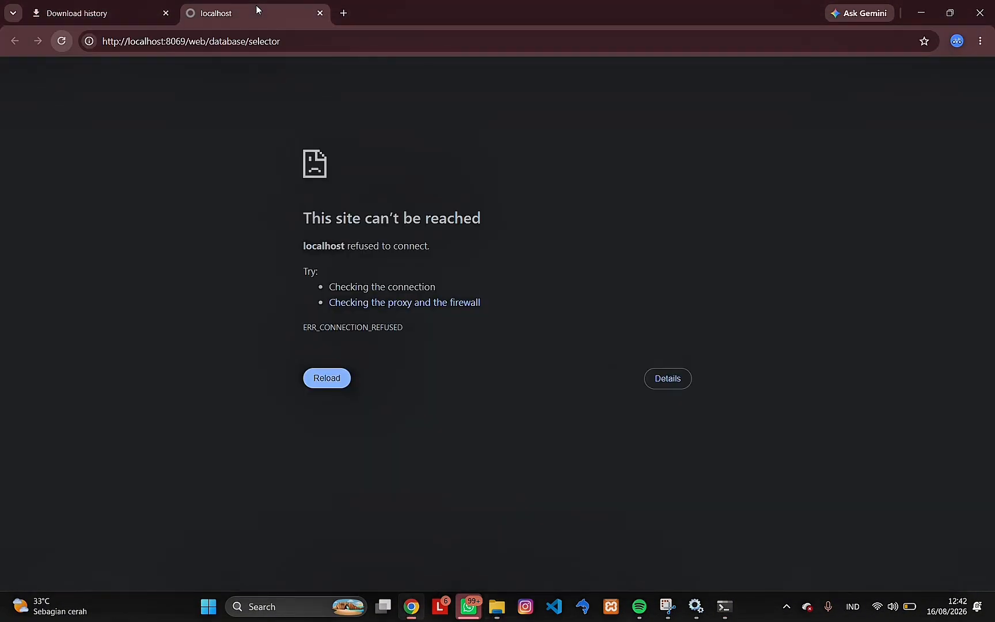
click(65, 36)
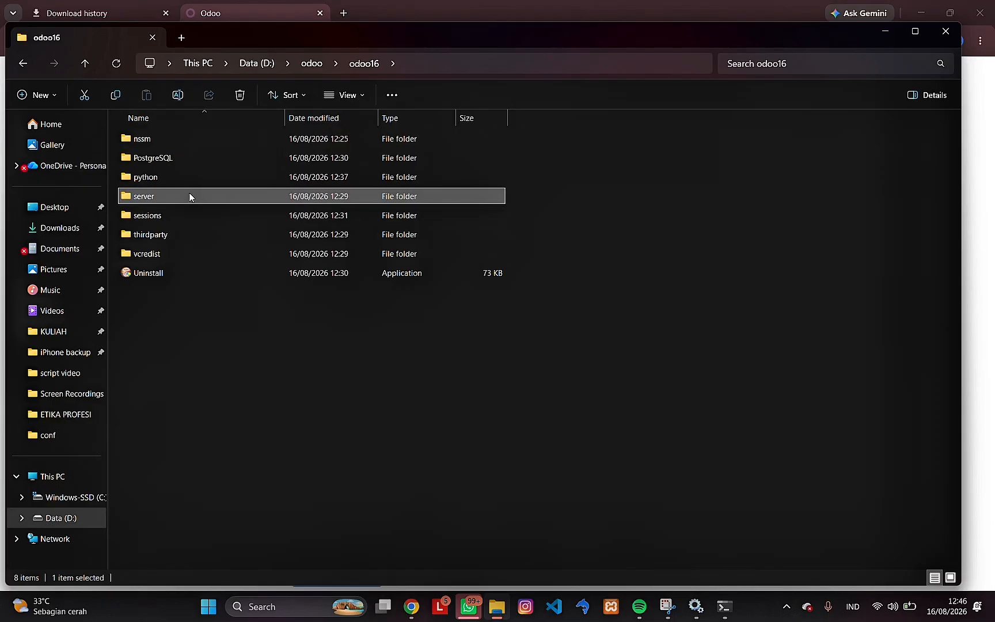
- Open odoo.conf from the D:\odoo\odoo16\server folder in Notepad, using that app just once
double_click(190, 195)
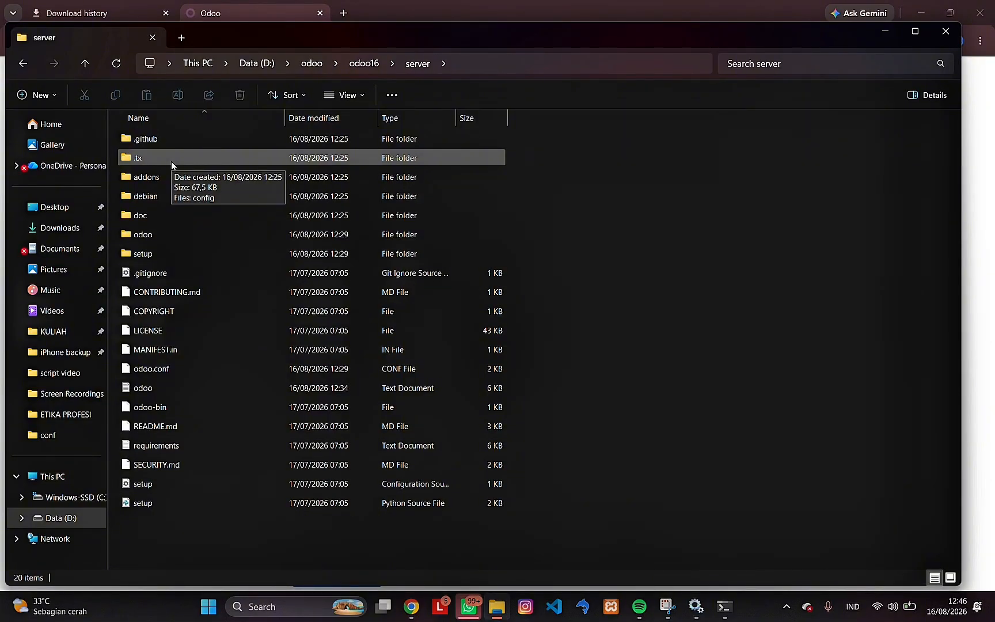
double_click(171, 371)
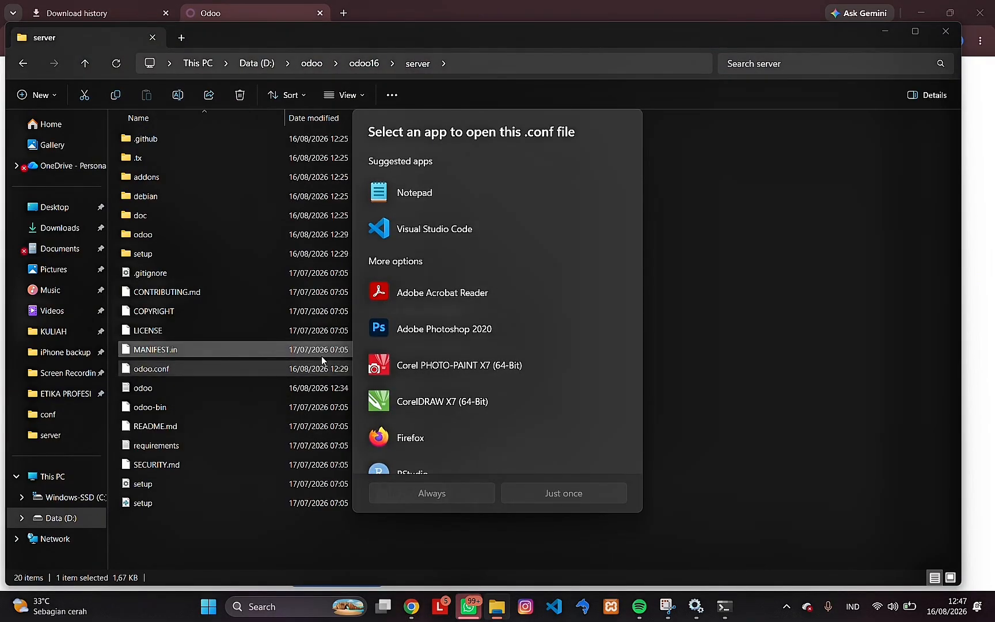
click(429, 198)
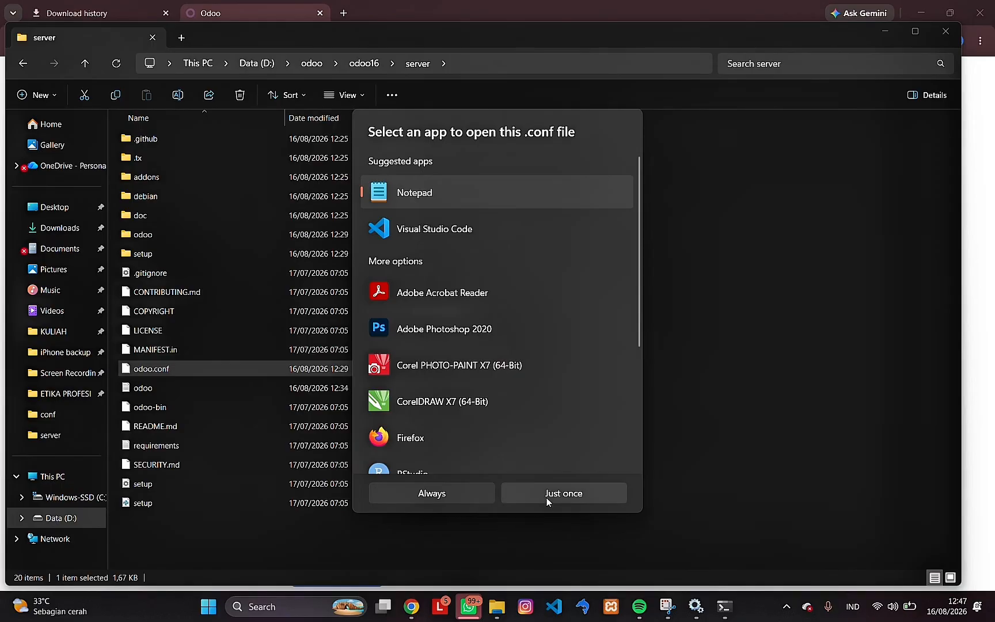
click(546, 498)
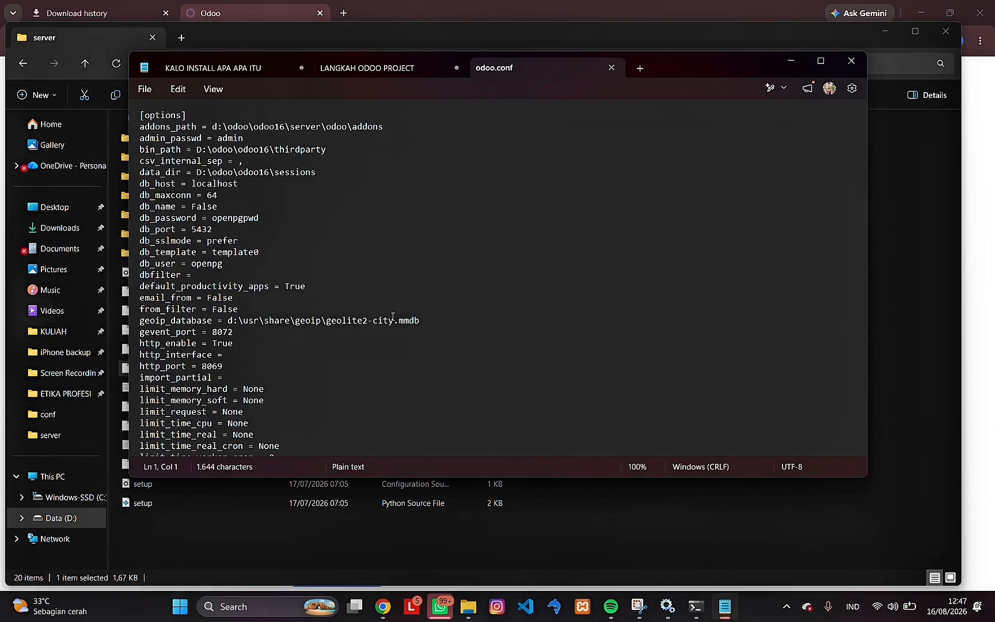
- Comment out the logfile line in odoo.conf with a leading semicolon
scroll(324, 272, down, 3)
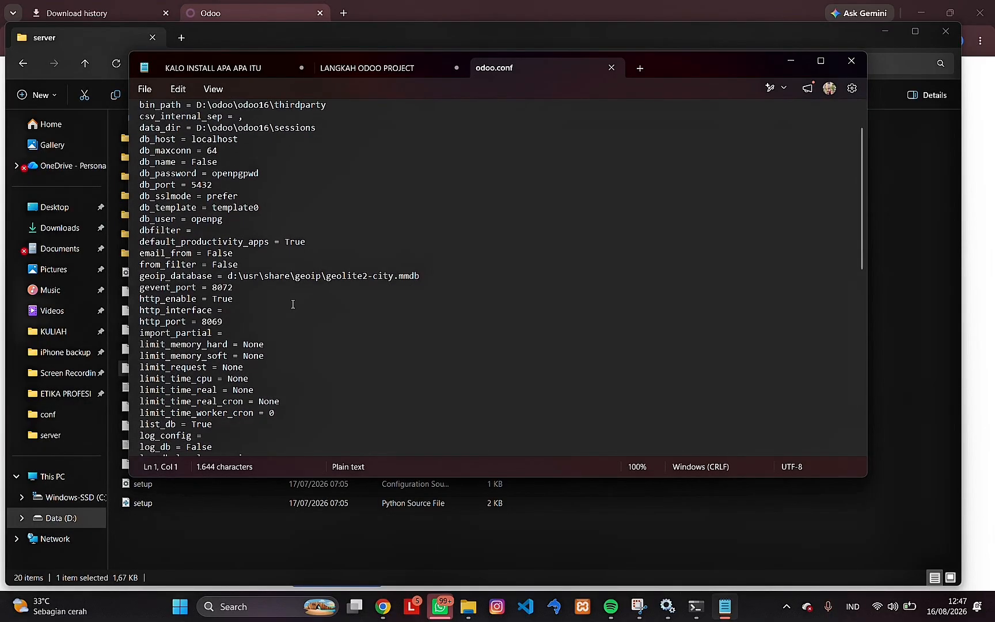
scroll(190, 397, down, 1)
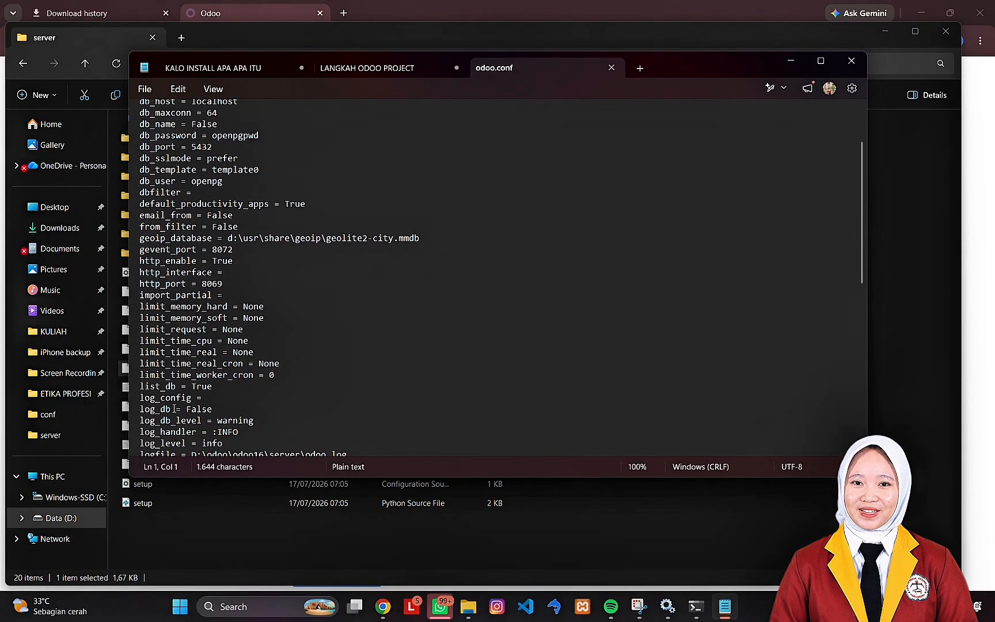
click(141, 424)
text(;)
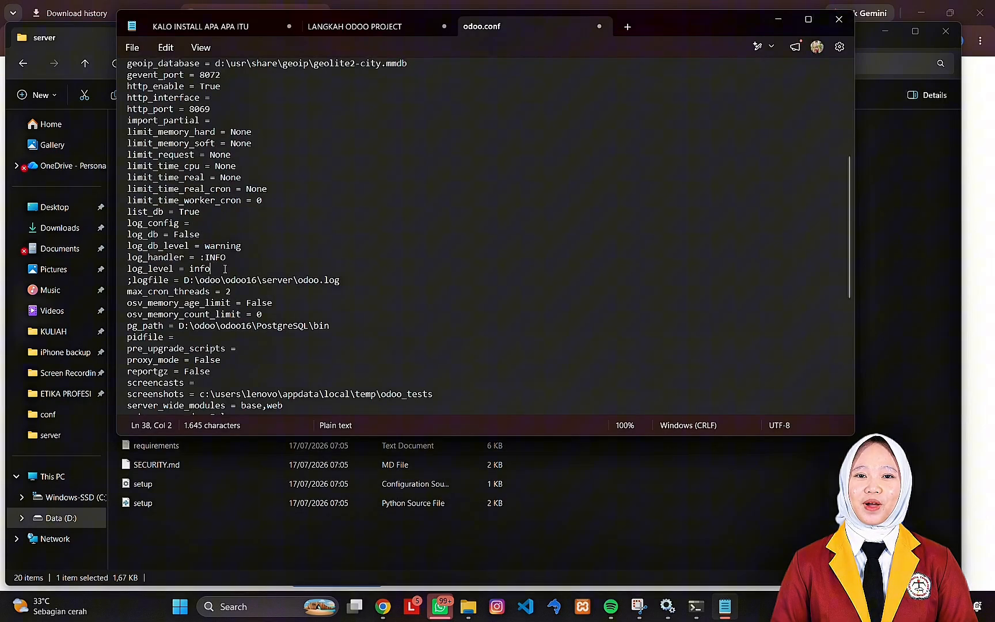
- Add the line logfile = False above the commented-out logfile entry in odoo.conf
key(Return)
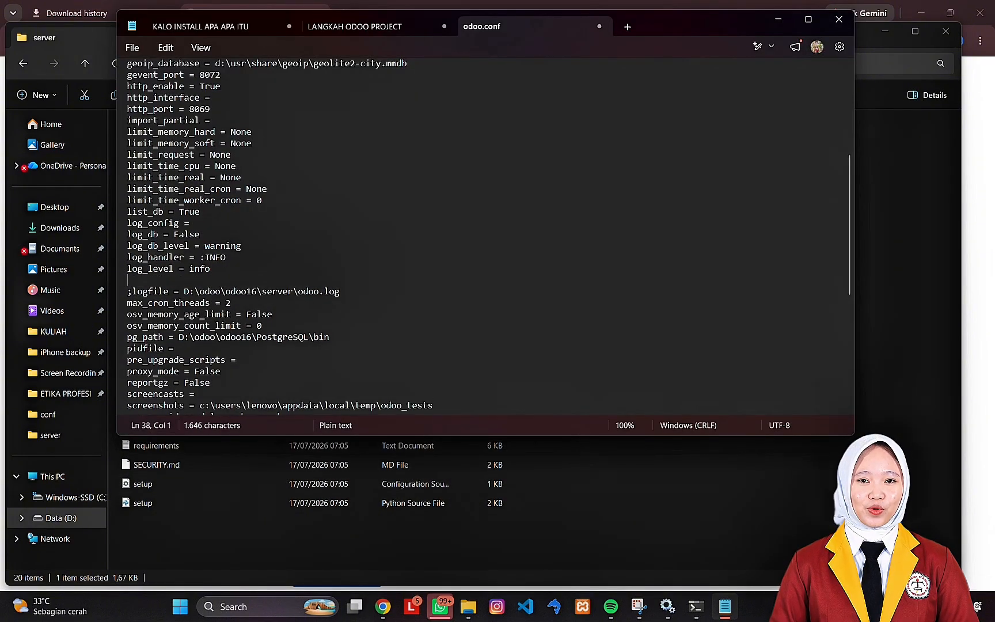
text(logfile)
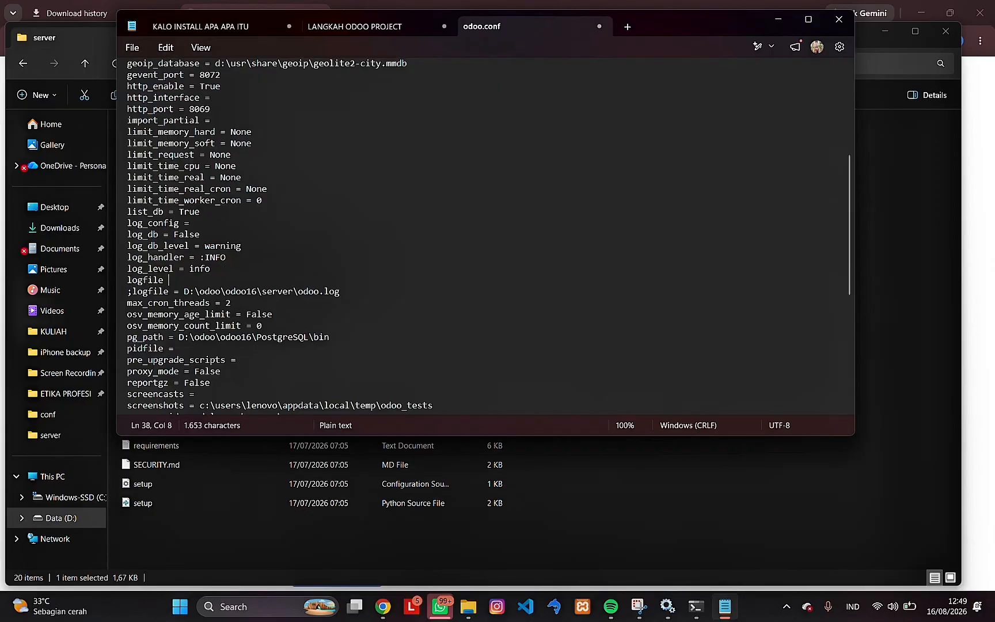
text( = )
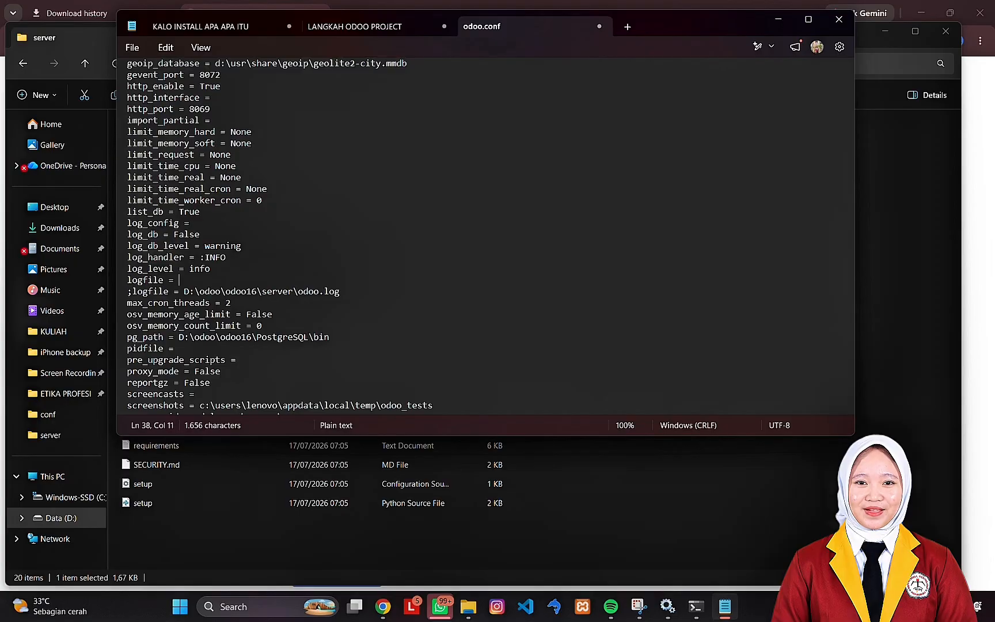
text(False)
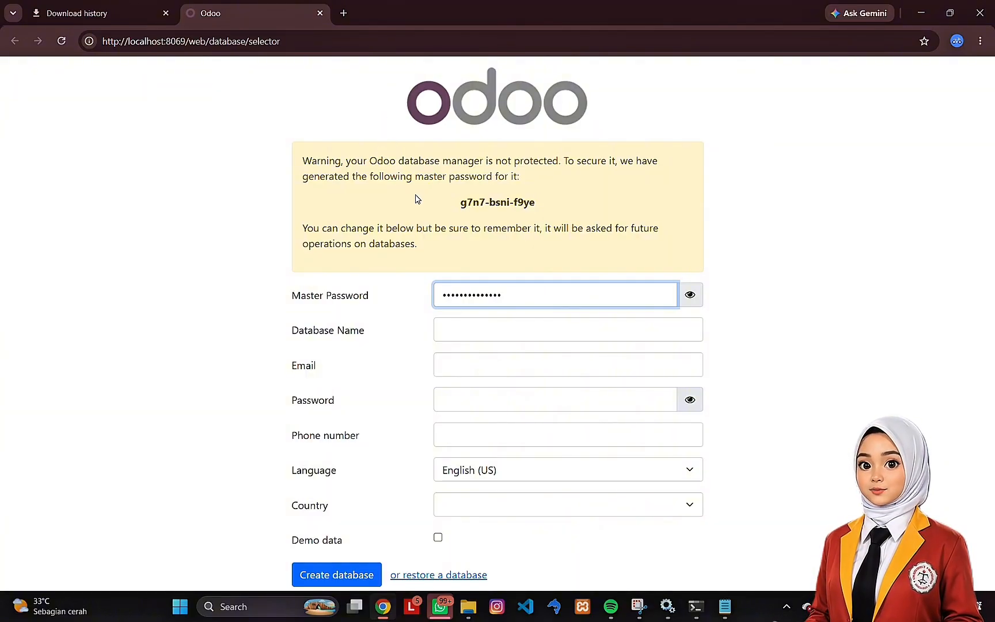
- Switch to File Explorer and create a folder named PDAM inside the server's addons folder
click(467, 611)
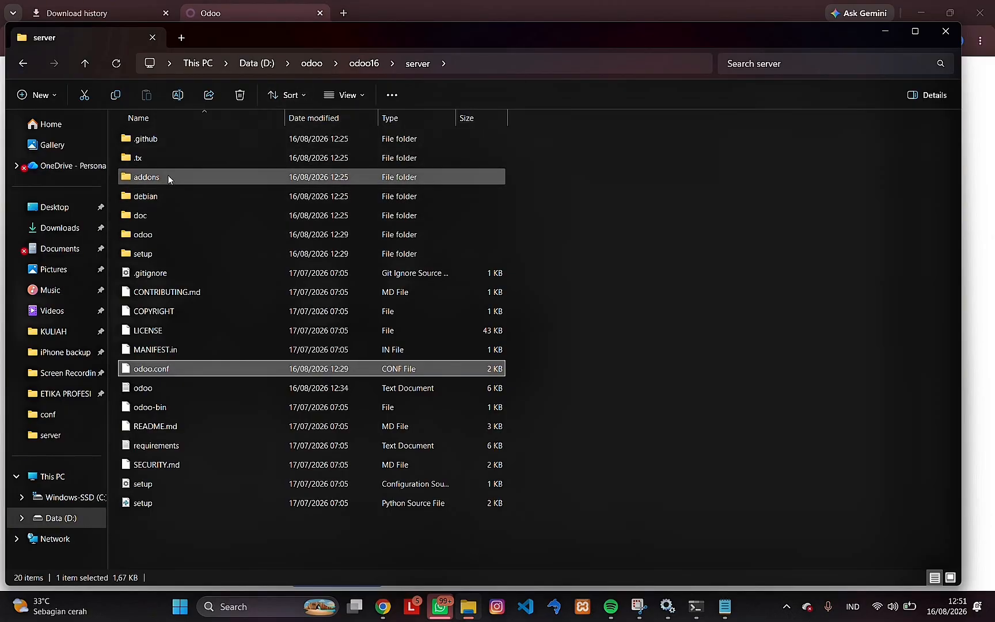
mouse_move(168, 178)
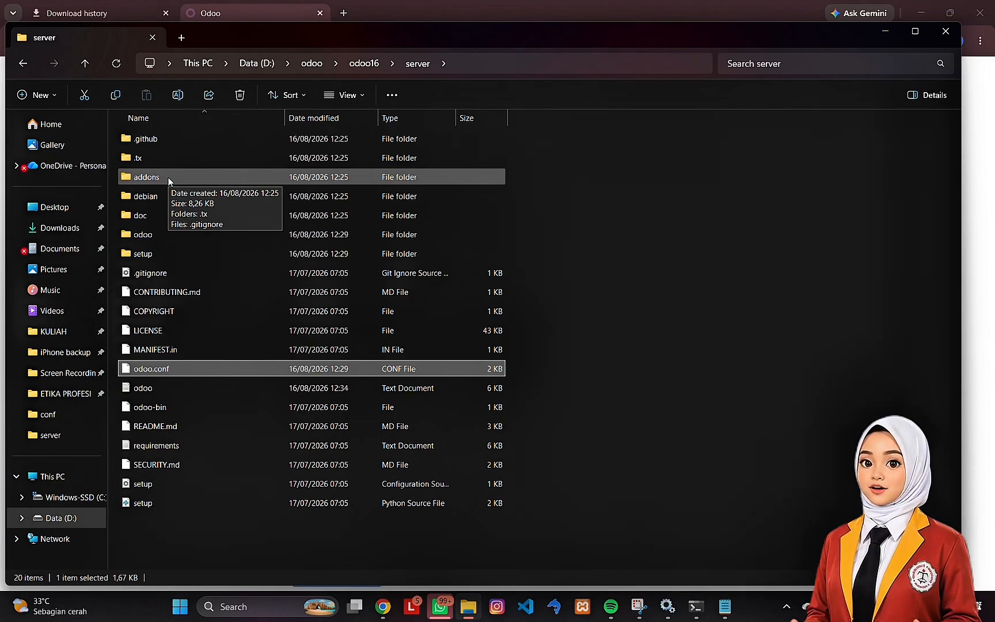
double_click(168, 177)
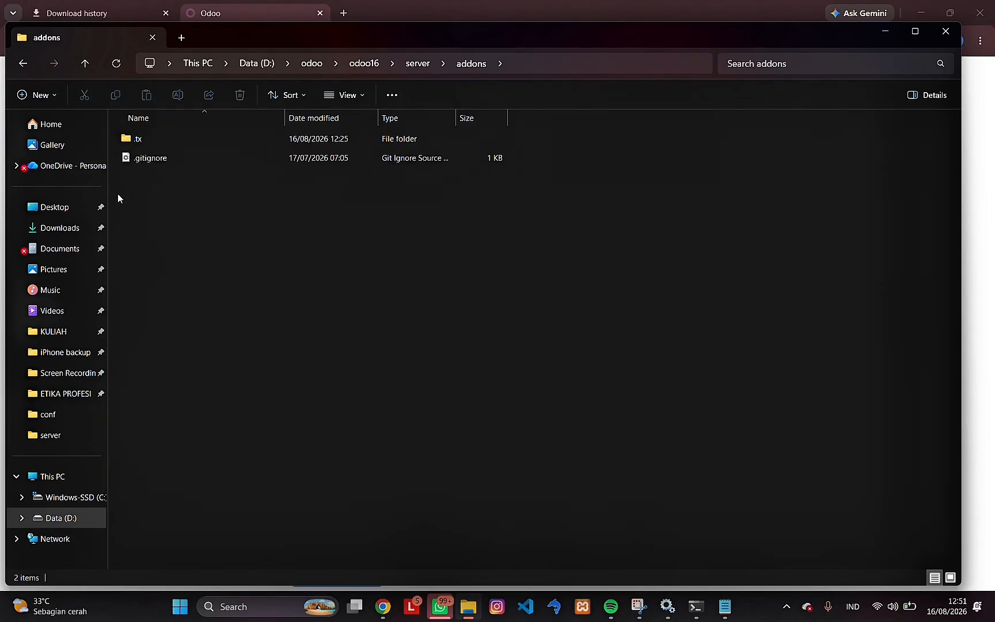
right_click(228, 233)
text(PDAM)
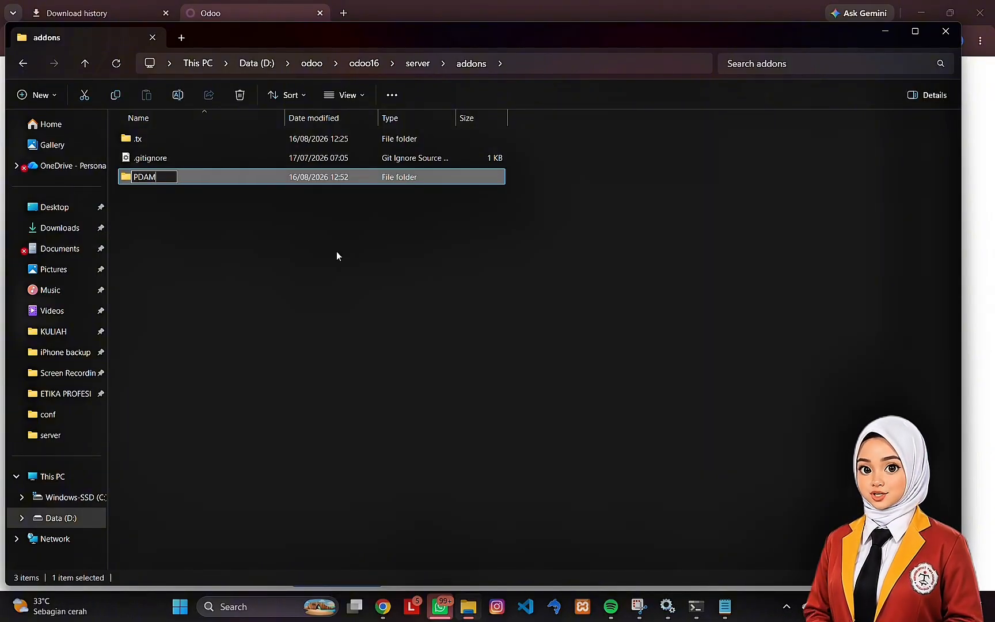
key(Return)
- Create a second folder named PLN in the addons folder
right_click(337, 256)
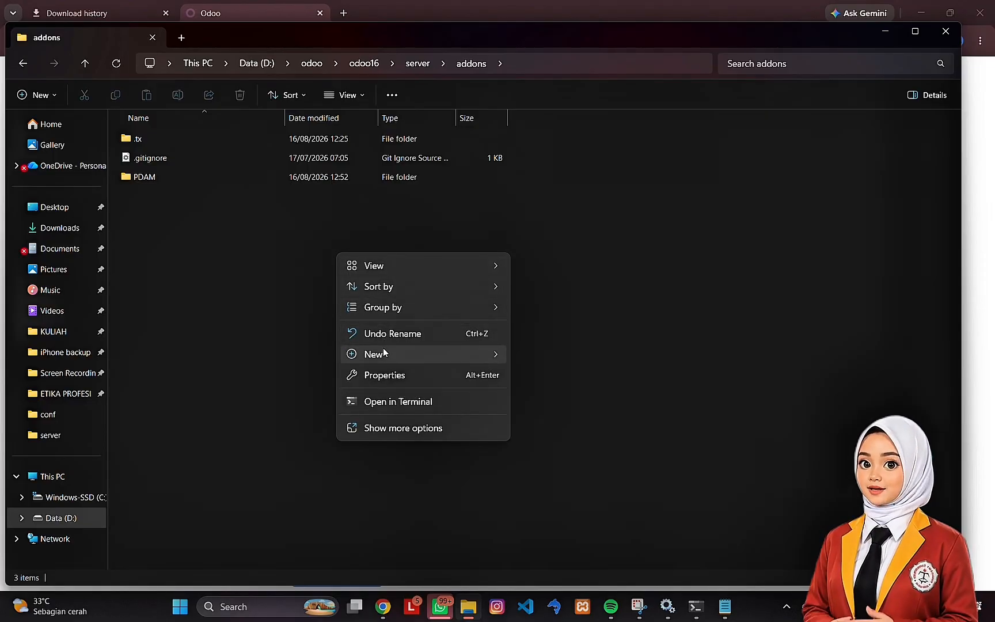
mouse_move(436, 350)
click(542, 354)
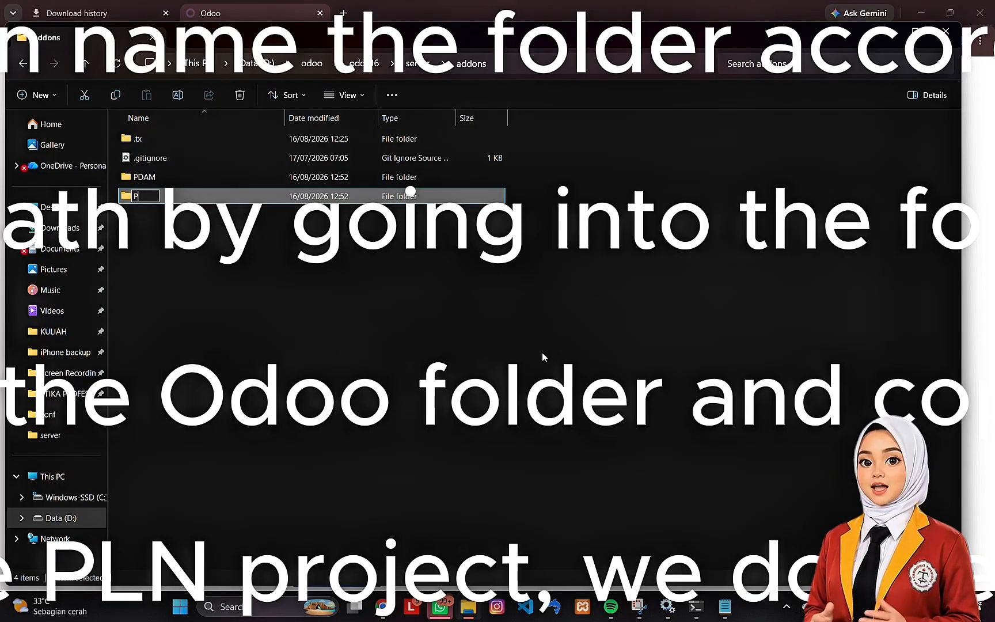
text(PLN)
key(Return)
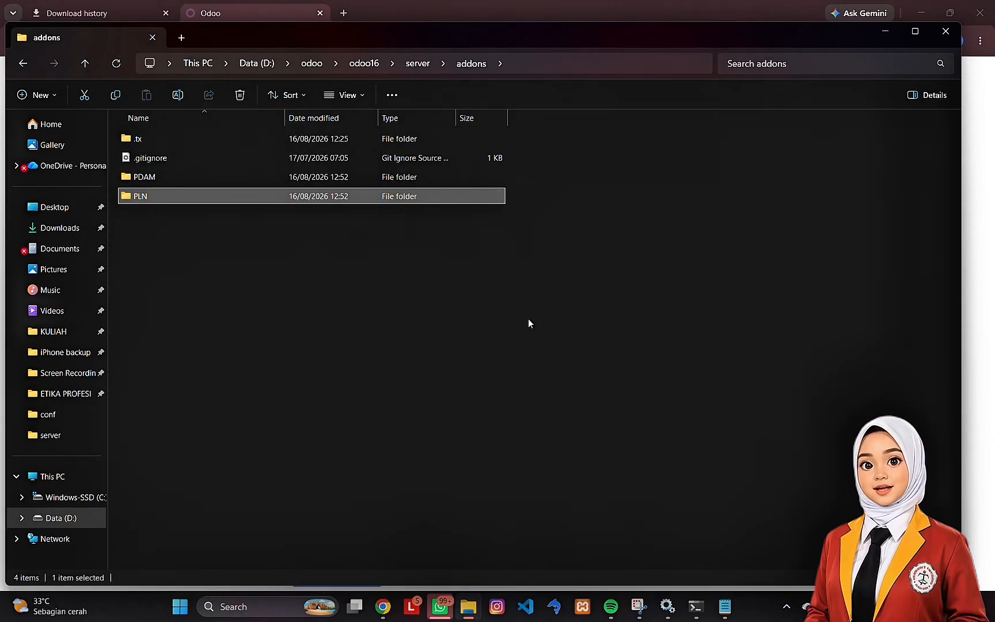
- Return to the server folder and create a new folder named conf in it
click(429, 23)
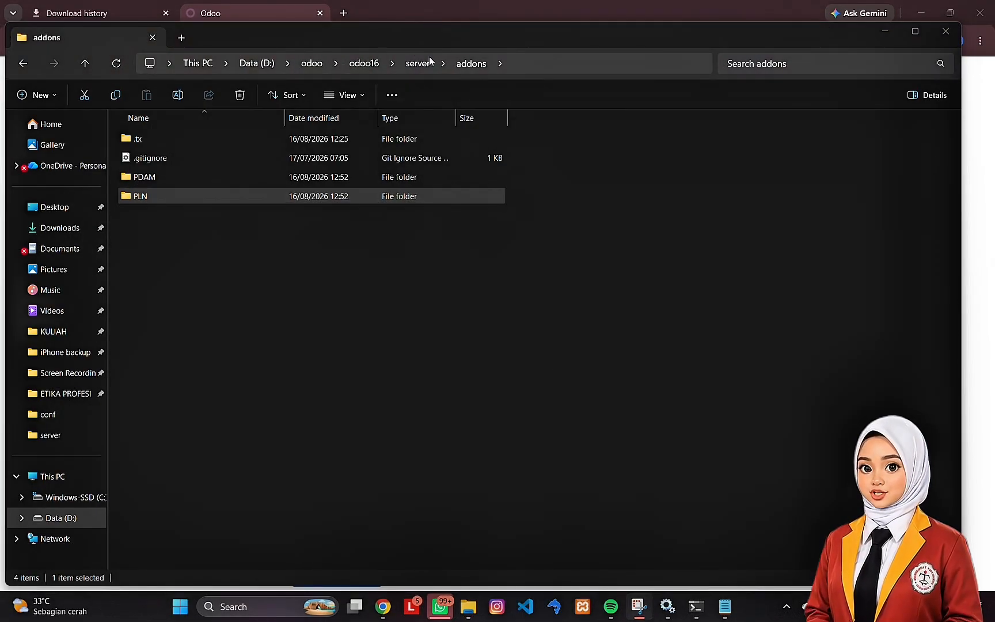
click(417, 64)
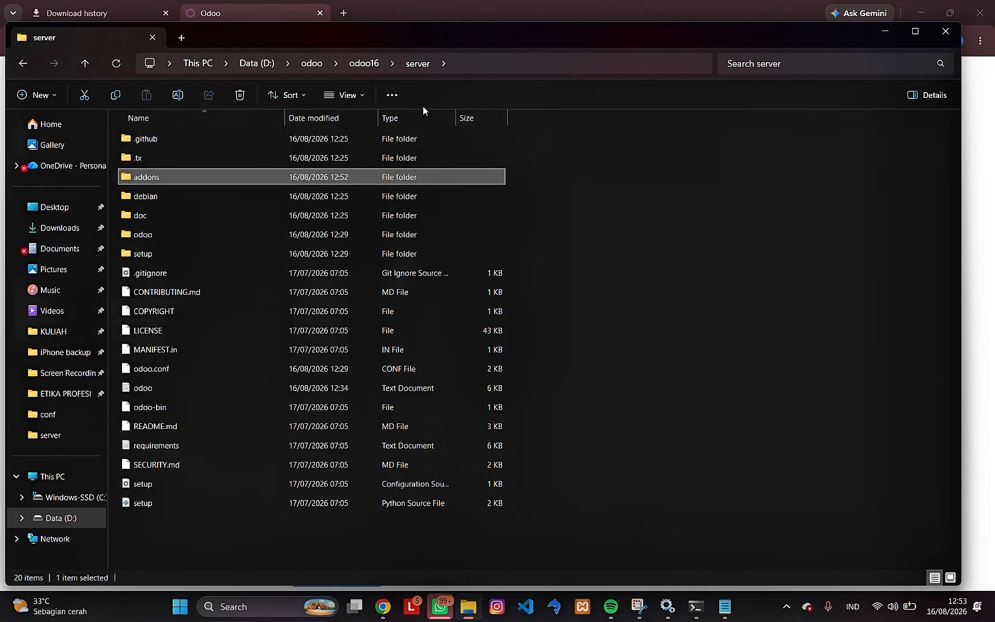
right_click(597, 304)
mouse_move(624, 409)
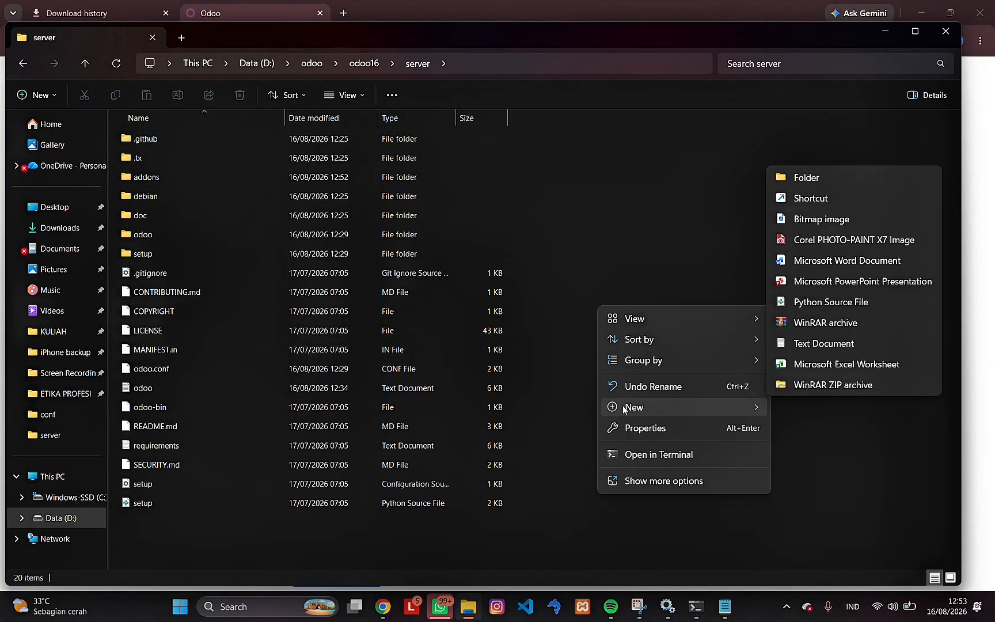
click(812, 177)
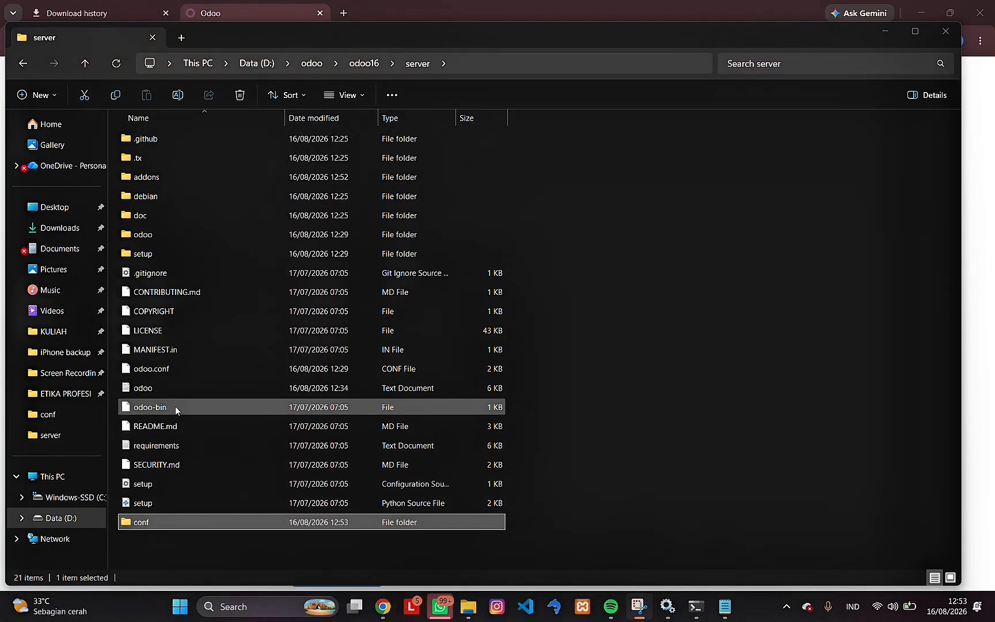
- Copy odoo.conf from the server folder into the conf folder and rename the copy to pdam.conf
click(164, 373)
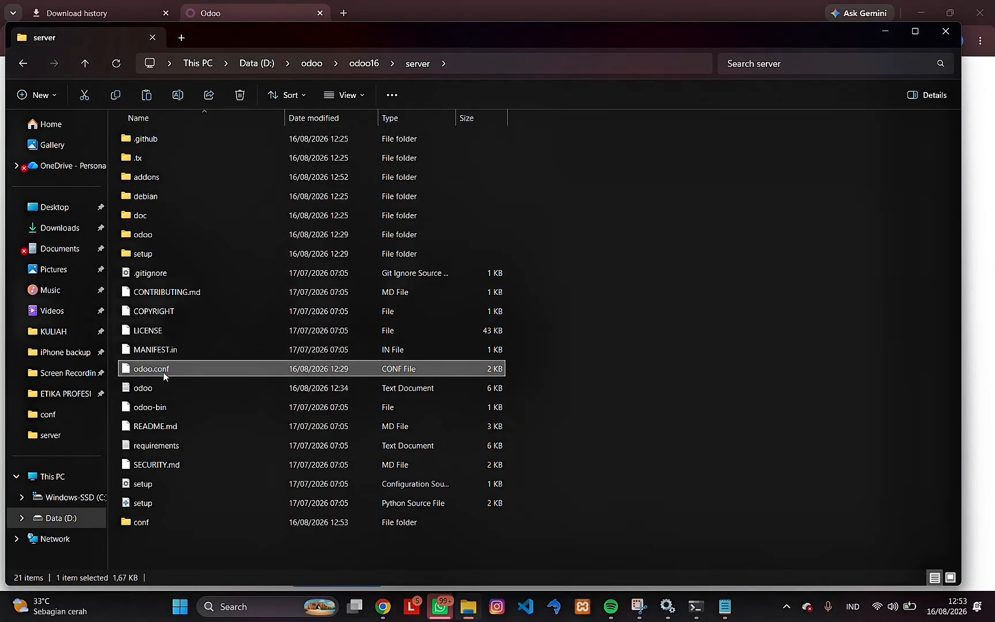
double_click(168, 524)
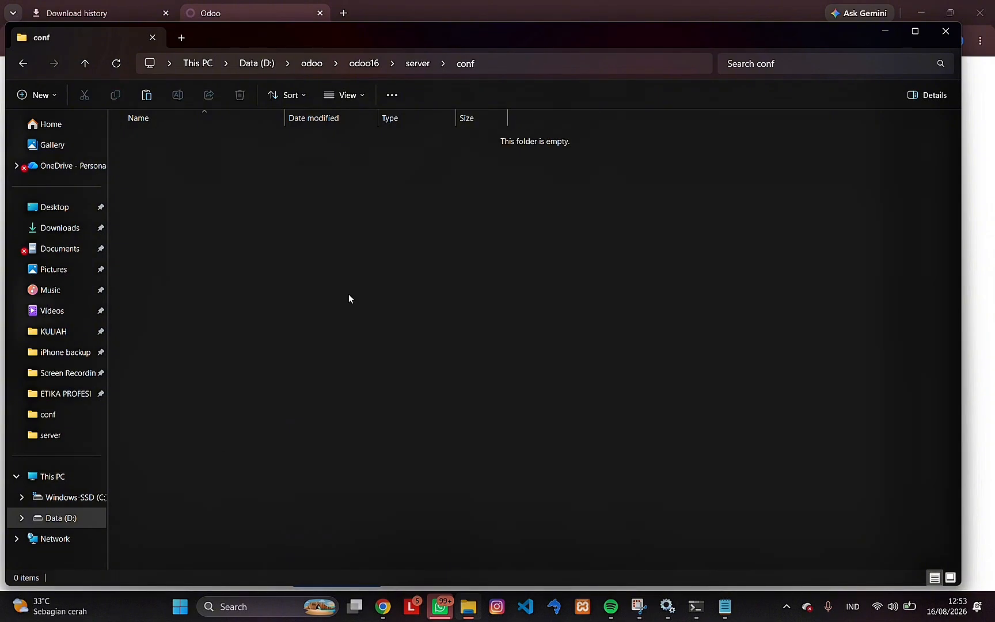
key(ctrl+v)
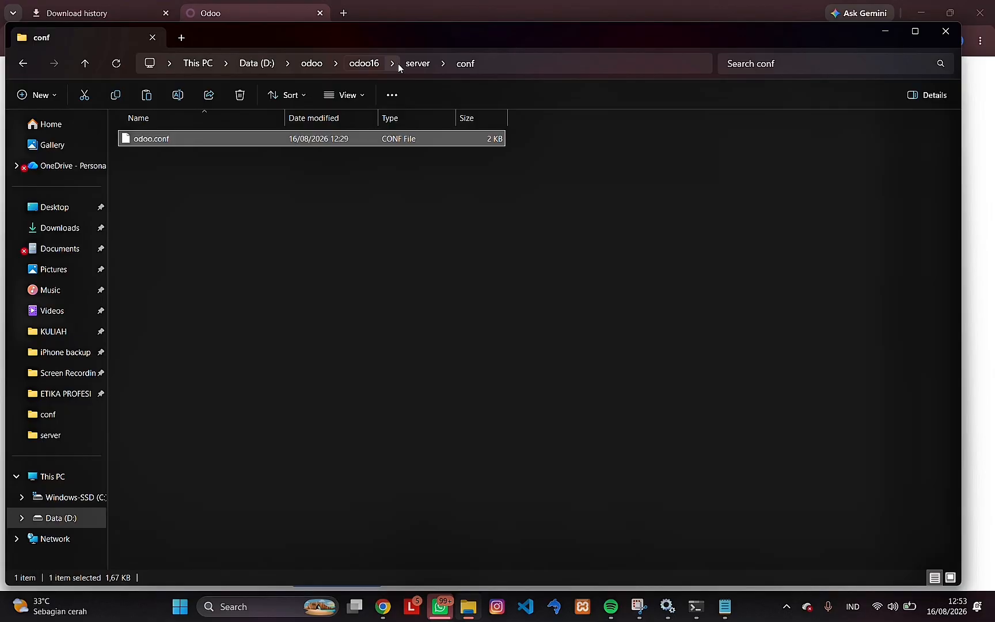
click(423, 29)
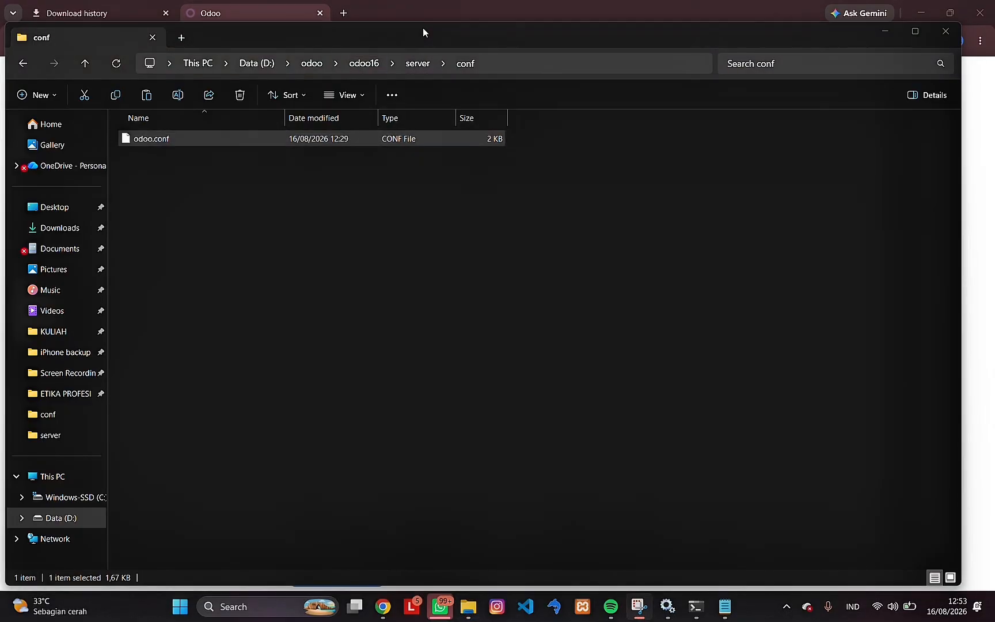
click(280, 142)
click(178, 94)
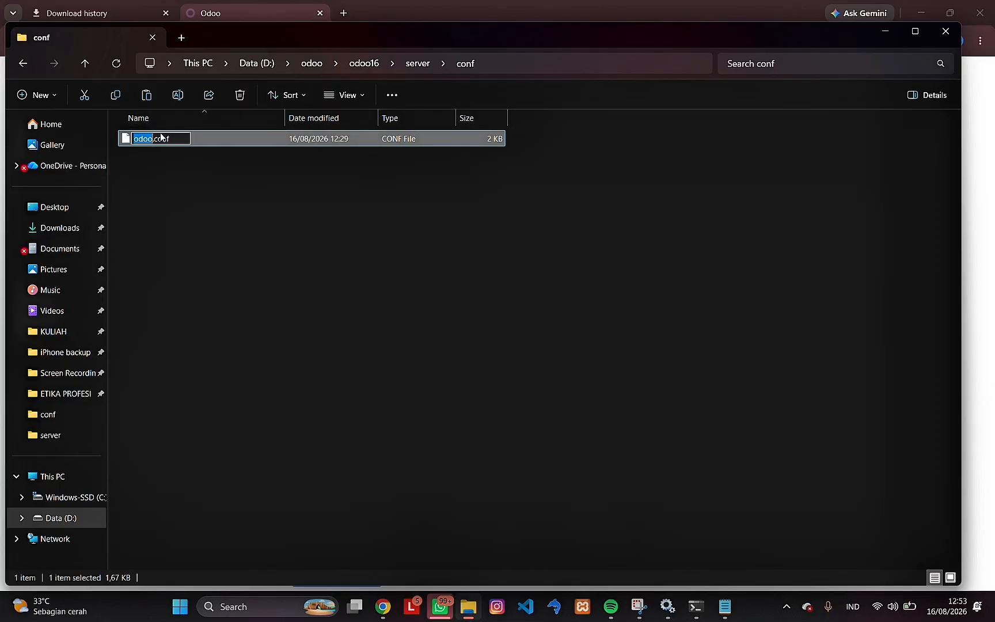
text(pda)
text(m)
click(216, 219)
- Paste another copy of odoo.conf into the conf folder and rename it to pln.conf
key(ctrl+v)
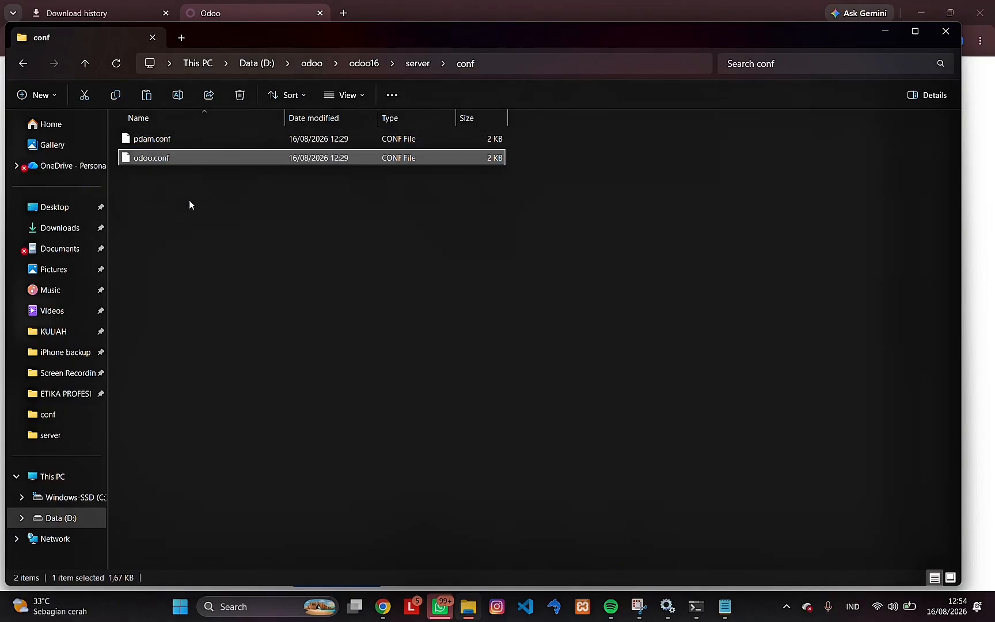
click(179, 94)
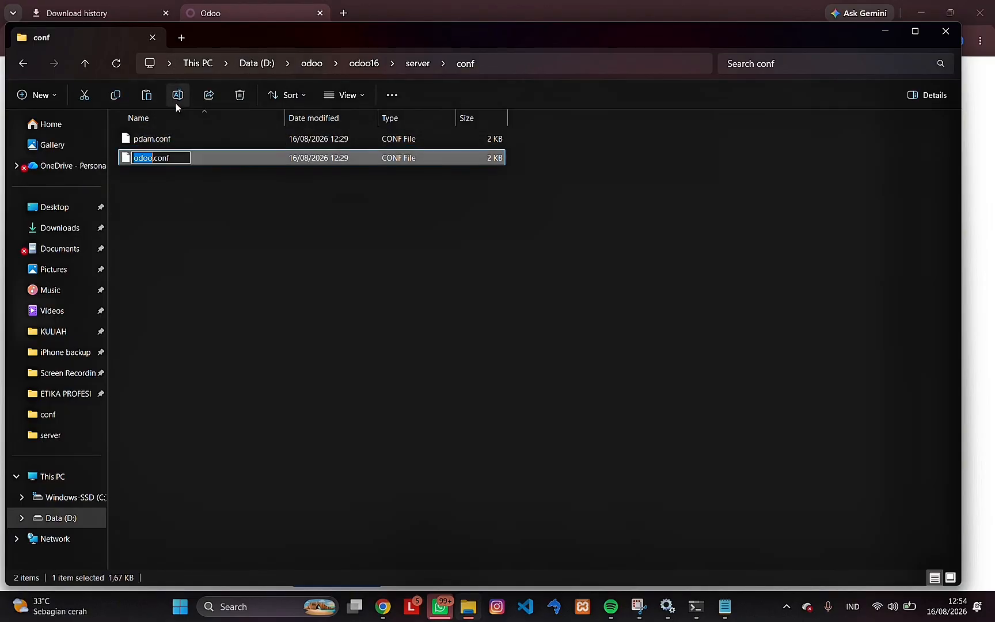
text(pln)
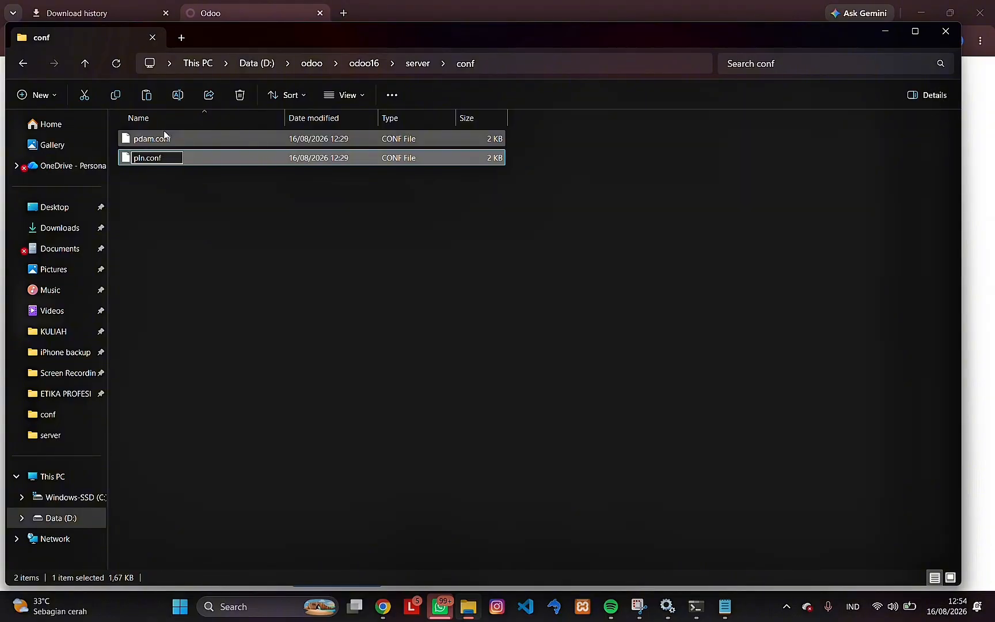
- Set addons_path in pdam.conf to D:\odoo\odoo16\server\addons\PDAM in Notepad
click(418, 63)
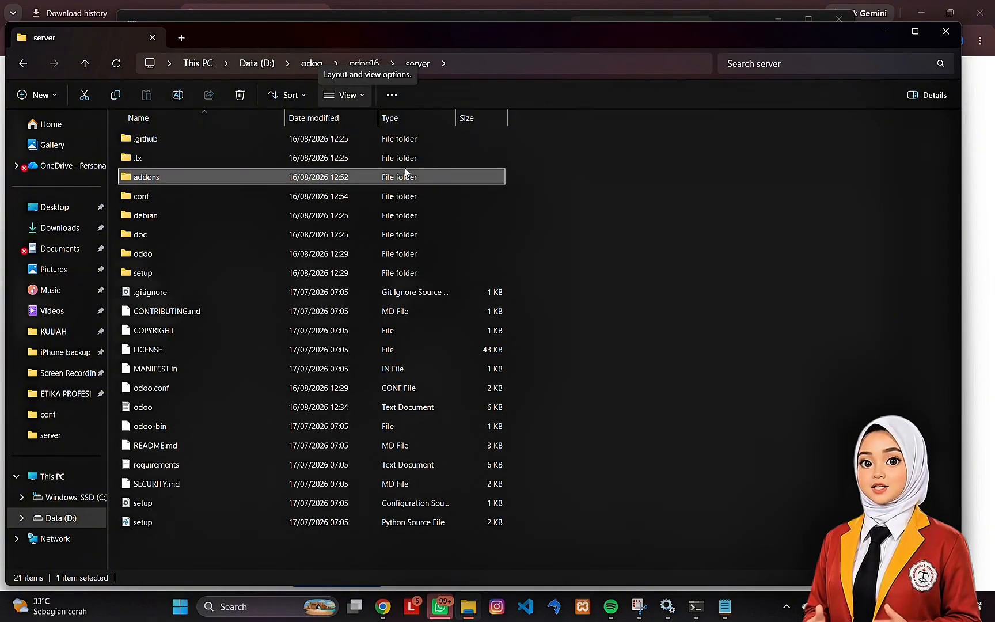
click(725, 606)
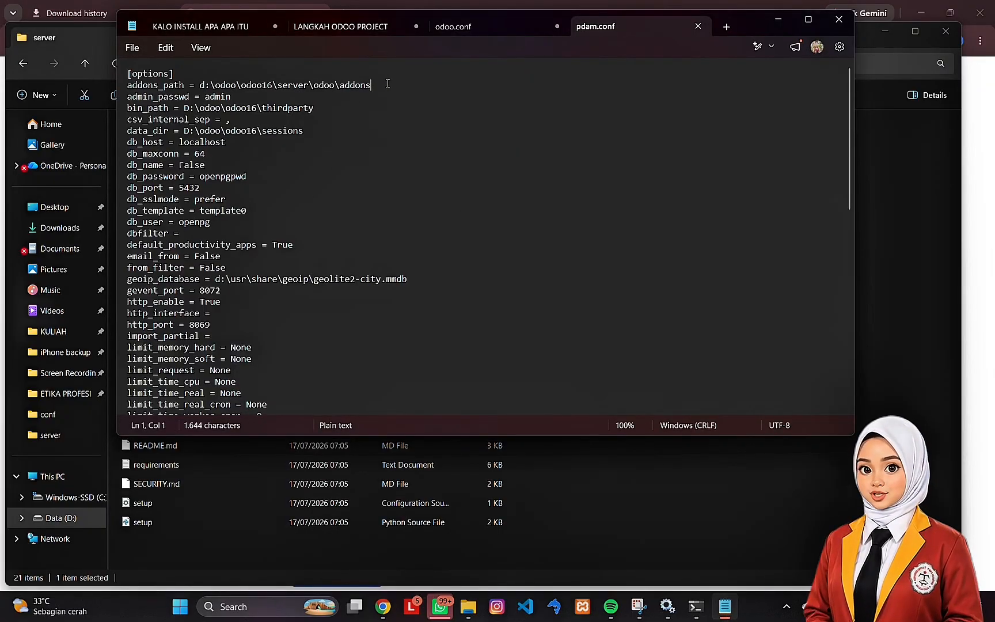
drag(205, 85, 371, 85)
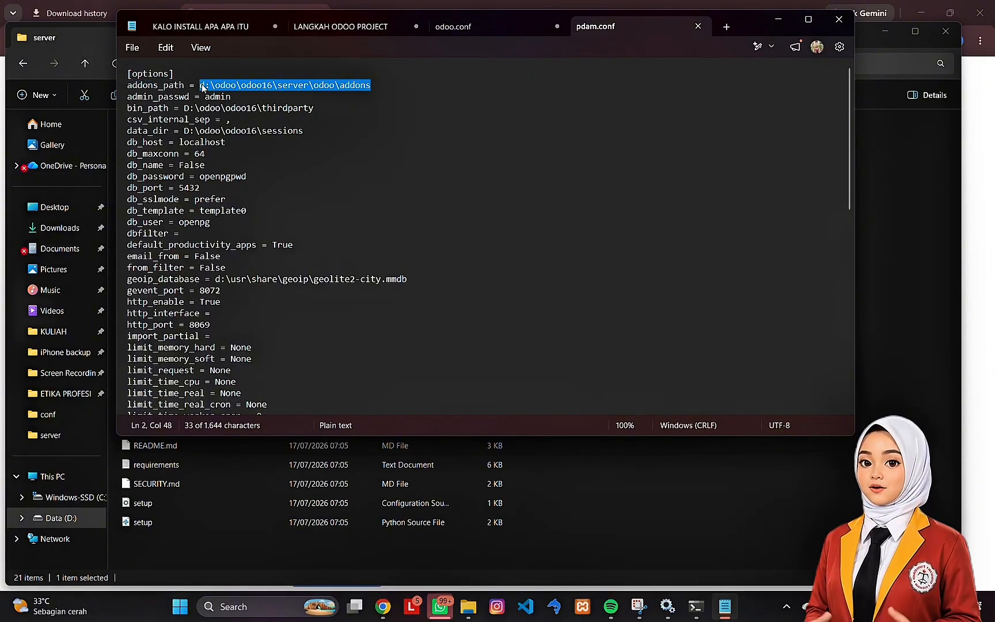
text(:\odoo\odoo16\server\addons\PDAM)
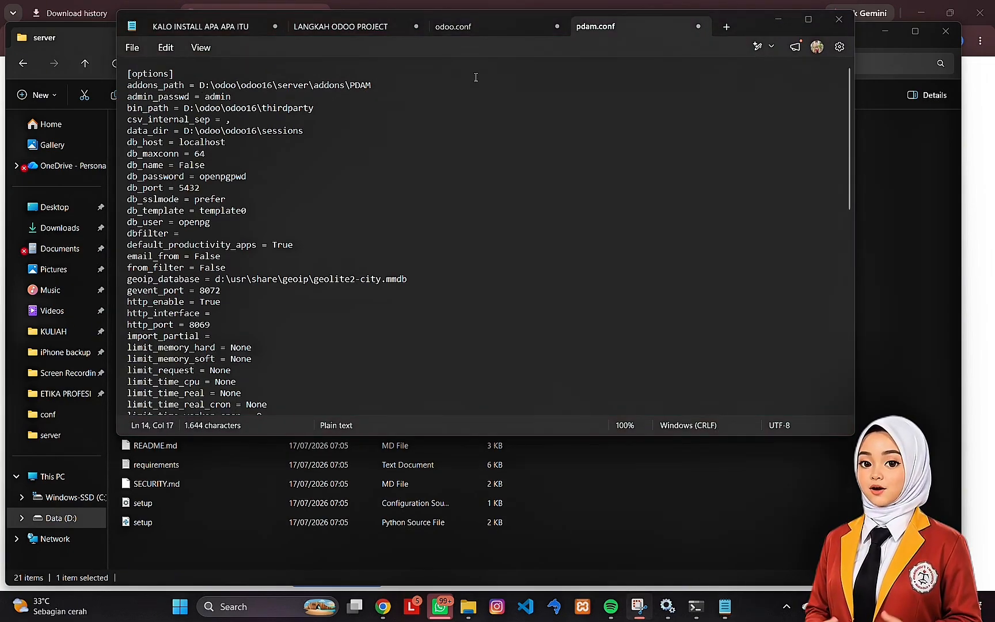
- Try to start Odoo from the server folder in PowerShell with the command pyodoo16 odoo-bin -c .\conf
click(600, 241)
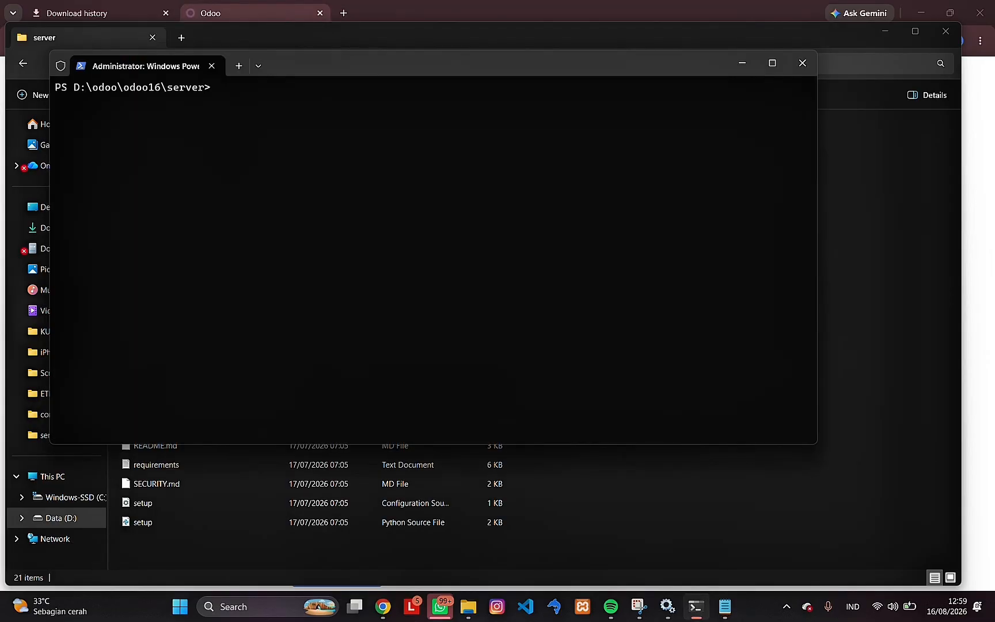
text(pyodoo16 odoo-bin)
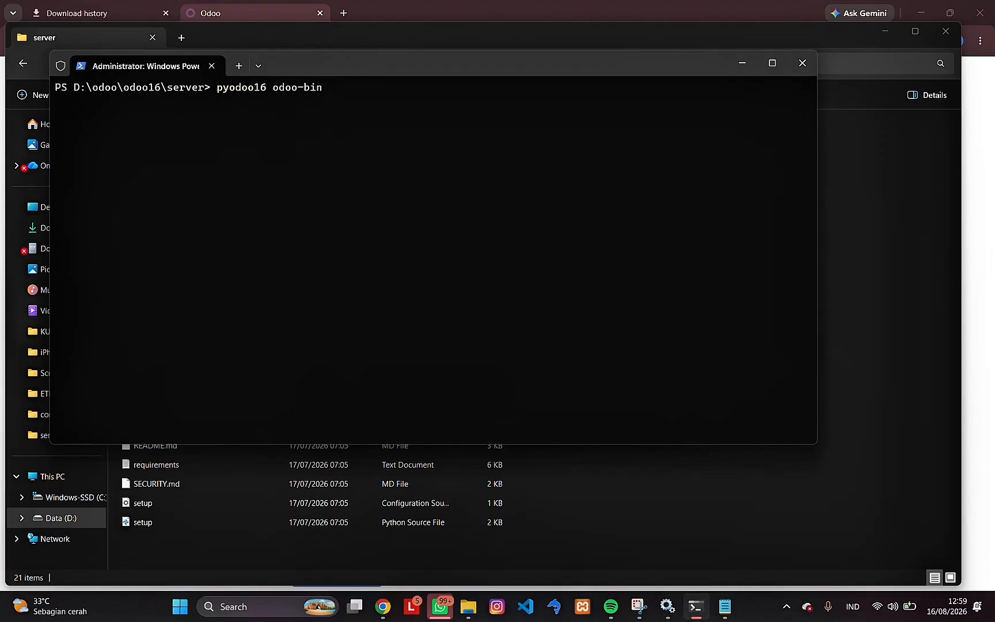
text( -c .\conf)
key(Return)
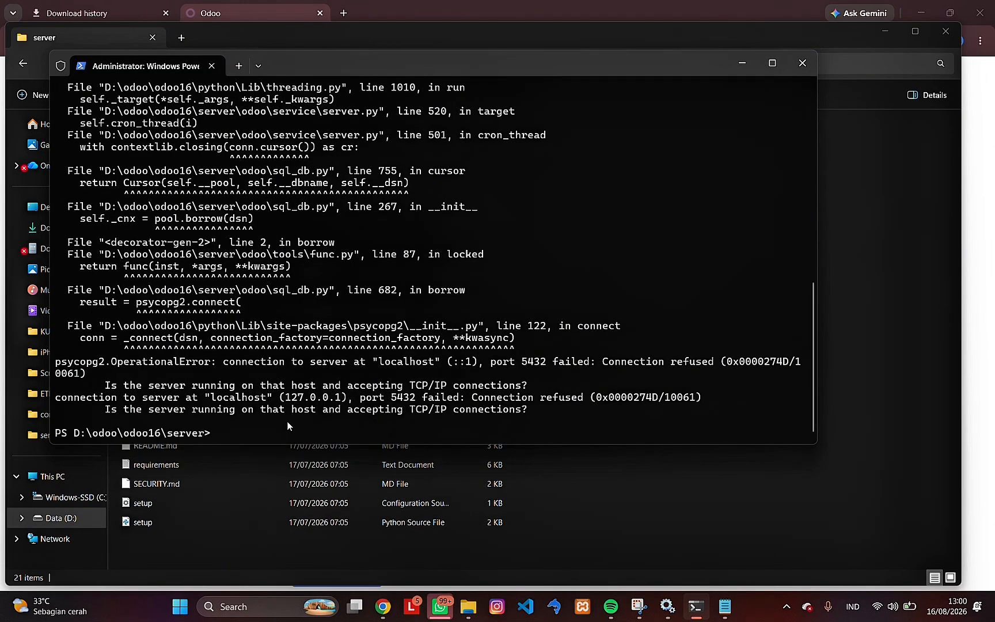
- Clear the terminal and start Odoo through pyodoo16 odoo-bin with the -c option pointing to pdam.conf in the conf folder
text(clear)
key(Return)
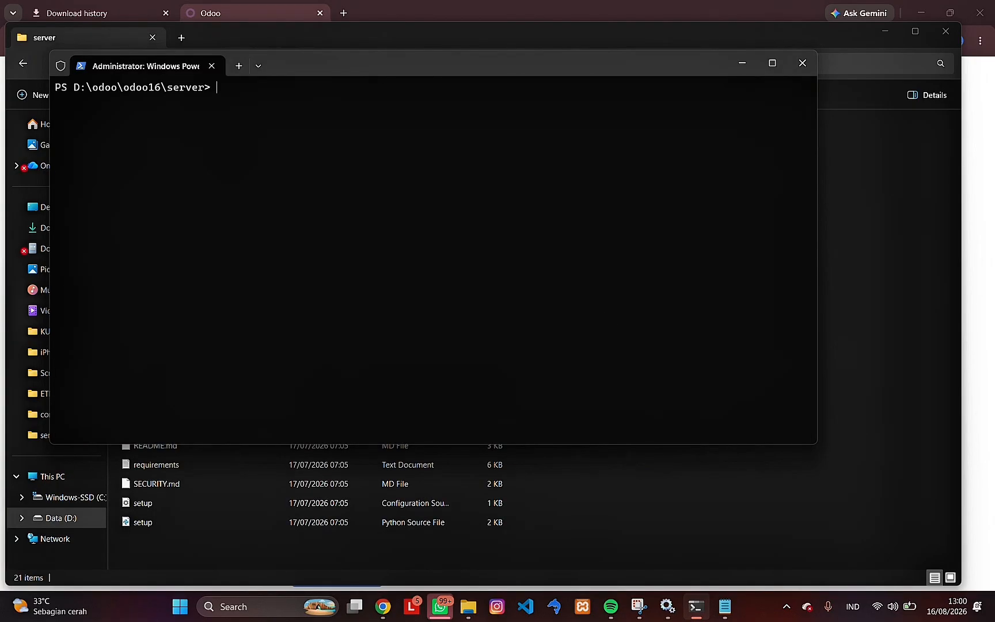
text(pyodoo16 odoo-bin)
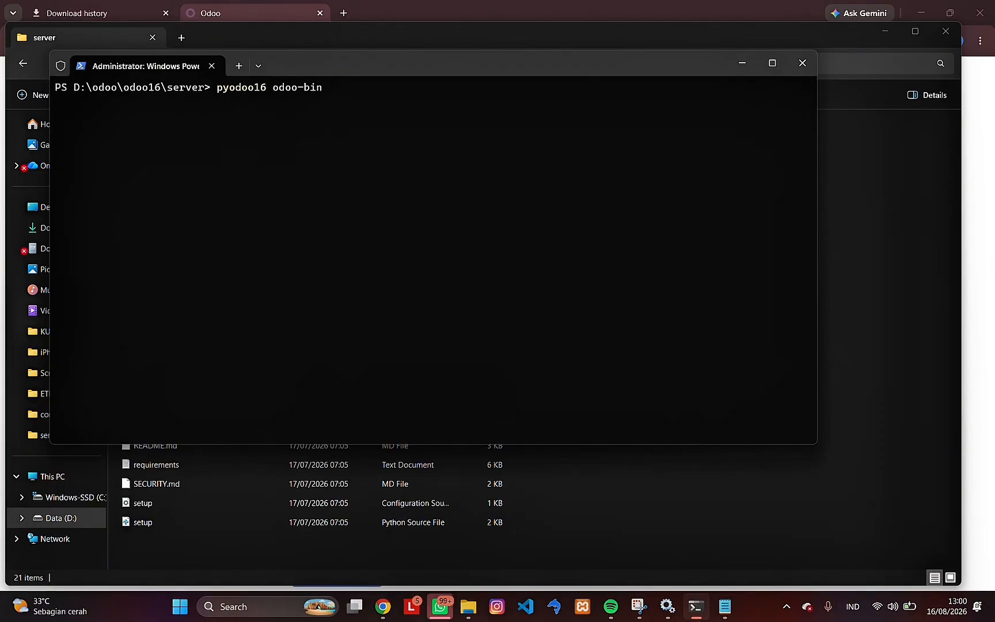
text( -c)
text(\conf)
text(\pdam)
text(.conf)
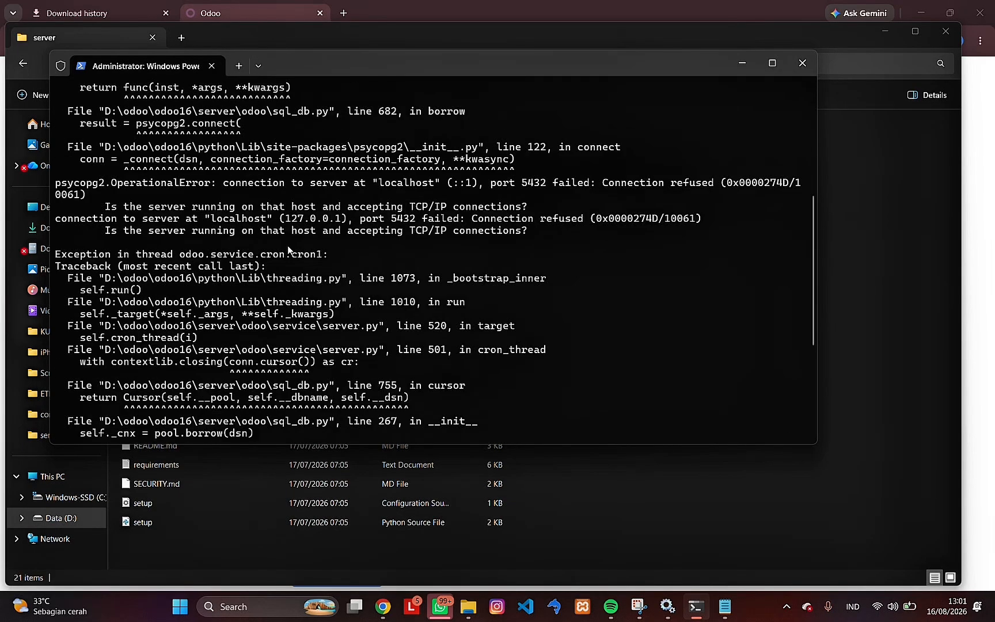
scroll(288, 246, up, 5)
scroll(288, 249, down, 5)
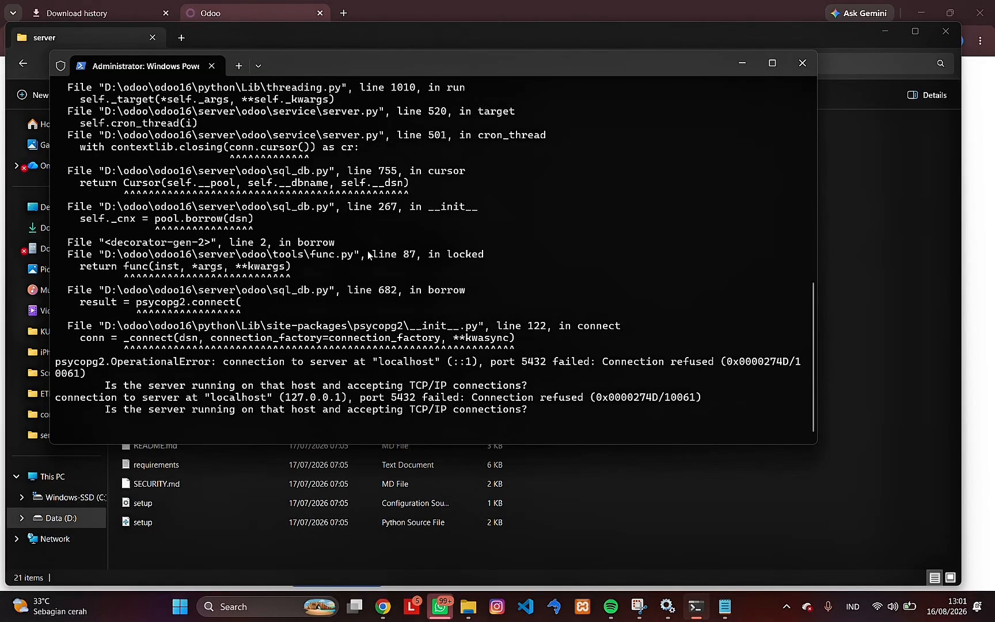
- Switch to Chrome and reload the Odoo database selector page at localhost:8069
click(879, 333)
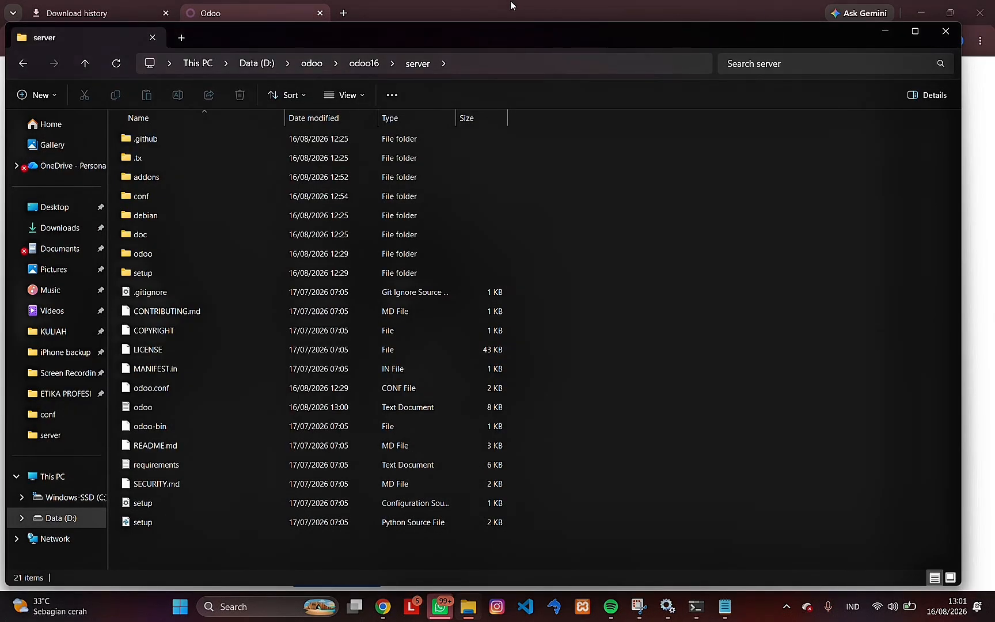
click(366, 10)
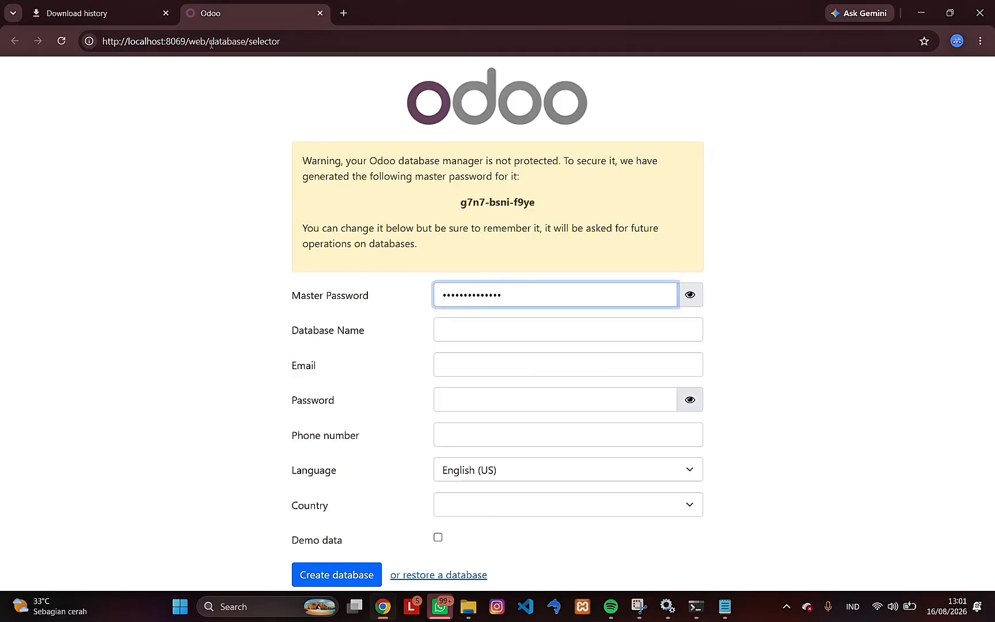
click(64, 41)
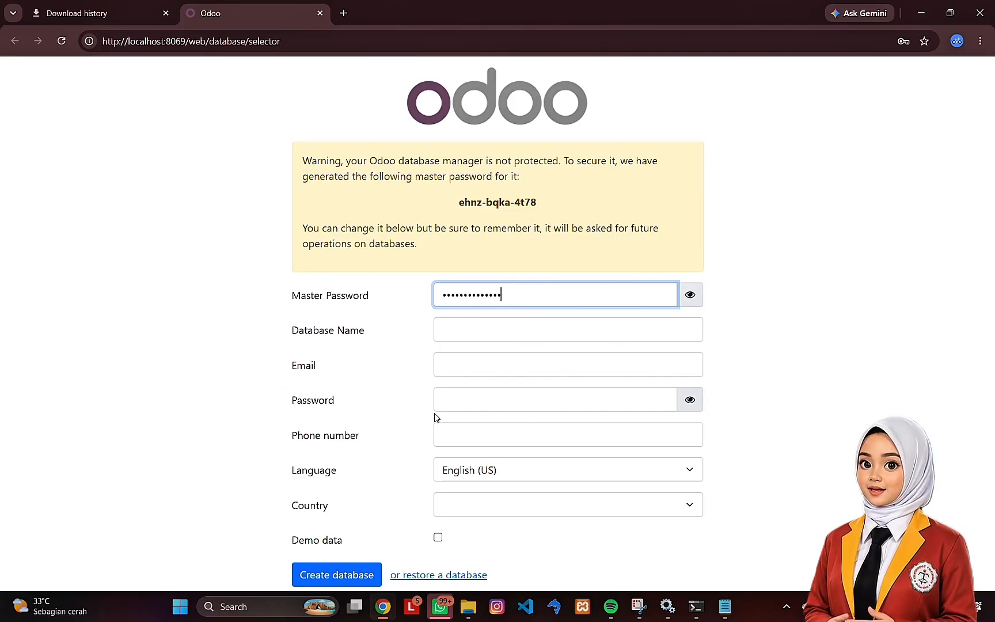
click(427, 25)
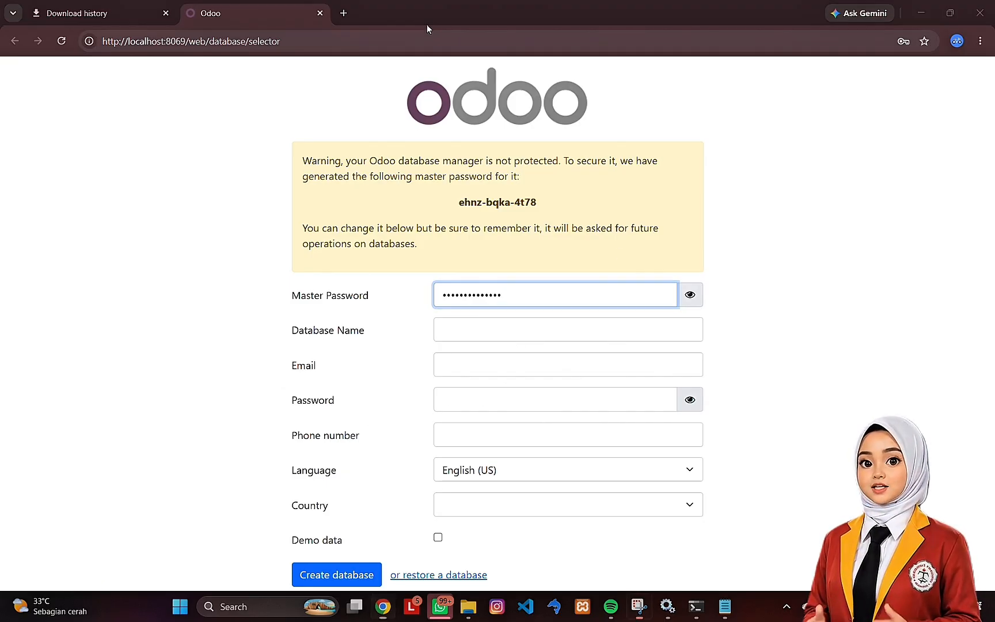
- Return to PowerShell and stop the running Odoo server process
click(696, 607)
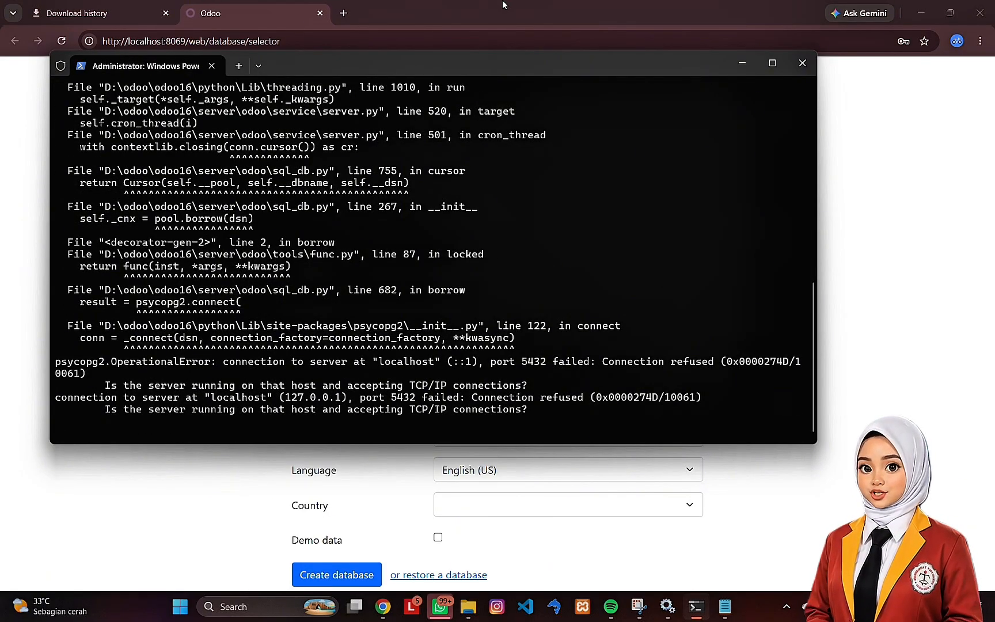
key(ctrl+c)
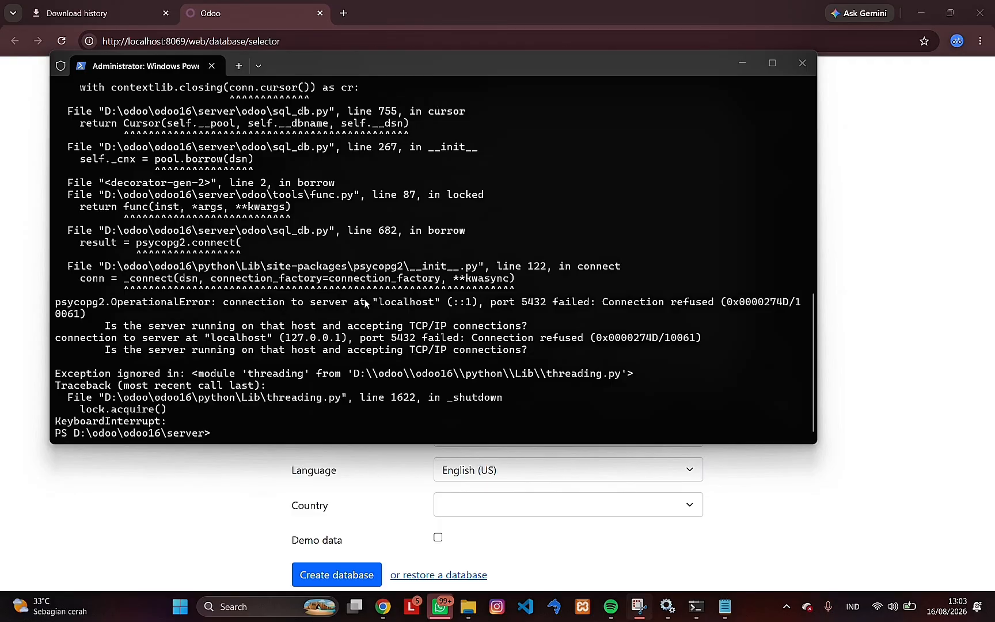
click(248, 436)
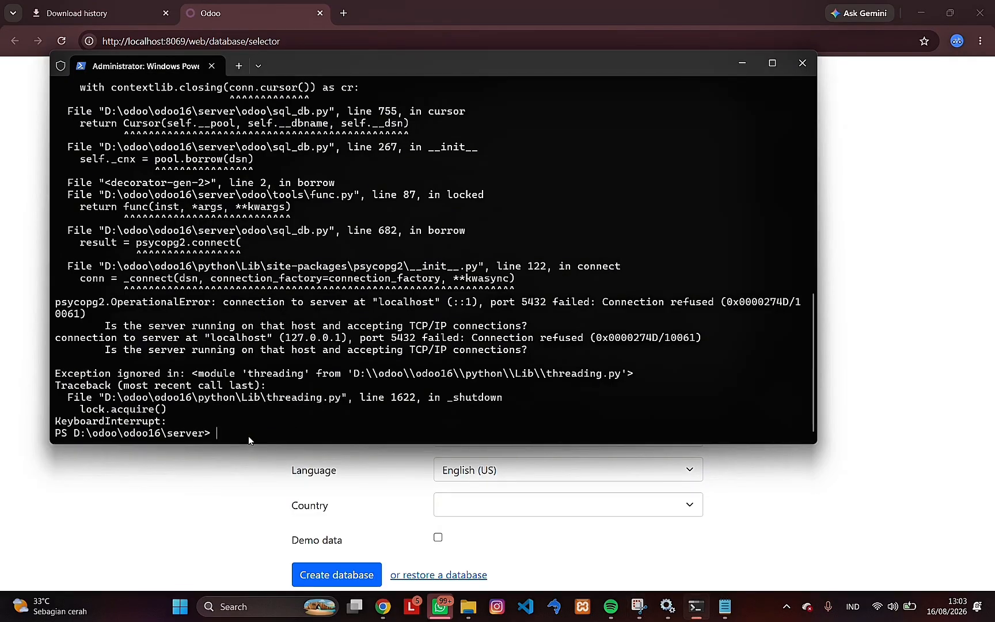
- Enter pyodoo16 odoo-bin scaffold -t default ab_tutorial_odoo .\ at the server prompt without running it
text(pyodoo)
text(16 odoo-bin)
text(scaffold)
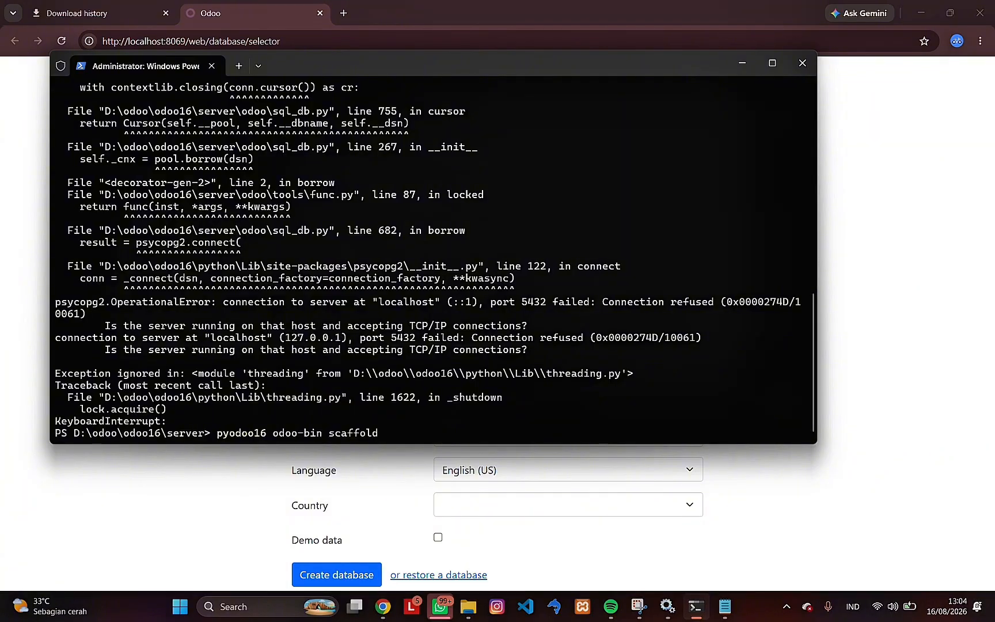
text( -t default ab_tutorial)
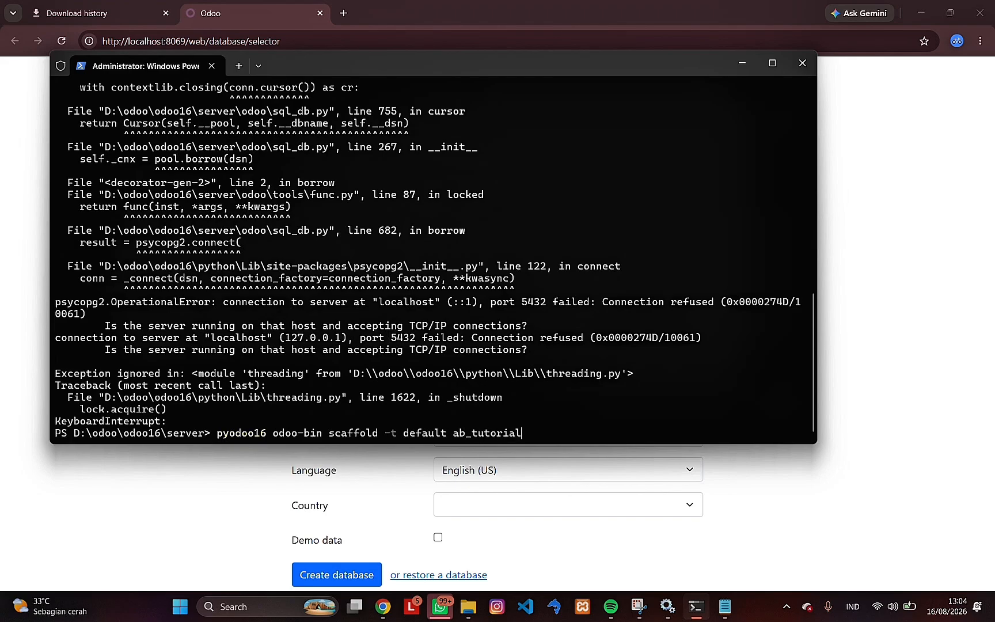
text(_odoo)
mouse_move(473, 609)
text(.\)
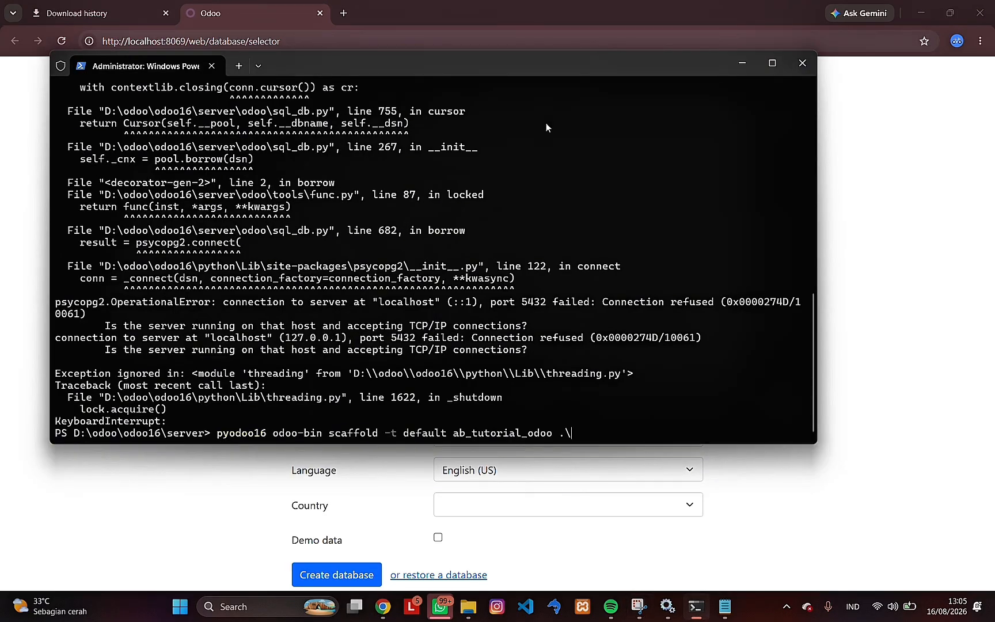
- Switch to File Explorer, open the PDAM folder inside addons, and copy its full path
click(470, 607)
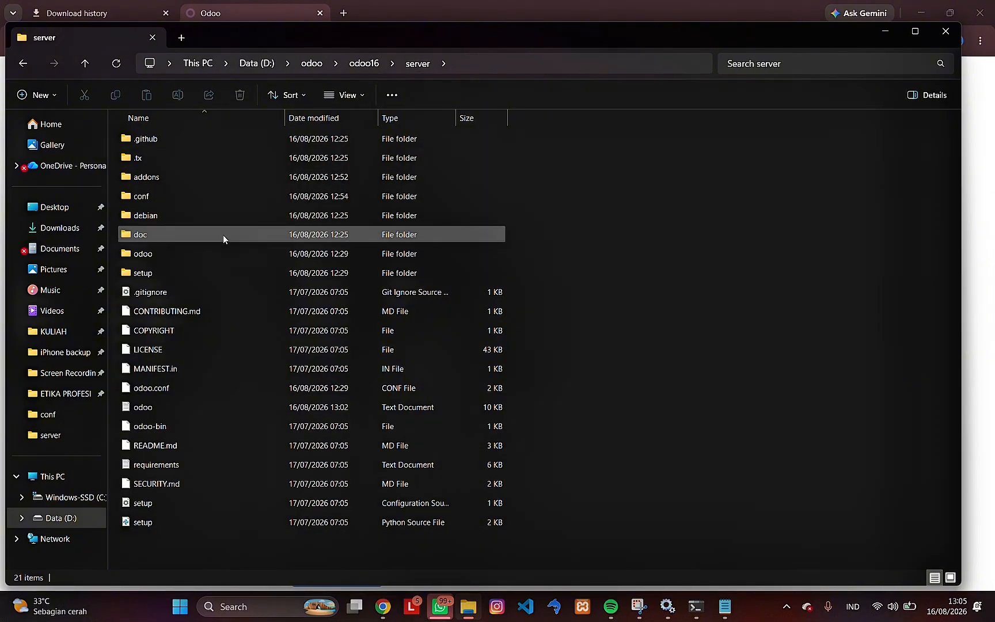
click(217, 198)
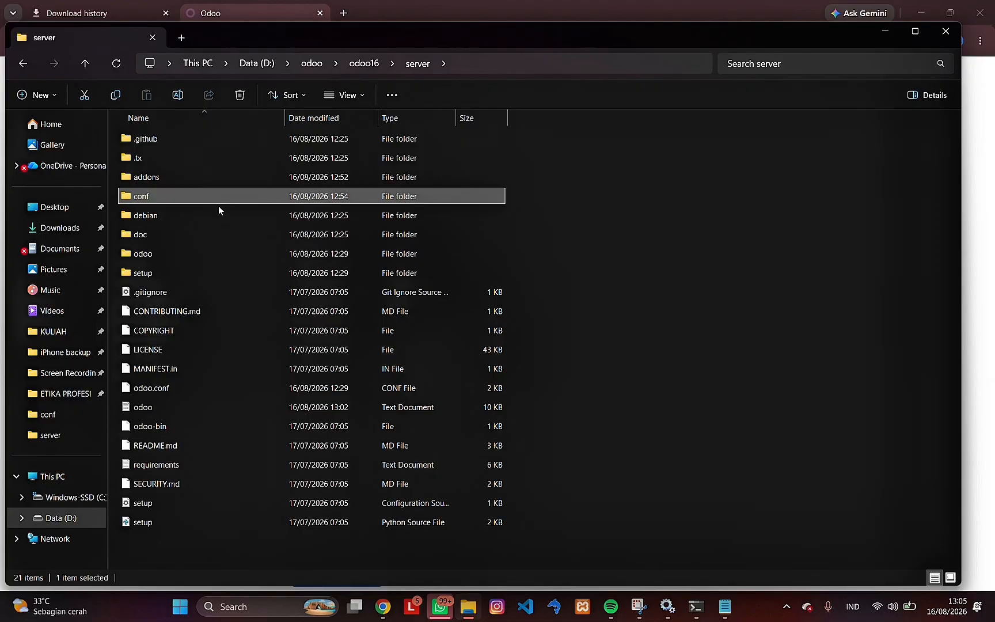
double_click(199, 182)
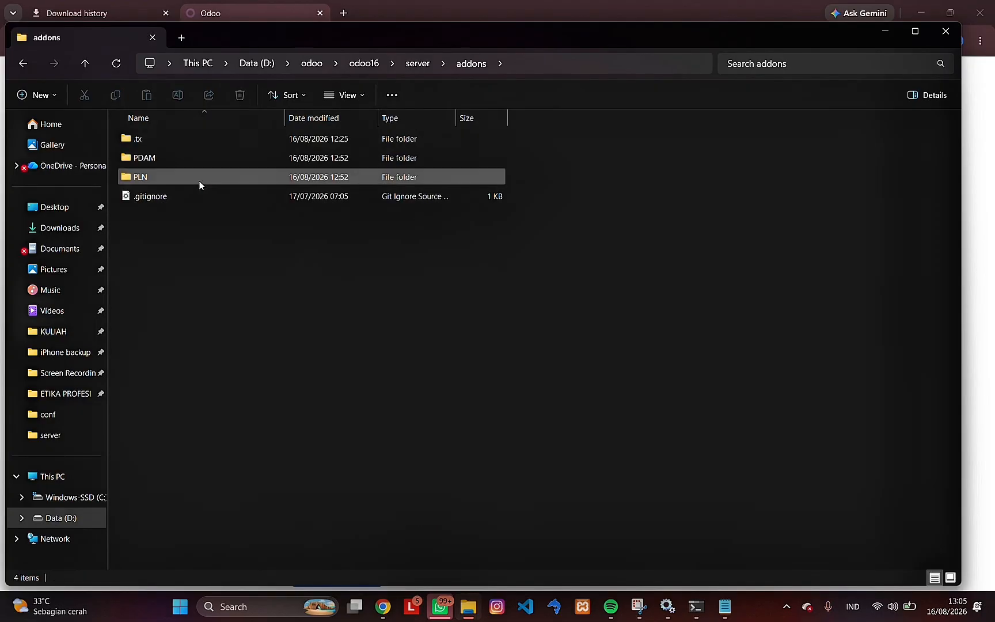
double_click(215, 158)
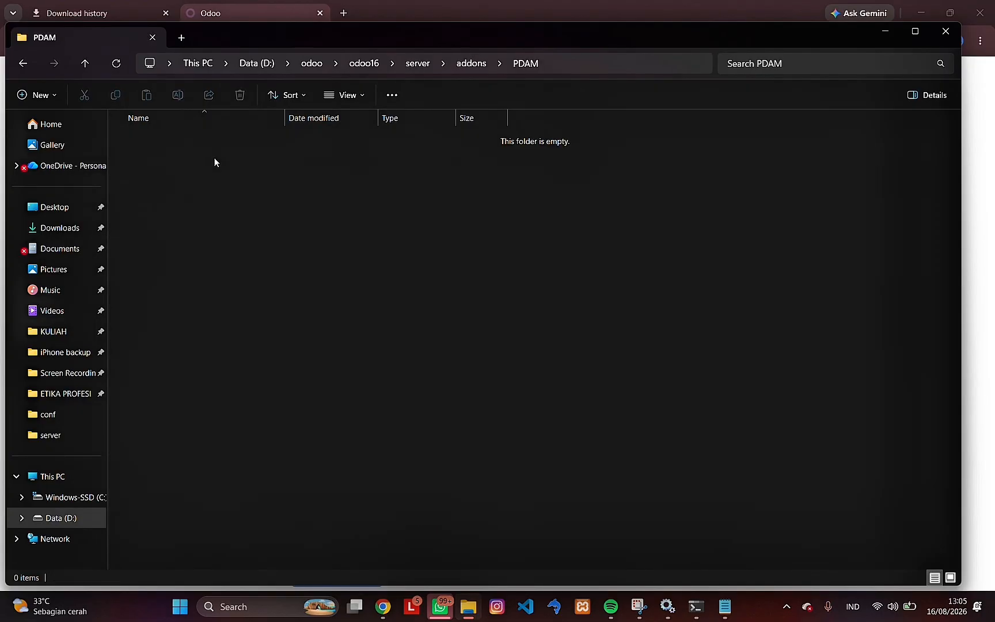
click(568, 62)
key(ctrl+c)
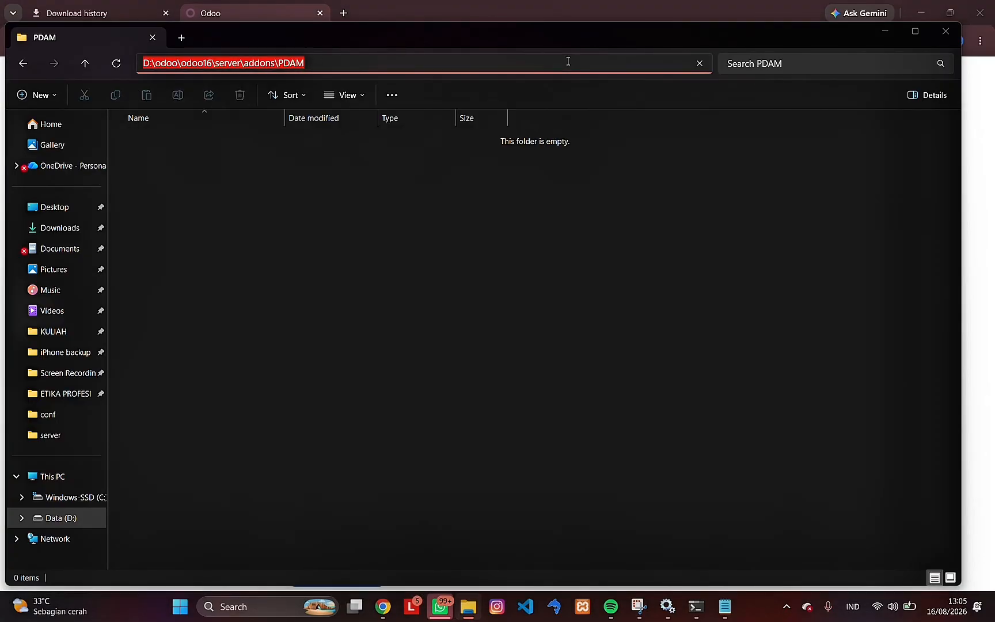
- Replace the scaffold command's .\ destination with D:\odoo\odoo16\server\addons\PDAM, run it, and open the generated ab_tutorial_odoo folder
key(alt+Tab)
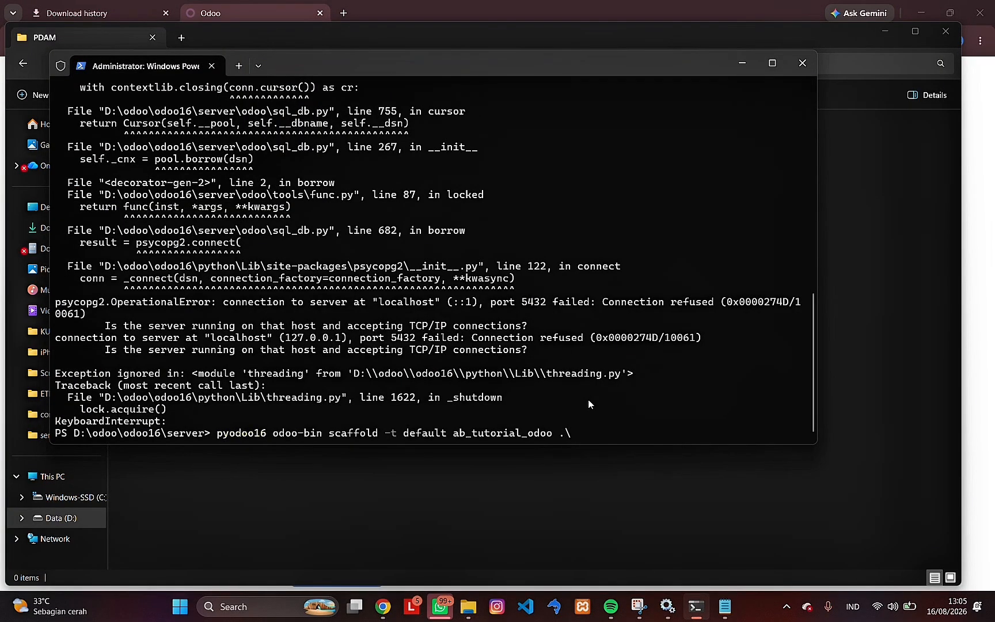
key(BackSpace)
key(BackSpace)
key(ctrl+v)
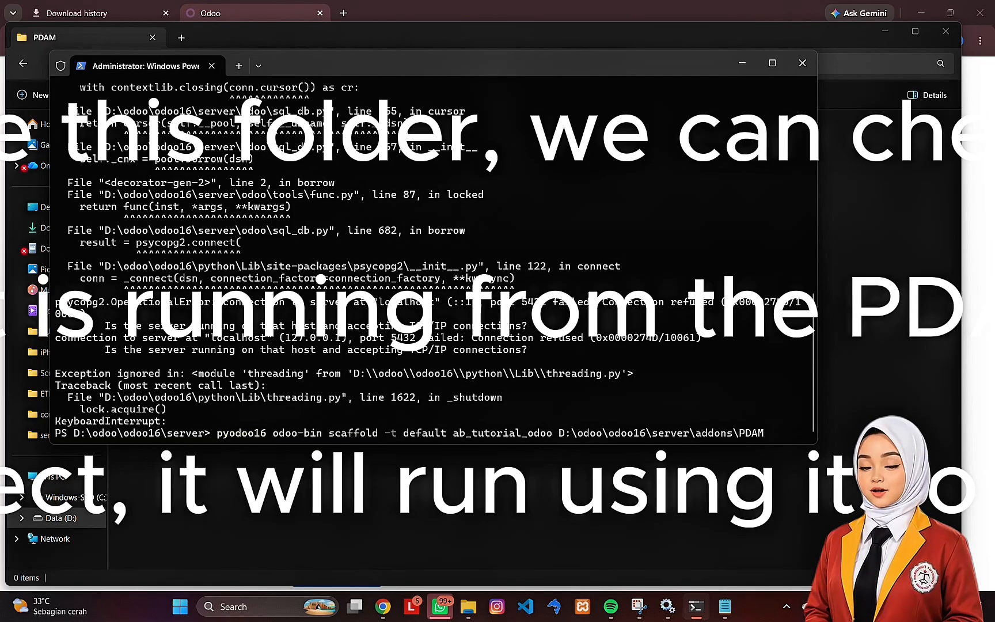
key(Return)
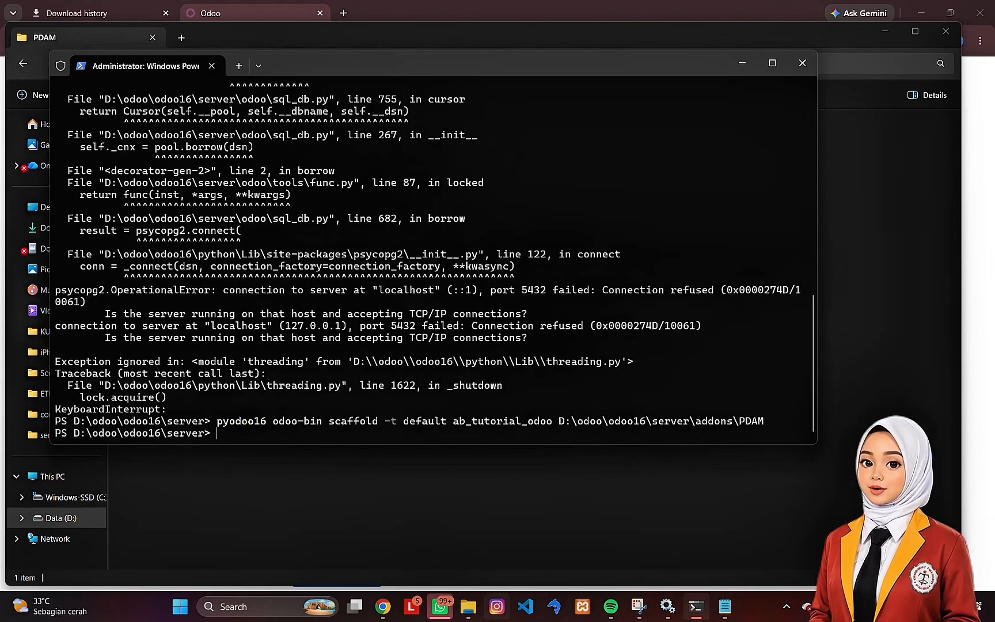
click(470, 611)
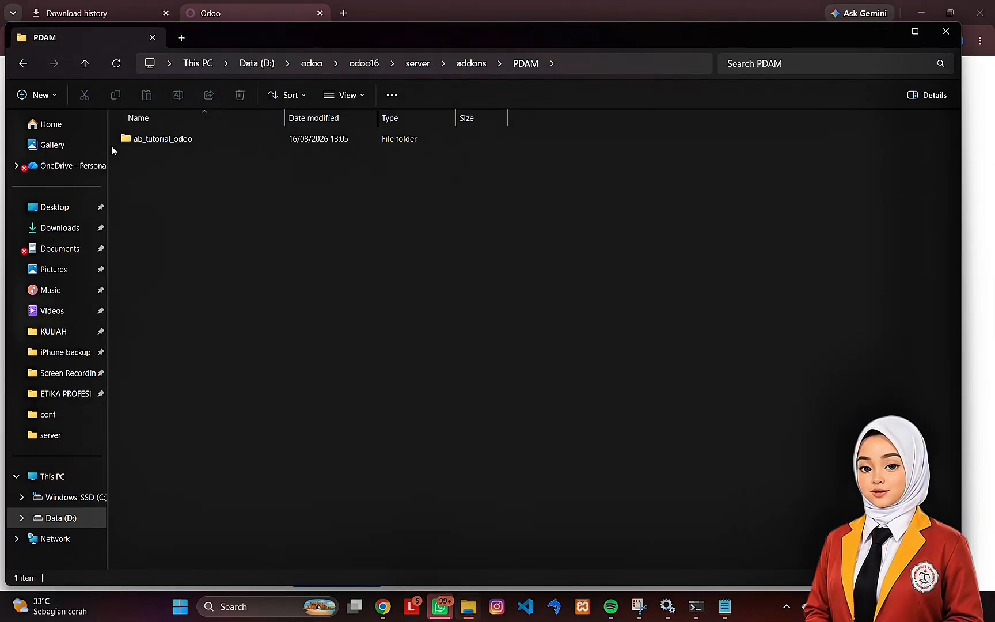
double_click(174, 140)
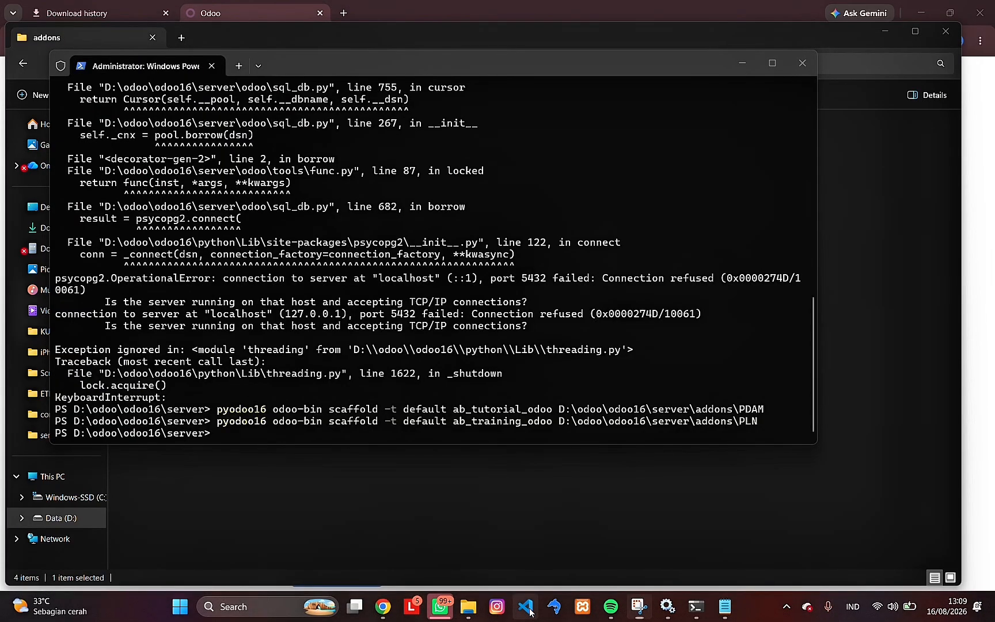
- Switch to Visual Studio Code and search the extensions marketplace for odoo
click(530, 611)
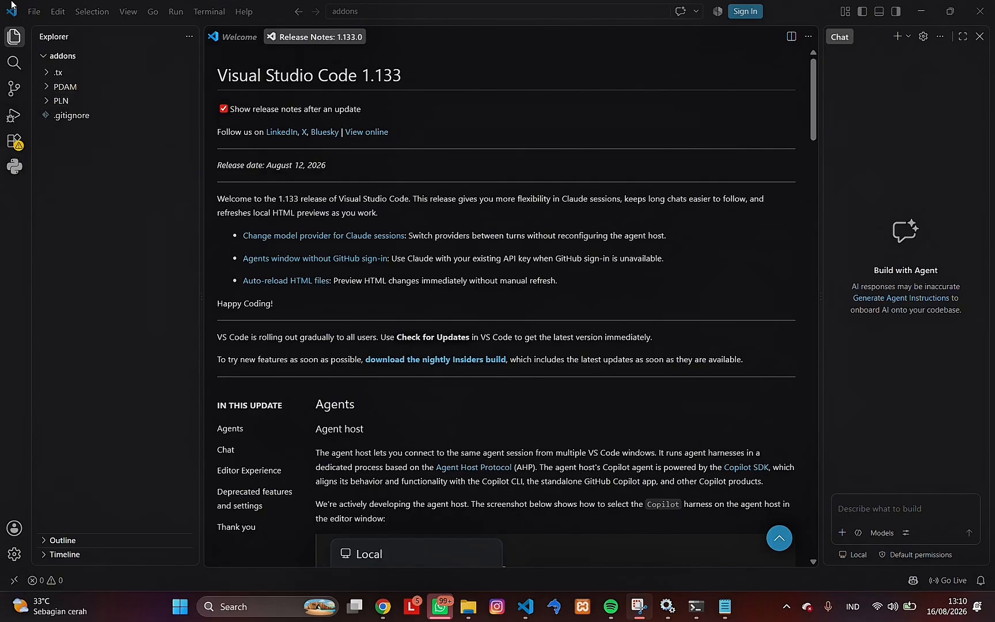
click(13, 120)
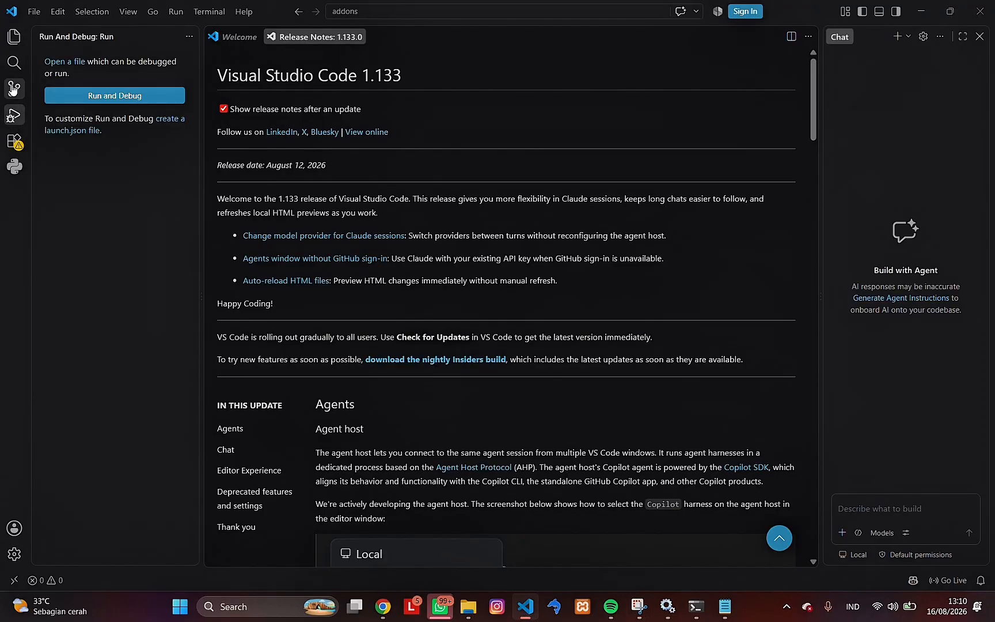
click(14, 89)
click(14, 141)
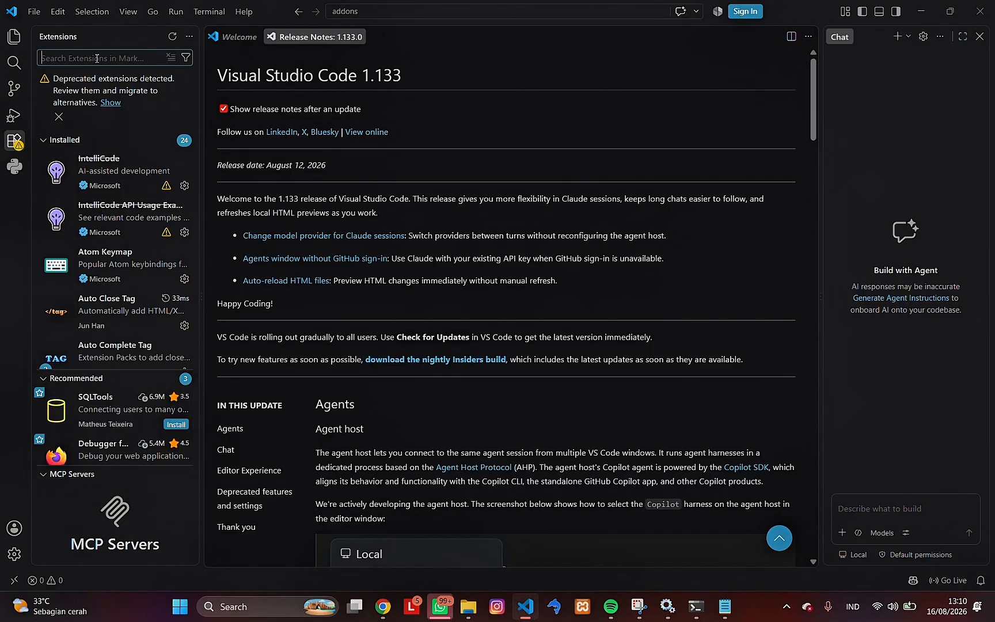
text(odoo)
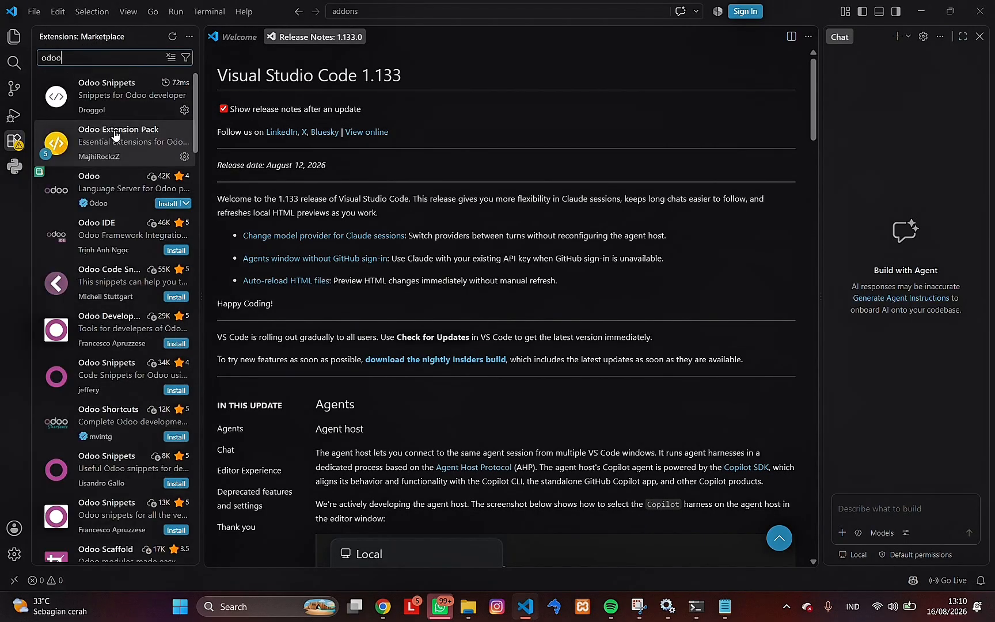
- Open the Odoo Extension Pack details and review the extensions included in the pack
mouse_move(124, 155)
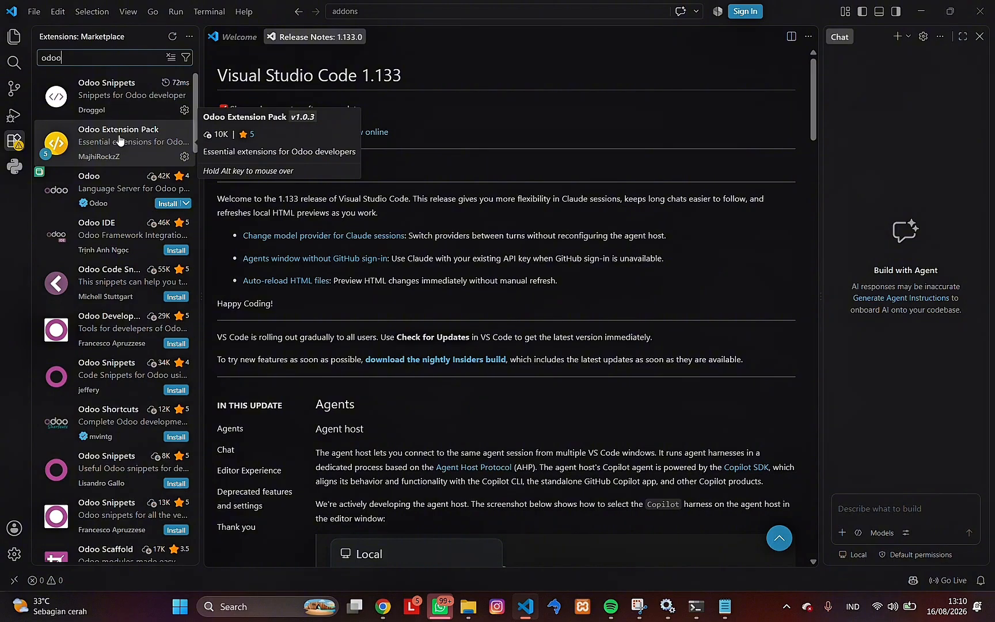
click(125, 135)
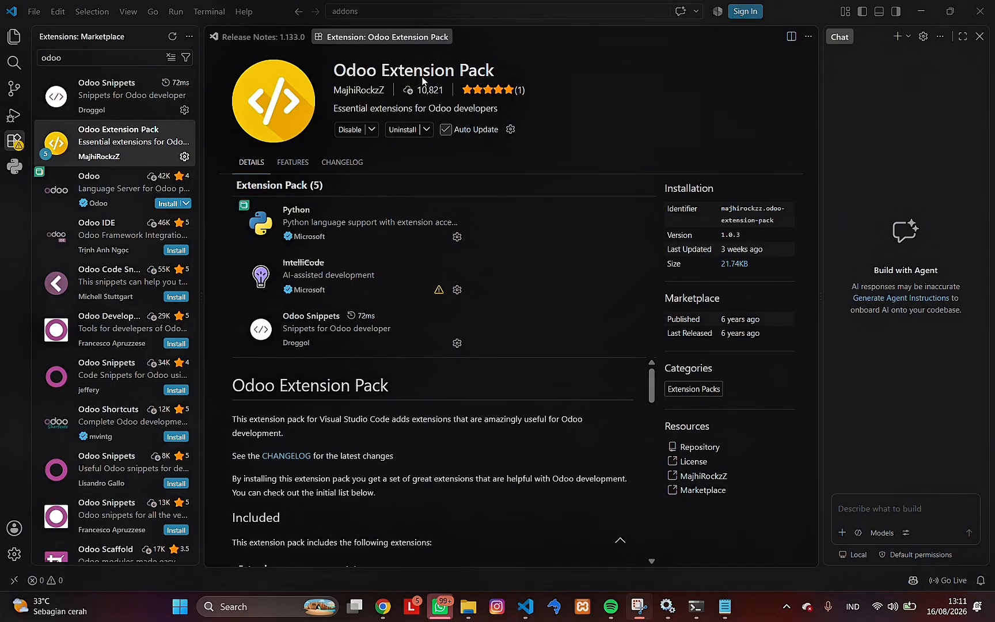
mouse_move(380, 286)
scroll(381, 286, down, 2)
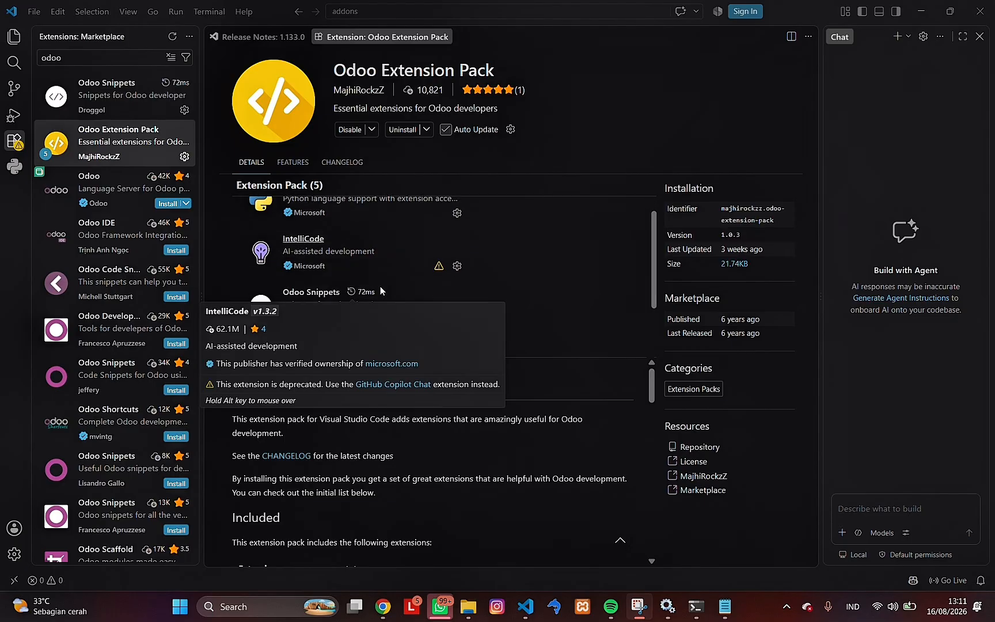
scroll(345, 324, down, 1)
mouse_move(345, 324)
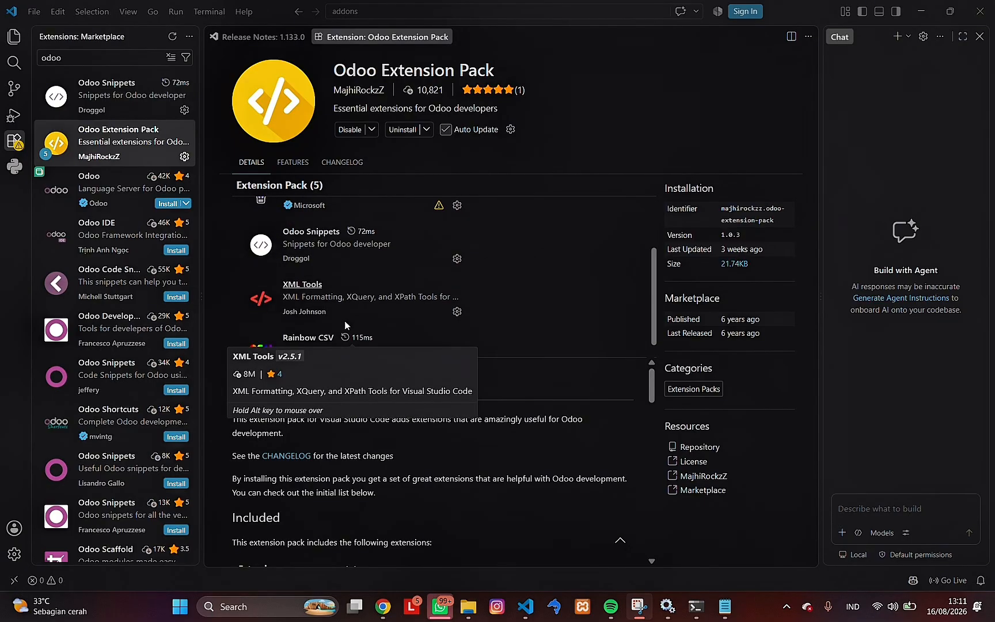
- Expand the PDAM and PLN modules in the addons file tree and open models.py from ab_tutorial_odoo's models folder
scroll(345, 325, up, 2)
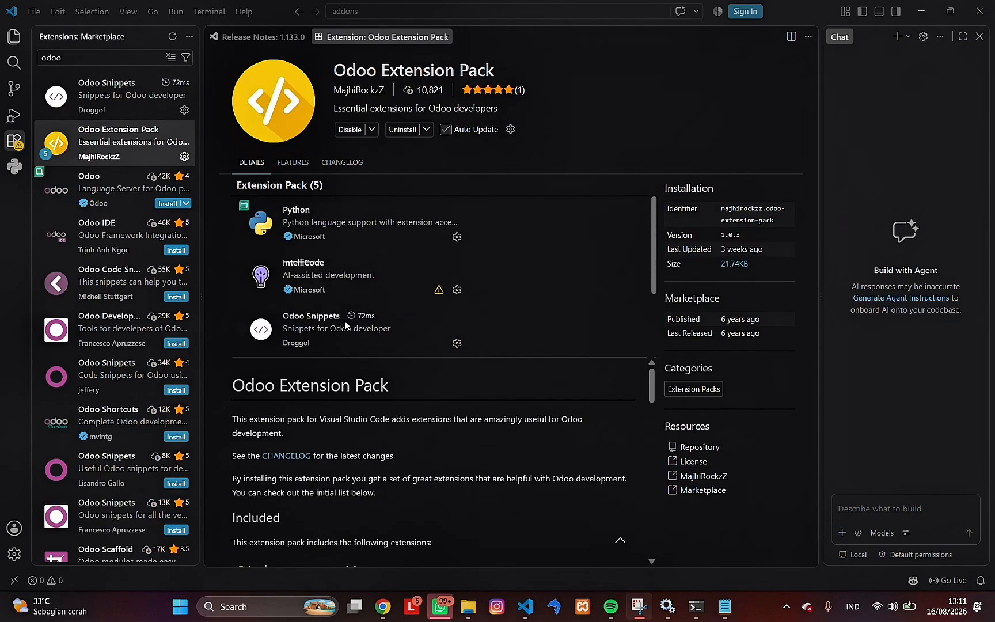
scroll(290, 337, down, 2)
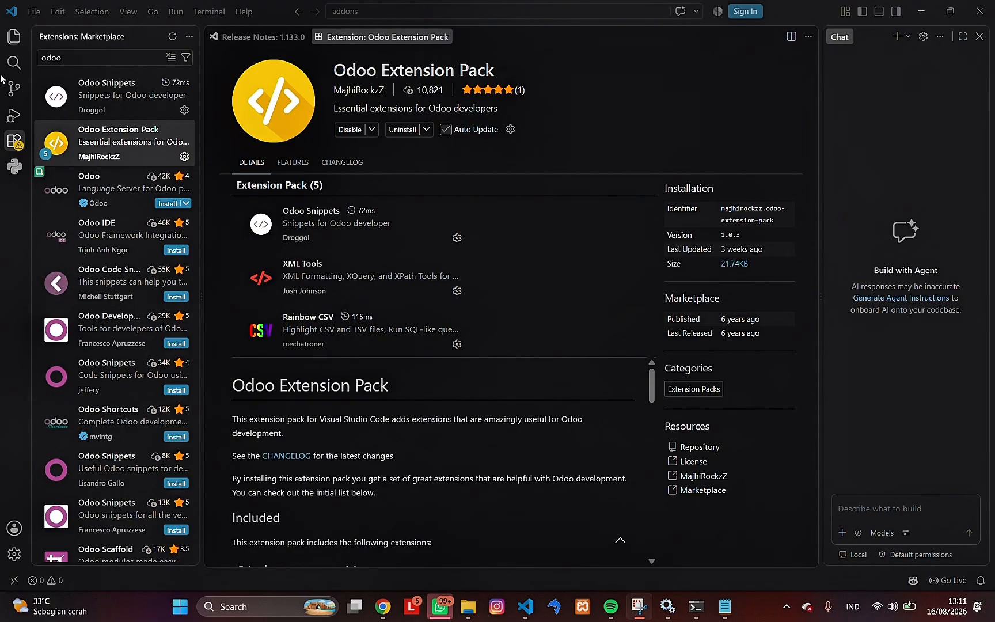
click(14, 36)
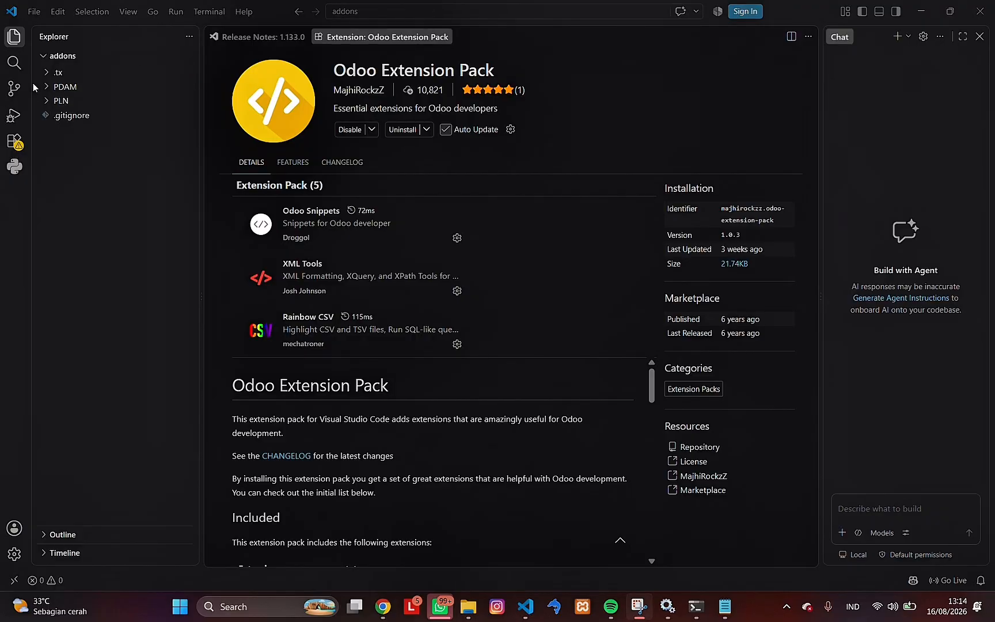
click(46, 86)
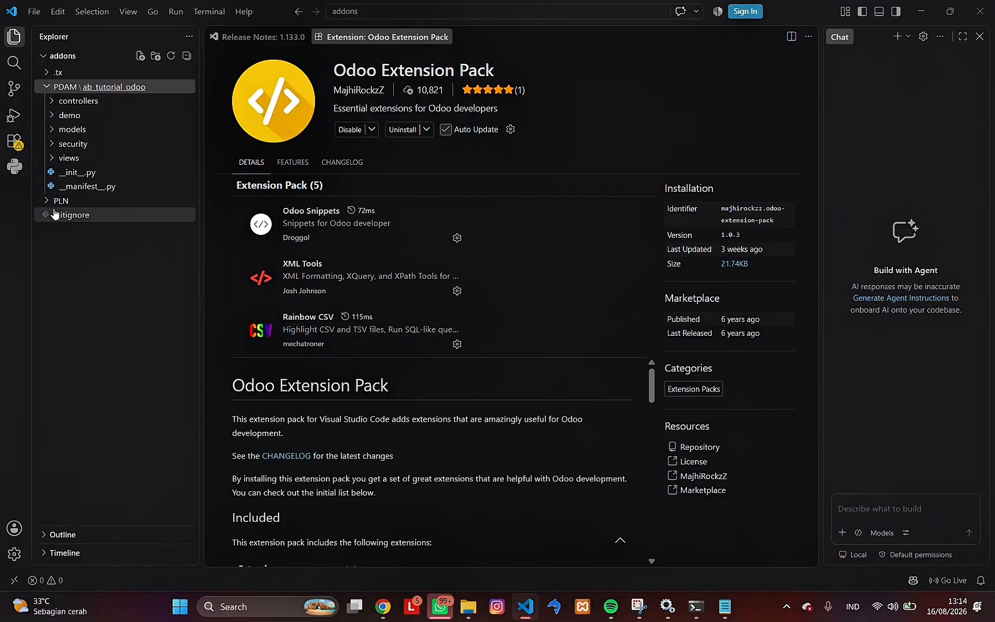
click(46, 200)
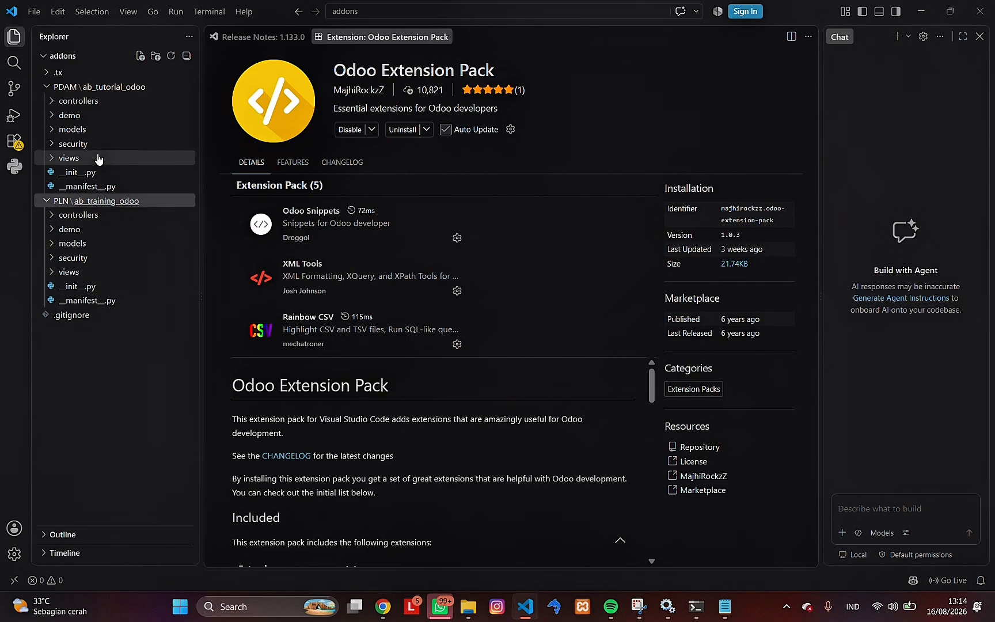
click(91, 130)
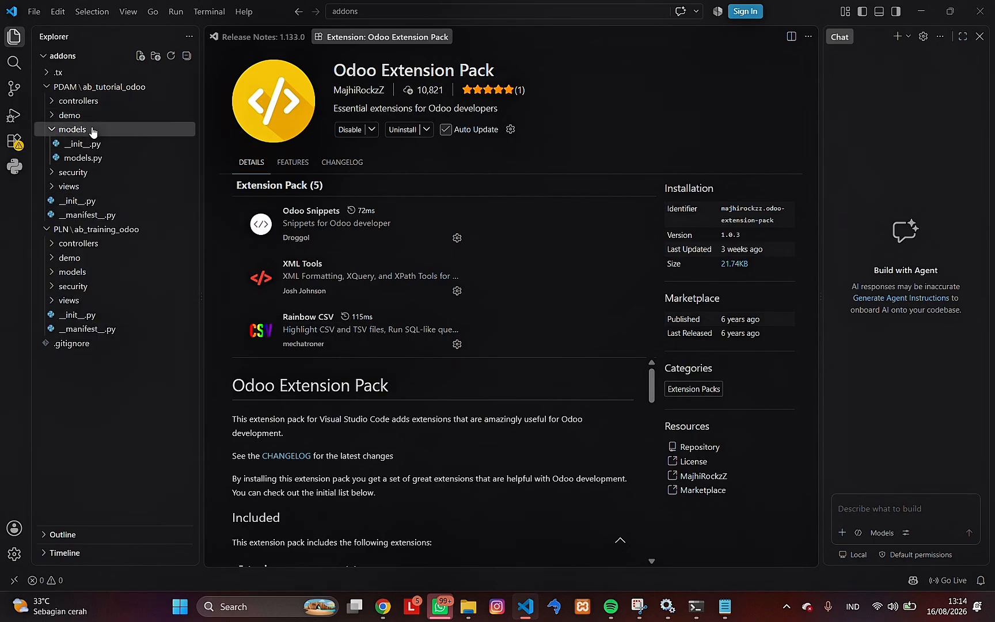
click(106, 162)
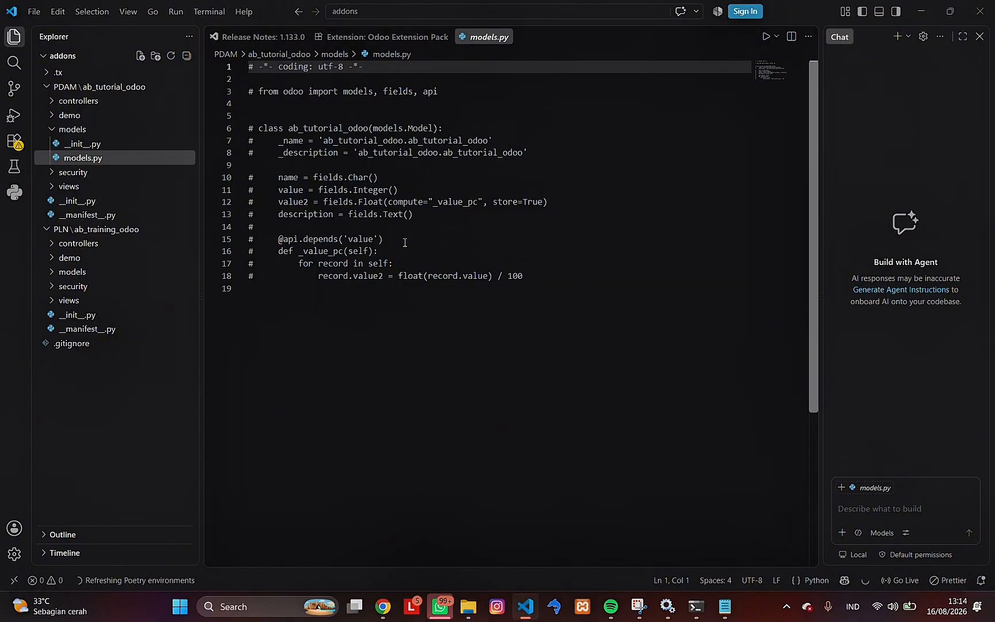
click(509, 163)
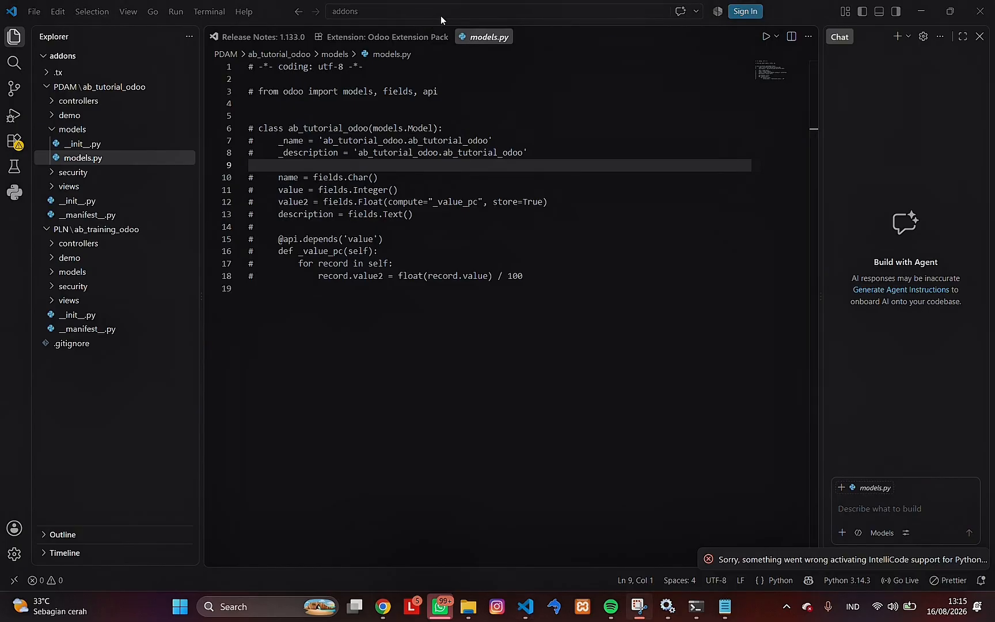
- Open the addons folder from D:\odoo\odoo16\server as the project folder
click(34, 11)
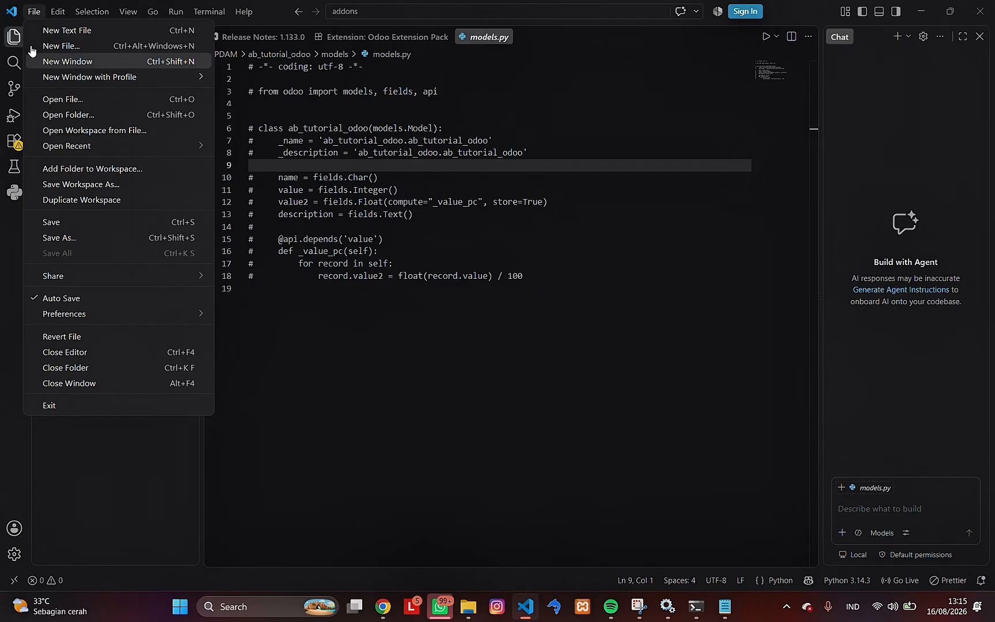
click(78, 120)
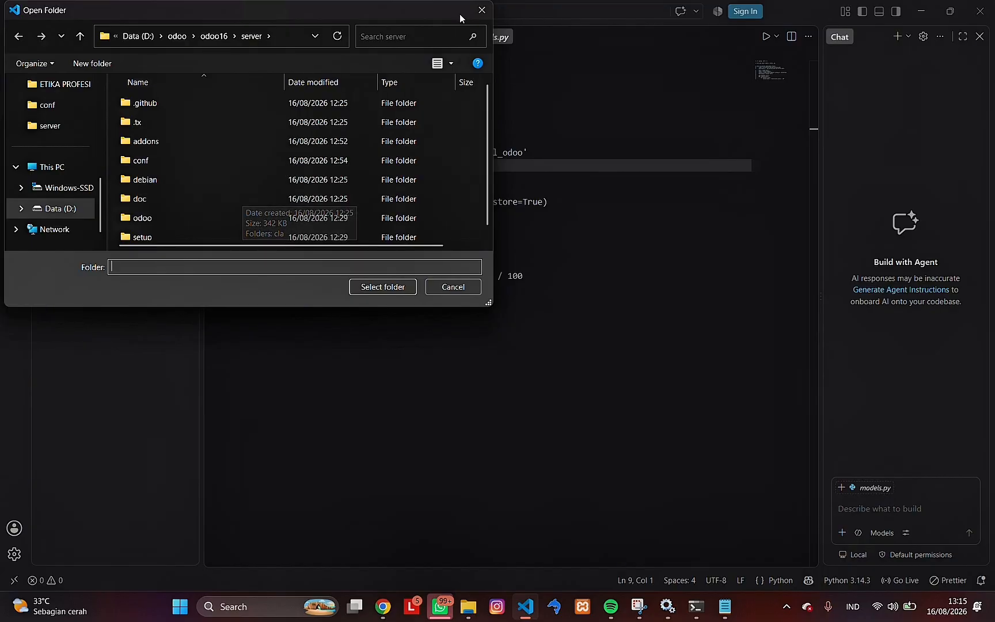
click(275, 141)
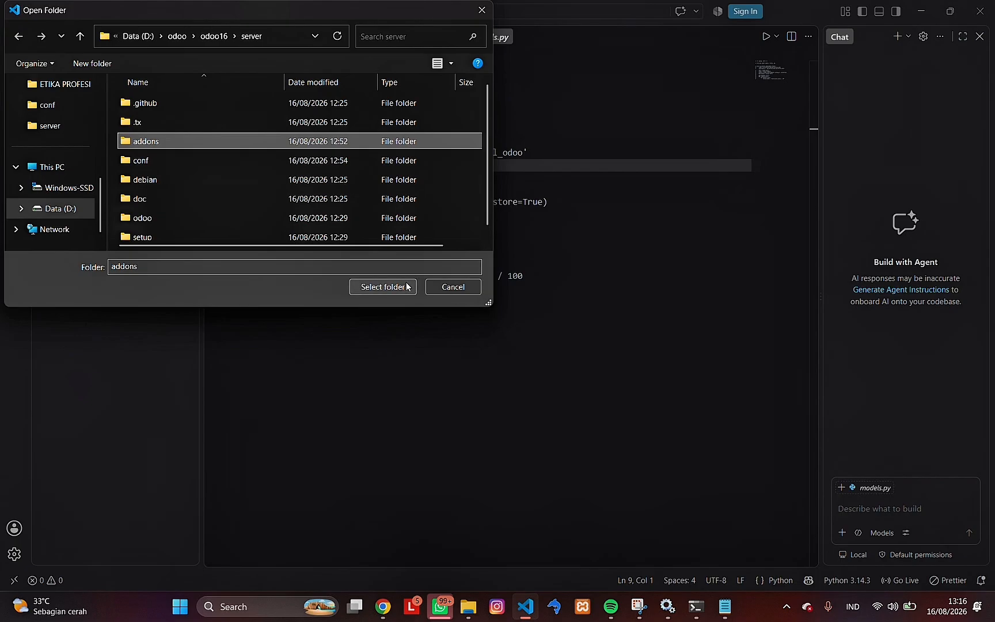
click(383, 287)
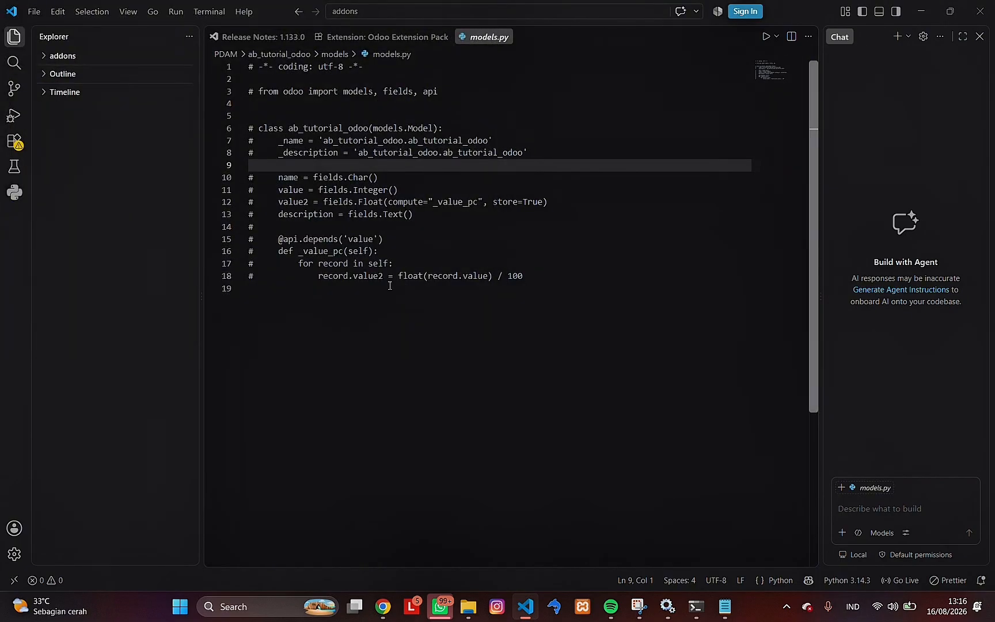
- Expand the addons tree and open ir.model.access.csv from the security folder of ab_tutorial_odoo
click(59, 55)
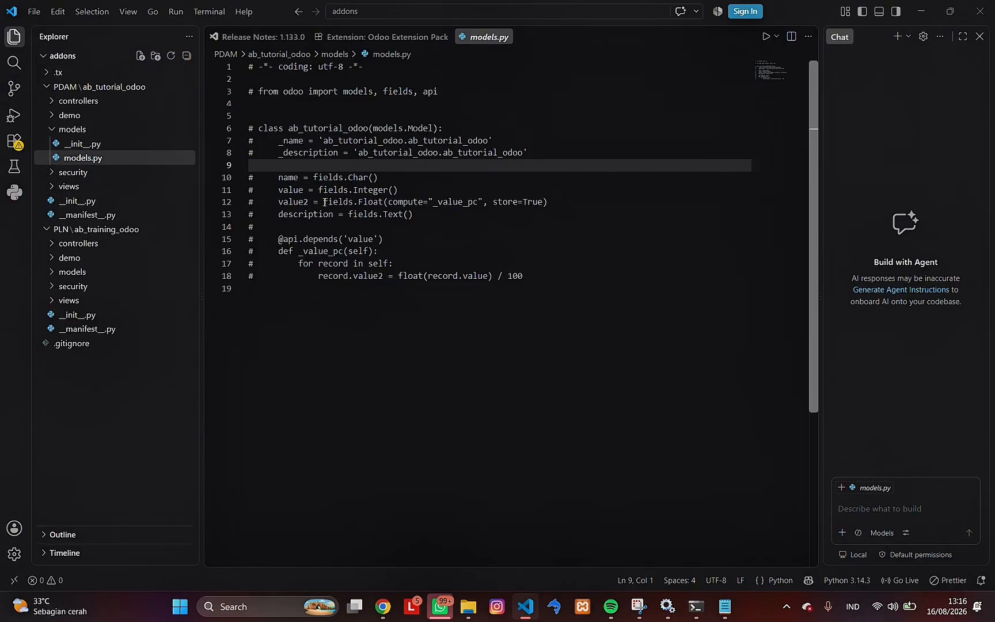
click(726, 290)
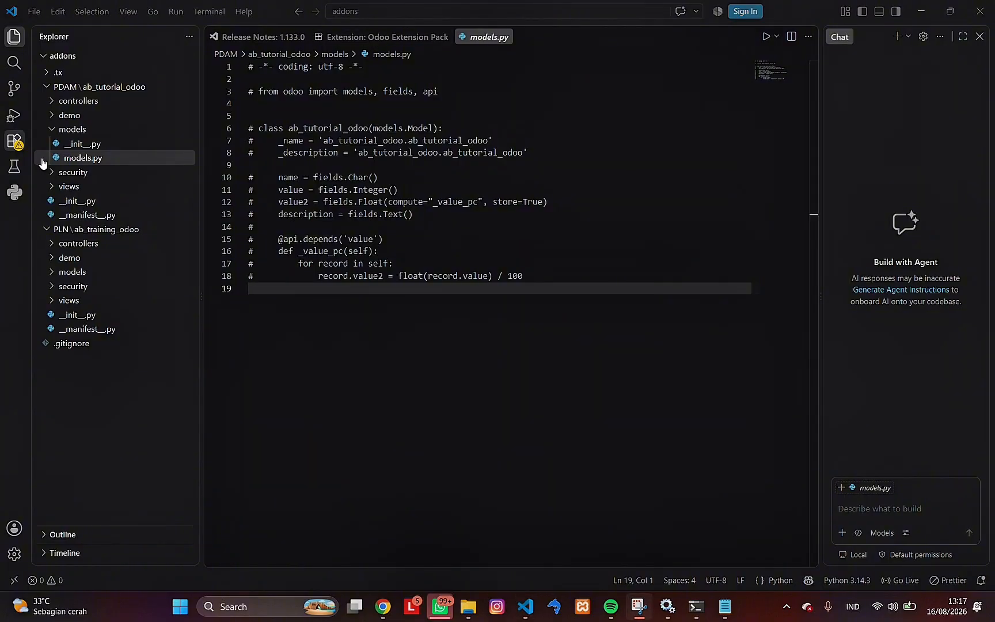
click(53, 172)
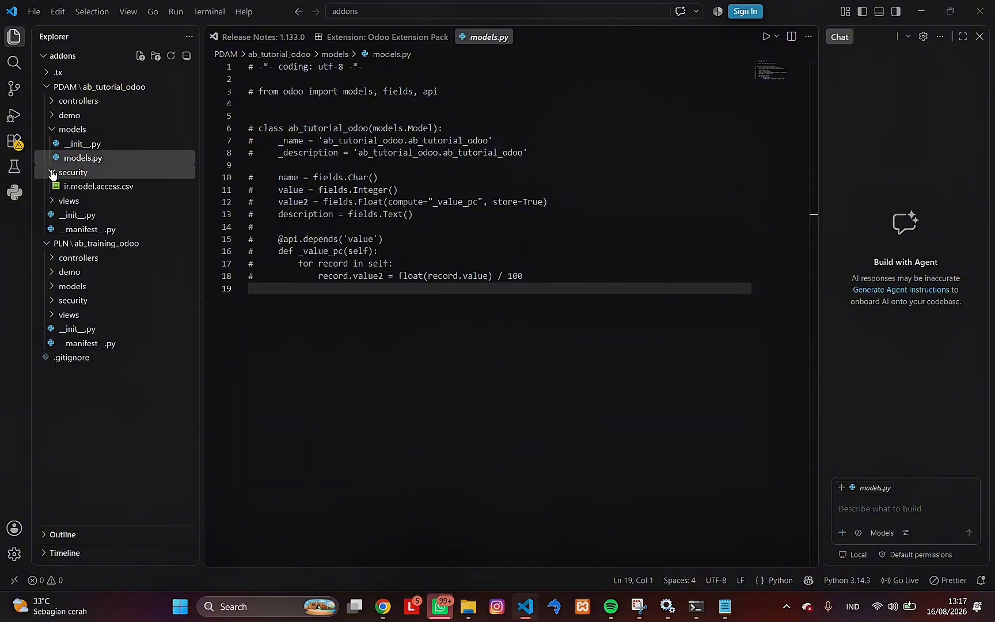
click(89, 187)
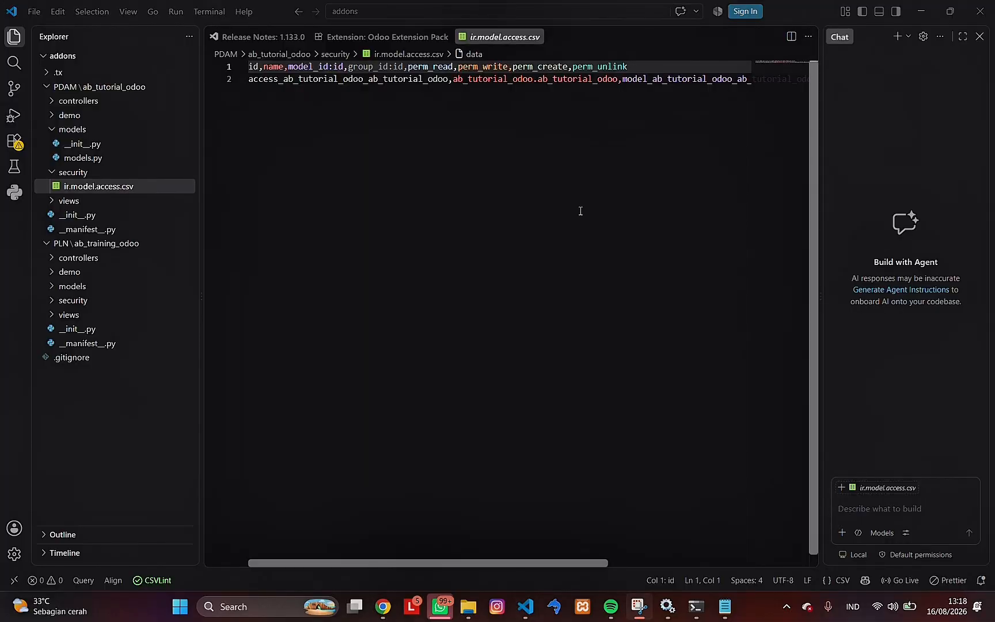
- Switch to Chrome's Odoo database creation page, replace the prefilled master password with a new one, and reveal it
click(388, 609)
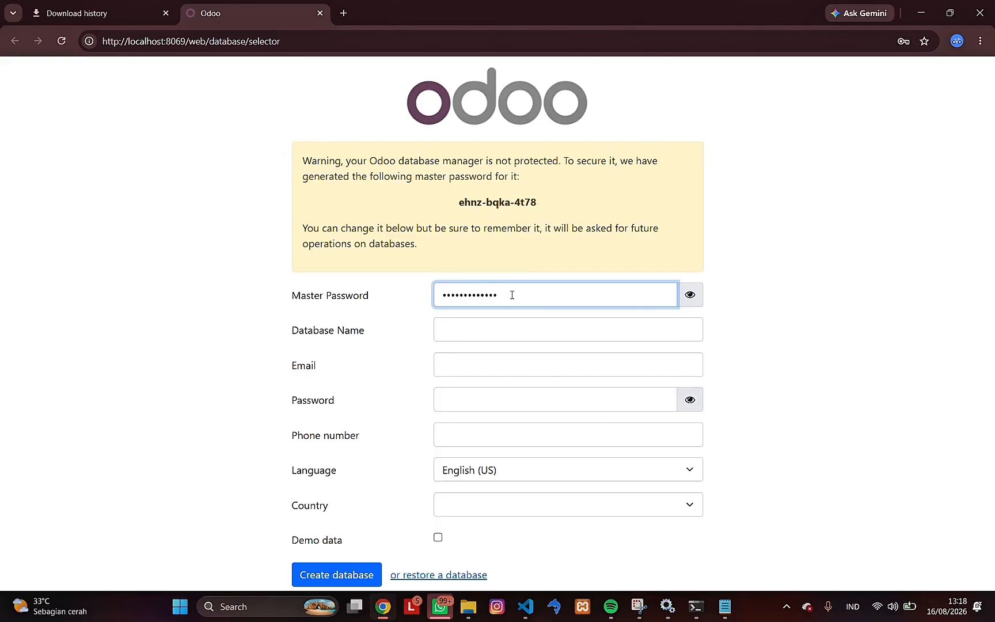
key(BackSpace)
key(BackSpace)
key(BackSpace)
key(BackSpace)
key(BackSpace)
key(BackSpace)
key(BackSpace)
key(BackSpace)
key(BackSpace)
key(BackSpace)
key(BackSpace)
key(BackSpace)
key(BackSpace)
text(•••••)
click(690, 295)
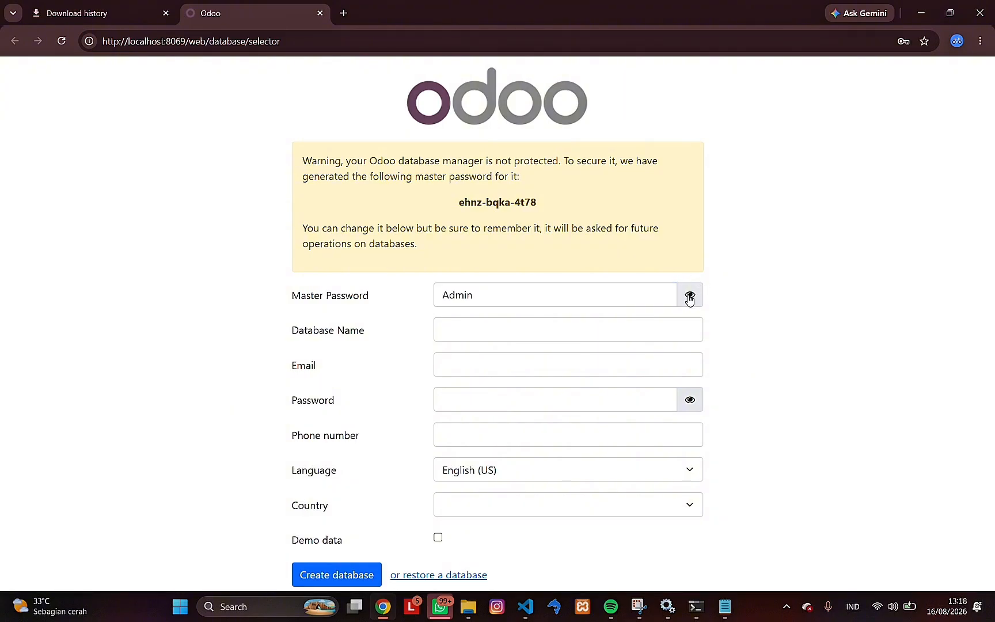
- Enter PT_DIVKA as the new database's name and fill in the administrator's email address
click(526, 329)
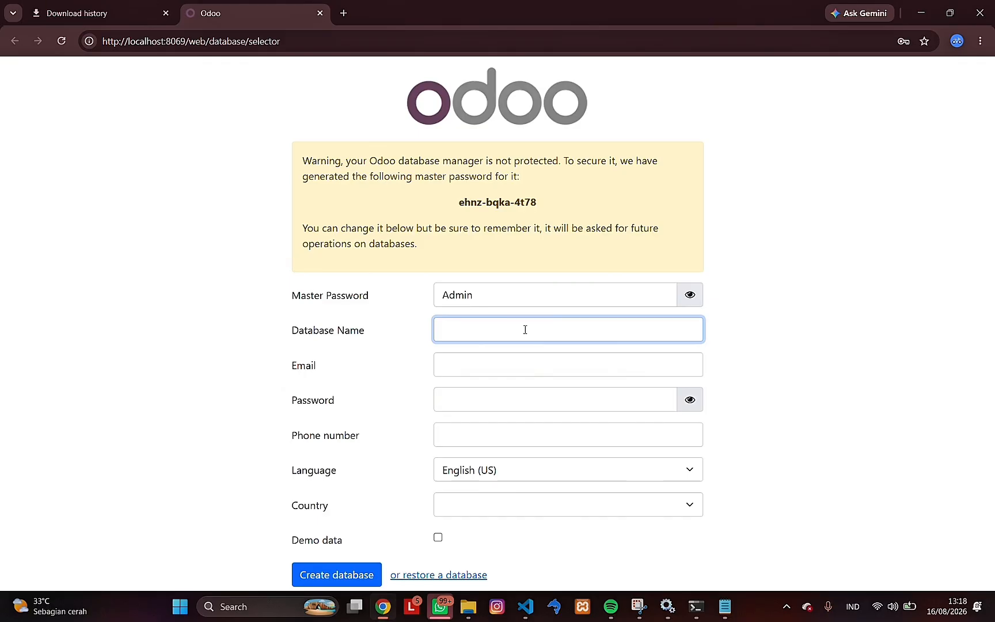
text(PT_DIVKA)
click(503, 370)
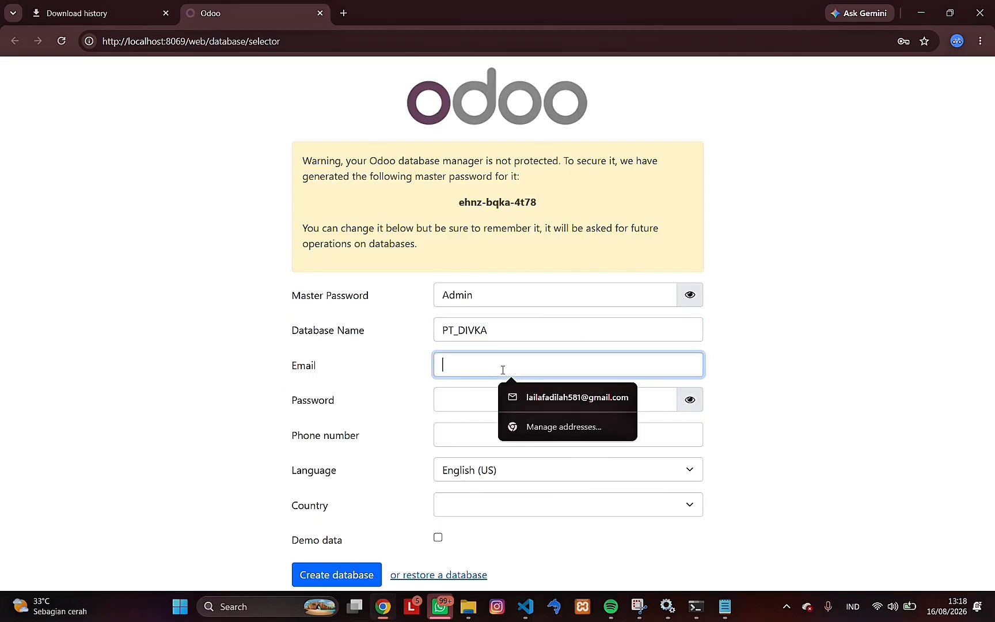
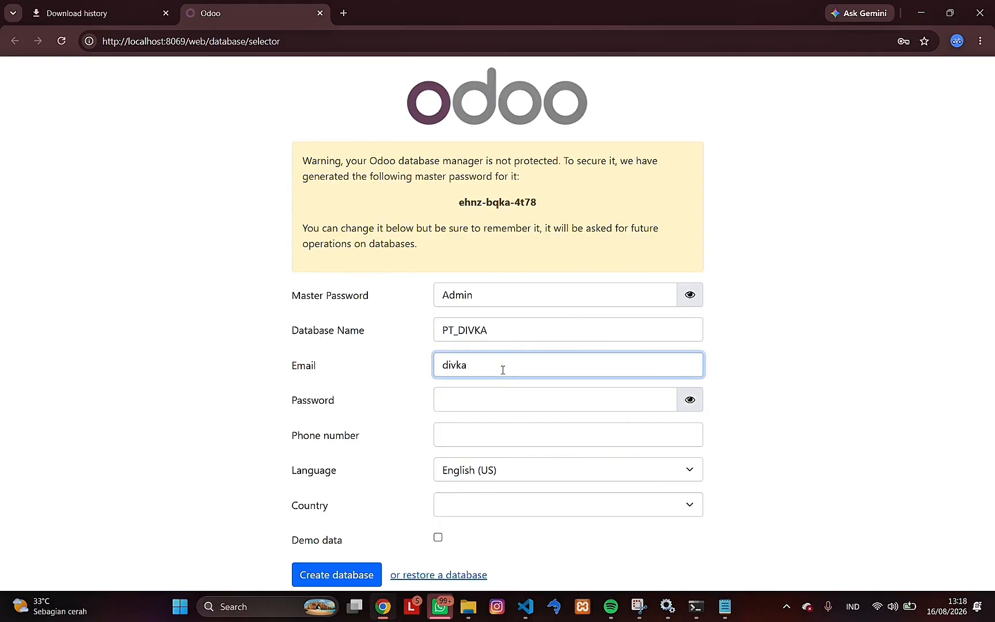
- Correct the first character of the master password
click(456, 396)
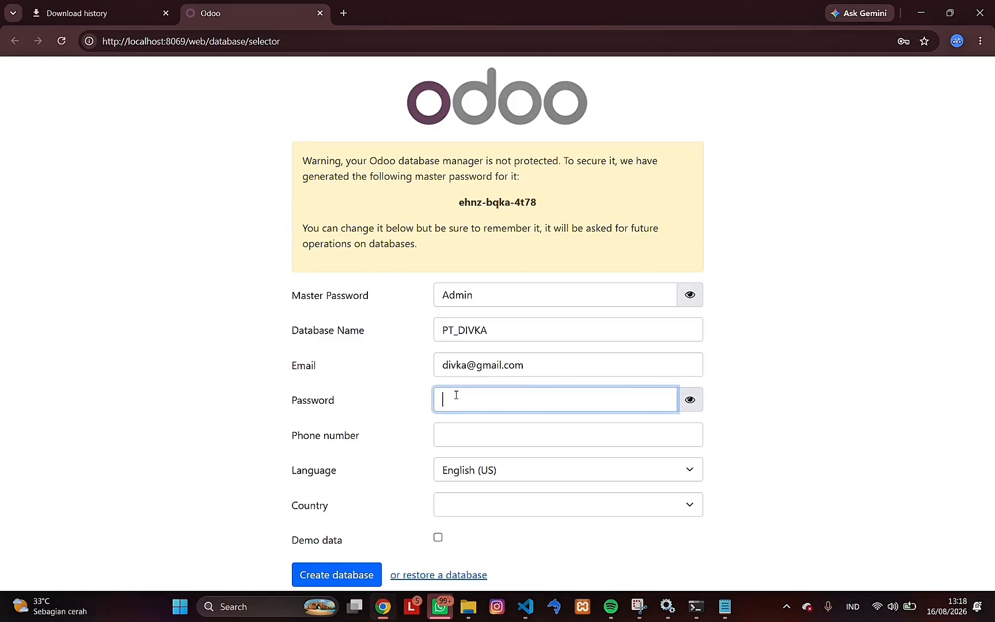
click(447, 294)
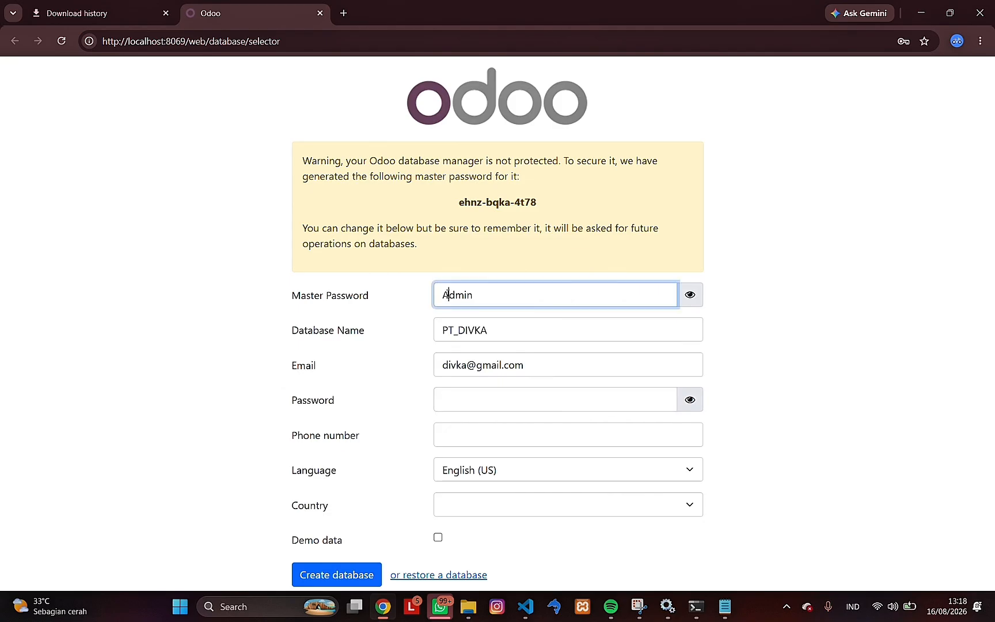
key(BackSpace)
text(a)
- Enter the account password for the new database, revealing it to correct the mistyped characters
click(459, 396)
text(a)
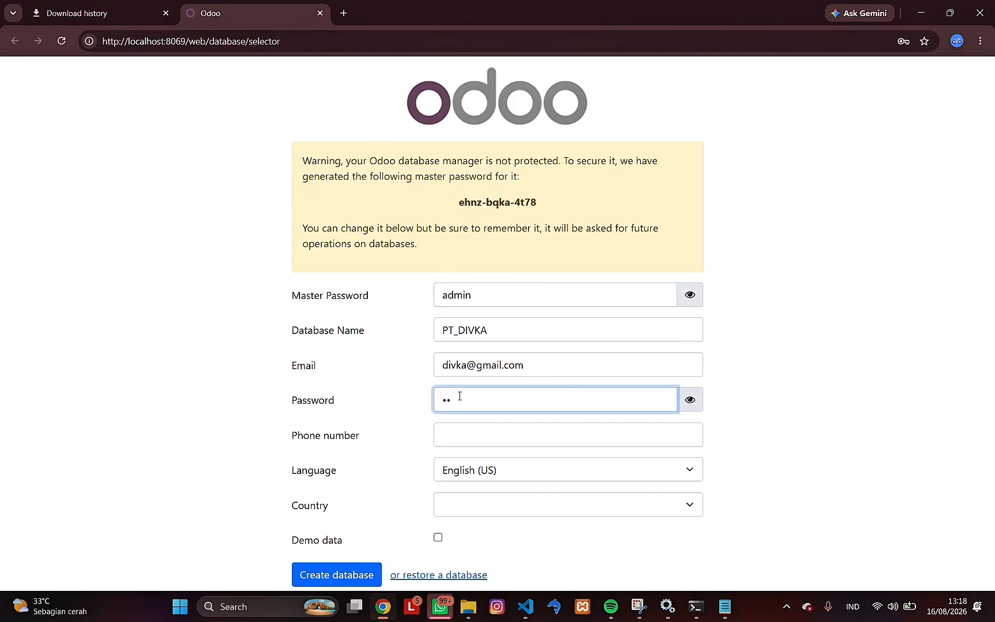
text(f)
click(694, 398)
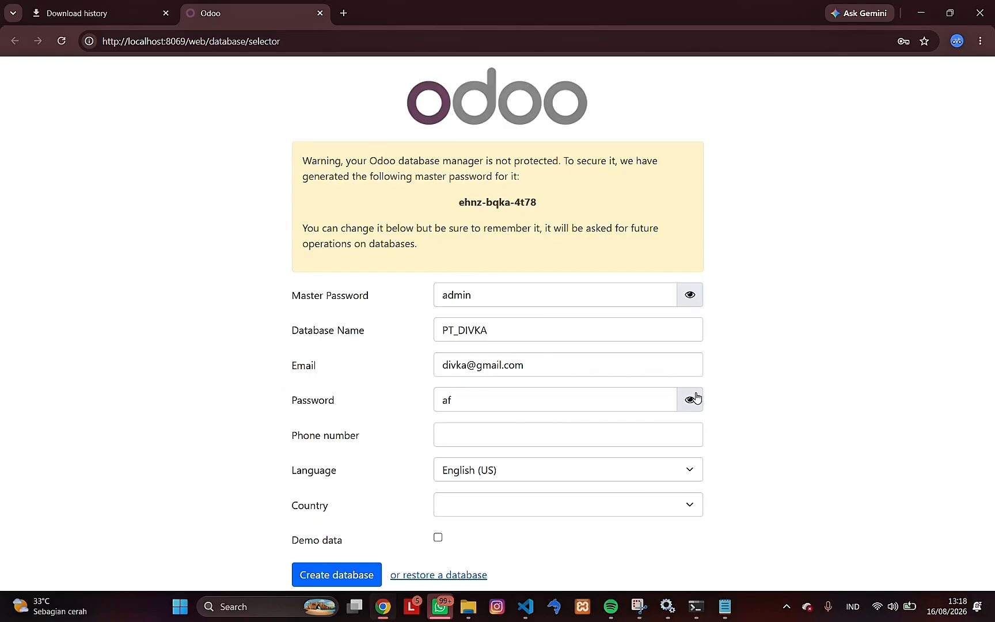
click(534, 399)
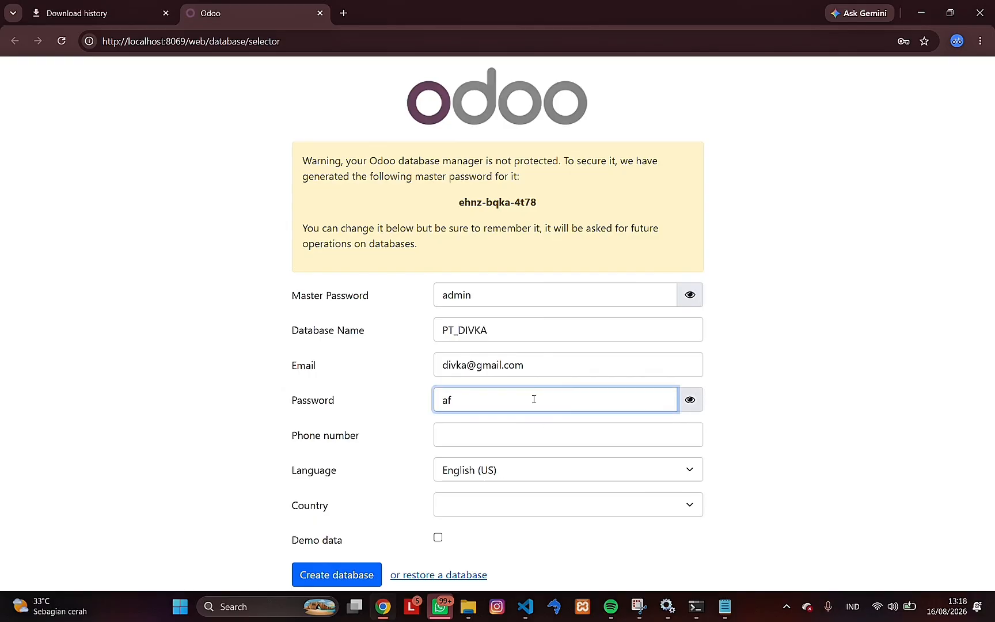
key(BackSpace)
text(dmin)
- Fill in the phone number for the new PT_DIVKA database
click(485, 434)
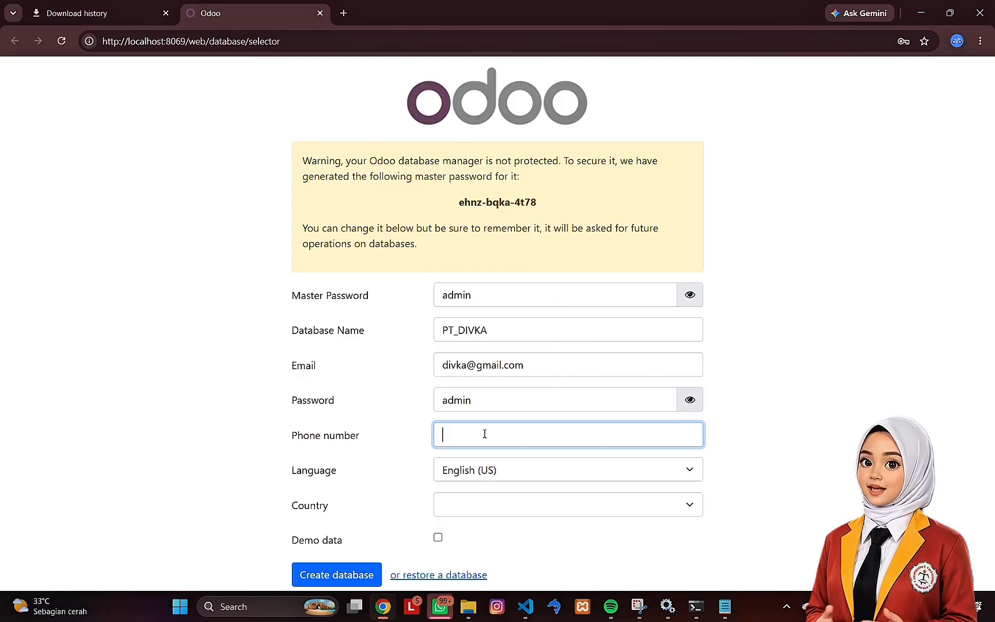
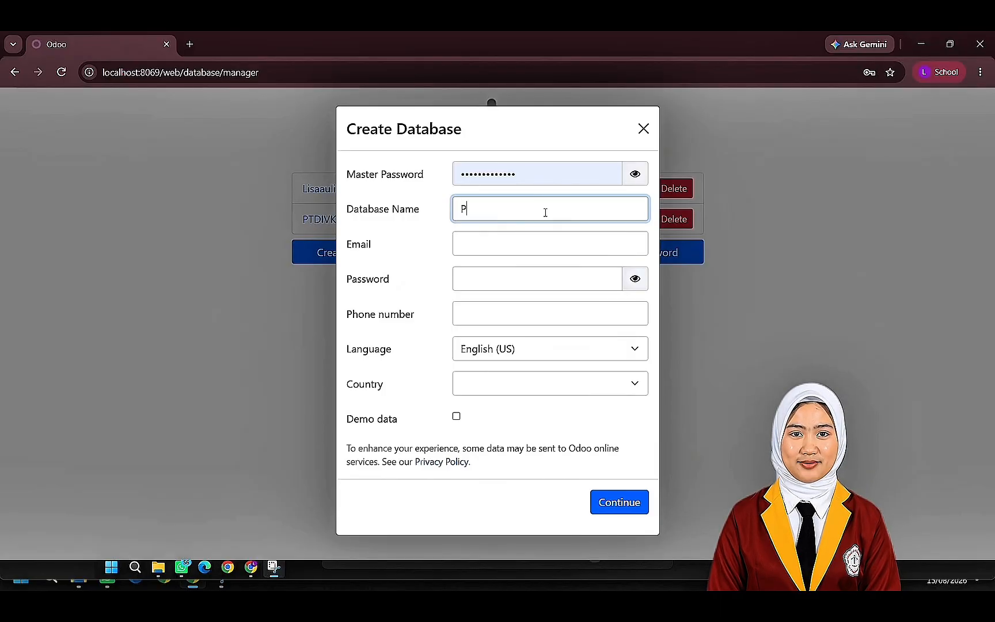
- Name the new database PT_DIVKA and enter the administrator's email address
text(_DIVL)
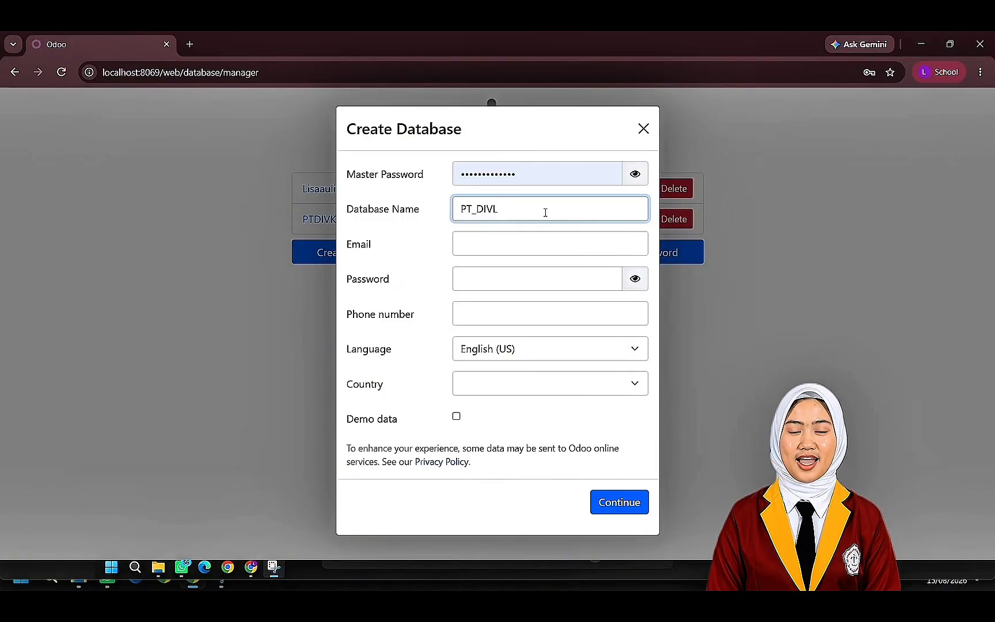
key(BackSpace)
text(KA)
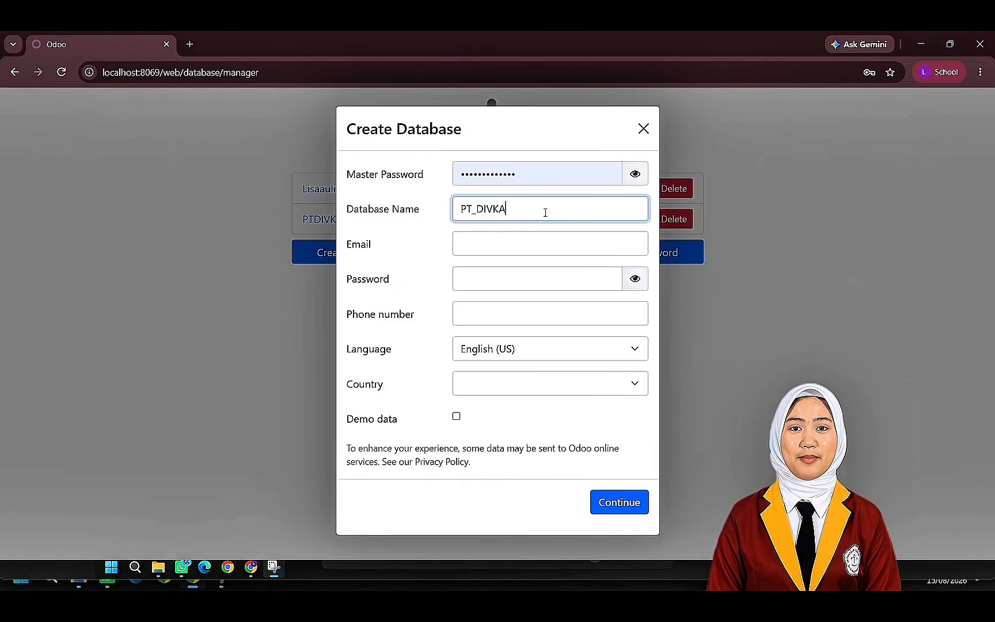
click(540, 242)
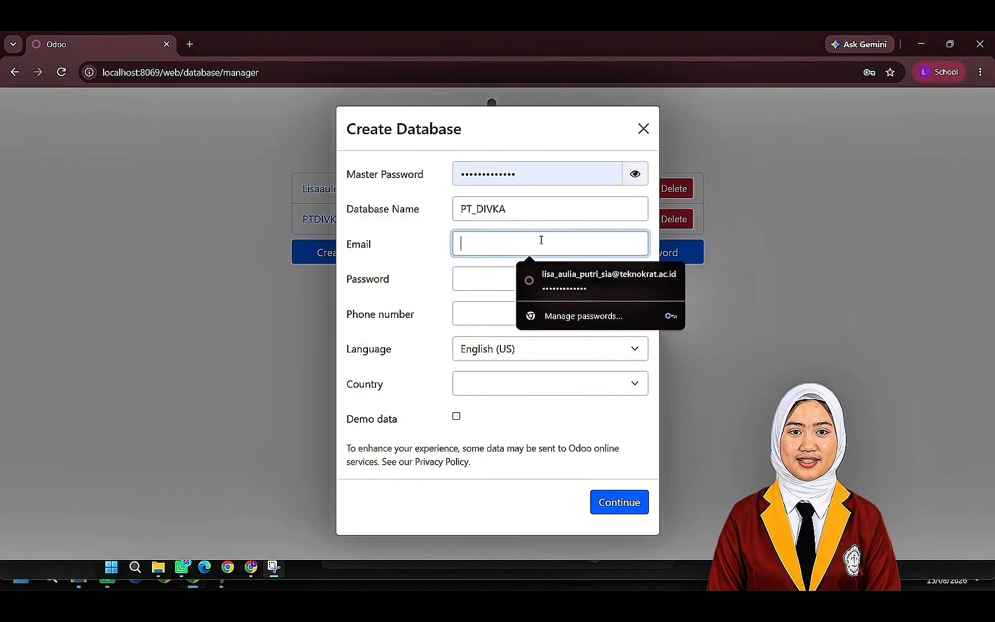
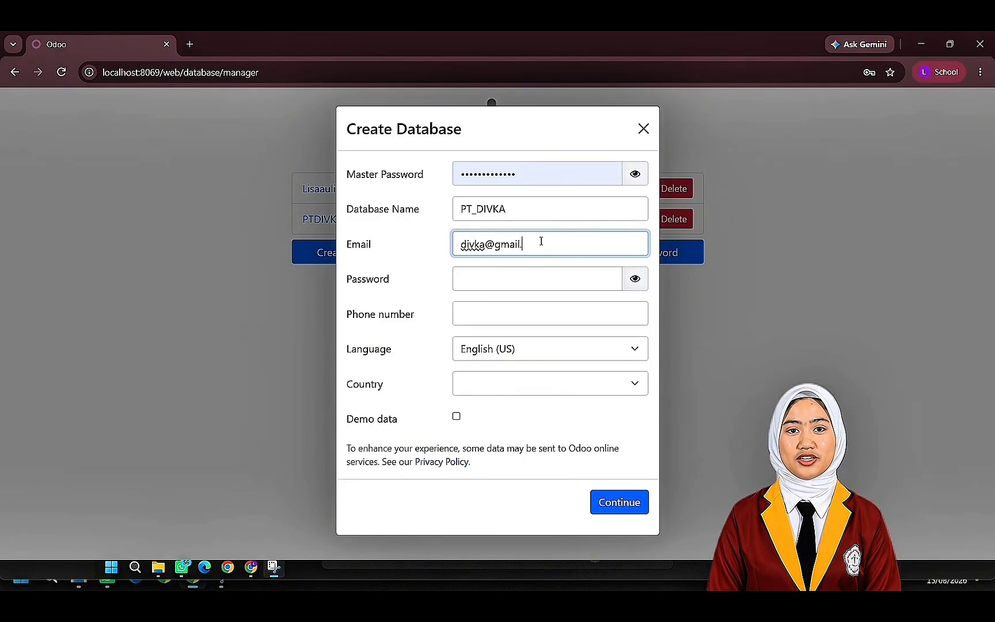
- Enter the account password, check it by revealing it briefly, and fill in the phone number for the new database
click(532, 279)
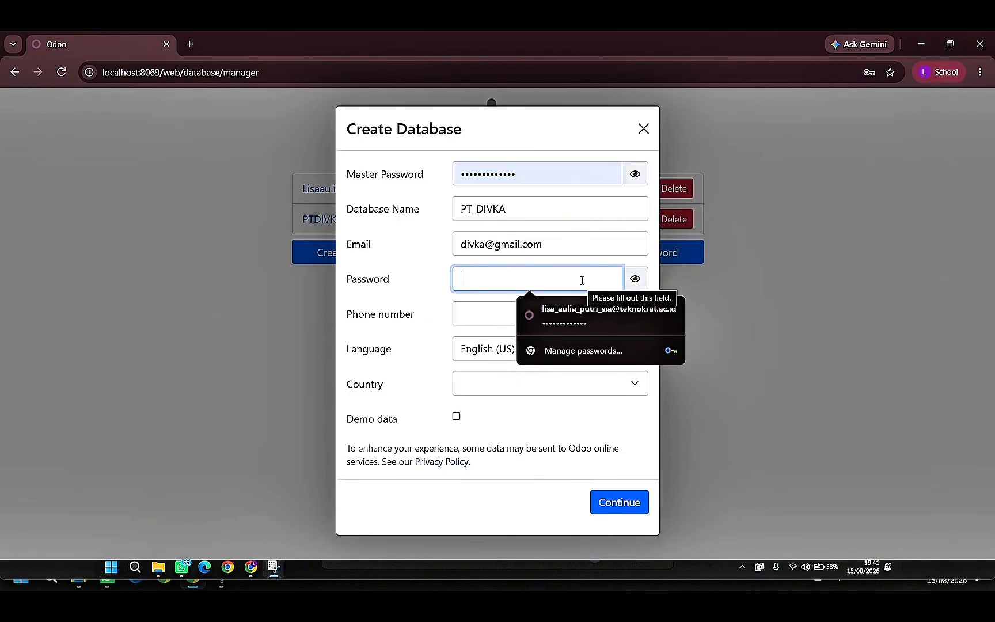
text(12345)
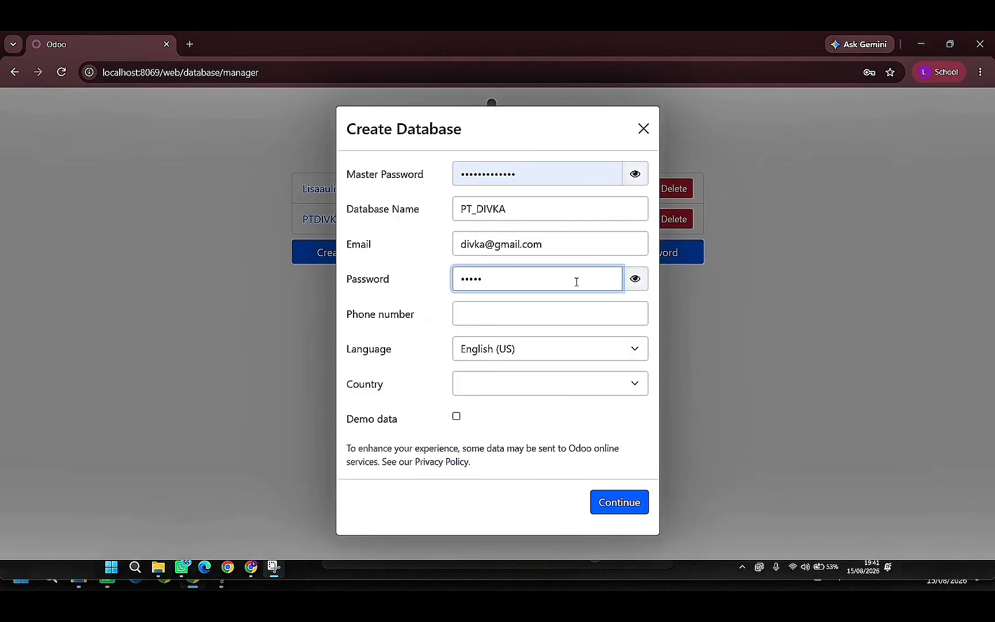
click(636, 284)
click(637, 285)
click(526, 321)
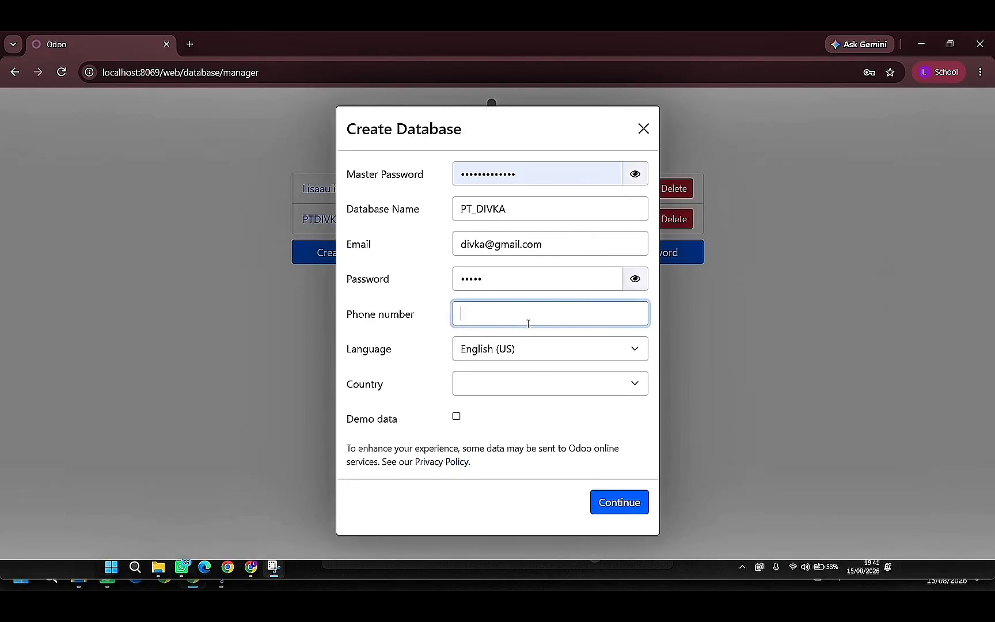
text(123456789)
- Keep English (US) as the language, leave the country unset, and create the PT_DIVKA database
click(522, 355)
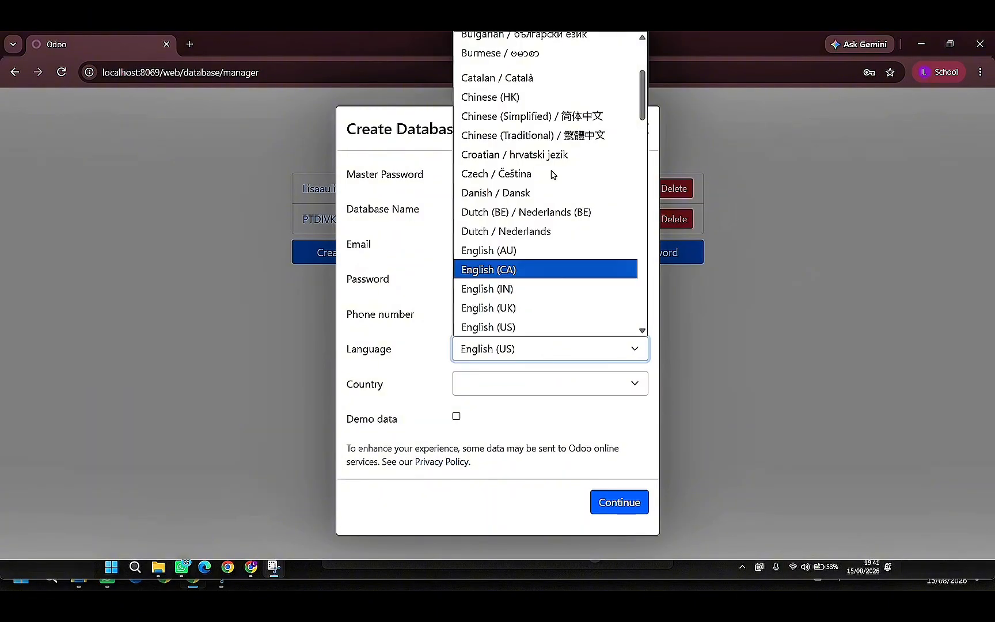
scroll(531, 278, up, 3)
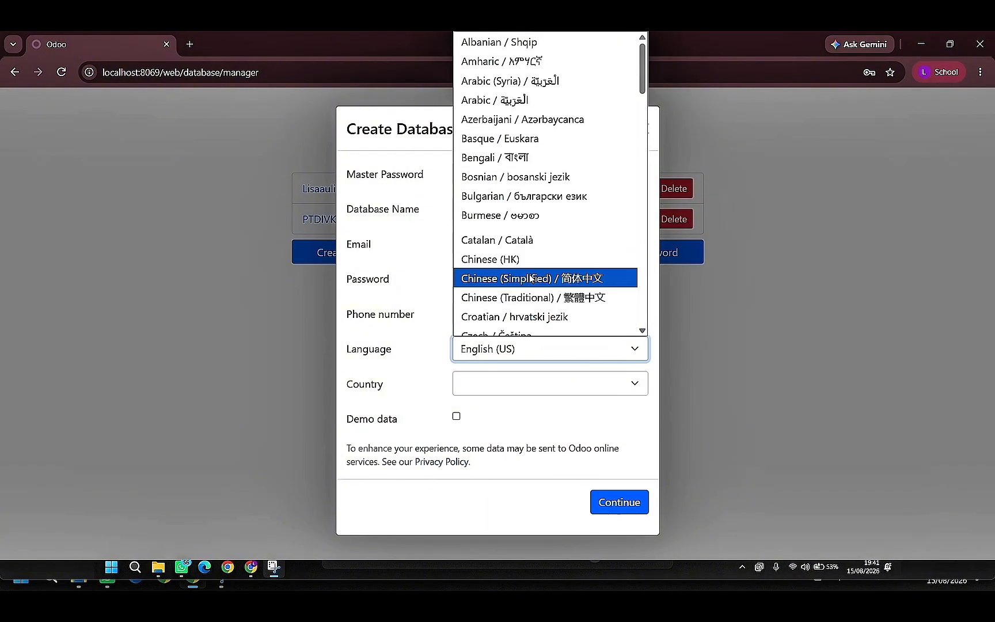
click(513, 351)
click(491, 386)
scroll(562, 225, down, 5)
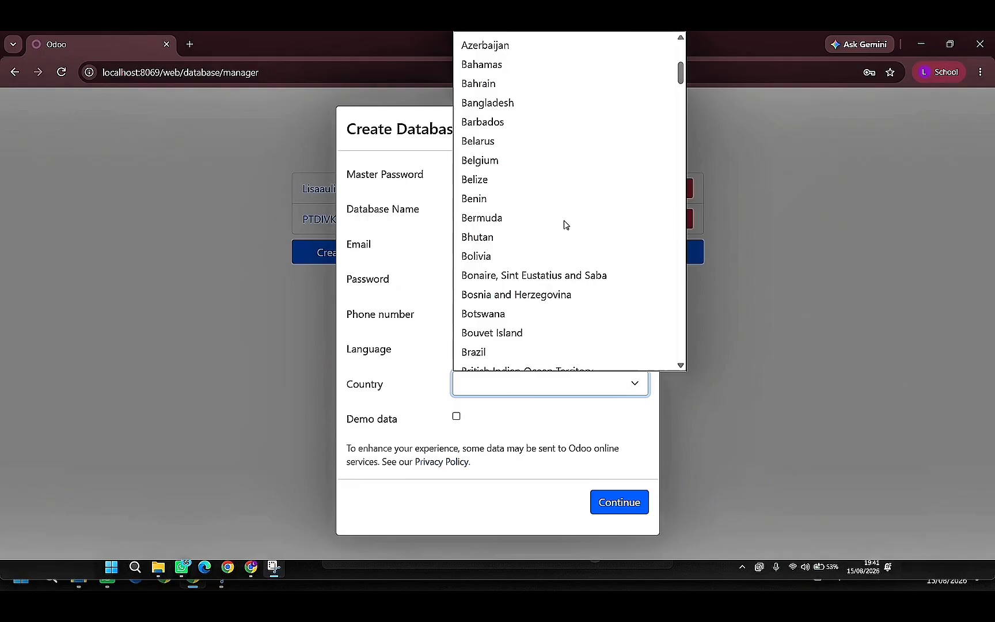
scroll(569, 214, down, 4)
scroll(570, 212, down, 4)
scroll(570, 212, up, 12)
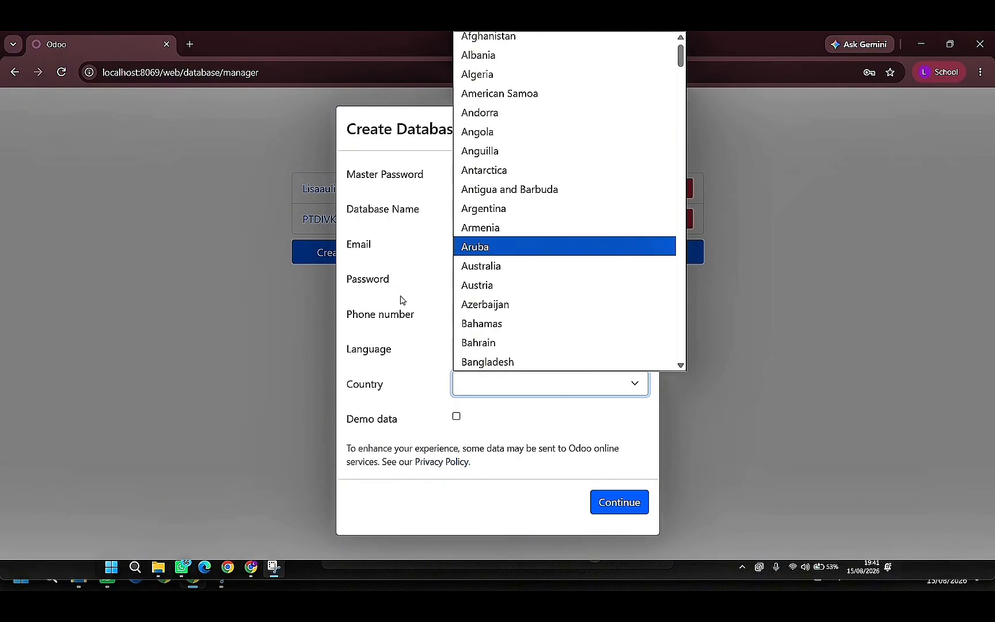
click(530, 429)
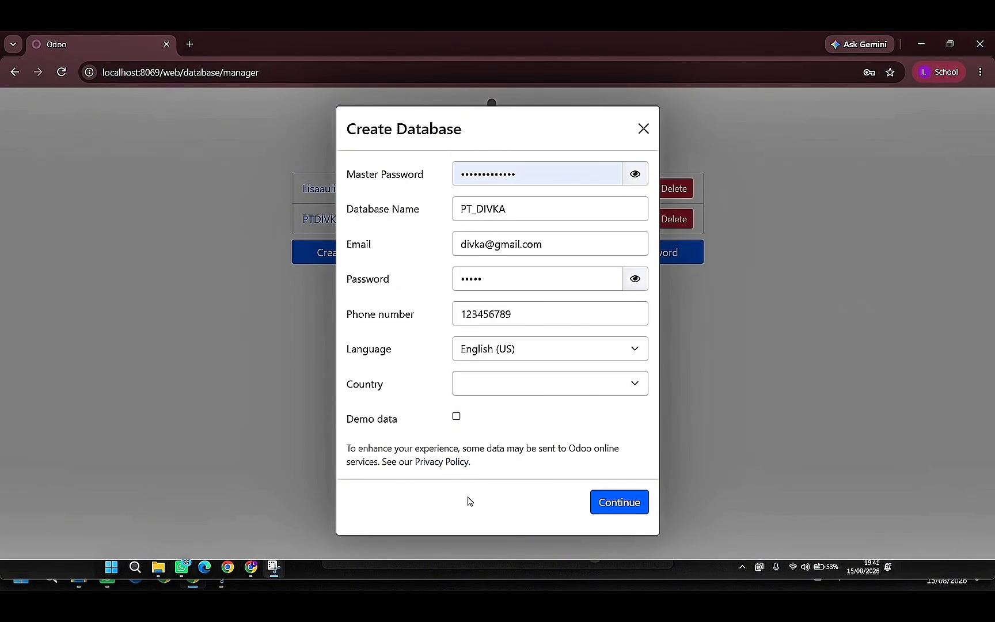
click(632, 505)
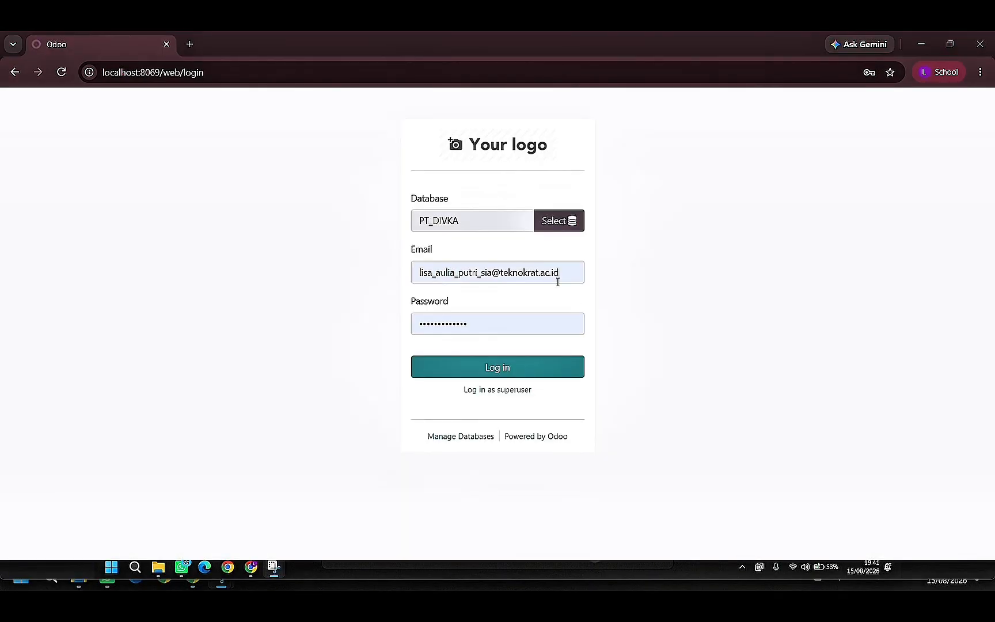
- Clear the prefilled email in the PT_DIVKA login form and enter the administrator's email address instead
click(563, 278)
drag(563, 279, 396, 275)
key(BackSpace)
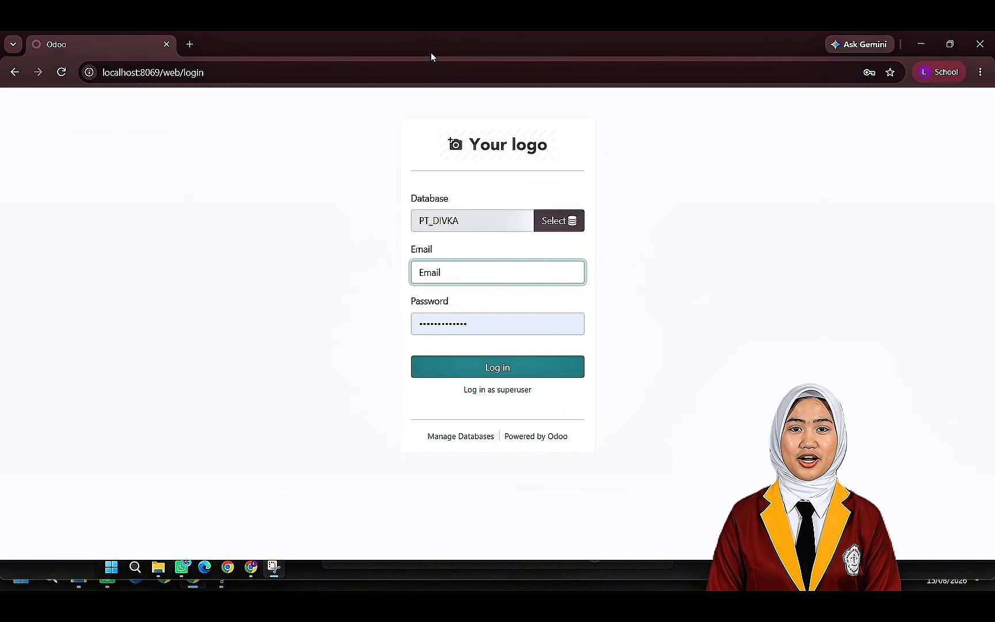
click(461, 278)
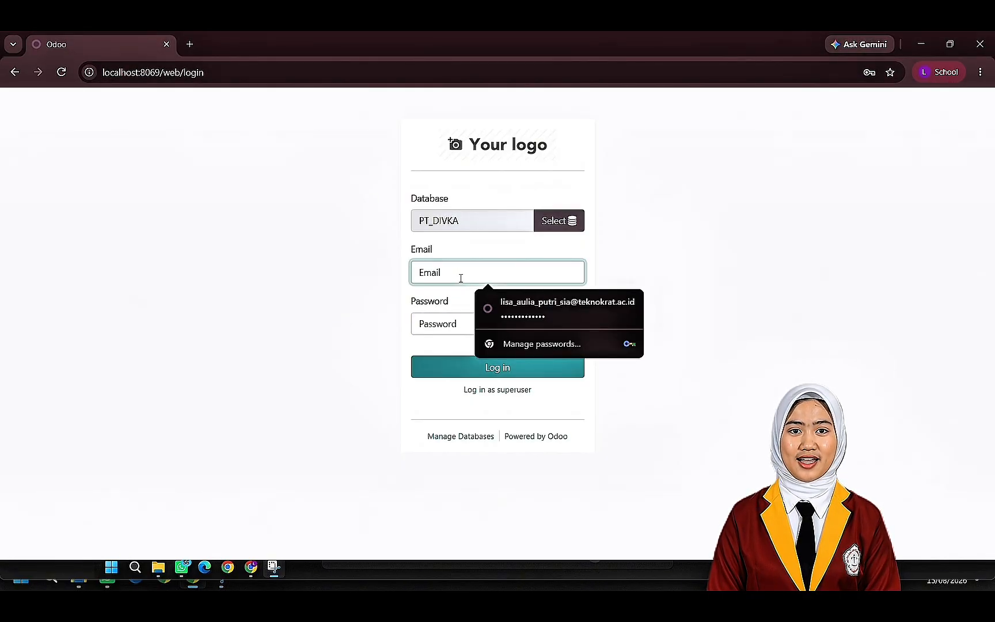
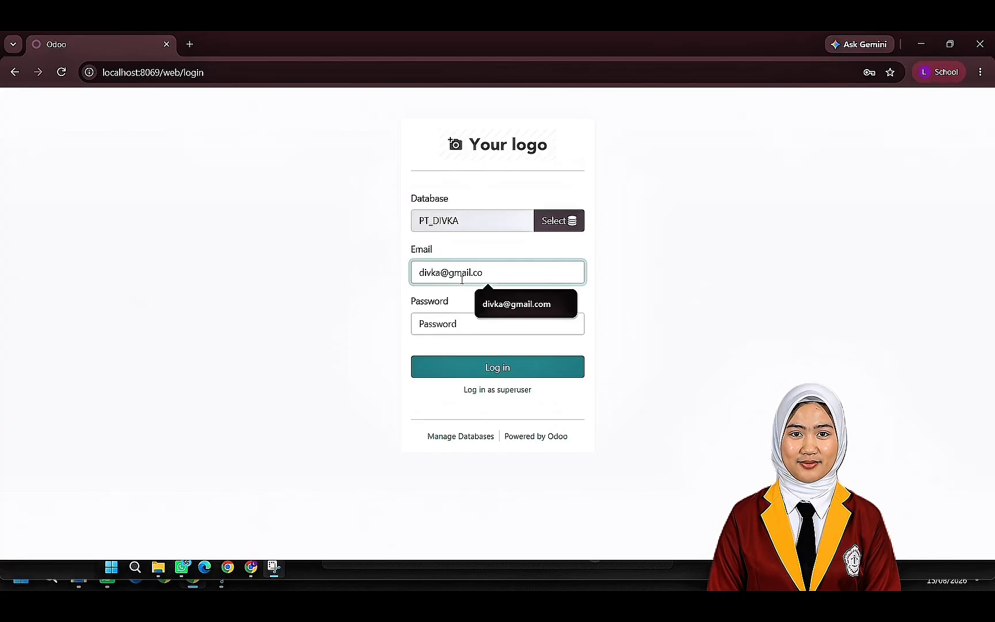
click(530, 142)
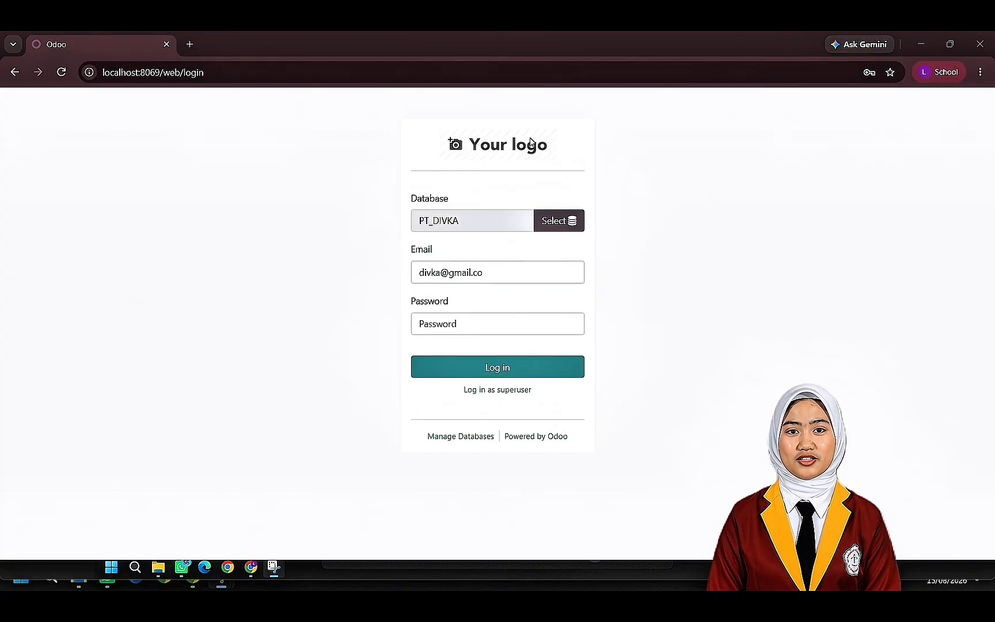
click(522, 273)
click(526, 294)
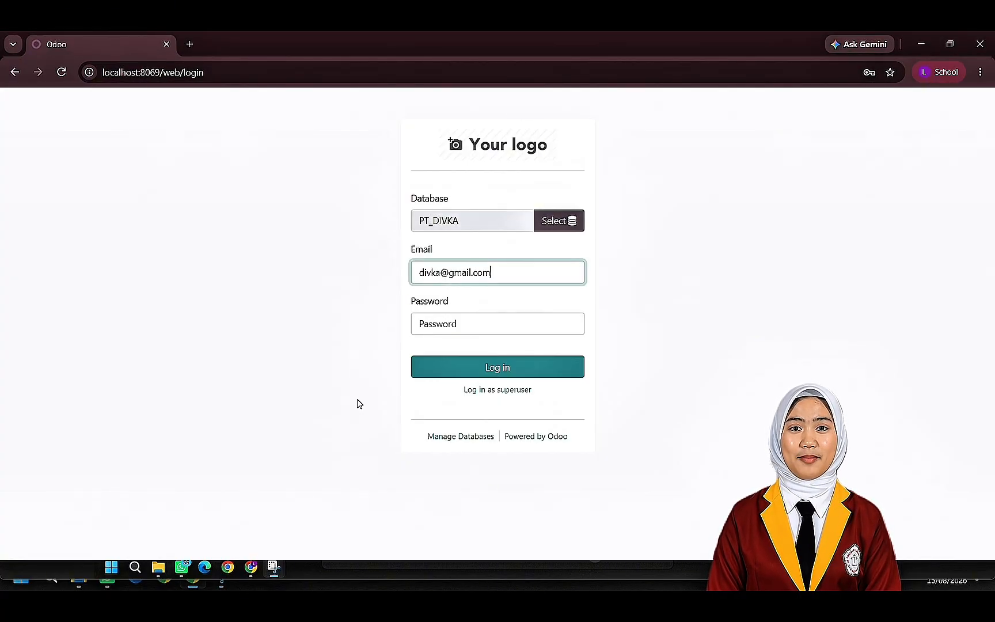
- Enter the account password and log in to the PT_DIVKA database
click(443, 331)
text(ad)
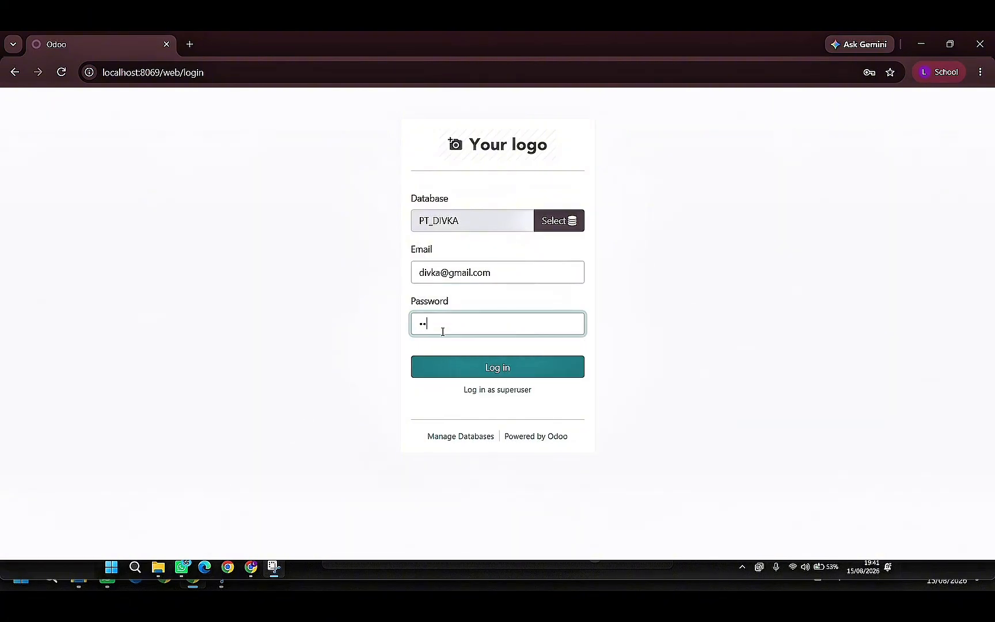
click(498, 369)
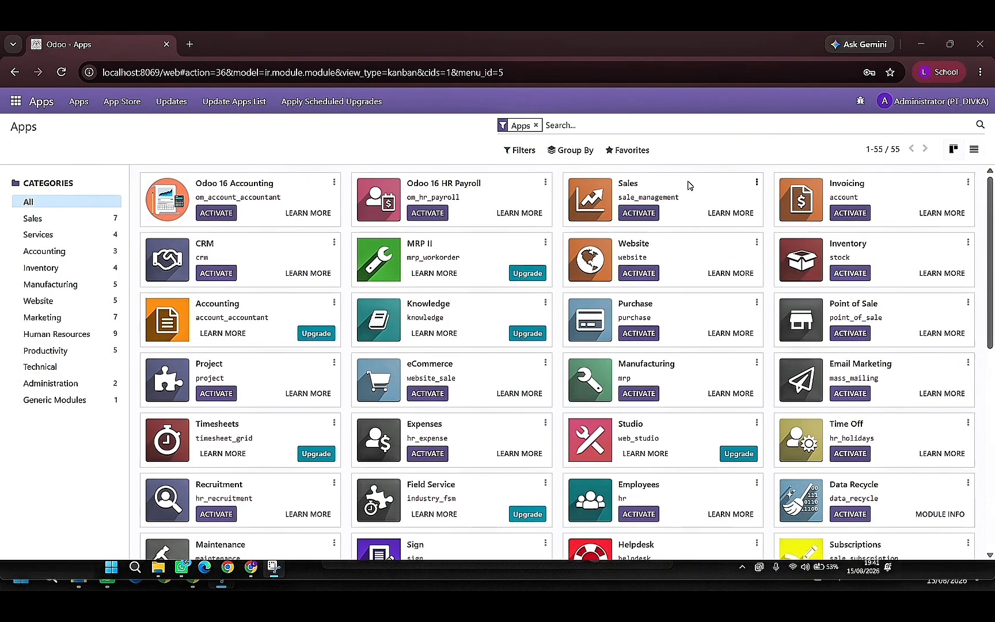
- Show the available apps as a list and select the CRM and Sales modules
scroll(575, 284, down, 2)
scroll(575, 285, up, 2)
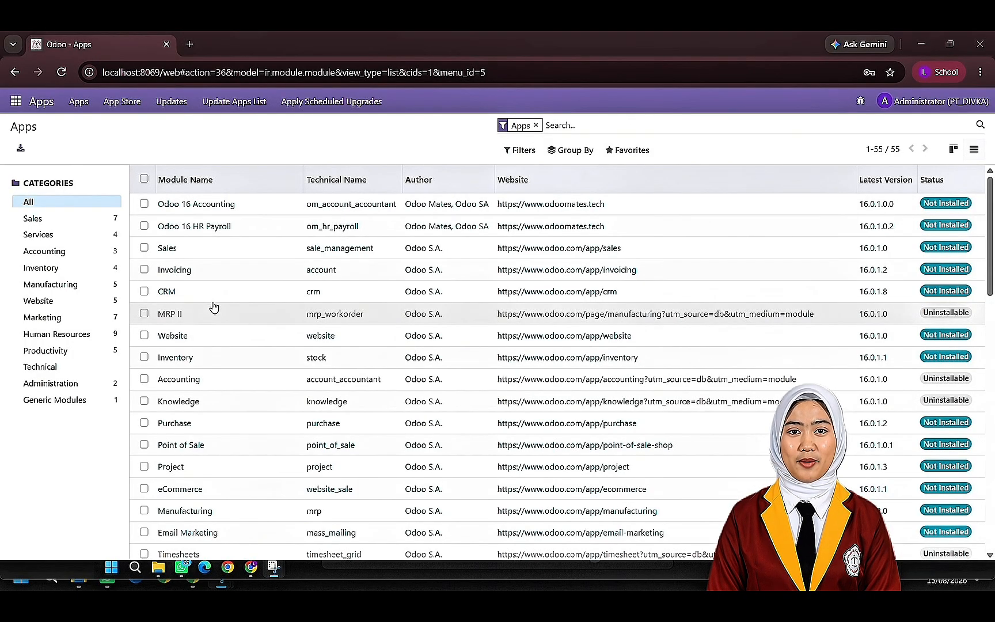
scroll(211, 306, down, 1)
click(144, 227)
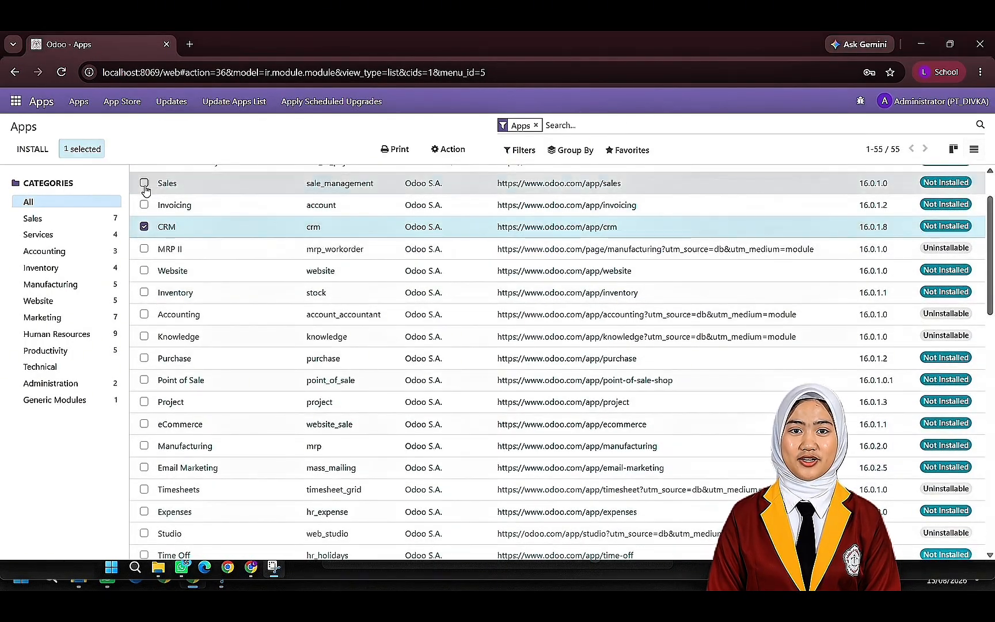
click(144, 183)
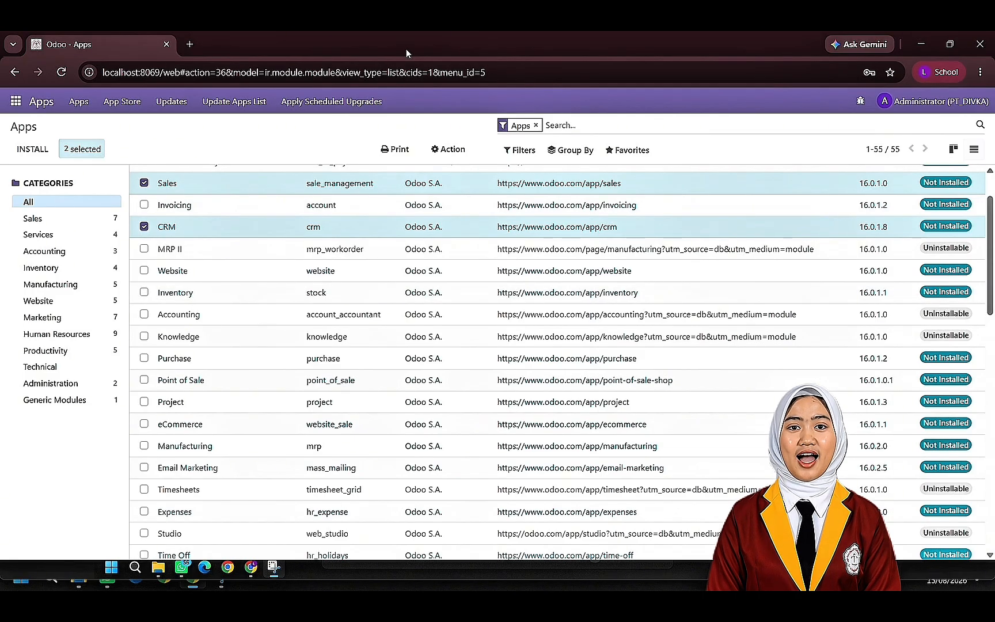
- Add the Point of Sale and Manufacturing modules to the selection
scroll(205, 279, up, 1)
scroll(193, 351, down, 1)
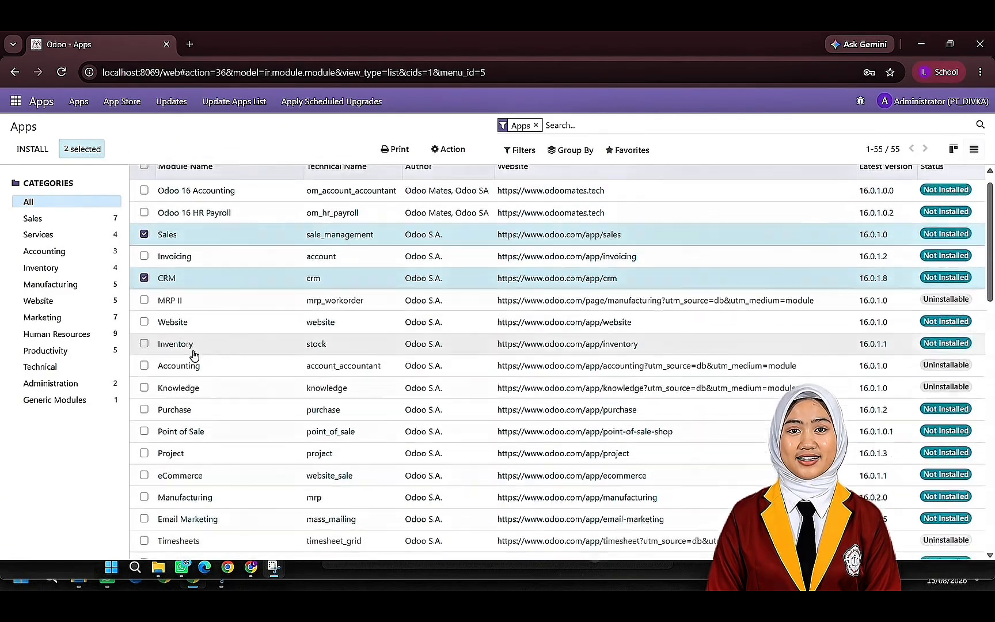
scroll(184, 369, down, 1)
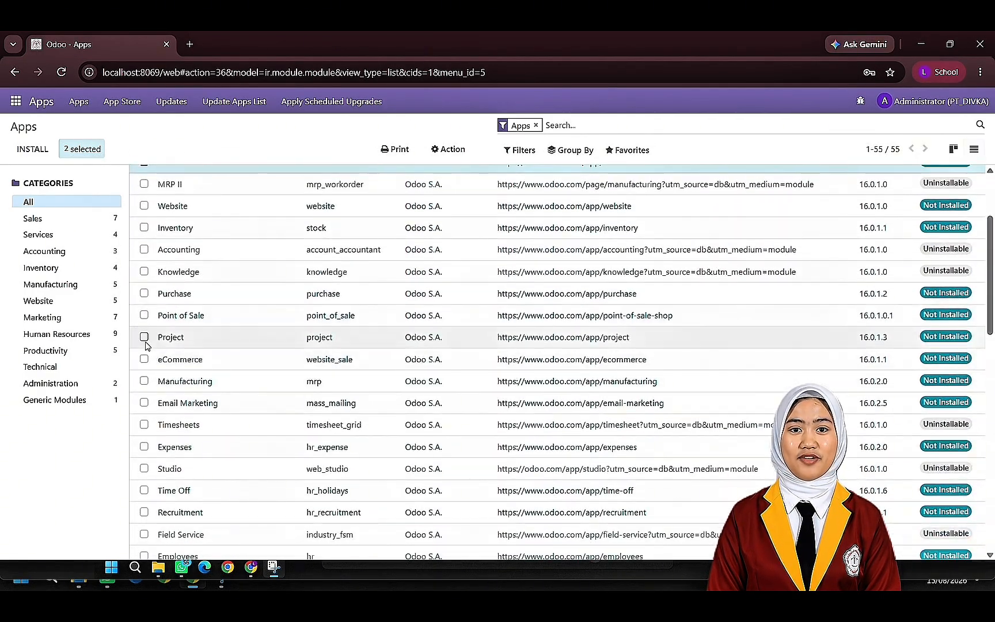
click(144, 315)
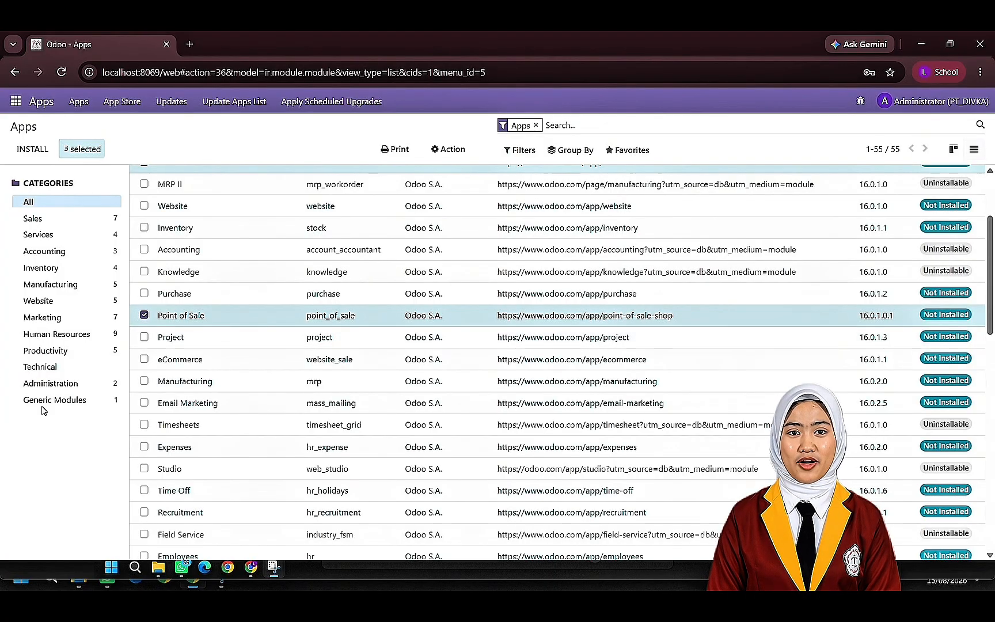
click(145, 381)
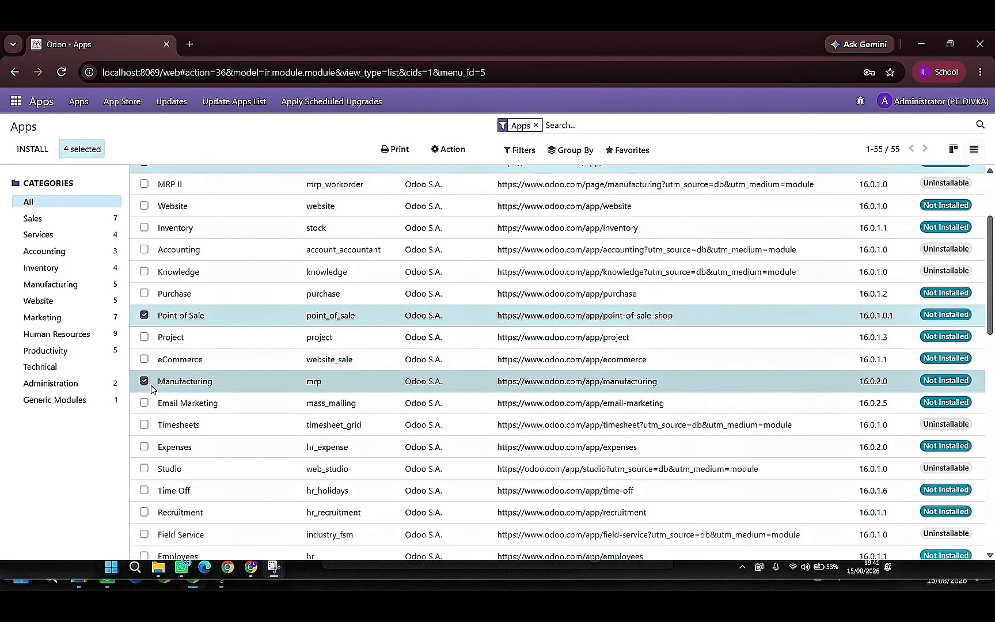
- Add the Purchase module to the selection in the apps list
scroll(153, 390, down, 1)
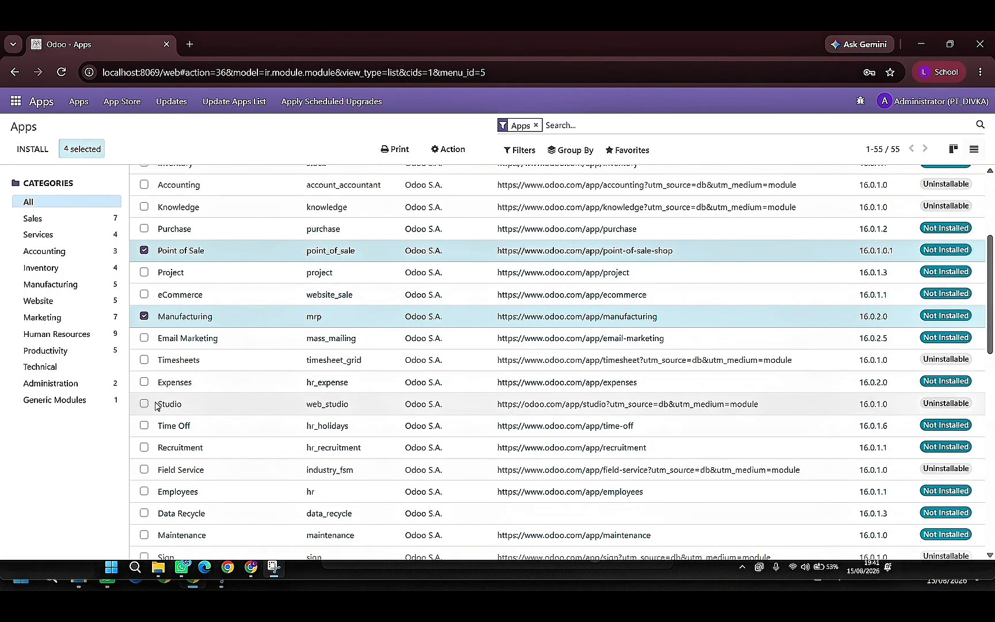
scroll(153, 403, down, 1)
scroll(151, 454, down, 3)
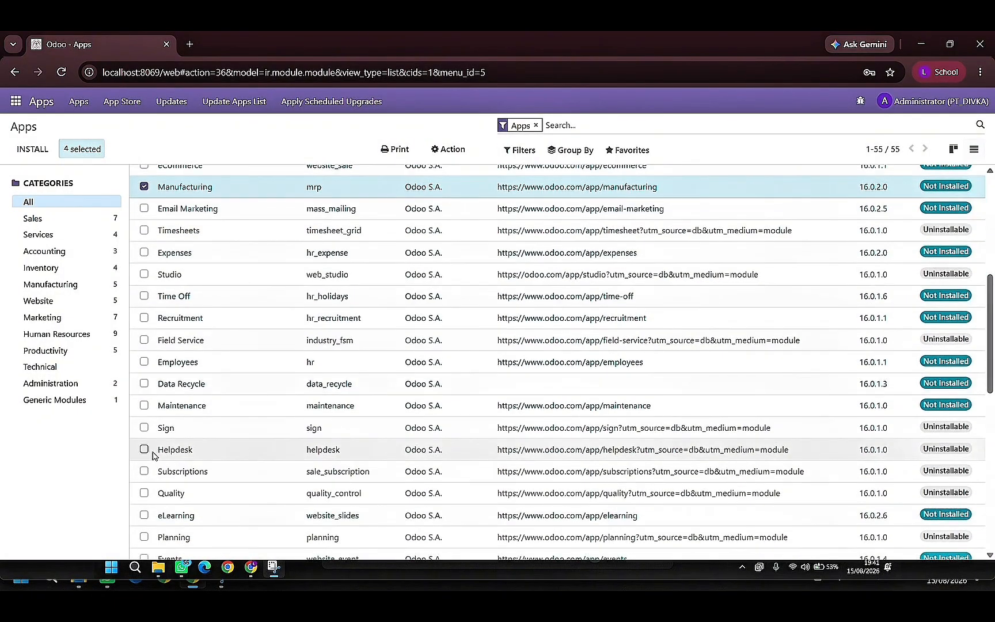
scroll(148, 472, down, 1)
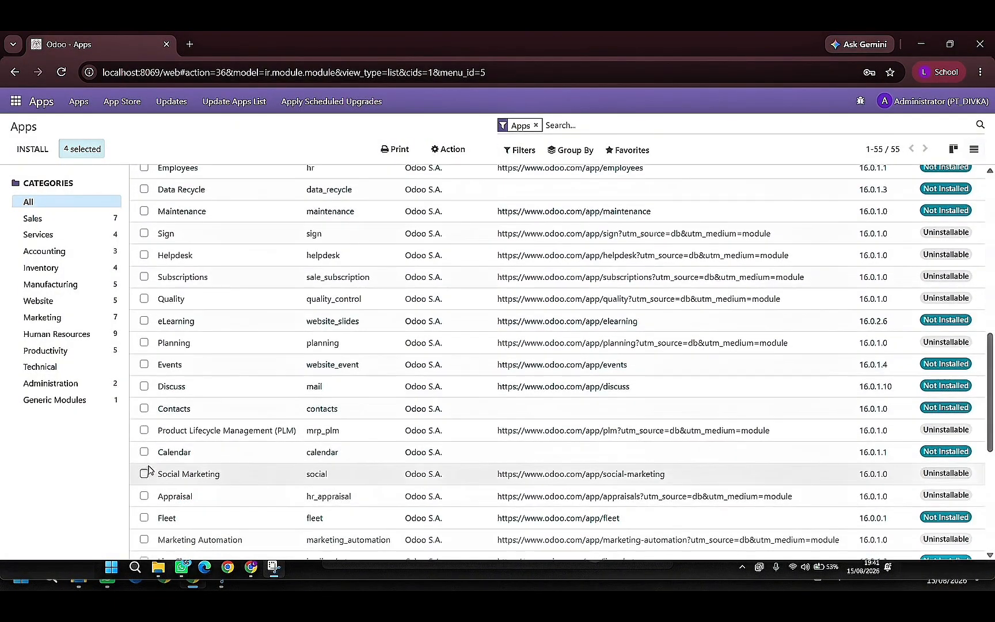
scroll(185, 364, up, 8)
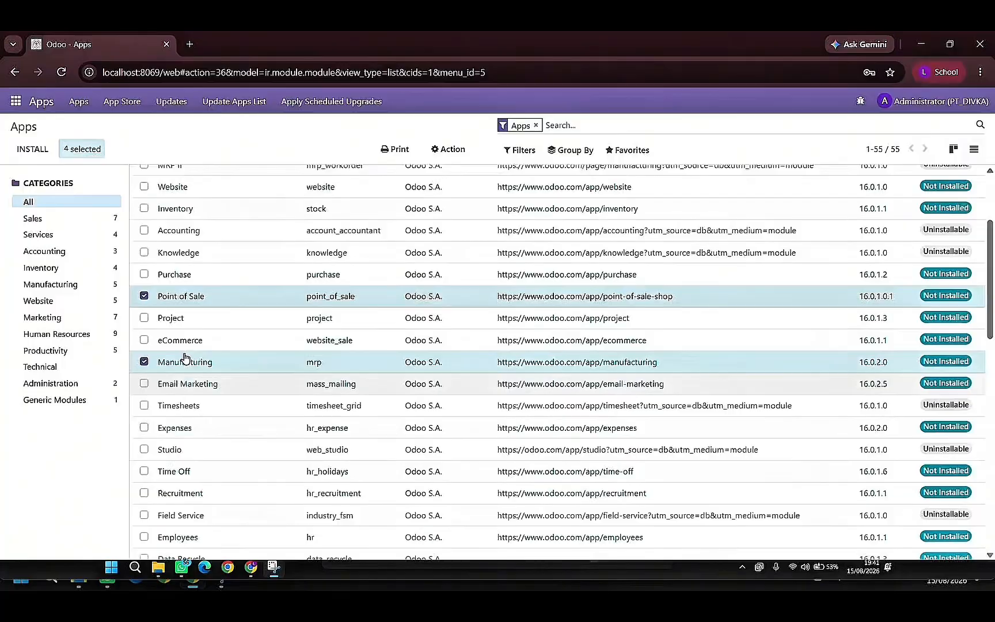
scroll(178, 439, down, 1)
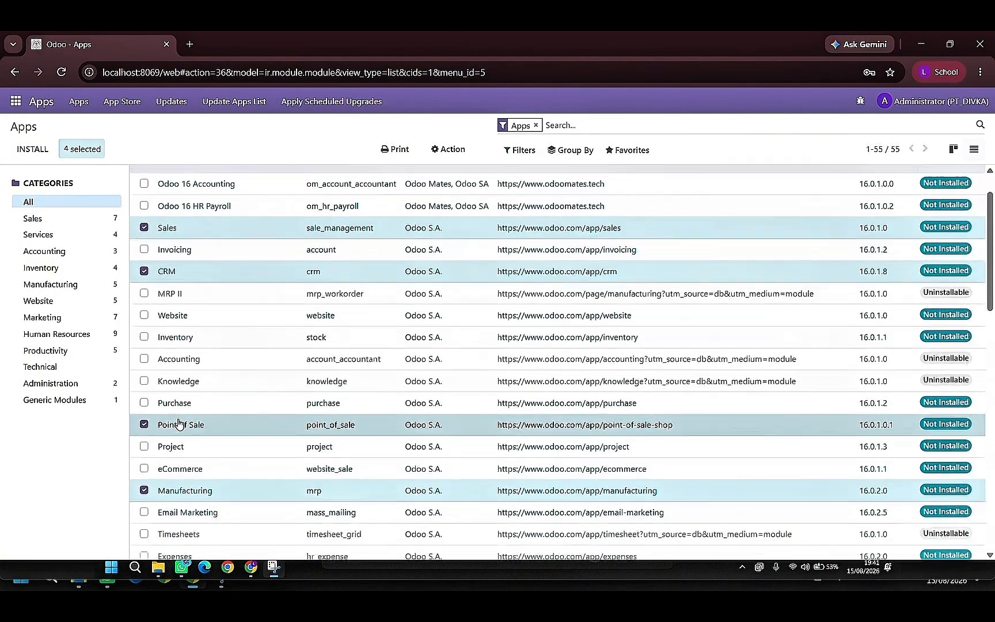
click(144, 356)
- Add the Employees module to the selection and open its module details
scroll(167, 375, down, 1)
scroll(167, 375, down, 1)
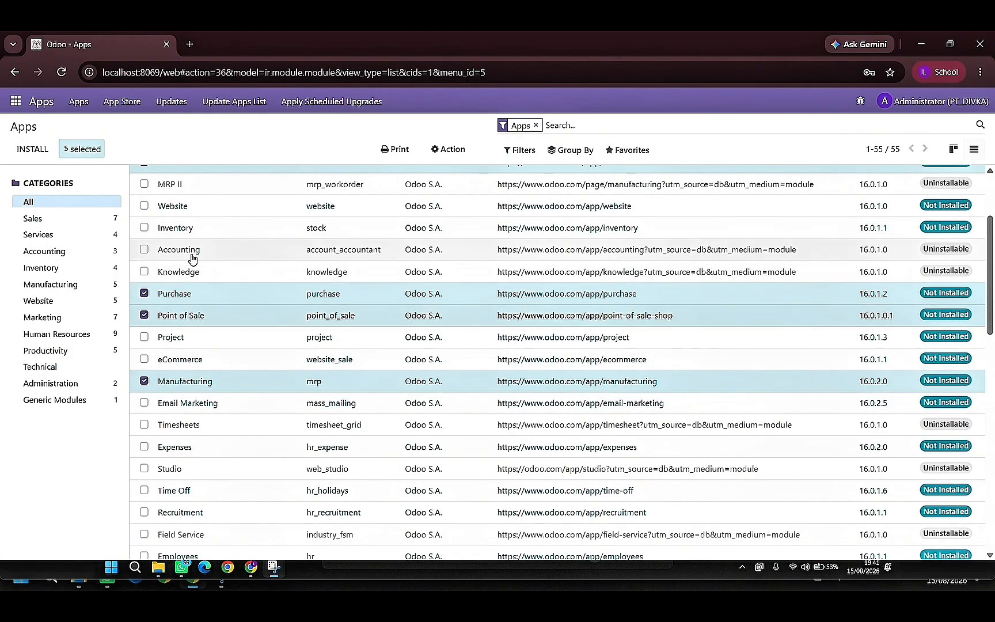
scroll(195, 375, up, 2)
scroll(195, 372, down, 3)
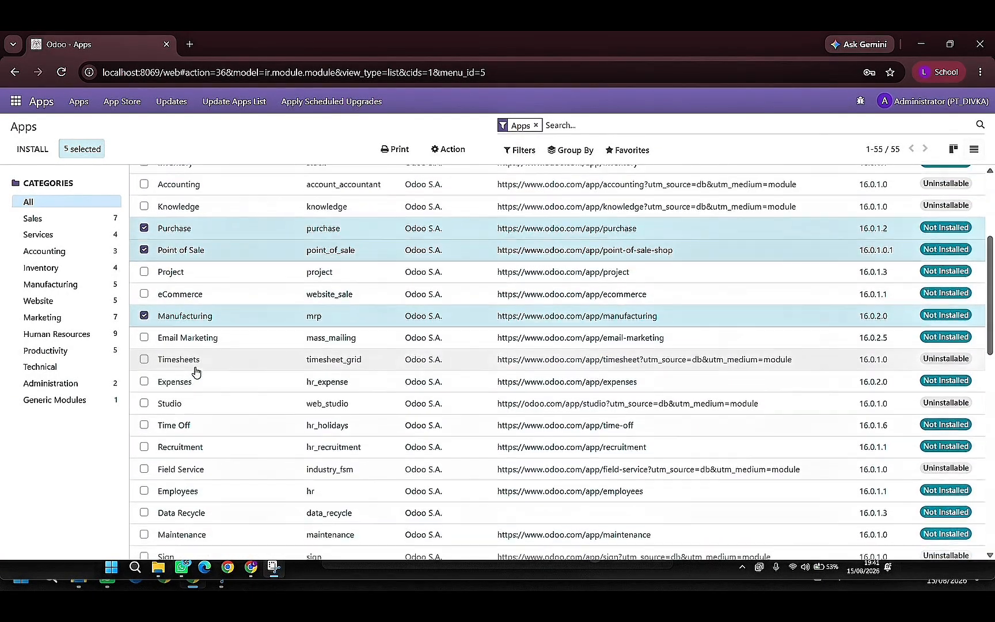
scroll(194, 372, down, 3)
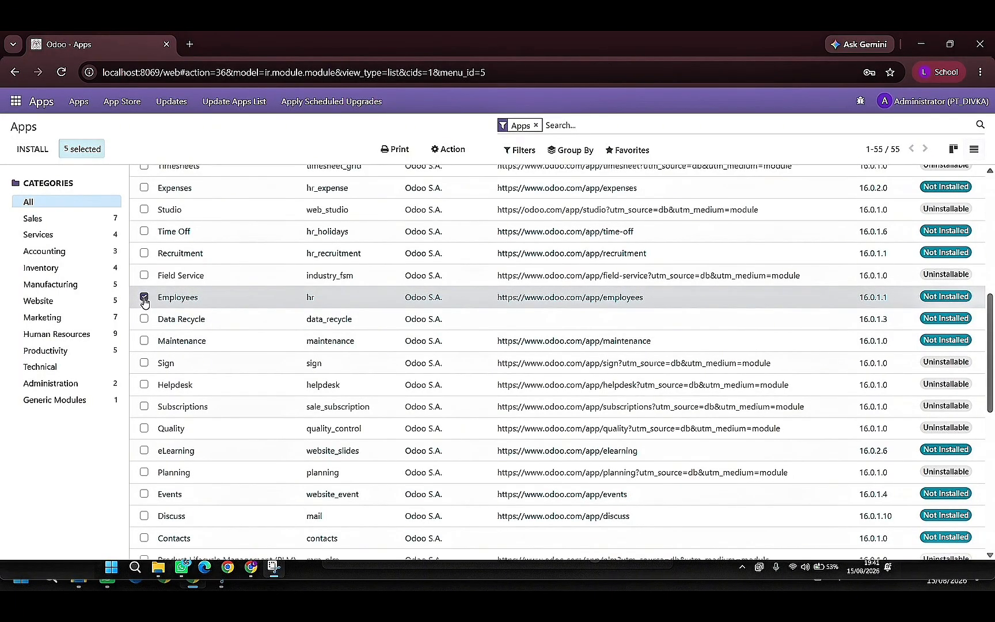
scroll(155, 299, down, 1)
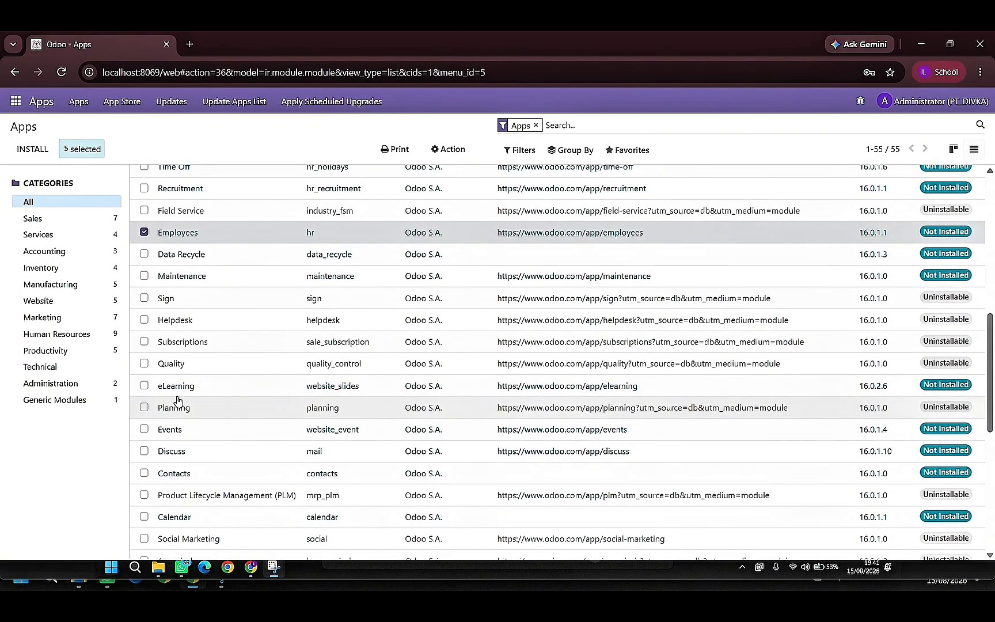
scroll(163, 491, down, 1)
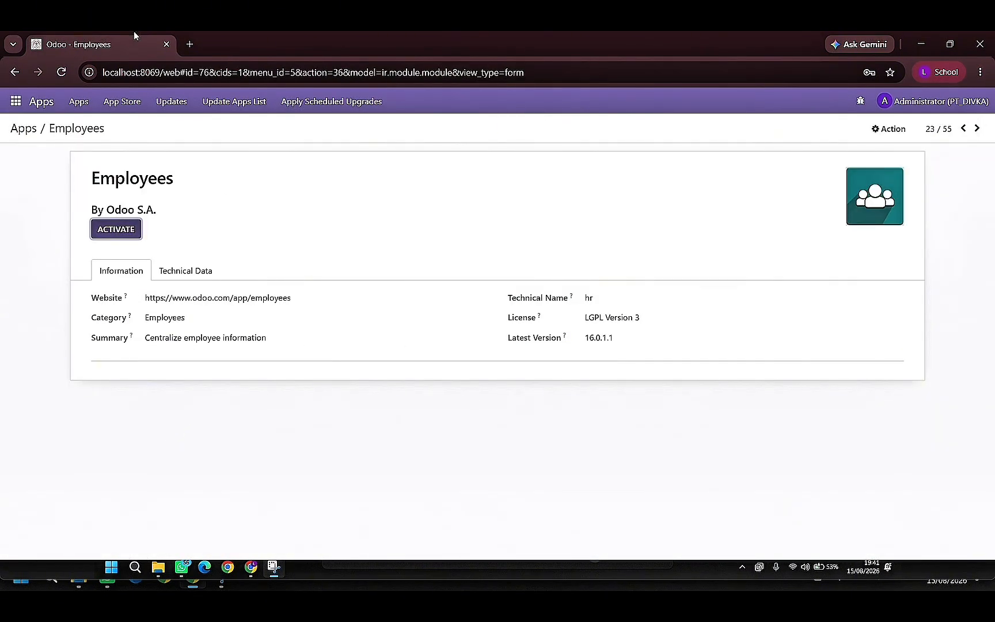
- Return from the Employees module details to the apps list and look through the available modules
click(14, 72)
scroll(195, 329, down, 1)
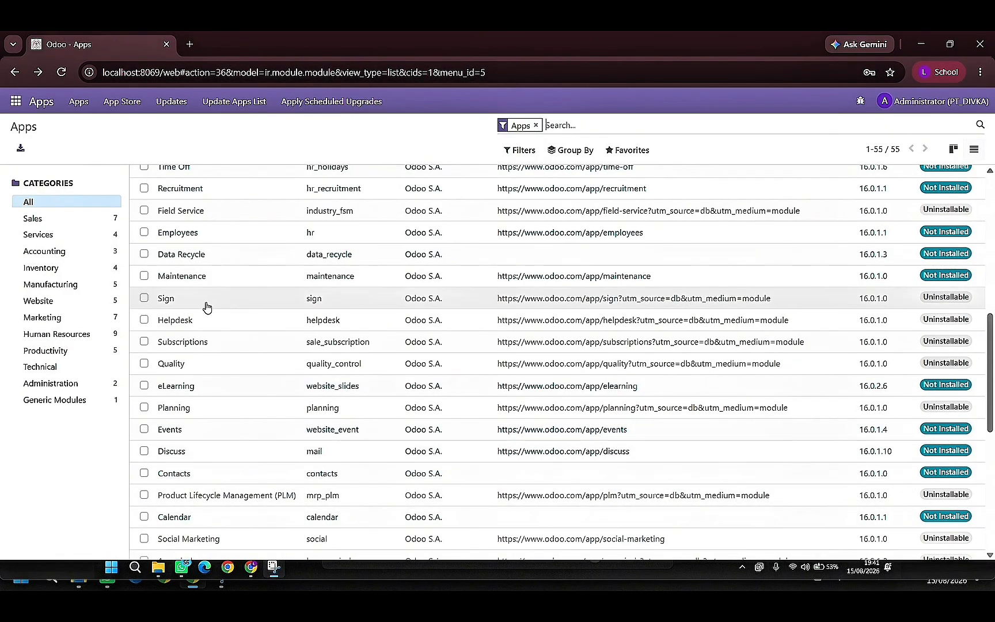
scroll(180, 369, down, 2)
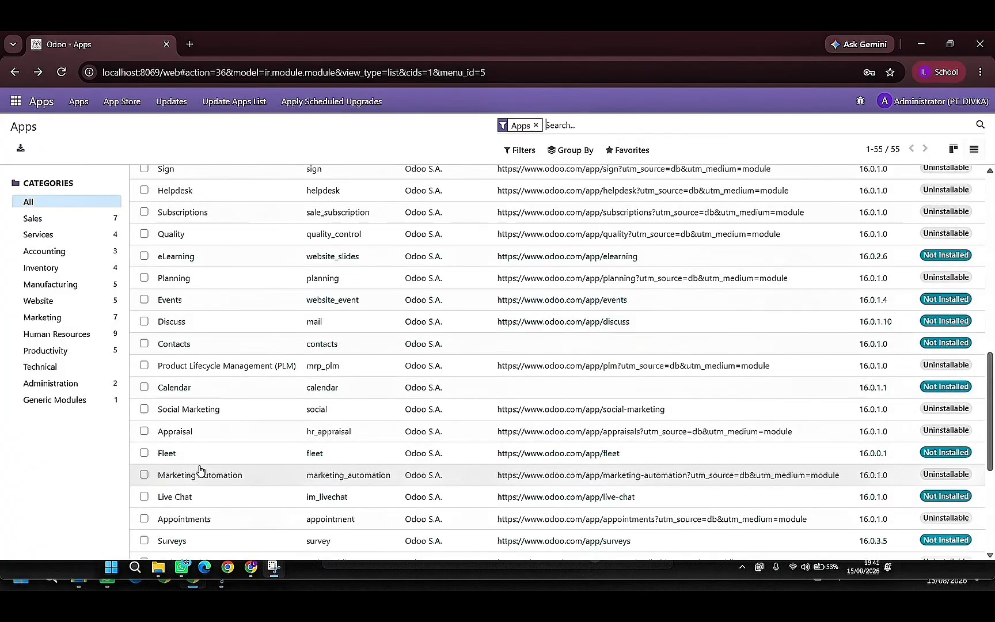
scroll(168, 230, up, 1)
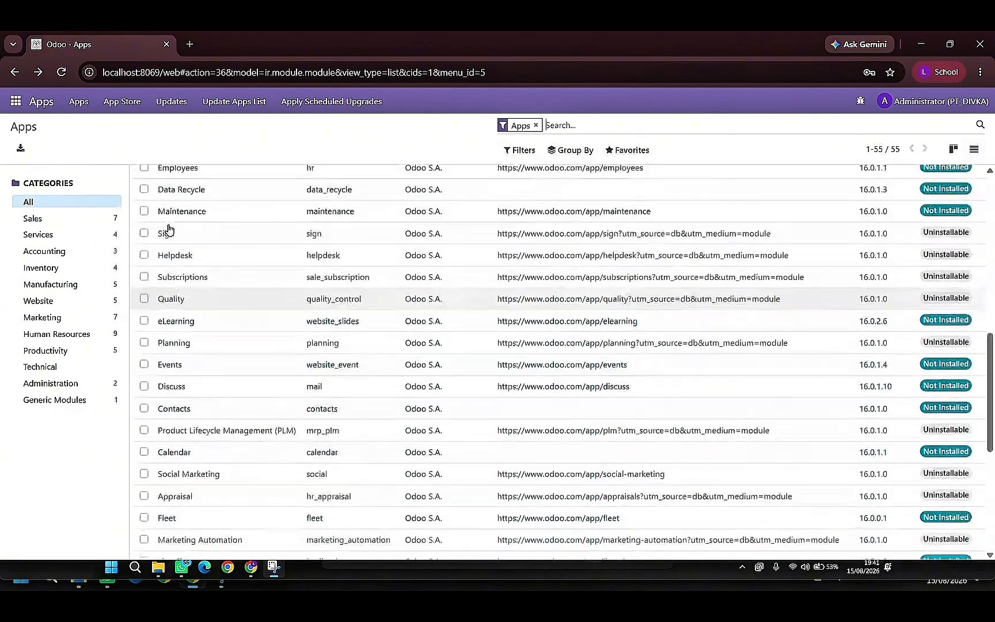
scroll(168, 229, up, 4)
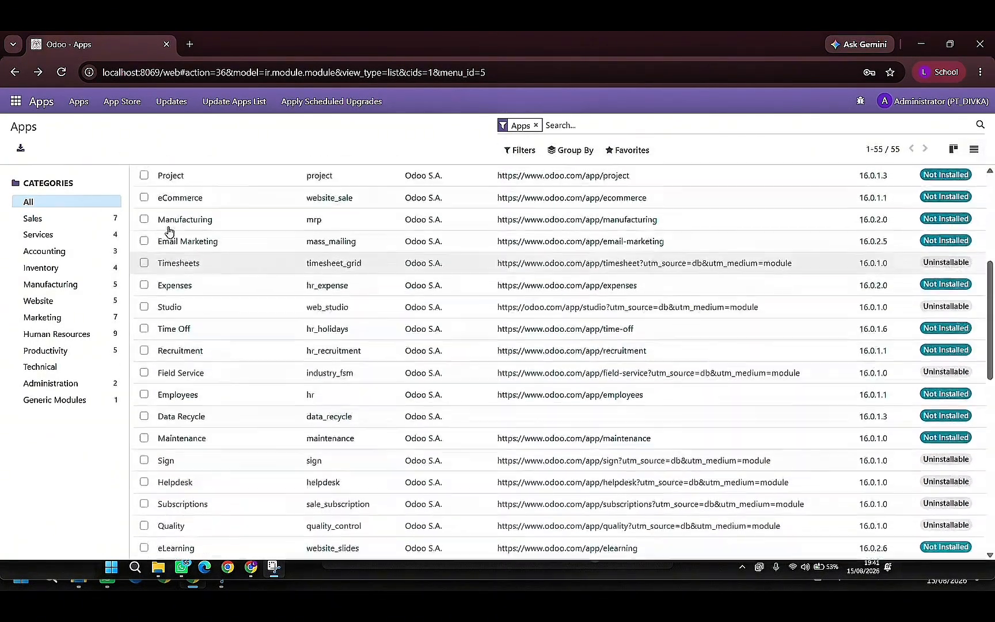
scroll(168, 229, up, 2)
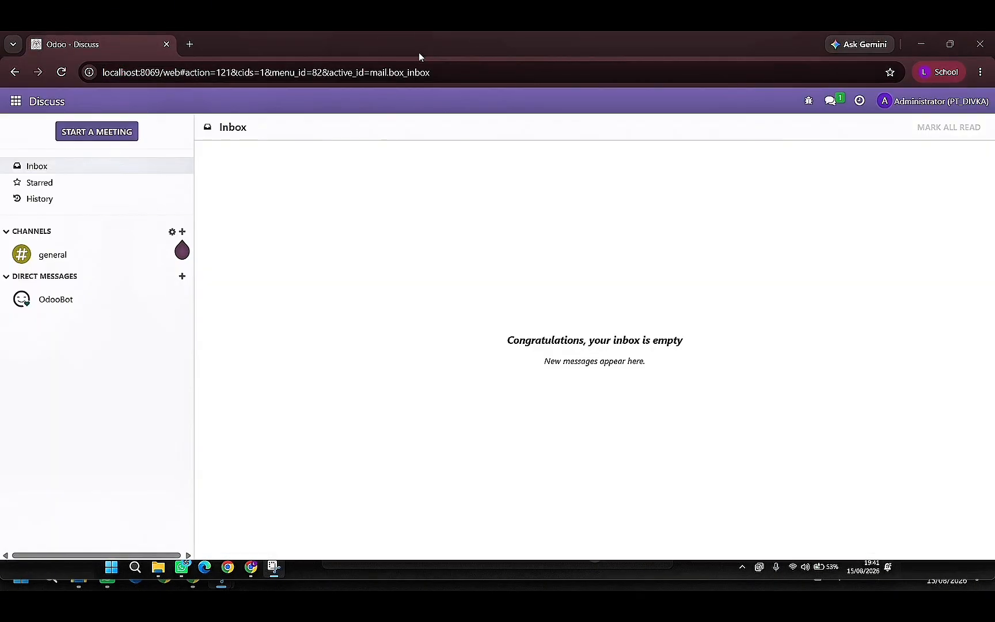
- Open the Apps catalogue and remove the Apps filter so that all modules are listed
click(15, 102)
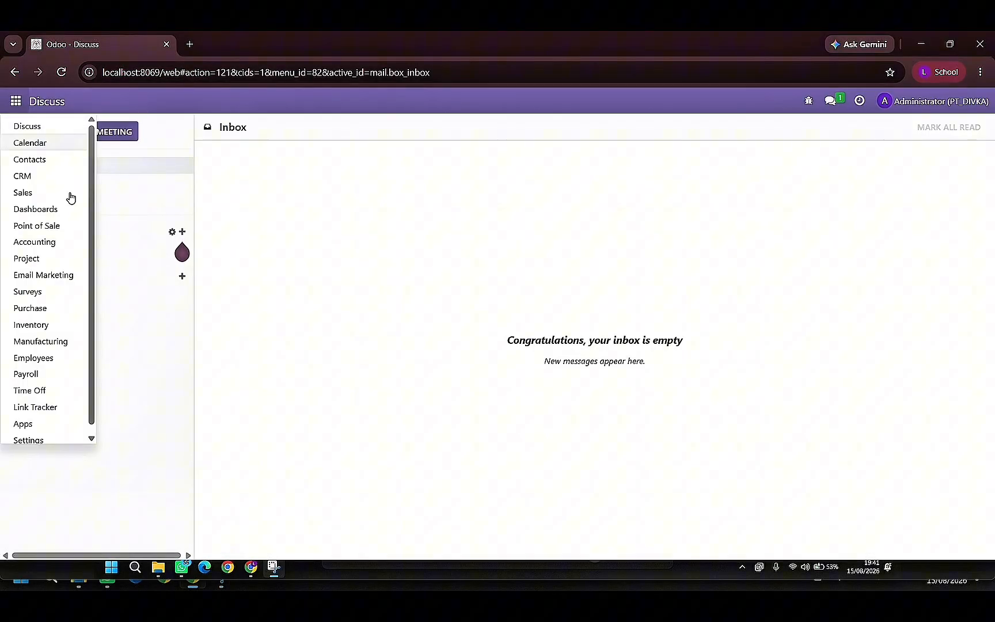
click(52, 424)
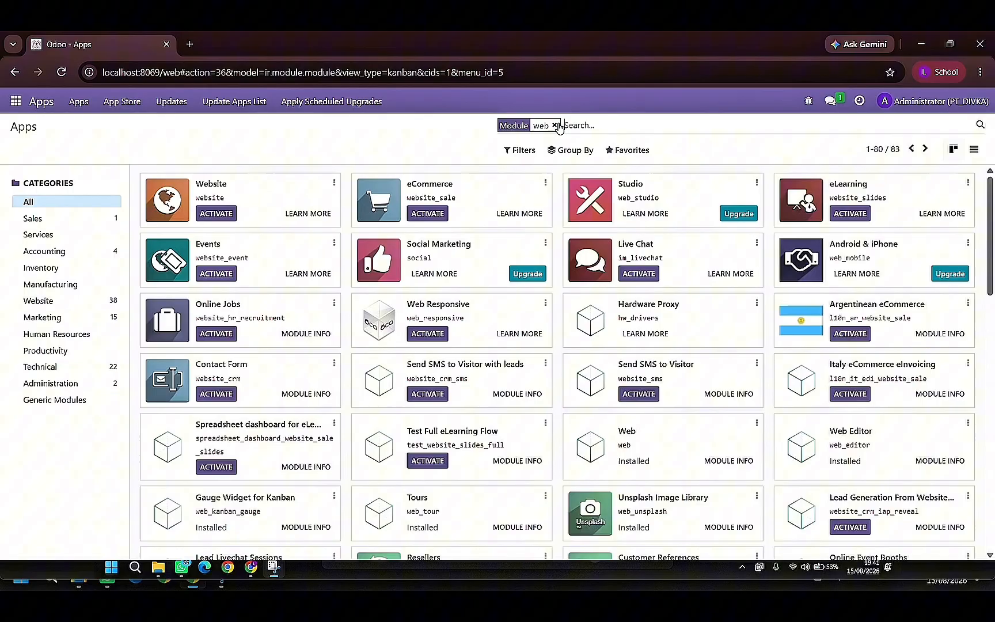
key(BackSpace)
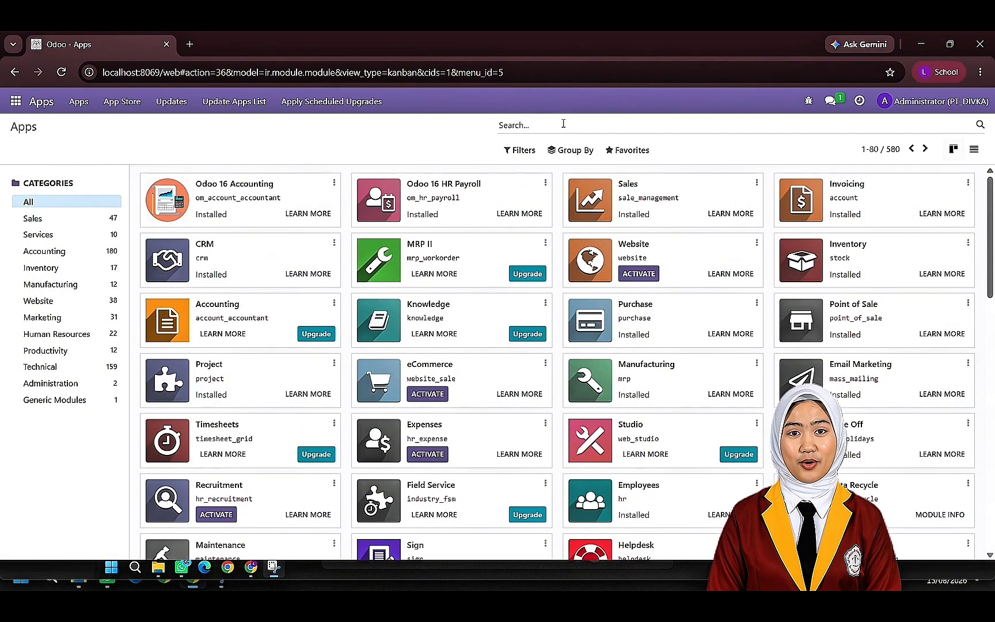
- Search the modules for web_res
text(webre)
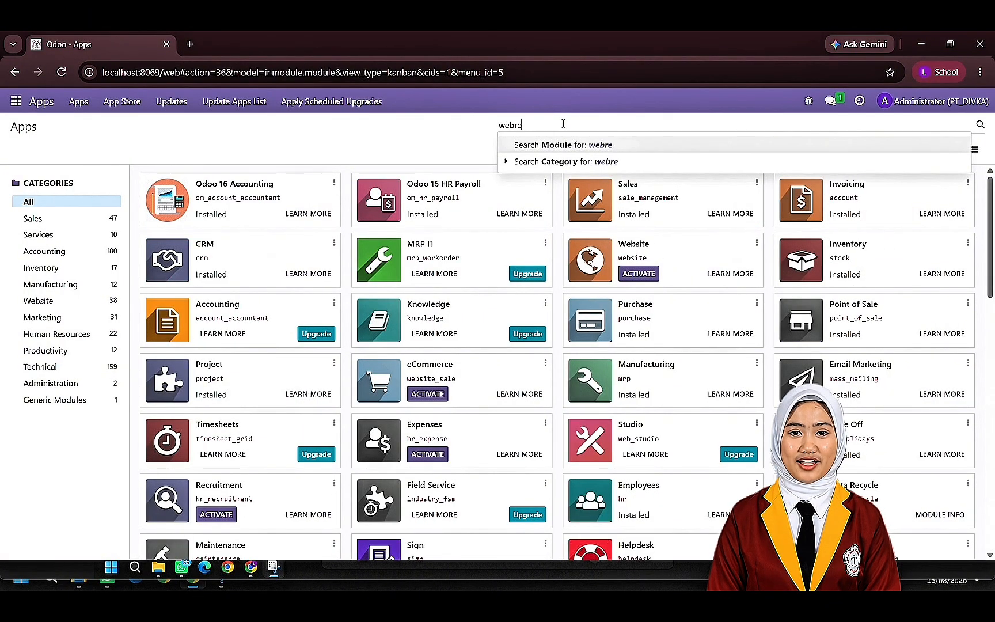
key(BackSpace)
key(BackSpace)
text(zz-res)
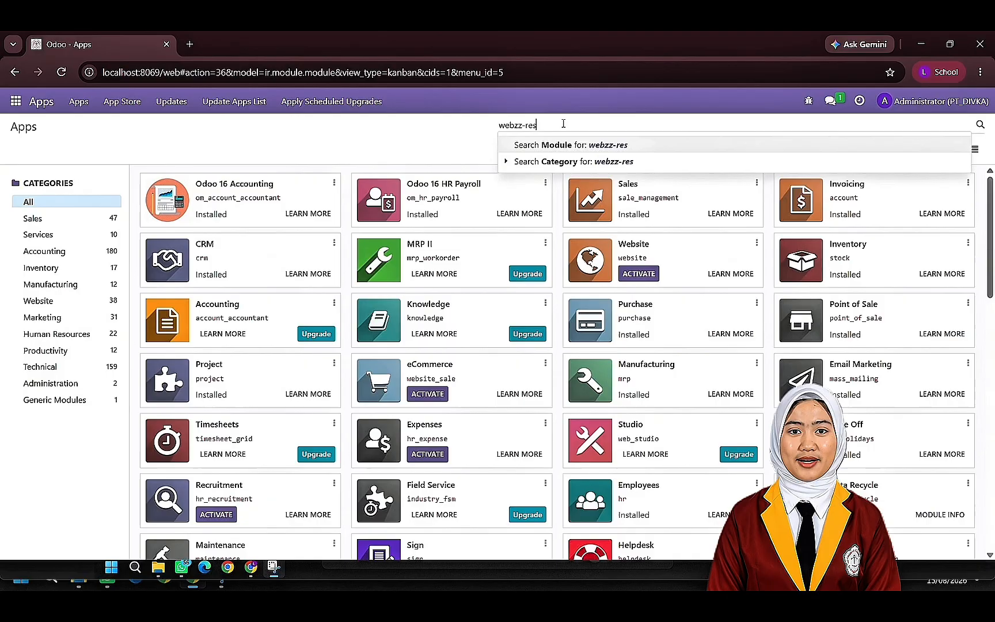
text(po)
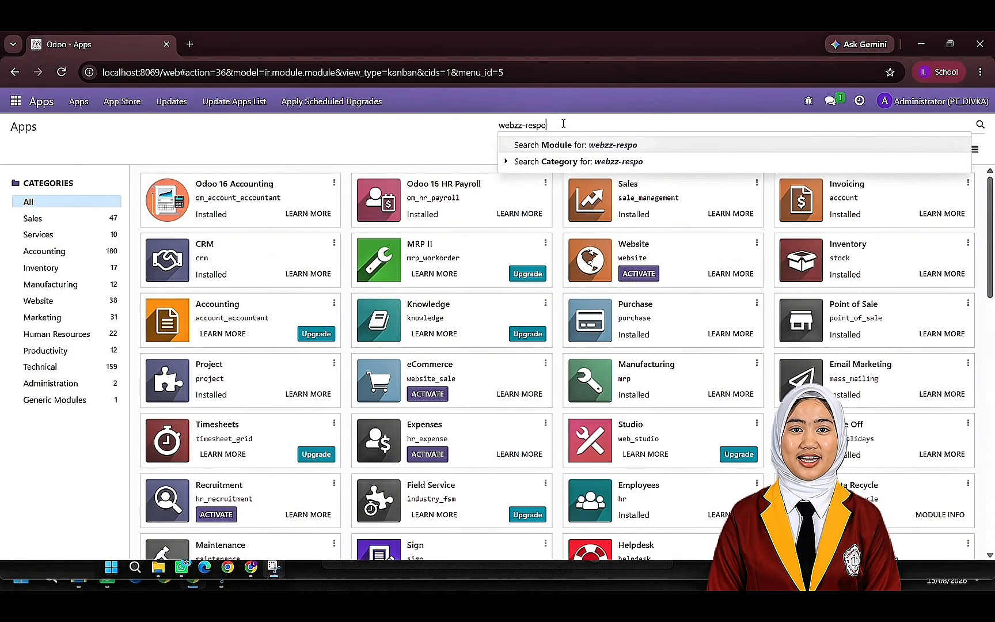
key(BackSpace)
key(BackSpace)
key(BackSpace)
key(BackSpace)
key(BackSpace)
key(BackSpace)
key(BackSpace)
key(BackSpace)
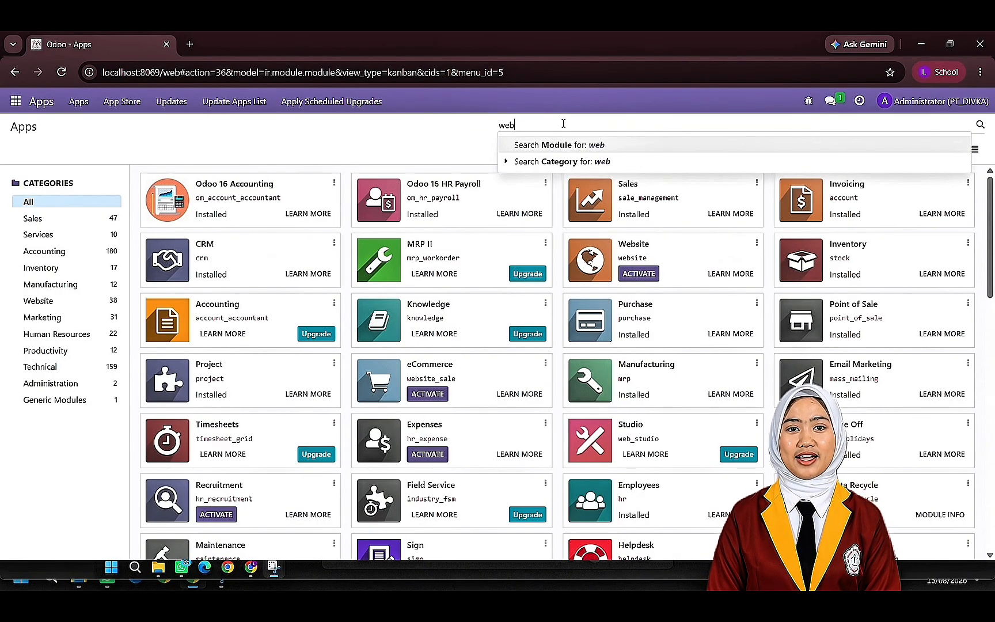
text(_)
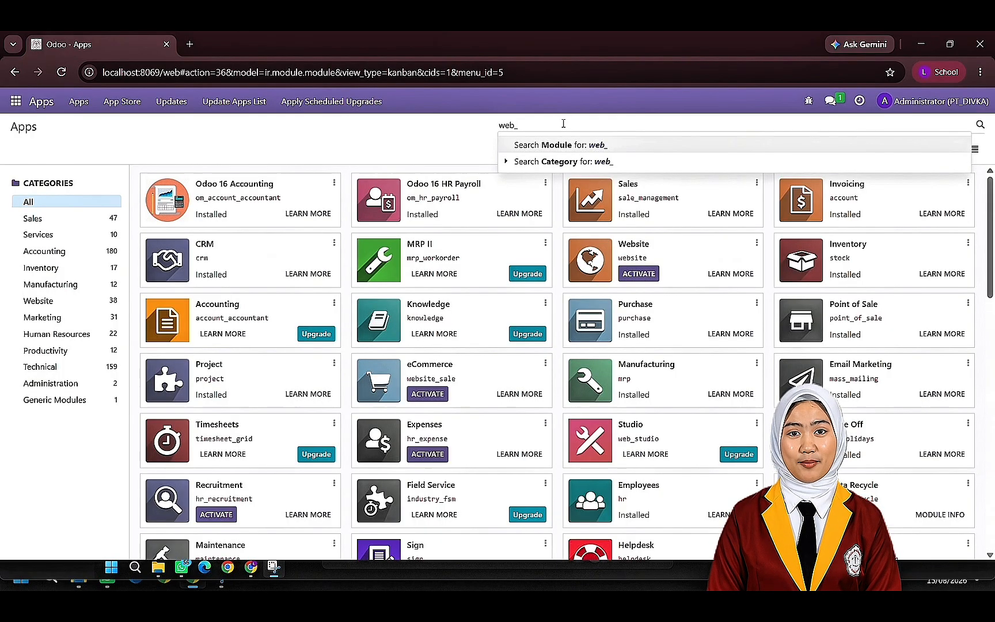
text(res)
key(Return)
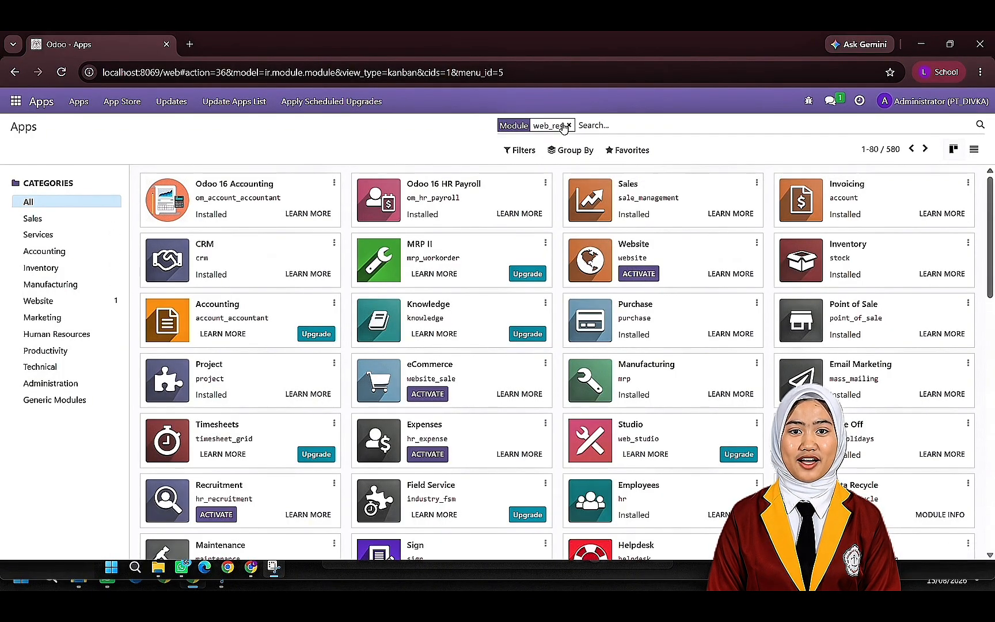
- Activate the module matching web_res and open the overview of installed applications
click(217, 214)
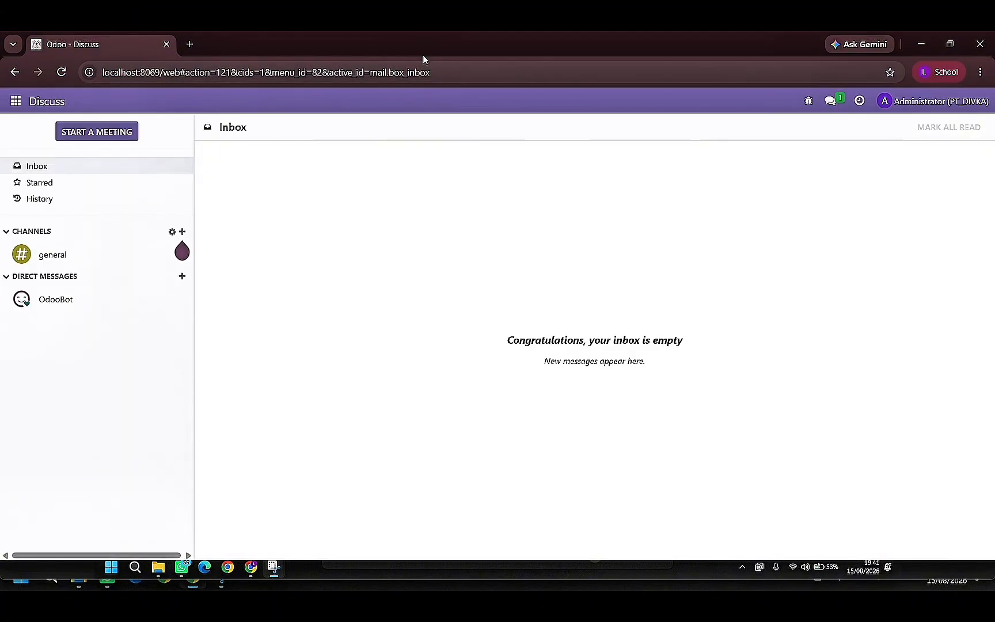
click(12, 103)
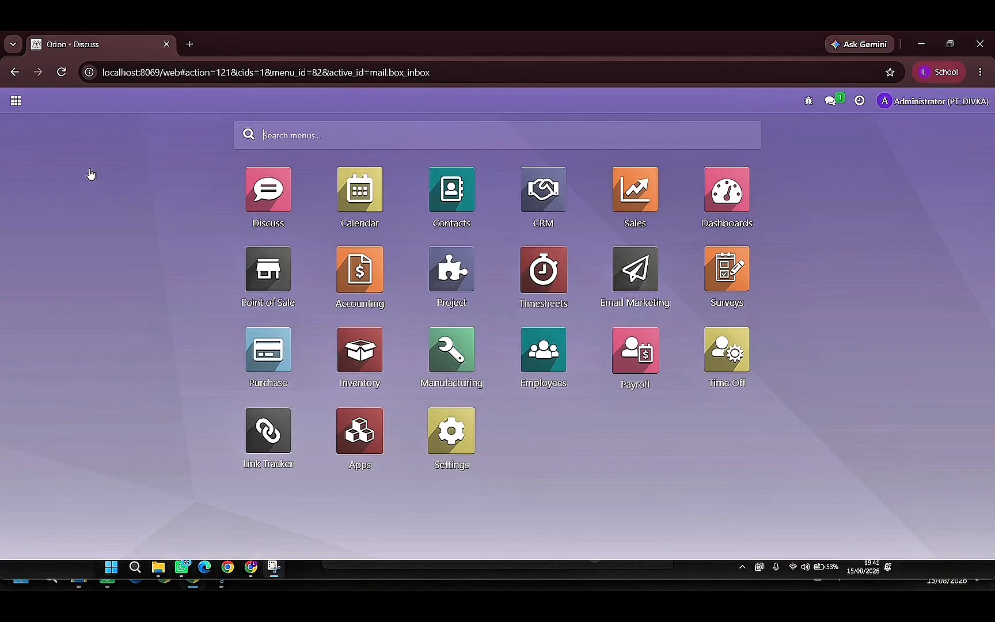
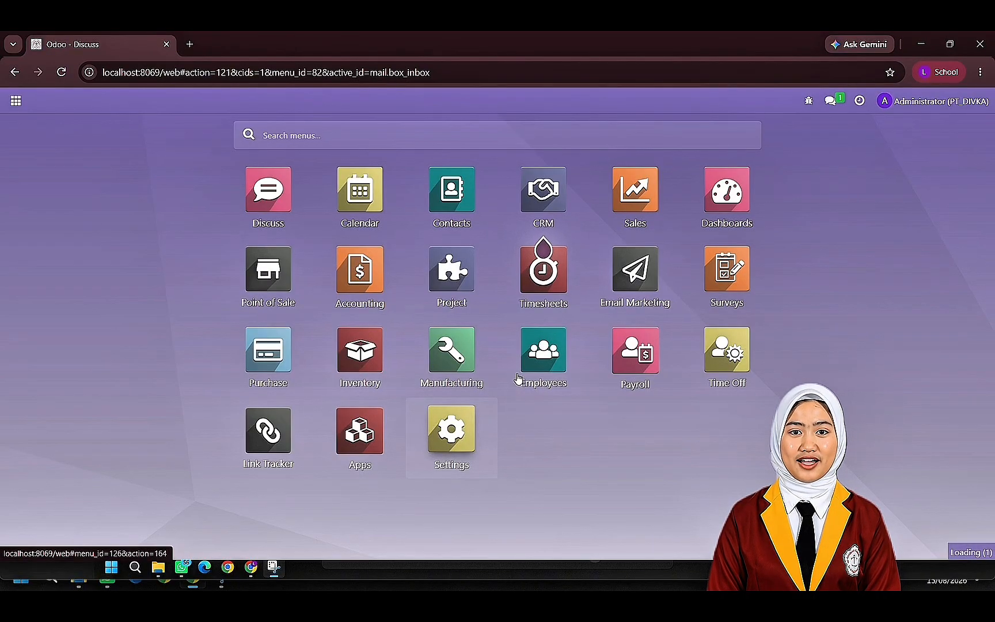
- Open the language list from the general settings and open the English (US) language record
click(442, 433)
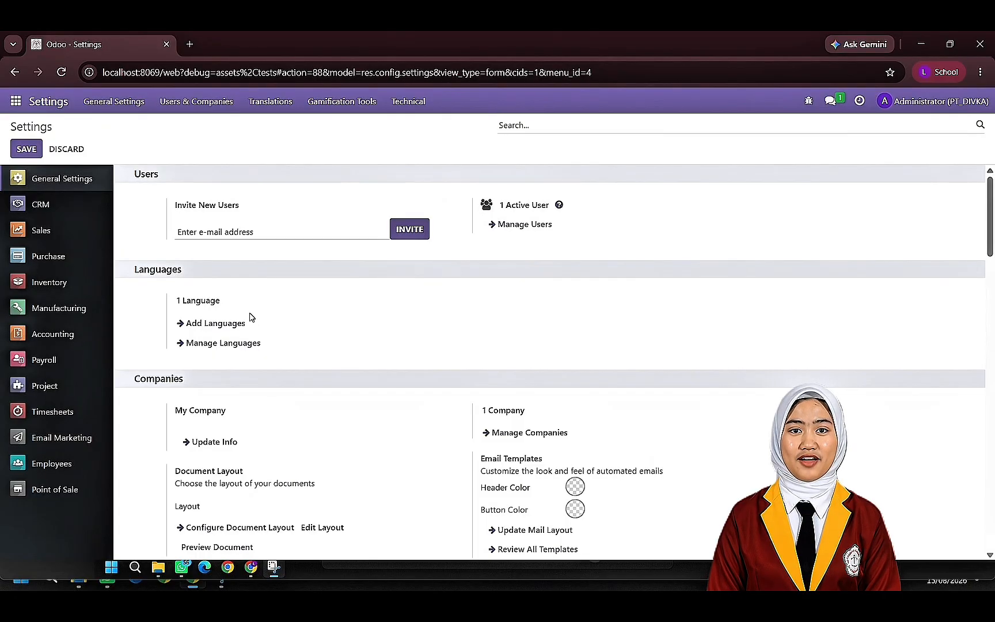
click(231, 343)
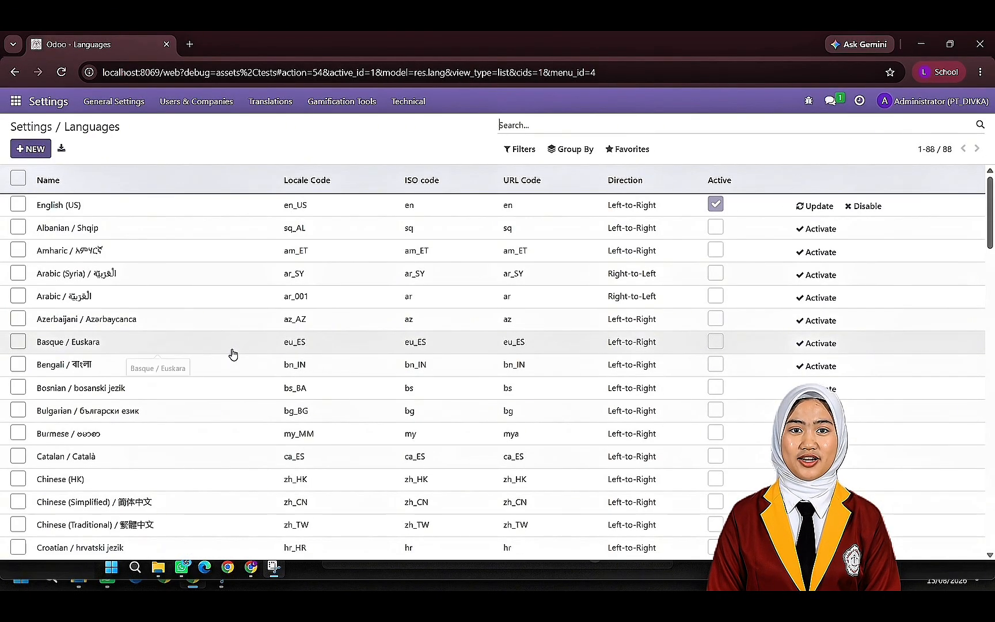
click(18, 205)
click(94, 210)
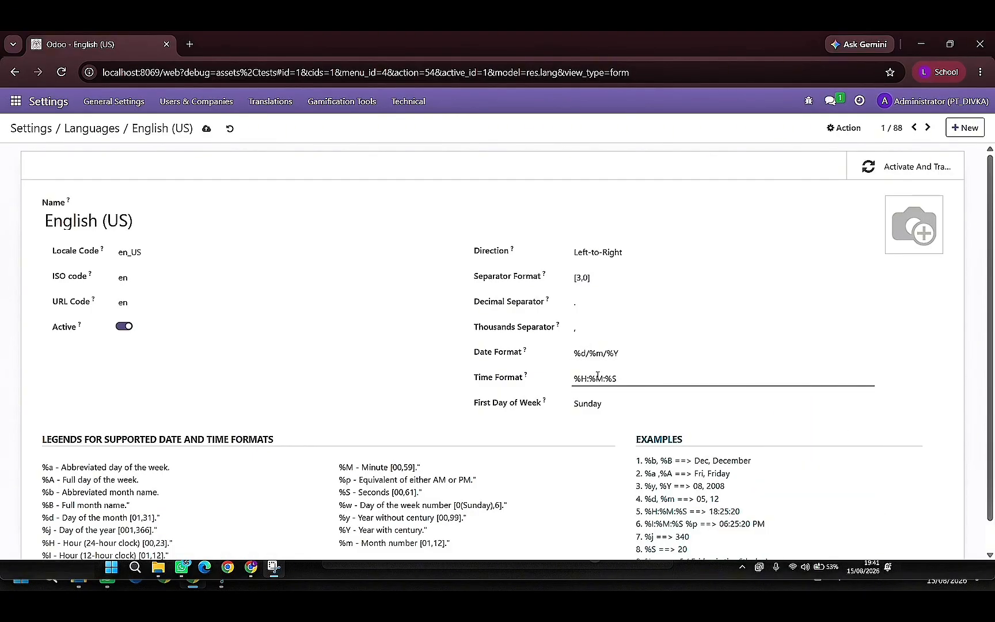
- Set the first day of the week to Monday for the English (US) language
click(605, 403)
click(594, 418)
scroll(693, 386, down, 1)
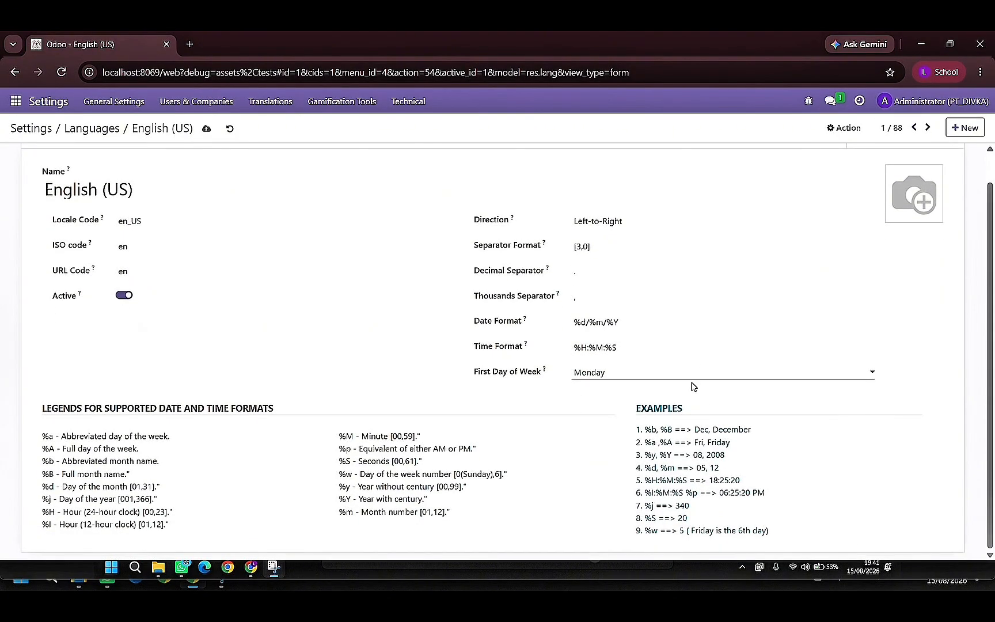
- Set the decimal separator to a comma and the thousands separator to a period, and save the language
click(585, 270)
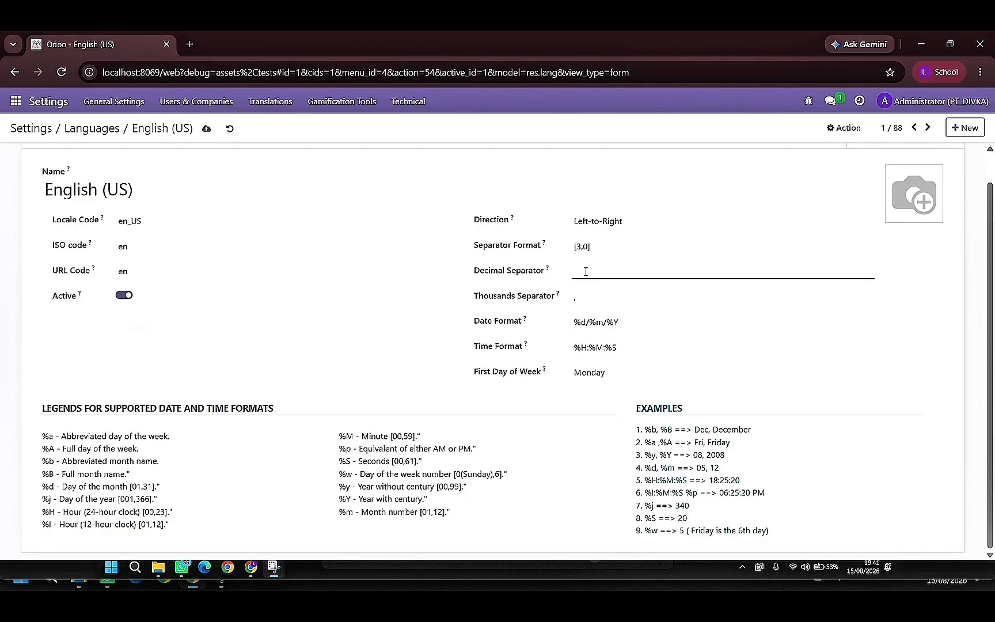
click(656, 296)
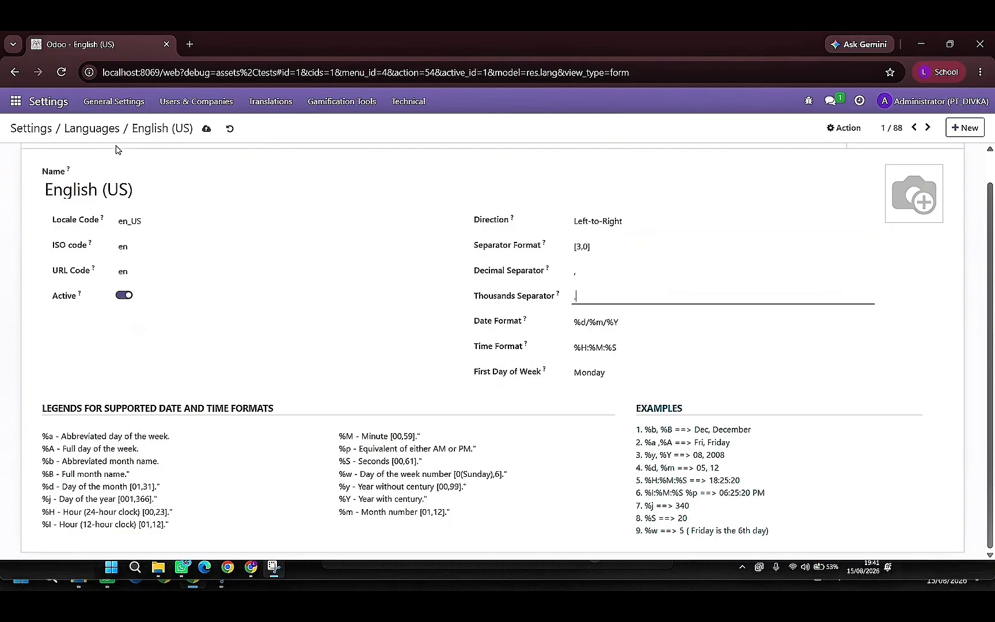
click(207, 130)
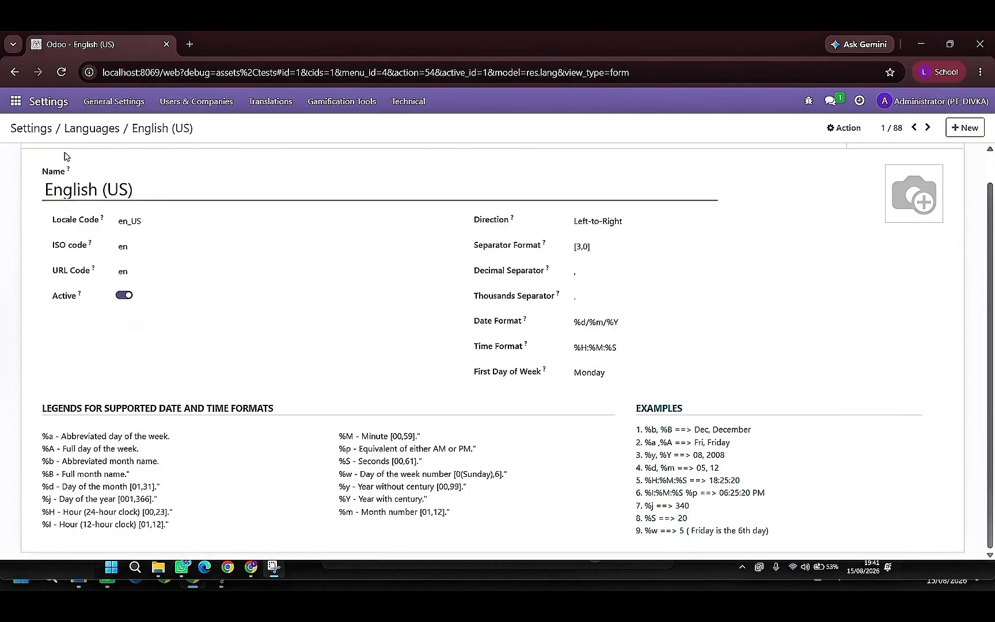
- Open the list of users from the settings and open the Administrator user's record
click(38, 108)
click(193, 102)
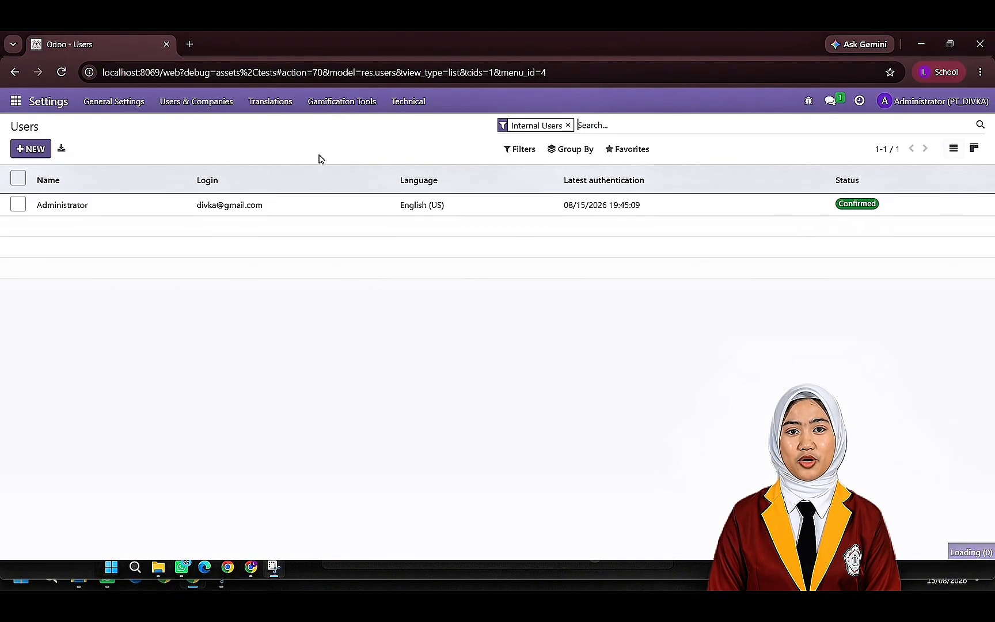
double_click(299, 211)
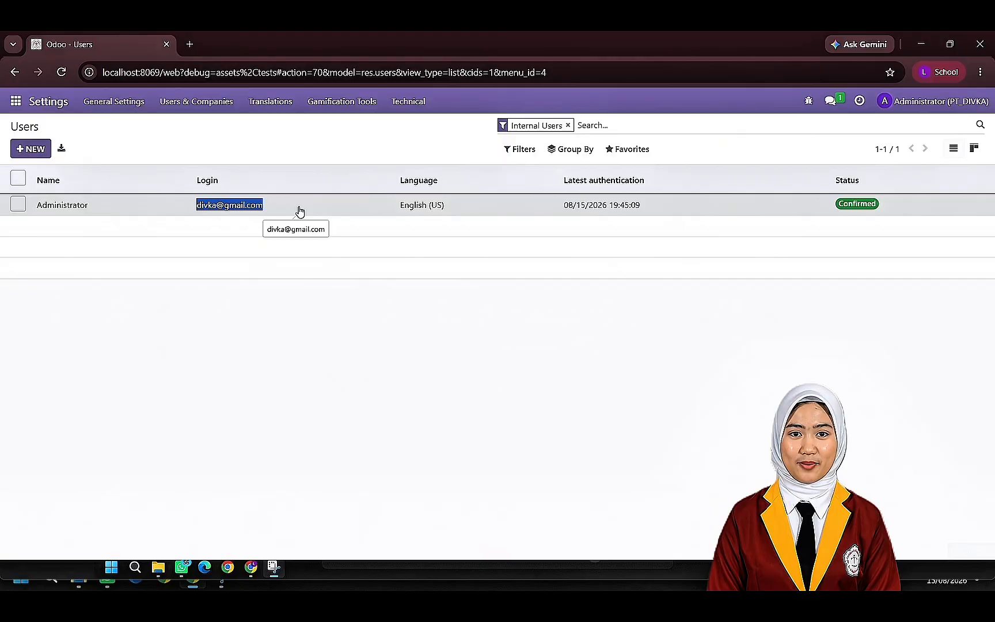
scroll(289, 368, down, 5)
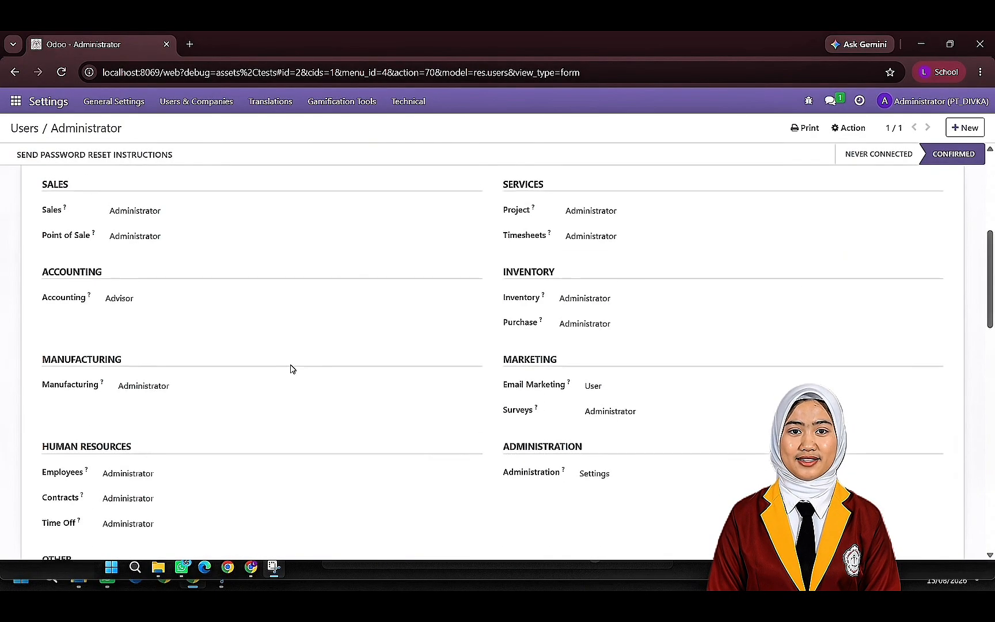
- Rename the Administrator user as PT_DIVKA
scroll(392, 363, up, 5)
click(105, 242)
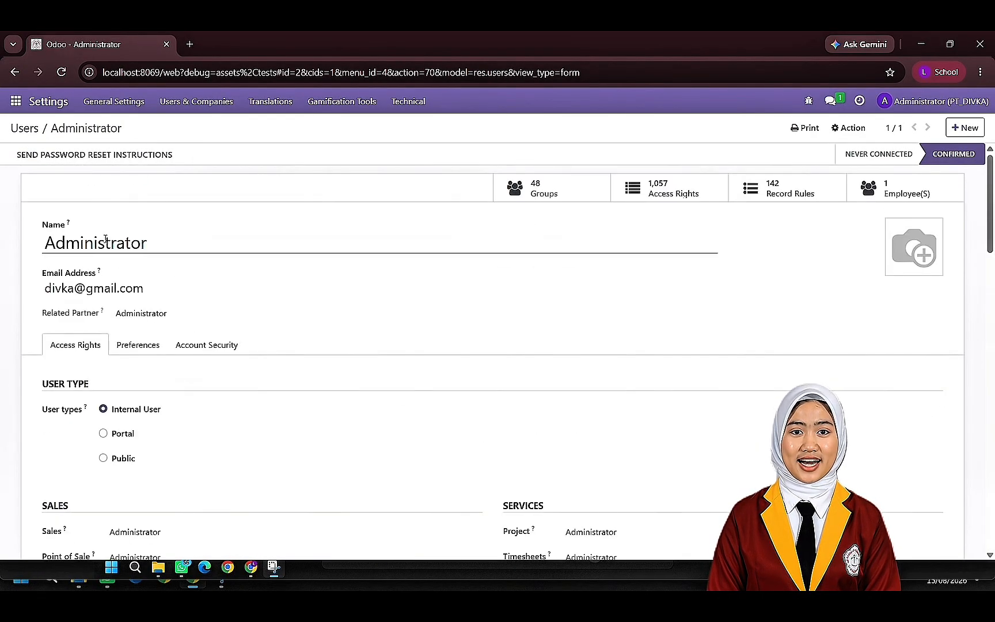
key(ctrl+a)
key(BackSpace)
text(P)
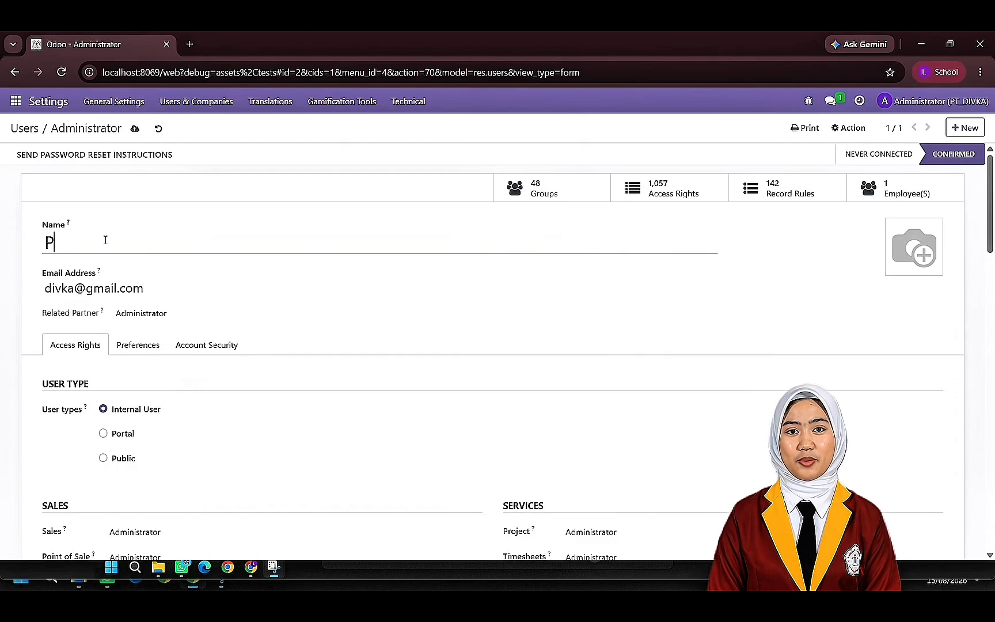
text(tT_DIVKA)
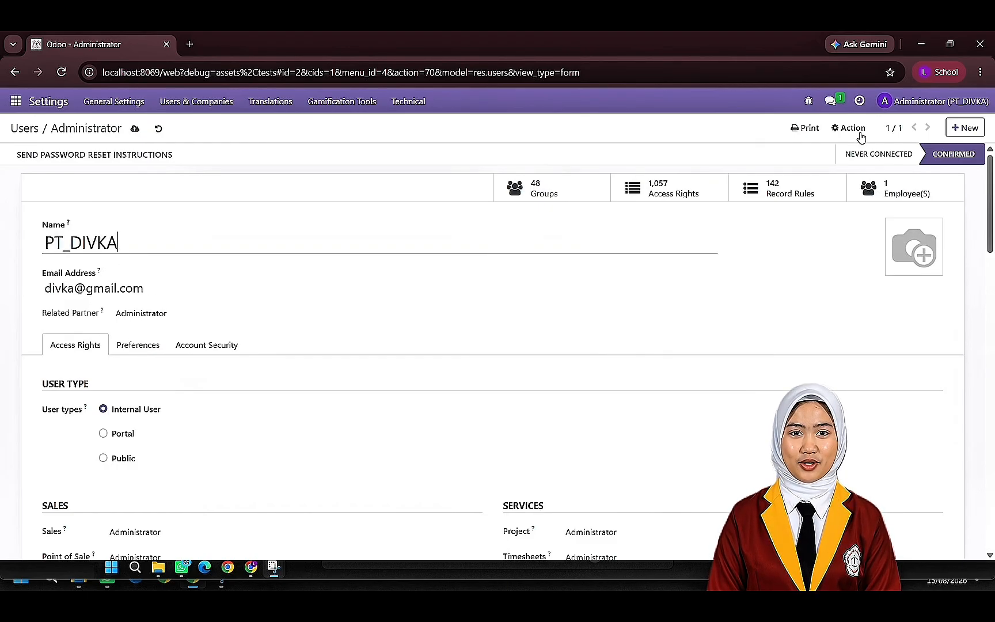
- Enable the technical rights for warnings on a partner (Account) and on a product or customer (Purchase)
scroll(110, 368, down, 1)
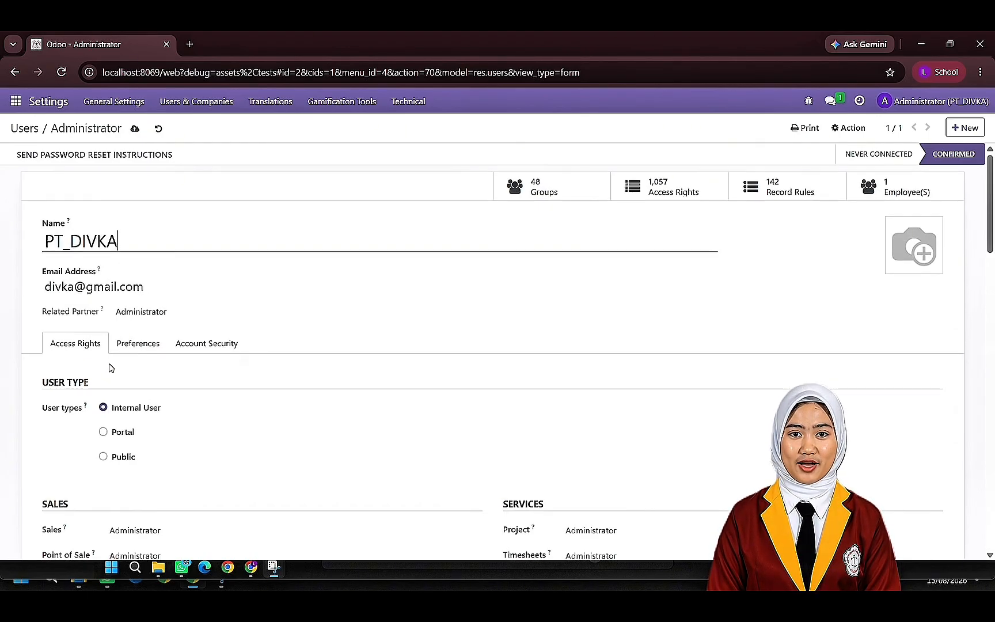
scroll(178, 340, up, 1)
scroll(127, 338, down, 3)
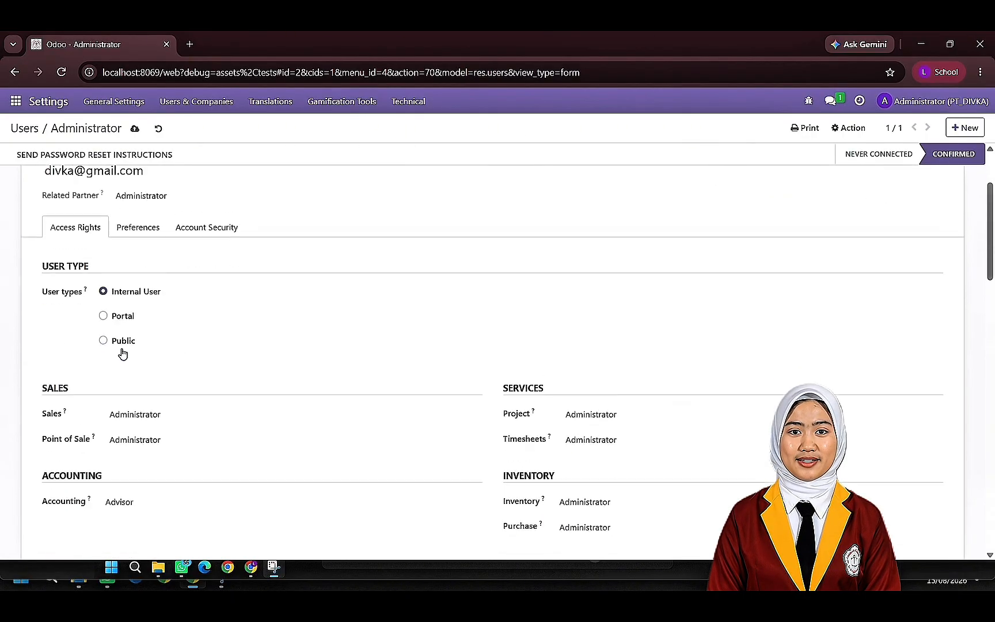
scroll(147, 409, down, 10)
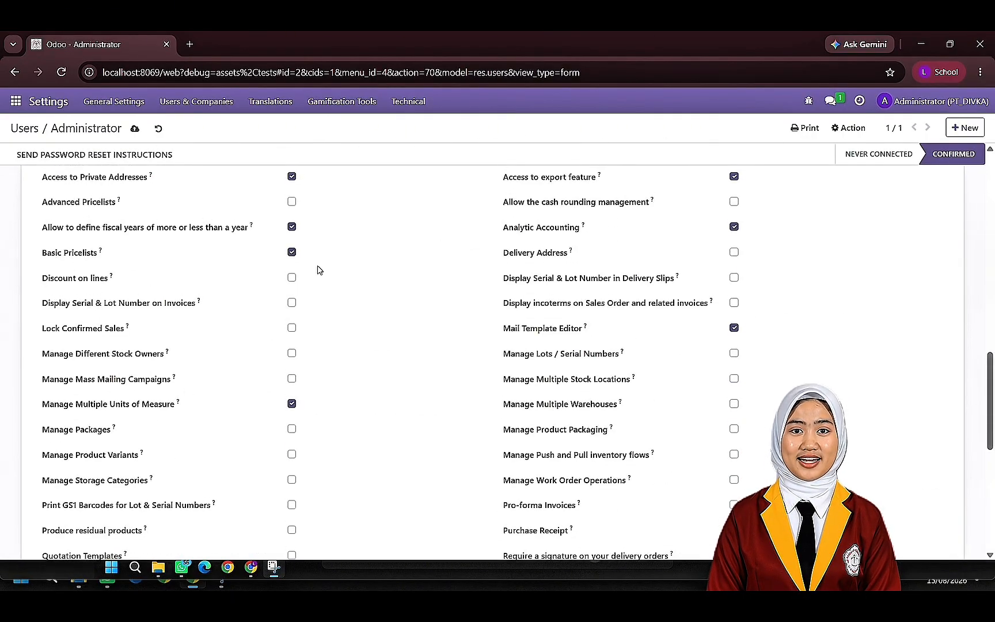
scroll(302, 251, up, 2)
click(292, 251)
click(292, 277)
- Enable Advanced Pricelists, Discount on lines, Display Serial & Lot Number on Invoices, Lock Confirmed Sales and Manage Different Stock Owners
scroll(295, 282, down, 1)
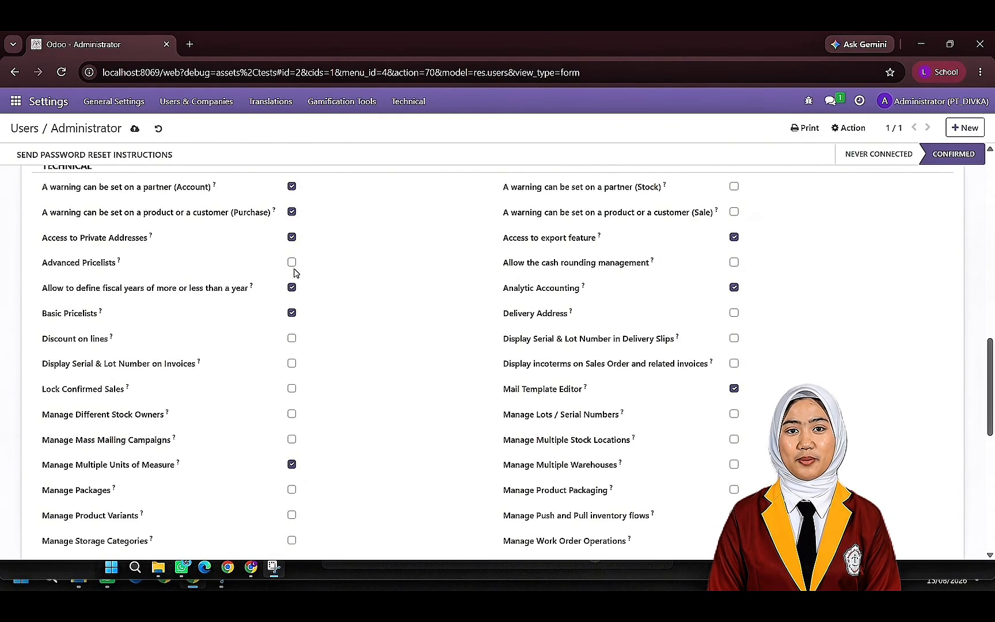
click(292, 262)
click(292, 338)
click(292, 363)
click(292, 388)
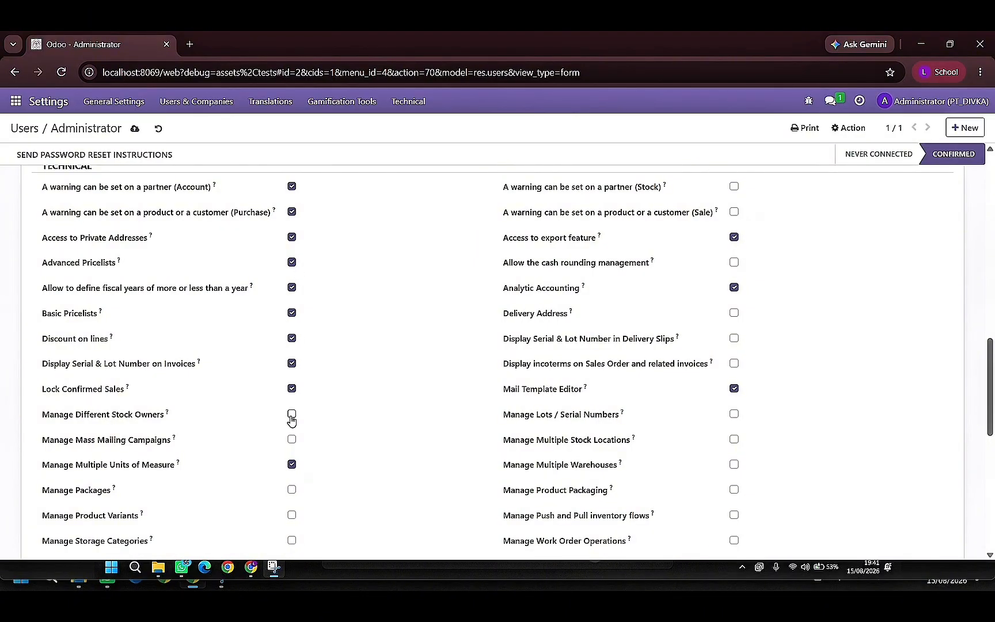
click(292, 414)
- Enable Manage Mass Mailing Campaigns, Manage Packages, Manage Product Variants and Manage Storage Categories
scroll(294, 381, down, 2)
click(292, 310)
click(292, 360)
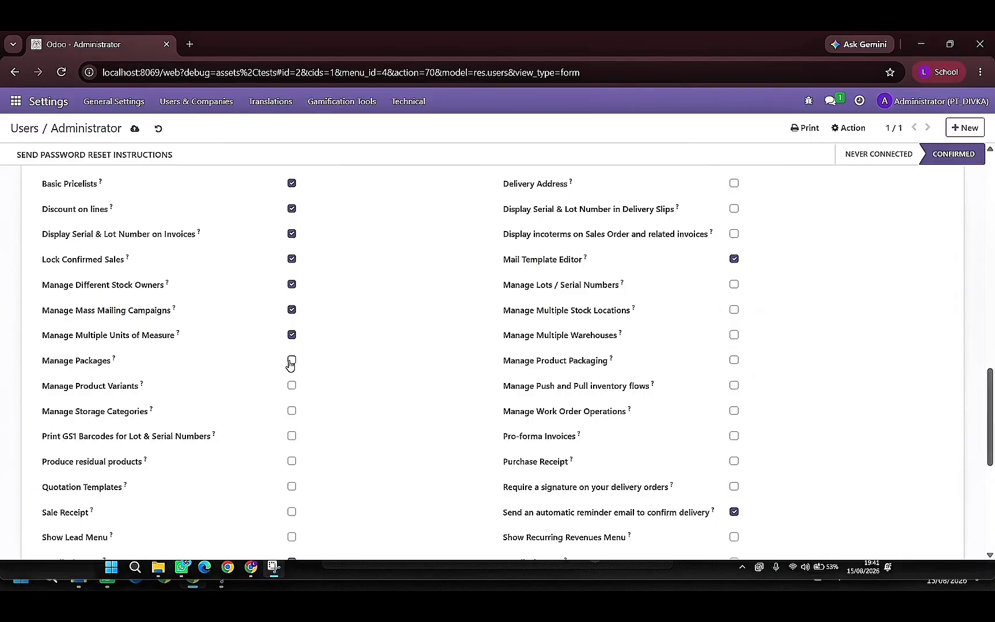
click(292, 361)
click(292, 385)
click(292, 411)
- Enable Print GS1 Barcodes for Lot & Serial Numbers, Produce residual products, Quotation Templates, Sale Receipt and Show Lead Menu
click(292, 436)
click(292, 461)
click(292, 487)
scroll(292, 501, down, 2)
click(292, 382)
click(292, 407)
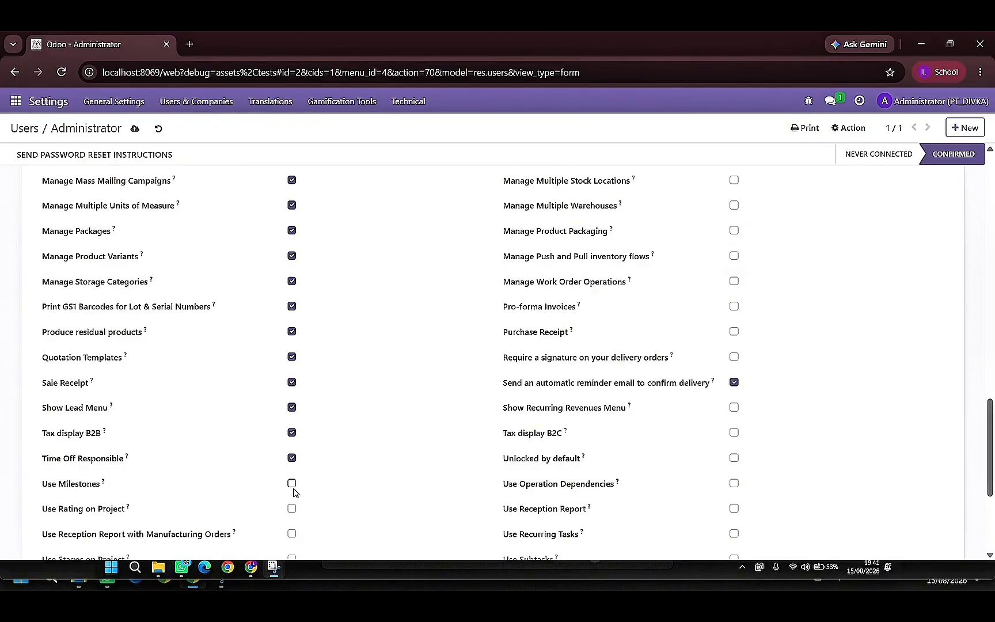
- Enable Use Milestones, Use Rating on Project, Use Reception Report with Manufacturing Orders, Use Stages on Project and Use Task Dependencies
click(292, 483)
click(292, 509)
click(292, 533)
scroll(293, 529, down, 1)
click(292, 493)
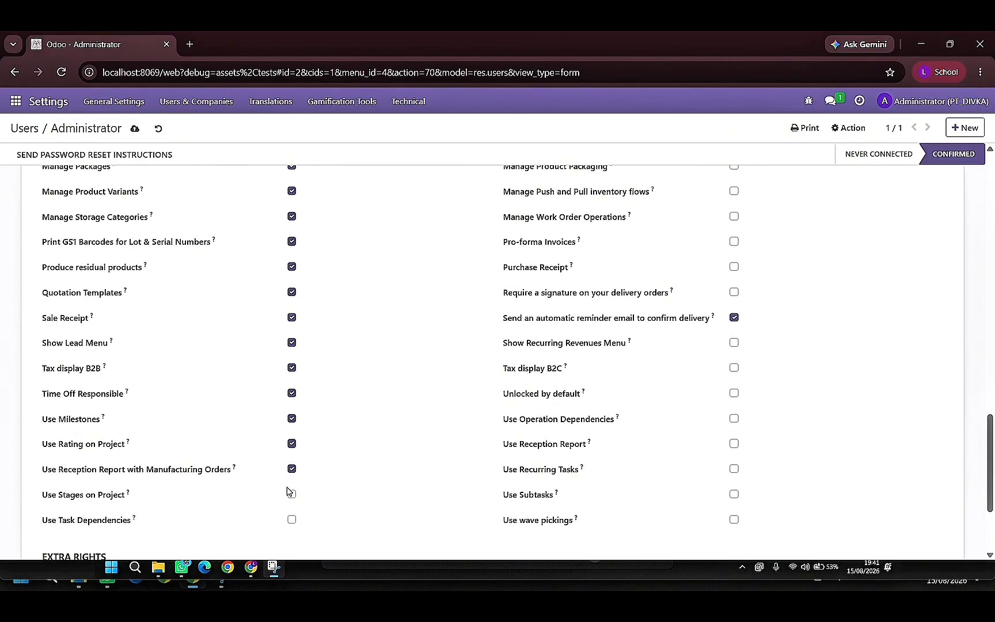
click(292, 518)
- Enable the warnings on a partner (Stock) and on a product or customer (Sale), and allow the cash rounding management
scroll(406, 448, down, 3)
scroll(633, 345, up, 10)
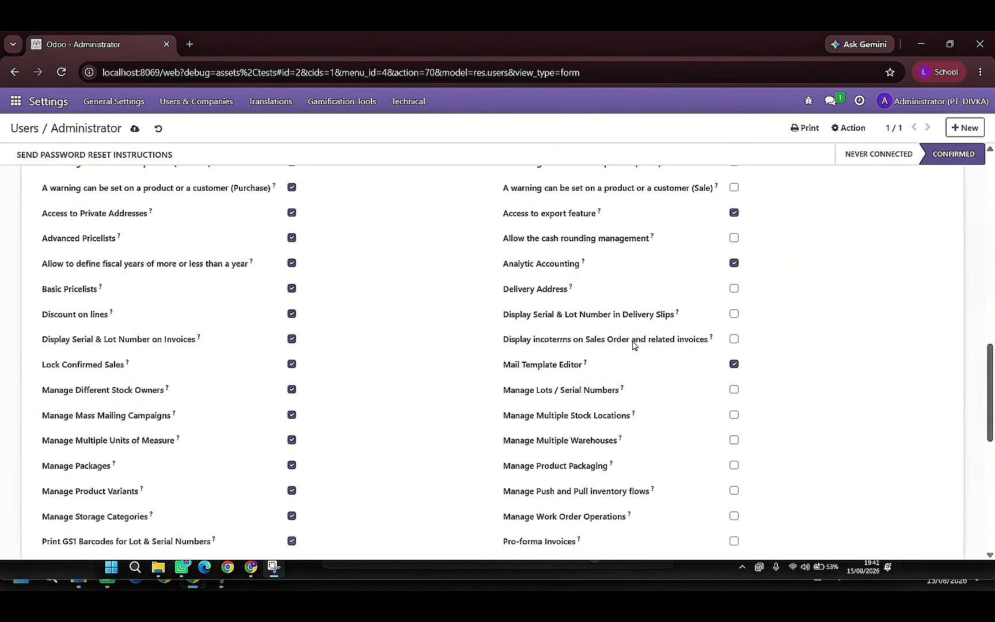
scroll(744, 346, down, 2)
click(734, 356)
click(734, 382)
scroll(734, 389, down, 1)
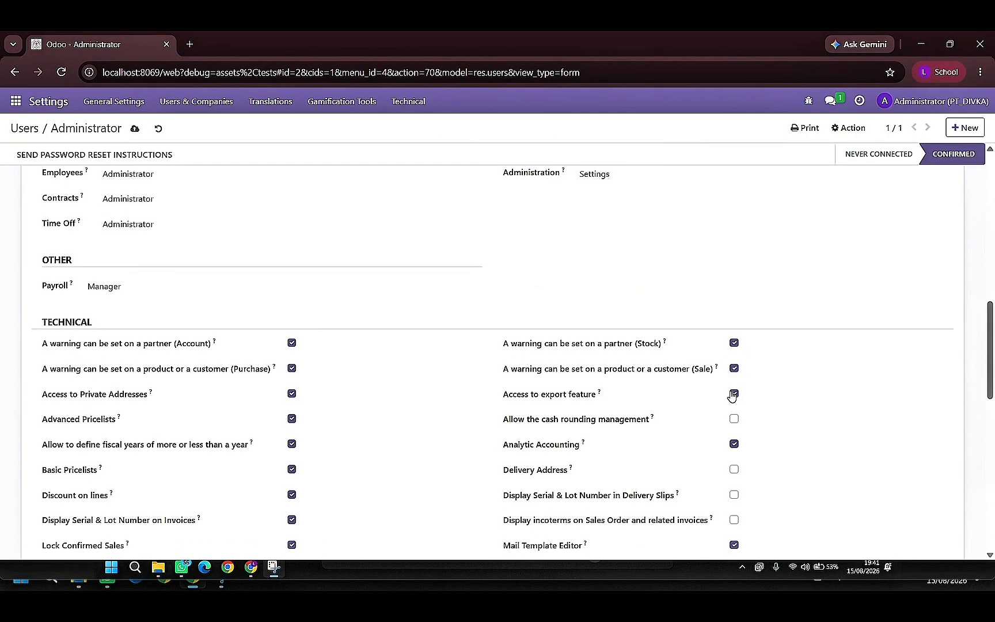
click(735, 367)
- Enable Delivery Address, Display Serial & Lot Number in Delivery Slips, and Display incoterms on Sales Order and related invoices
scroll(736, 375, down, 2)
click(734, 288)
click(735, 314)
click(734, 339)
- Enable managing Lots / Serial Numbers, Multiple Stock Locations, Multiple Warehouses, Product Packaging, Push and Pull inventory flows, and Work Order Operations
scroll(735, 340, down, 1)
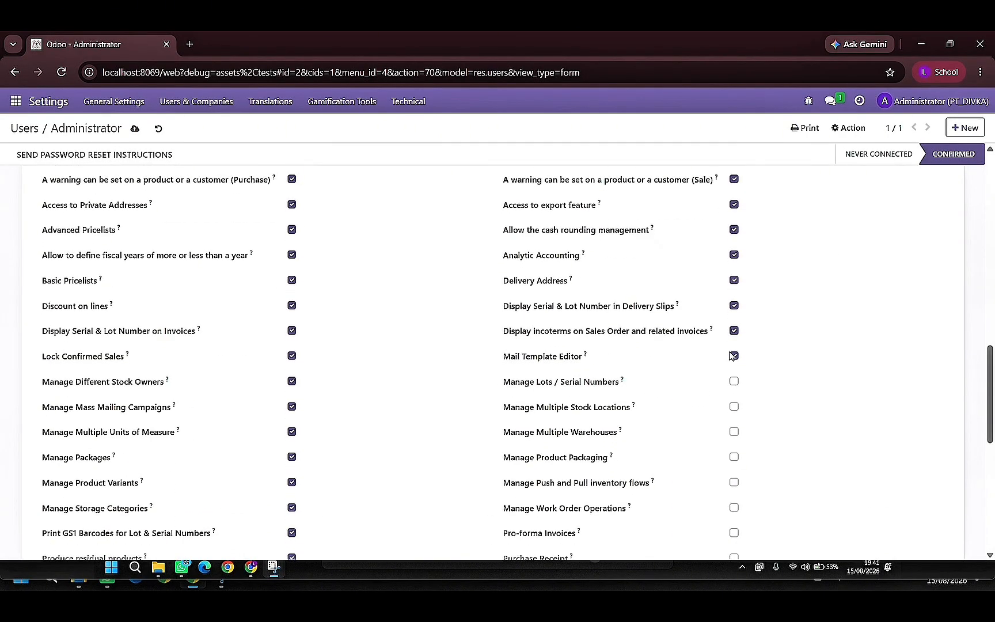
click(735, 324)
click(735, 350)
click(734, 375)
click(734, 400)
click(735, 426)
click(734, 451)
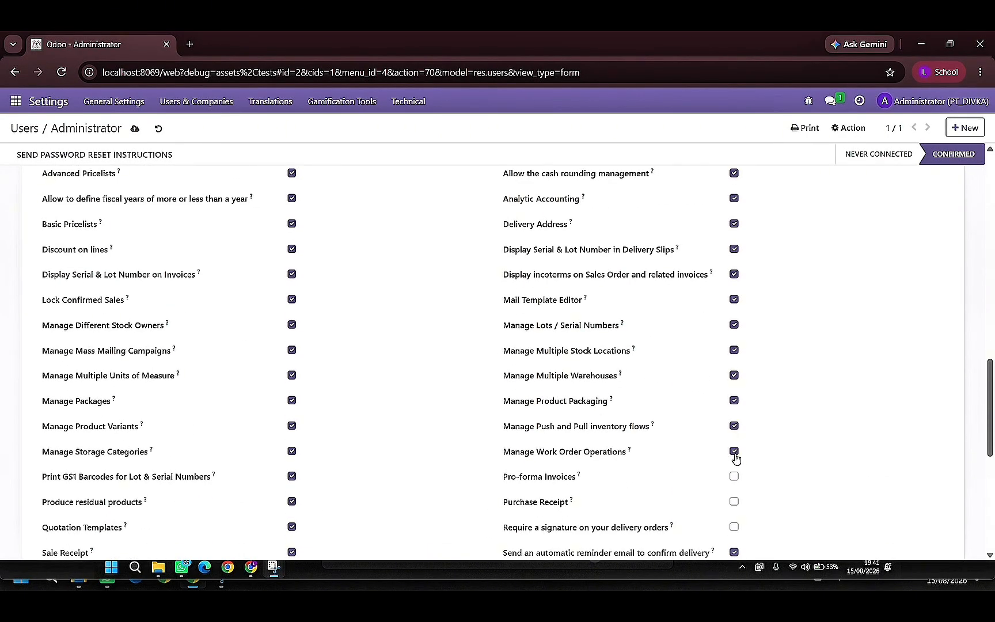
- Enable Pro-forma Invoices, Purchase Receipt, Require a signature on your delivery orders, Show Recurring Revenues Menu and Unlocked by default
click(735, 476)
click(734, 502)
scroll(734, 501, down, 1)
scroll(734, 500, down, 2)
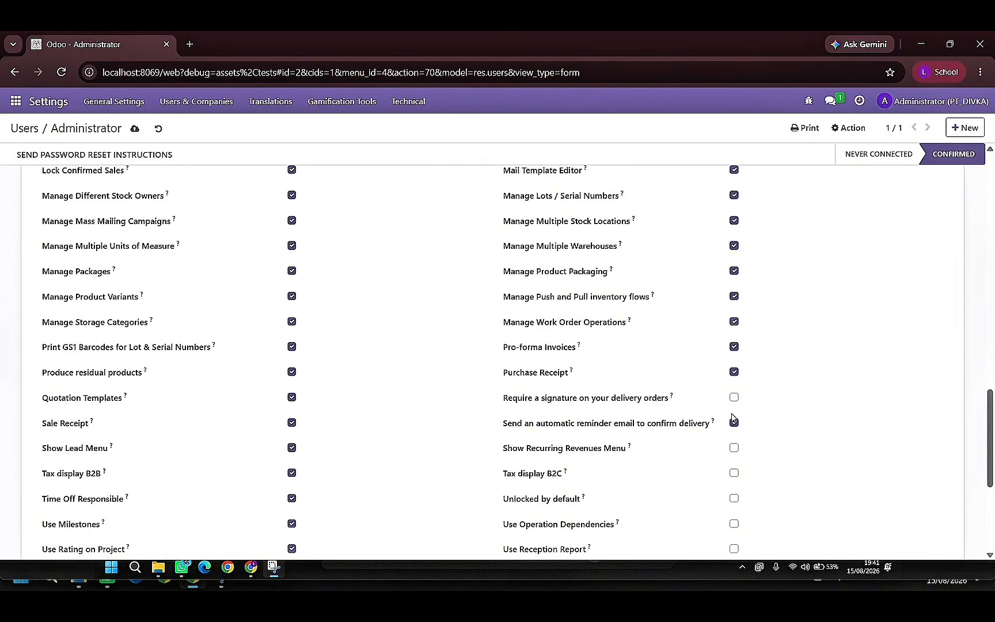
click(733, 399)
click(734, 448)
click(734, 499)
- Enable Use Operation Dependencies, Use Reception Report, Use Recurring Tasks, Use Subtasks and Use wave pickings
scroll(737, 463, down, 1)
click(734, 459)
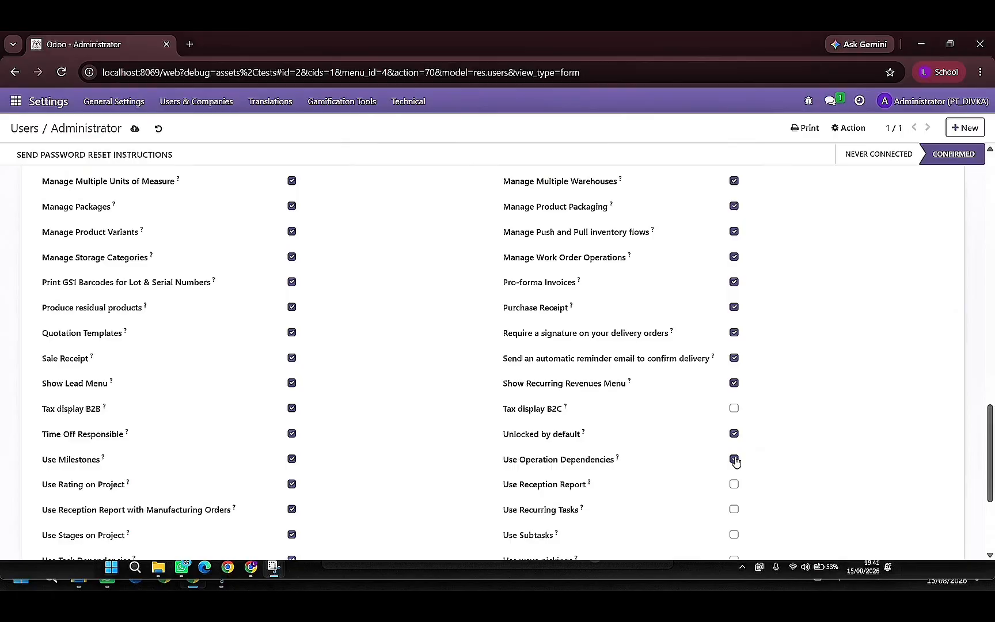
scroll(737, 461, down, 1)
click(735, 419)
click(735, 445)
click(734, 470)
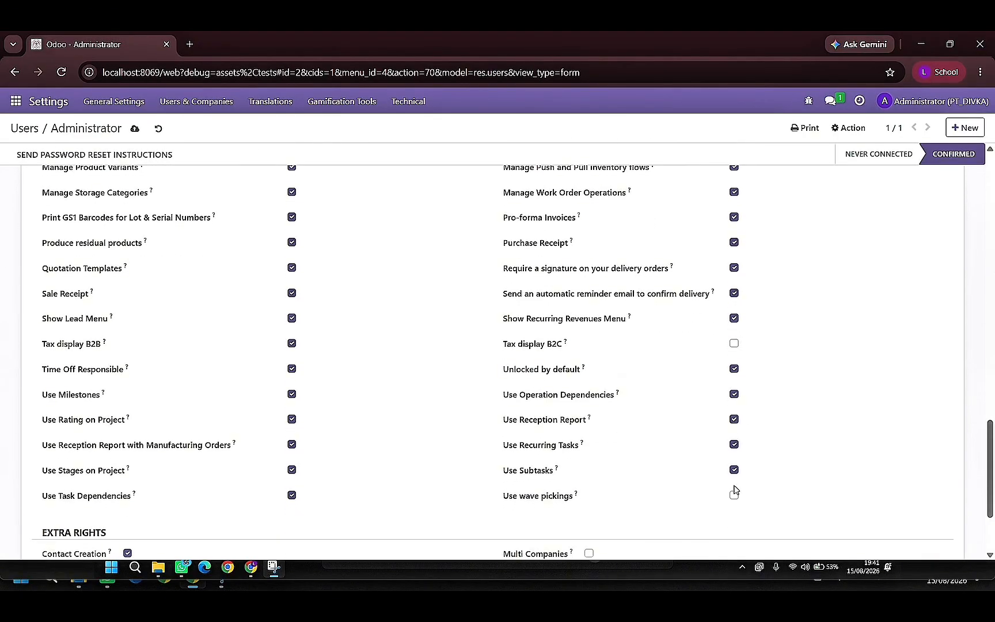
click(734, 495)
- Review the PT_DIVKA user's technical and extra rights and the access levels assigned for each application
scroll(572, 364, down, 2)
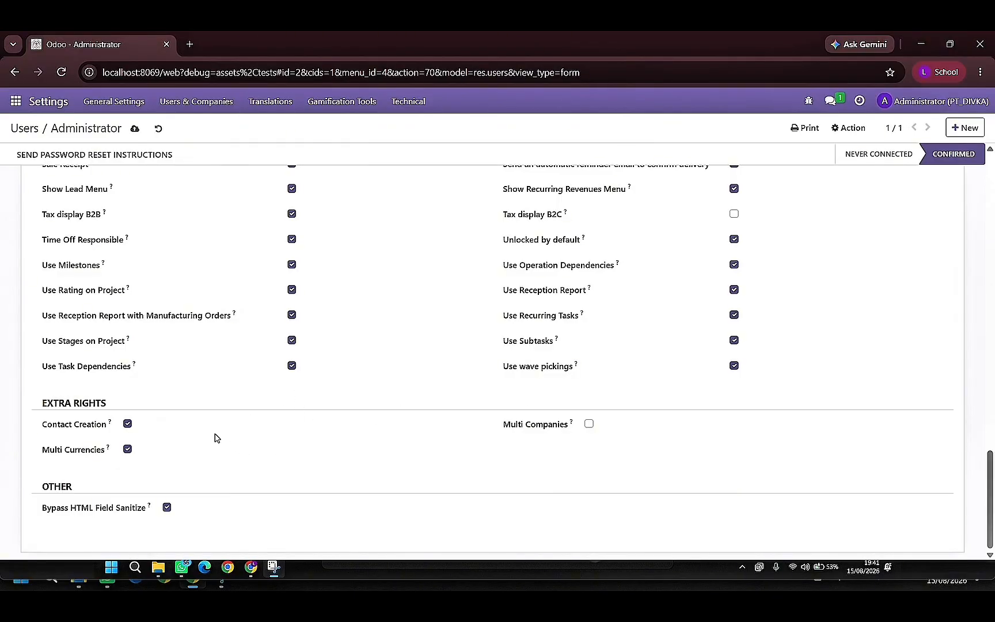
scroll(265, 453, up, 6)
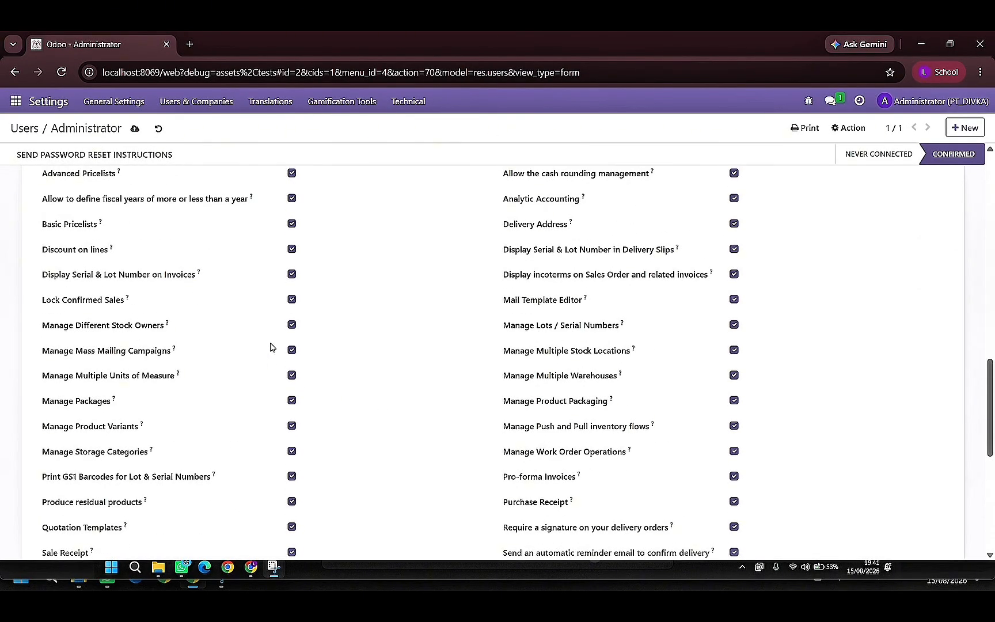
scroll(271, 347, up, 14)
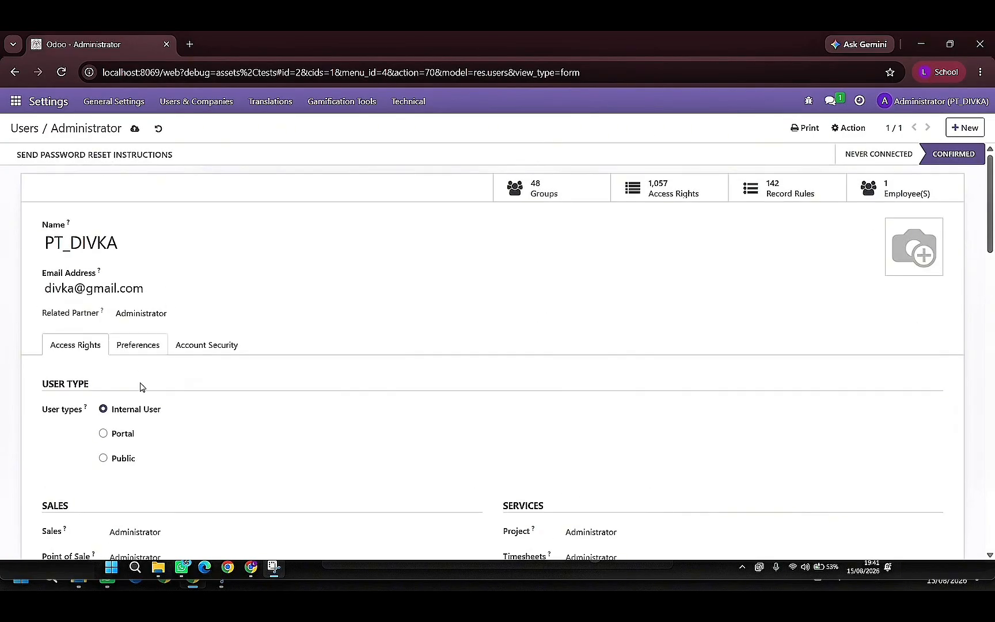
scroll(176, 420, down, 1)
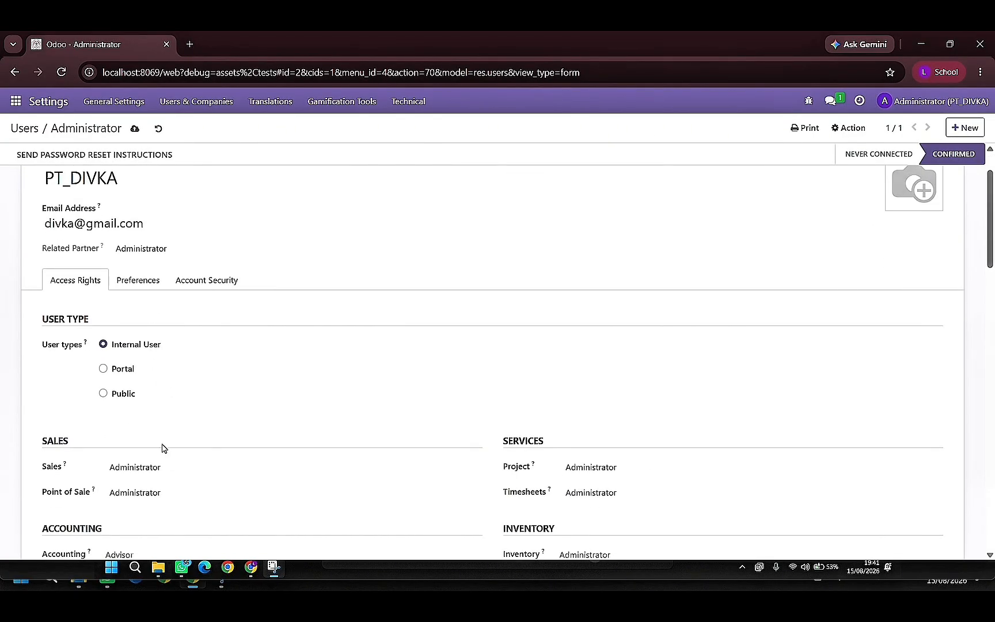
scroll(162, 446, down, 2)
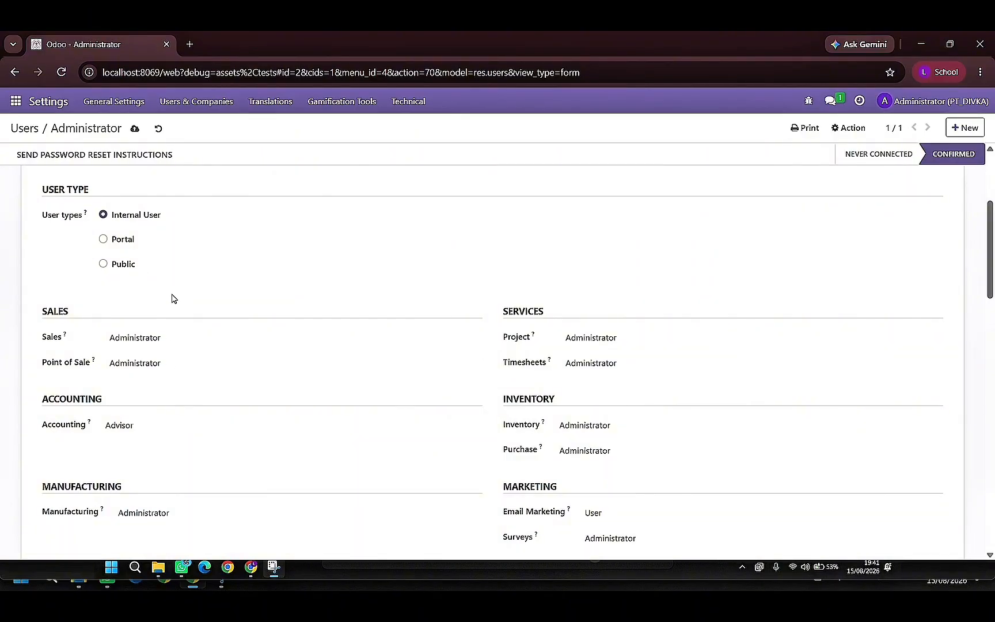
scroll(561, 367, down, 4)
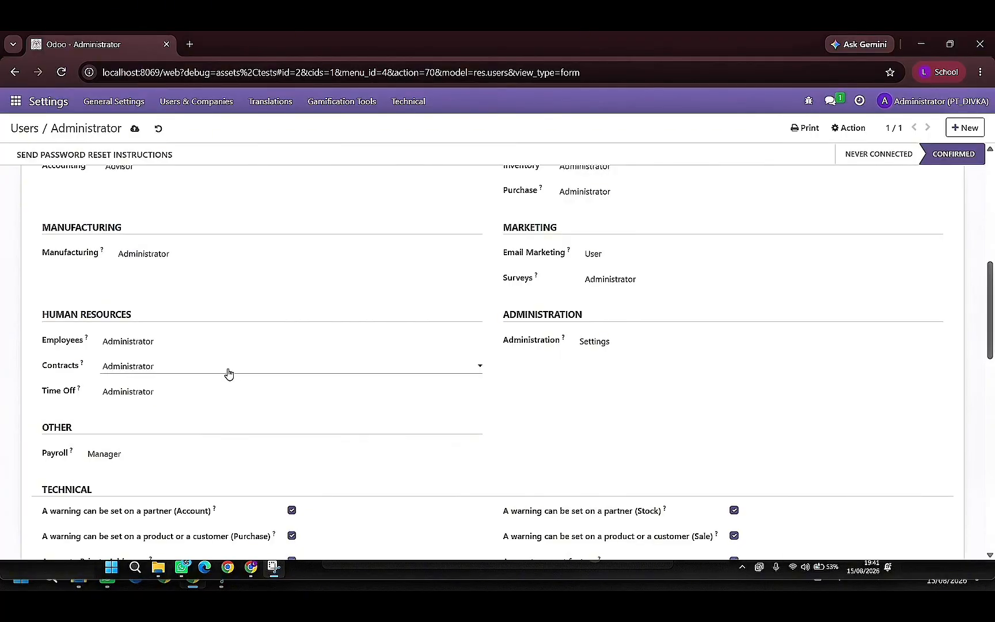
scroll(228, 373, up, 2)
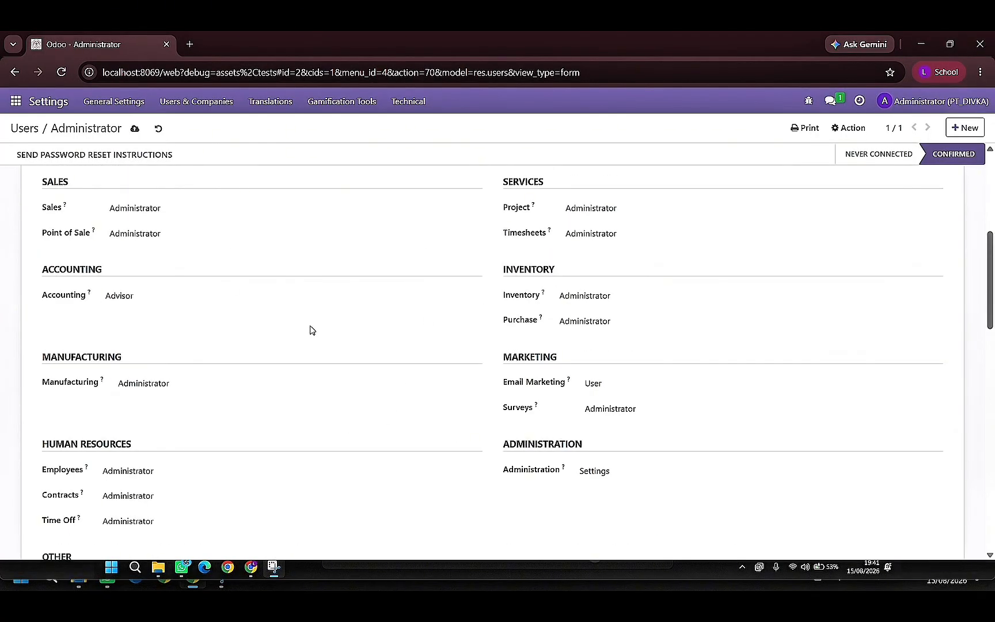
- Open the logged-in administrator's own profile preferences and review the contact details, notification, language and timezone settings
scroll(310, 330, up, 5)
scroll(210, 501, down, 3)
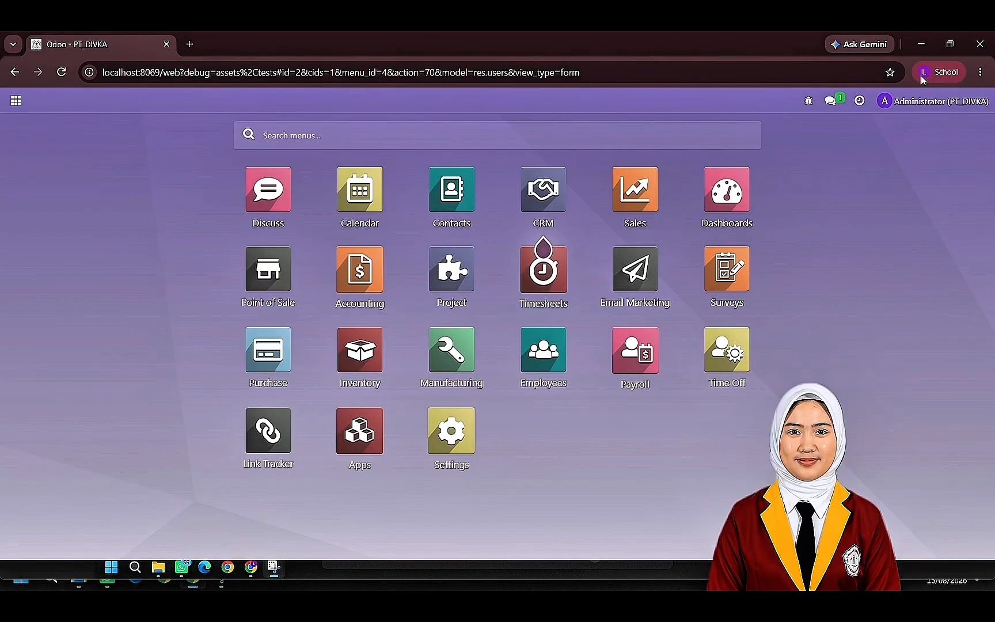
click(921, 101)
click(914, 195)
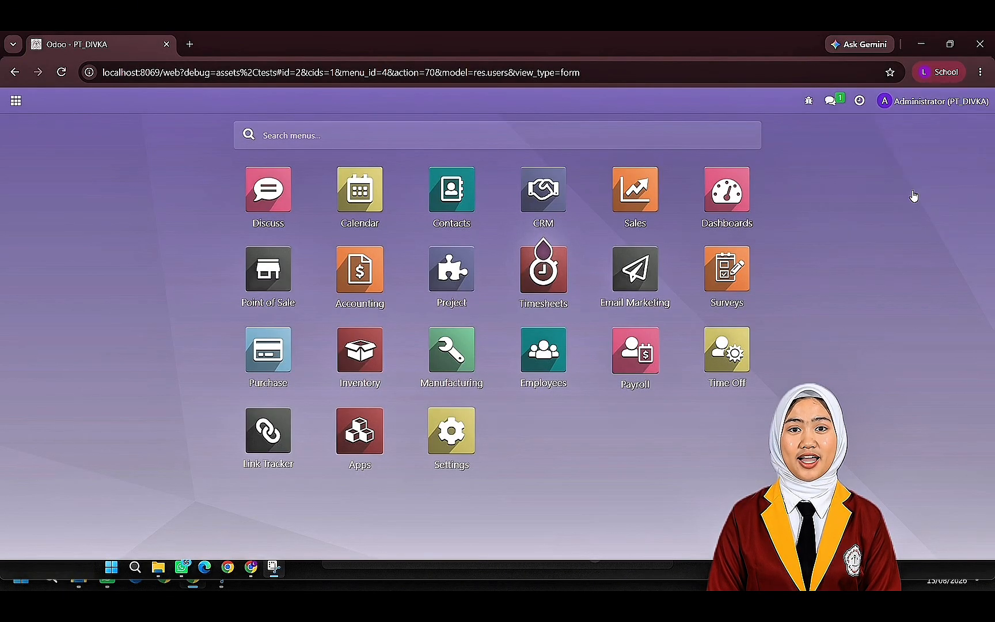
click(922, 101)
click(924, 189)
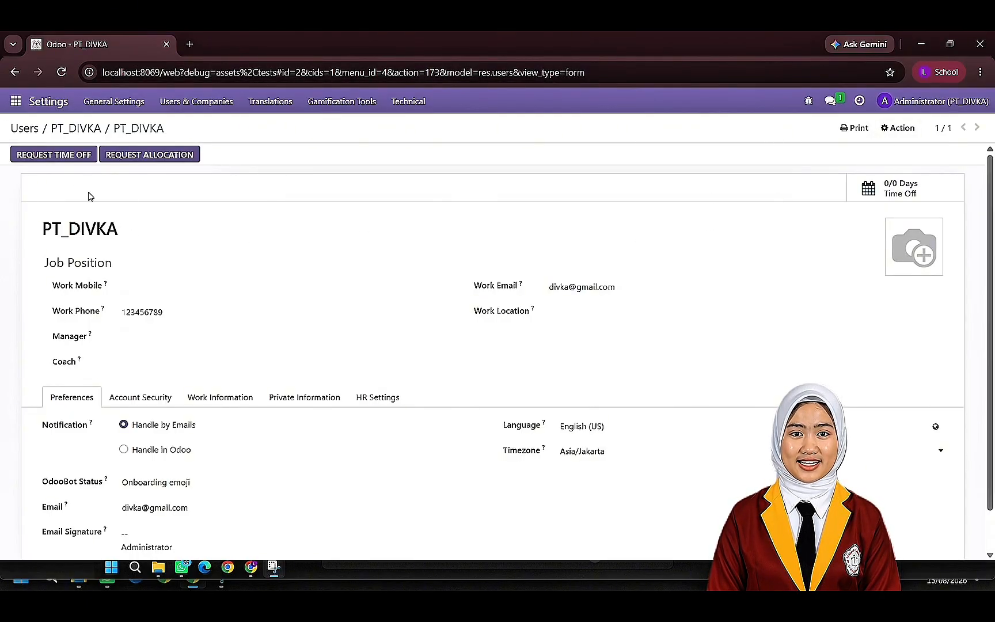
scroll(211, 164, down, 1)
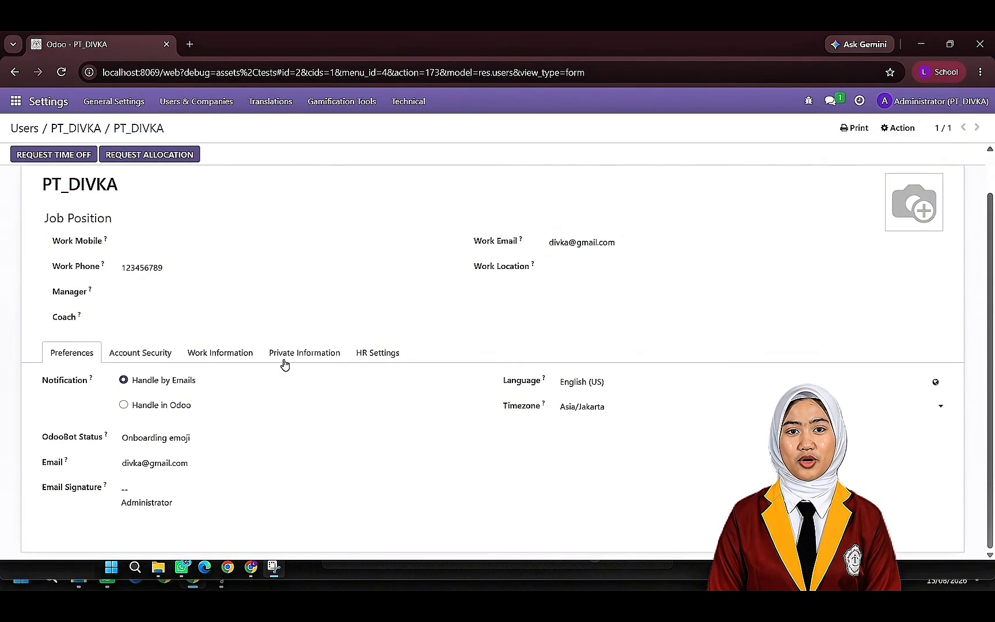
scroll(745, 206, up, 1)
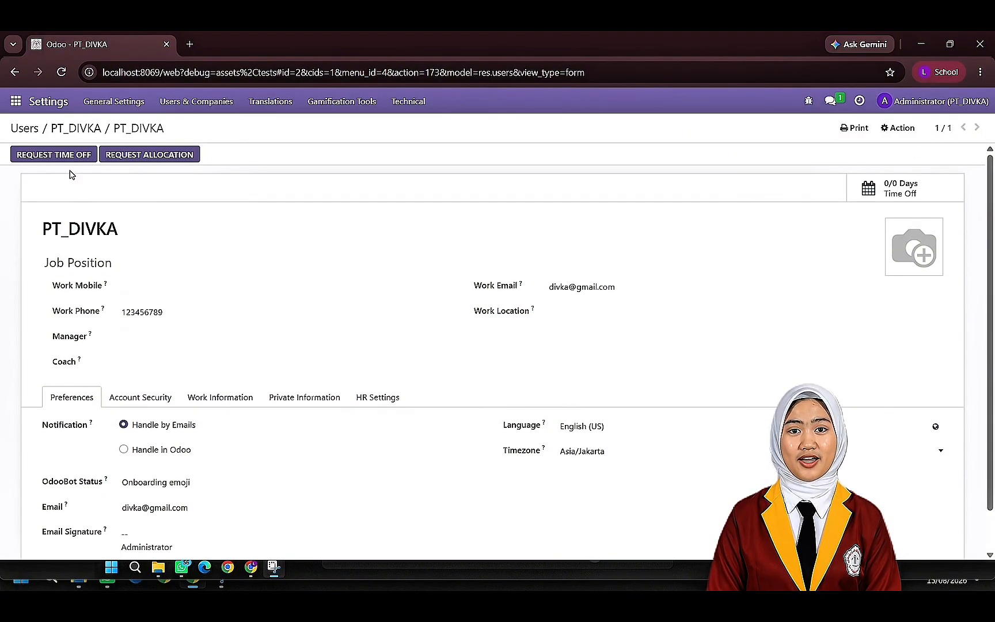
- Create a new company record in the Companies list and name it PT_DIVKA
click(199, 101)
click(194, 167)
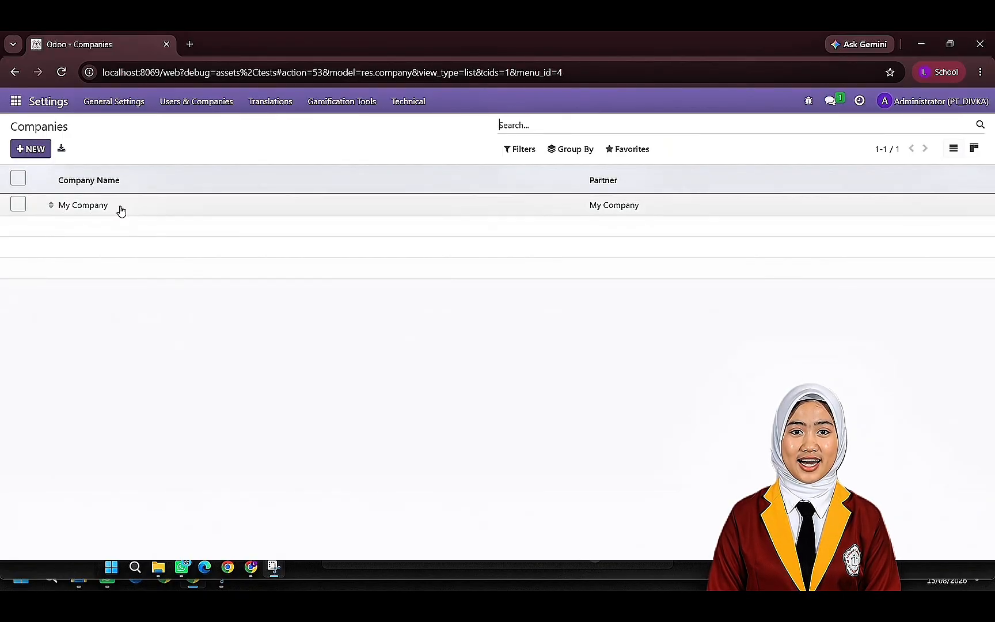
click(44, 151)
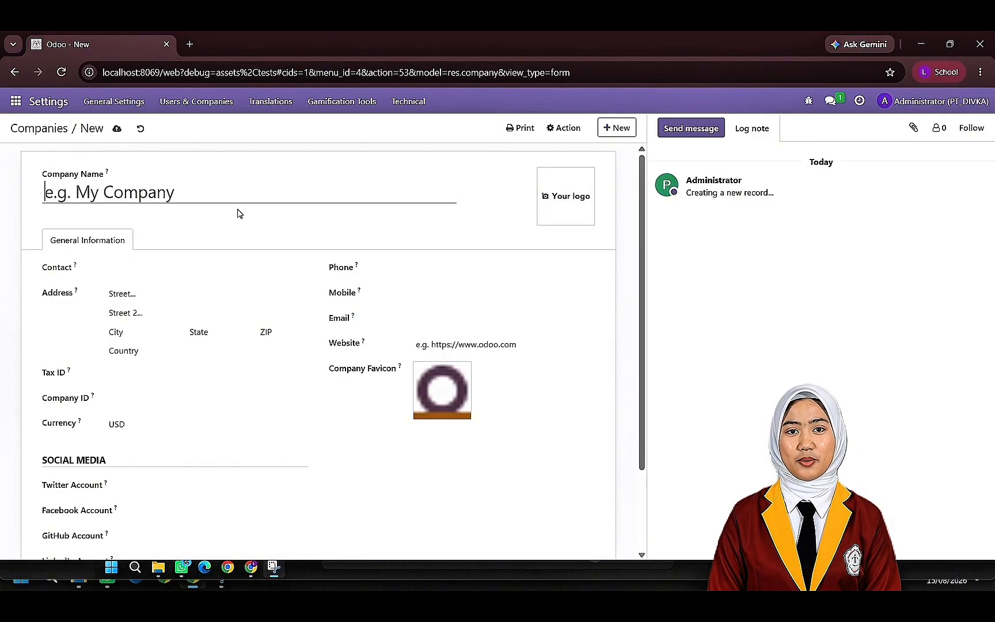
text(Divka)
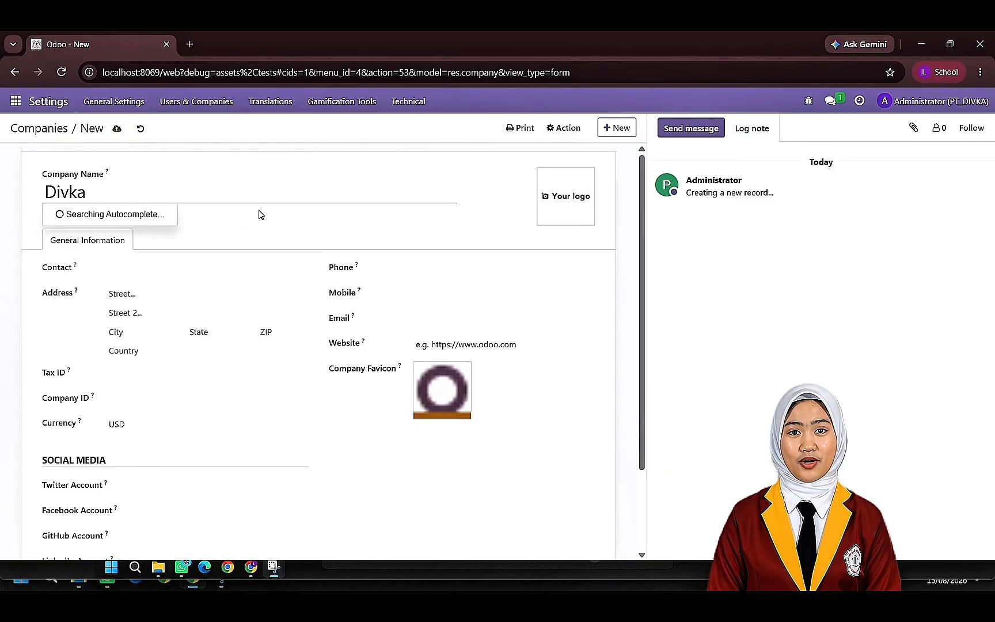
key(BackSpace)
key(BackSpace)
key(BackSpace)
key(BackSpace)
key(BackSpace)
text(PT)
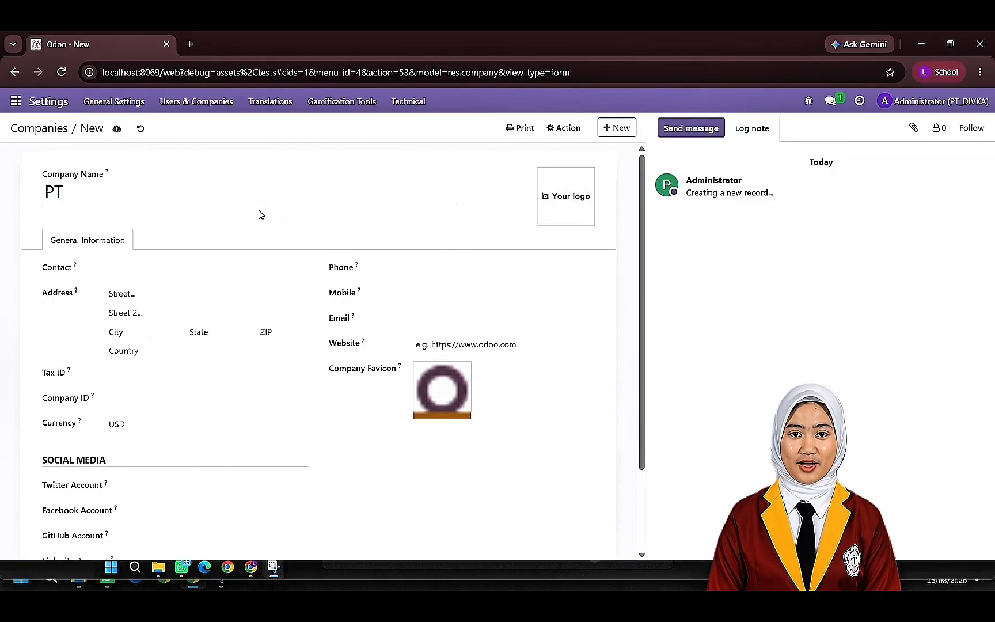
text(_DIVKA)
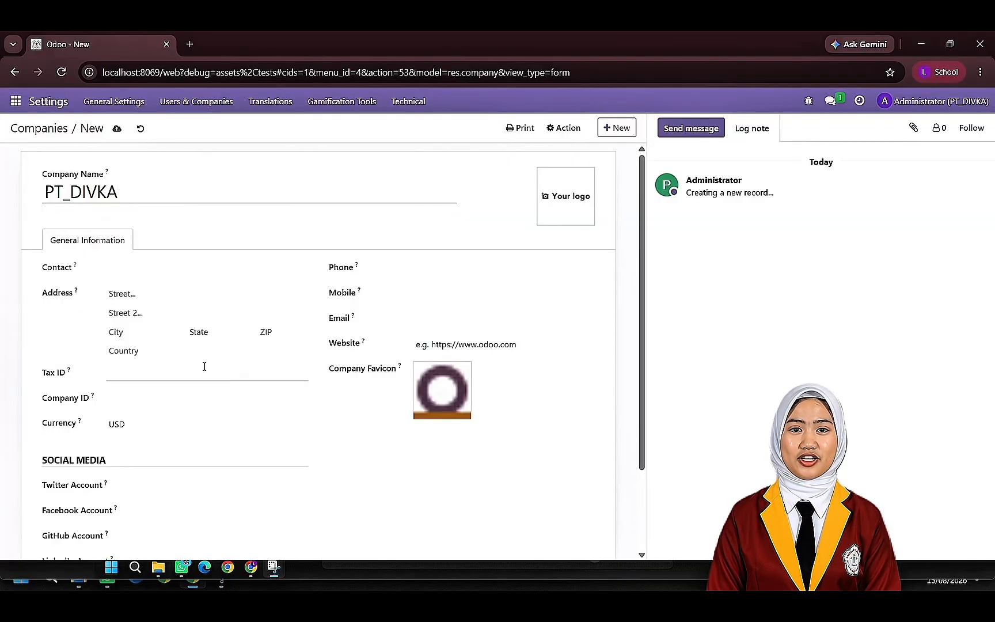
- Fill in the new company's address with its street, city, state and ZIP code
click(128, 293)
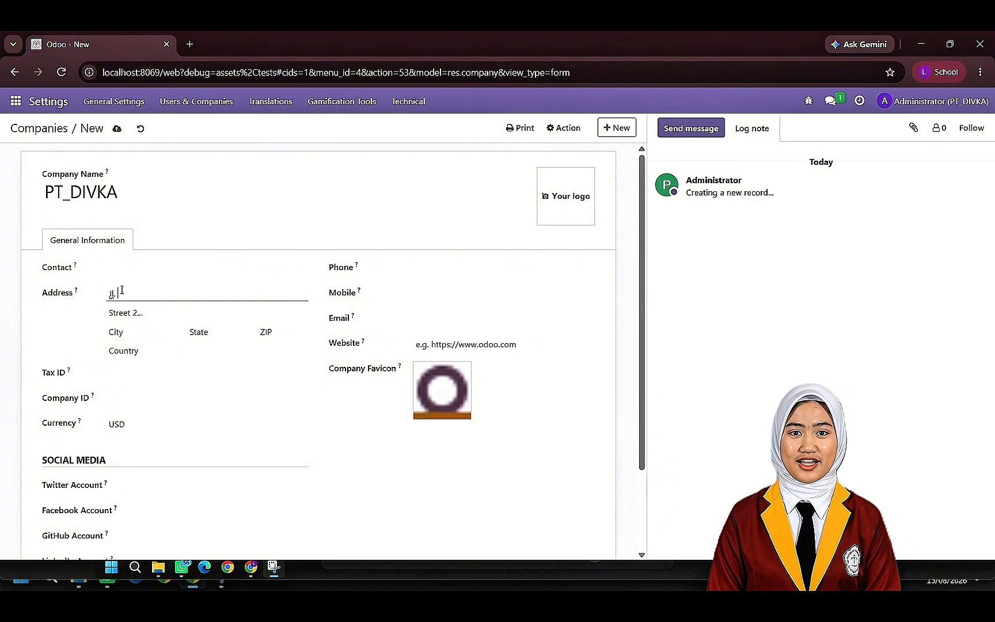
text(Jl. Pagar Alam)
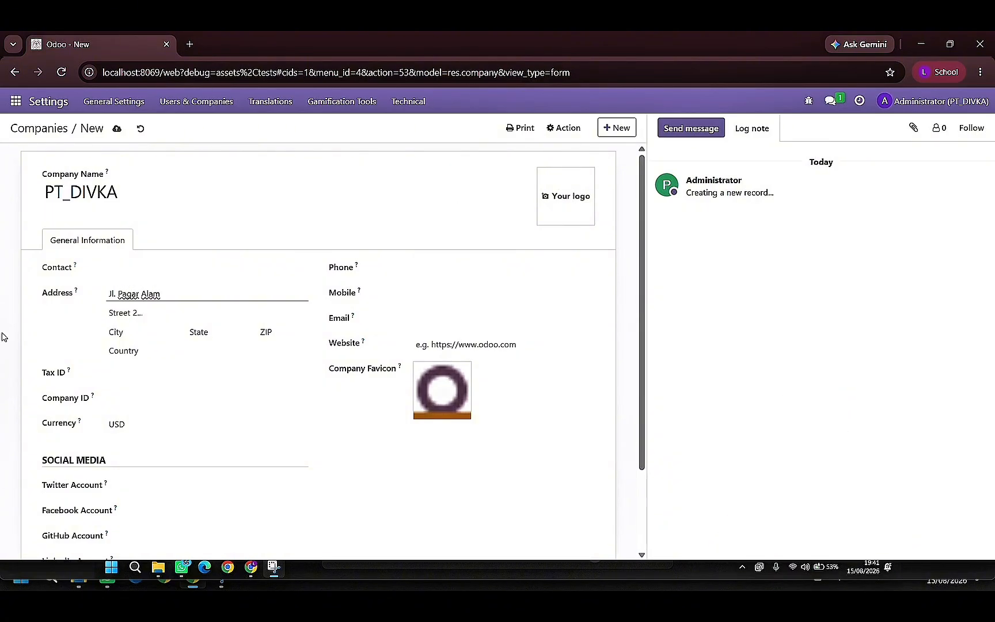
click(124, 333)
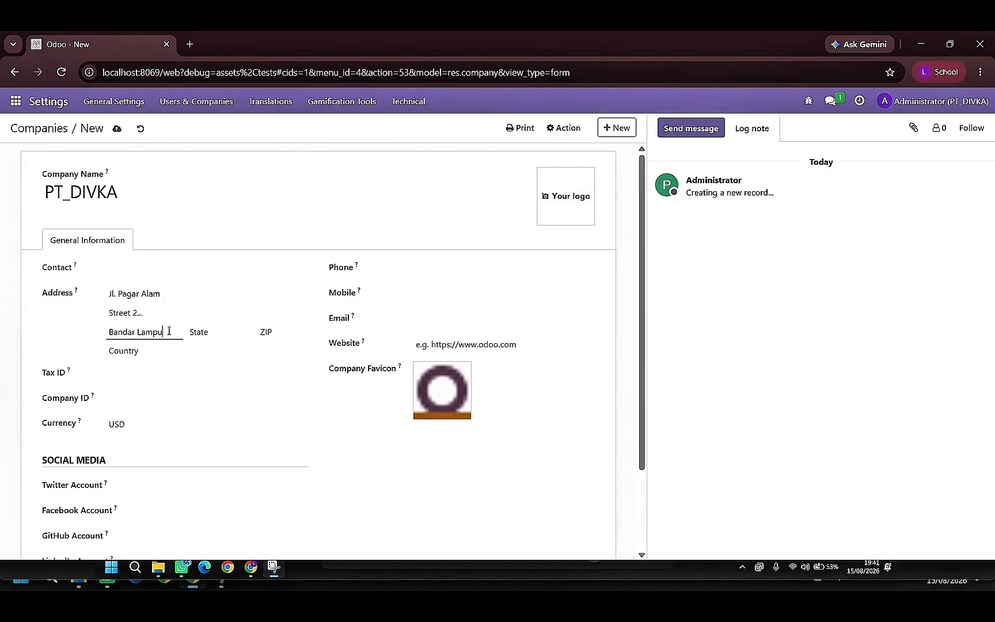
click(199, 332)
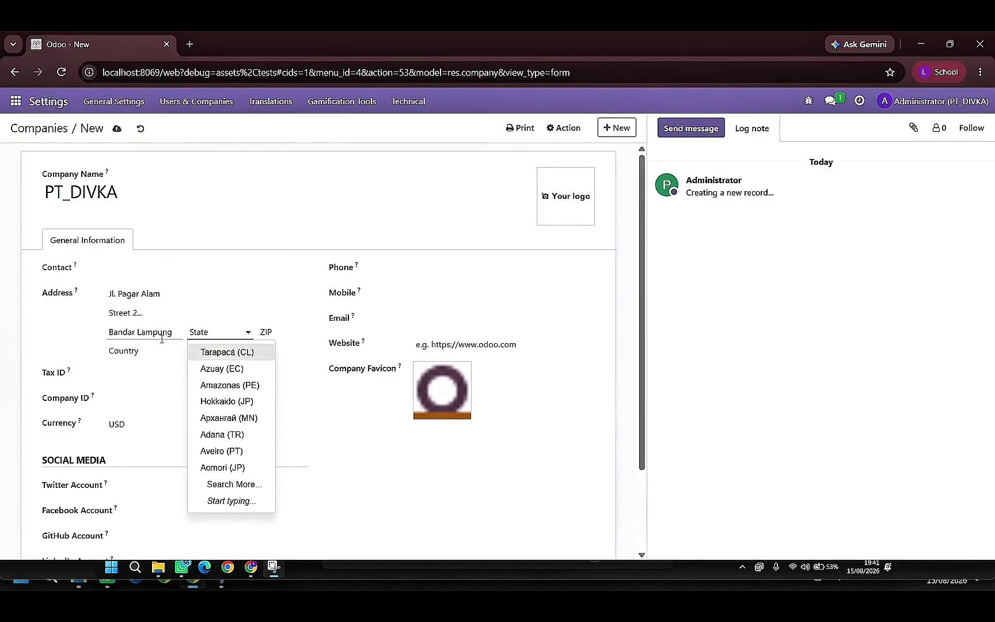
text(Lamp)
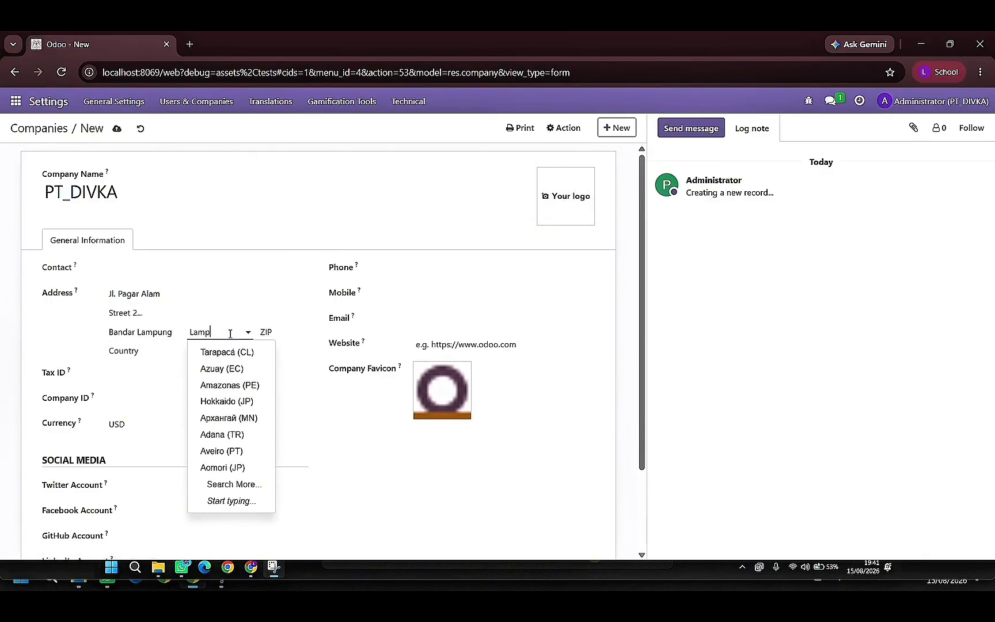
text(ung)
key(Return)
click(283, 332)
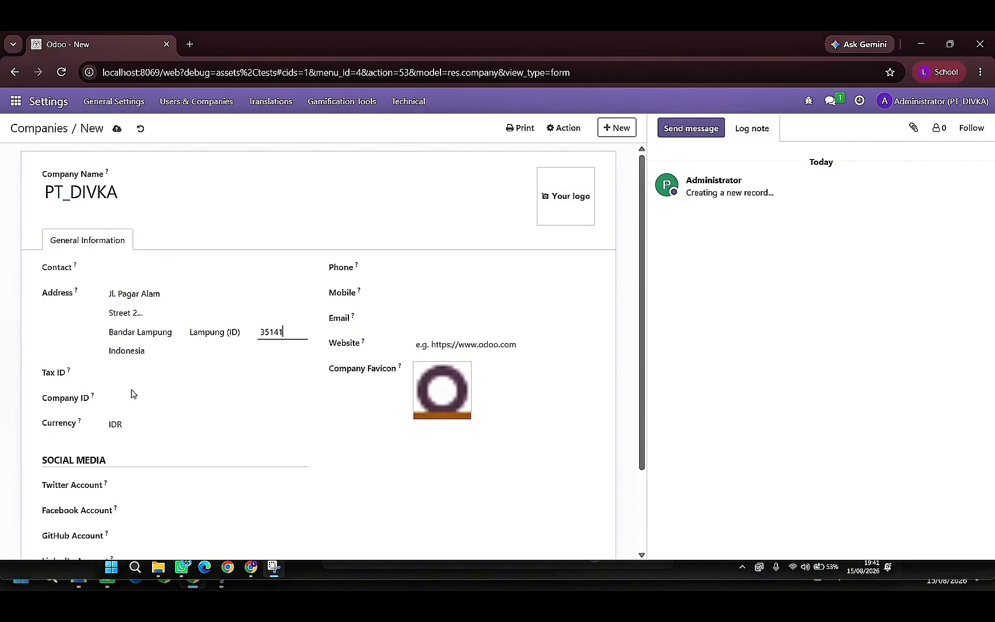
- Enter the company's phone number and save the PT_DIVKA company record
click(371, 272)
click(454, 264)
mouse_move(451, 383)
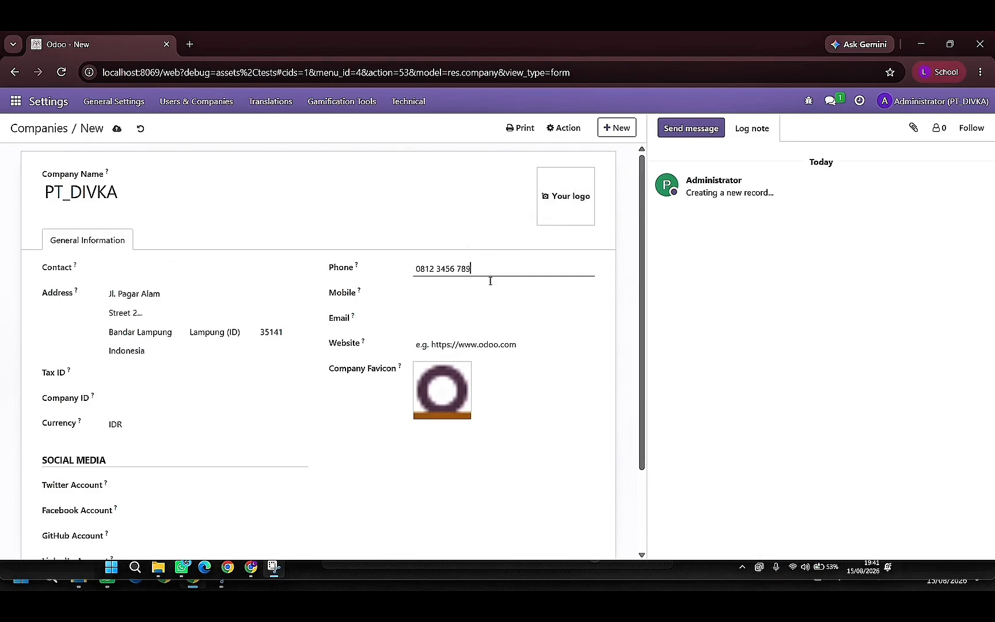
scroll(470, 351, down, 3)
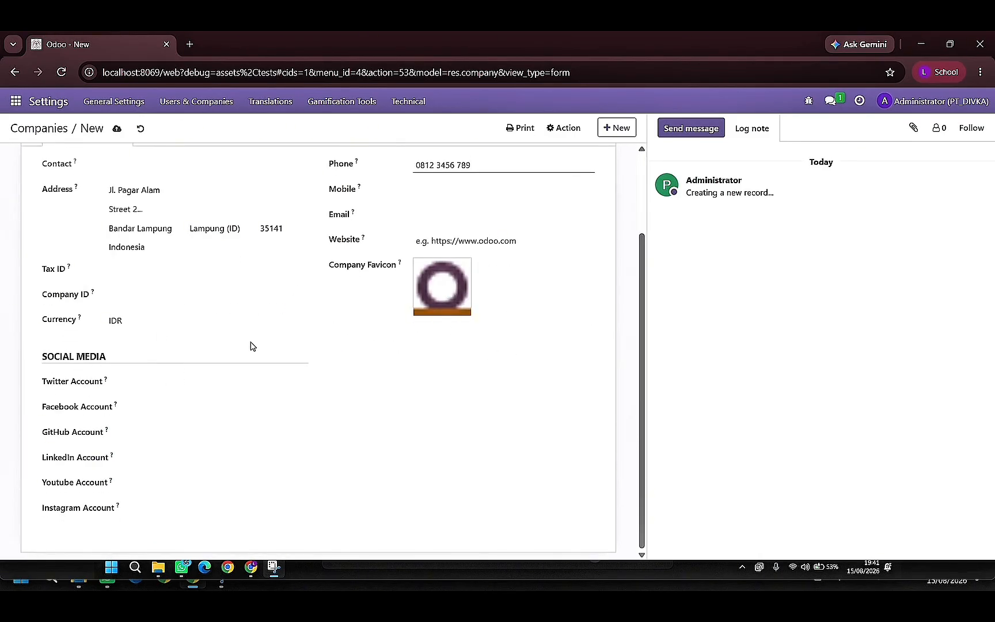
scroll(251, 344, up, 3)
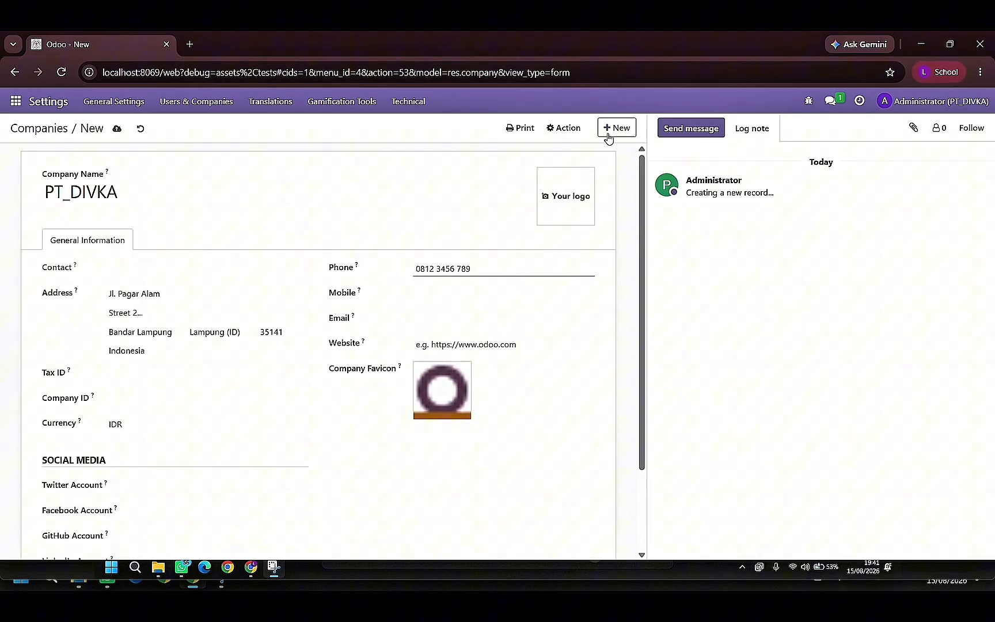
click(117, 128)
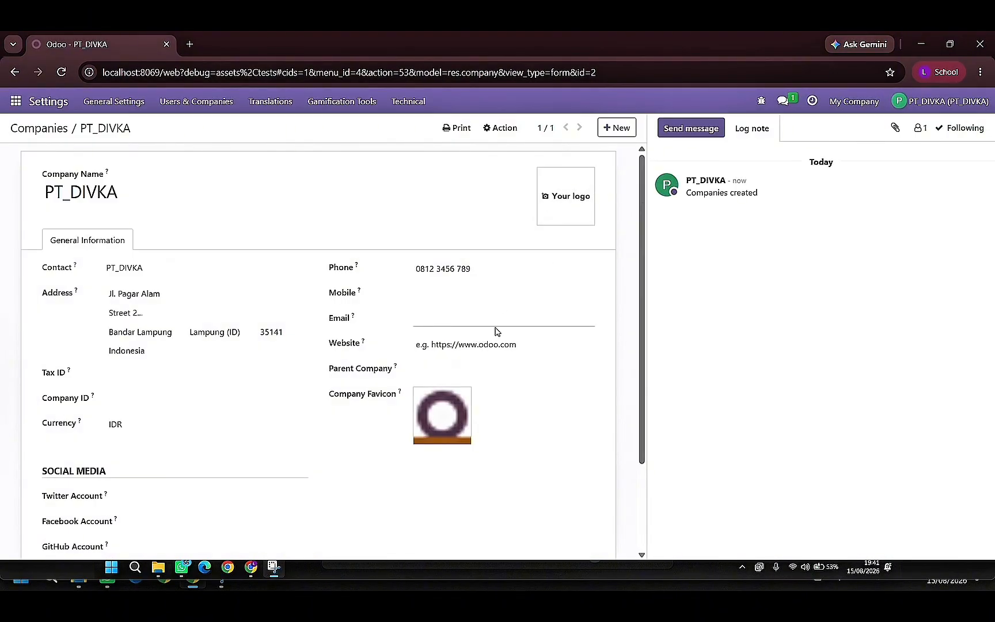
- Create a new user record and fill in the user's name and e-mail address
click(203, 105)
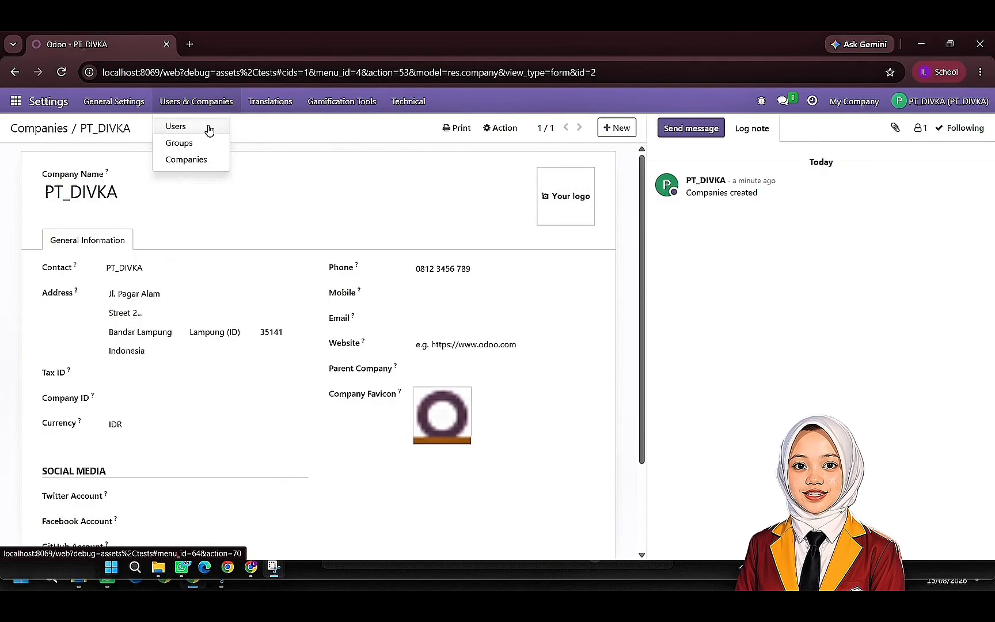
click(209, 129)
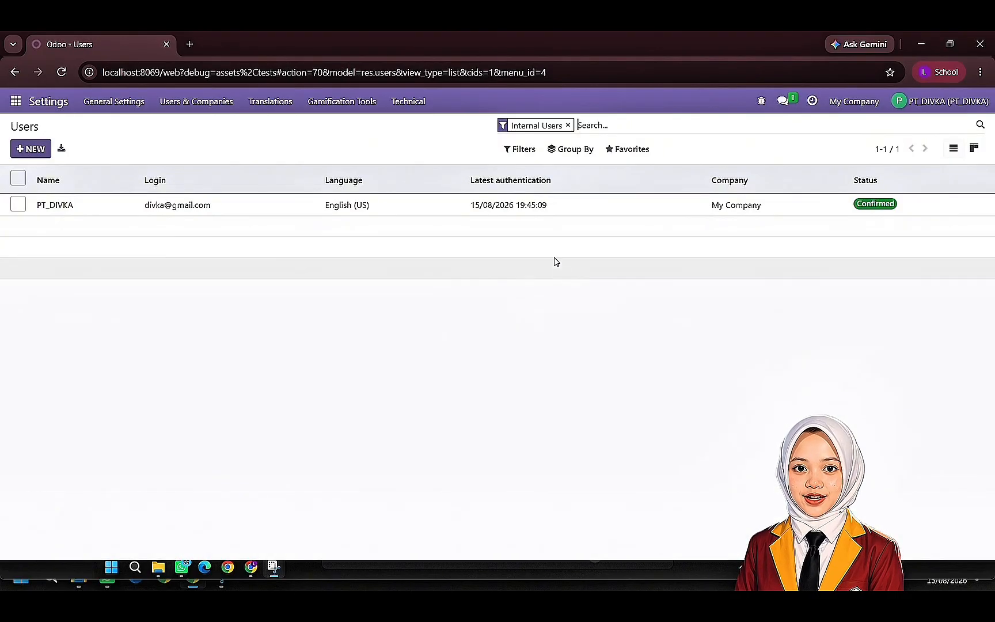
click(21, 150)
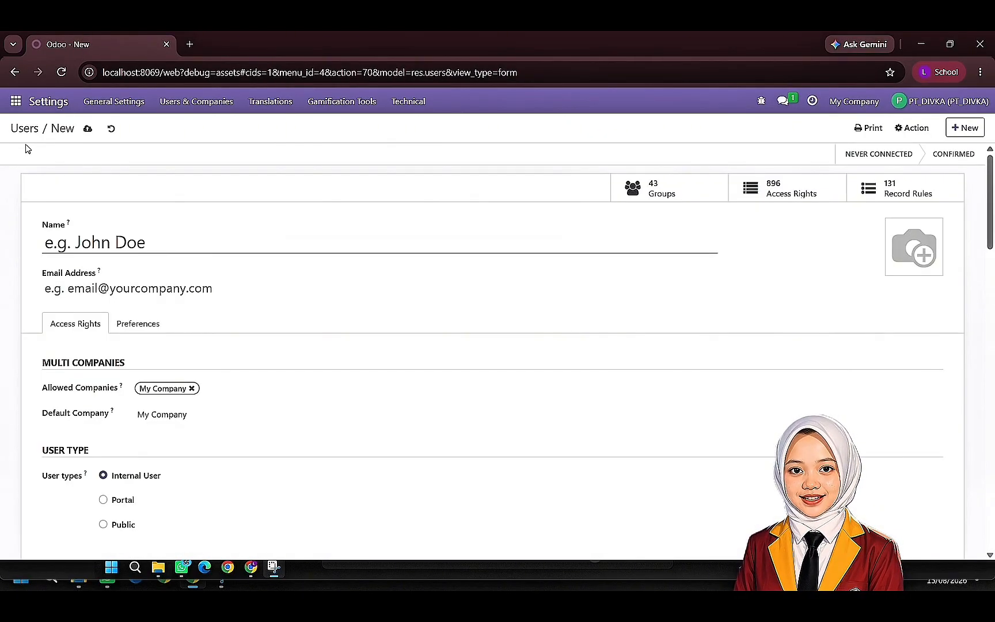
text(Lisa)
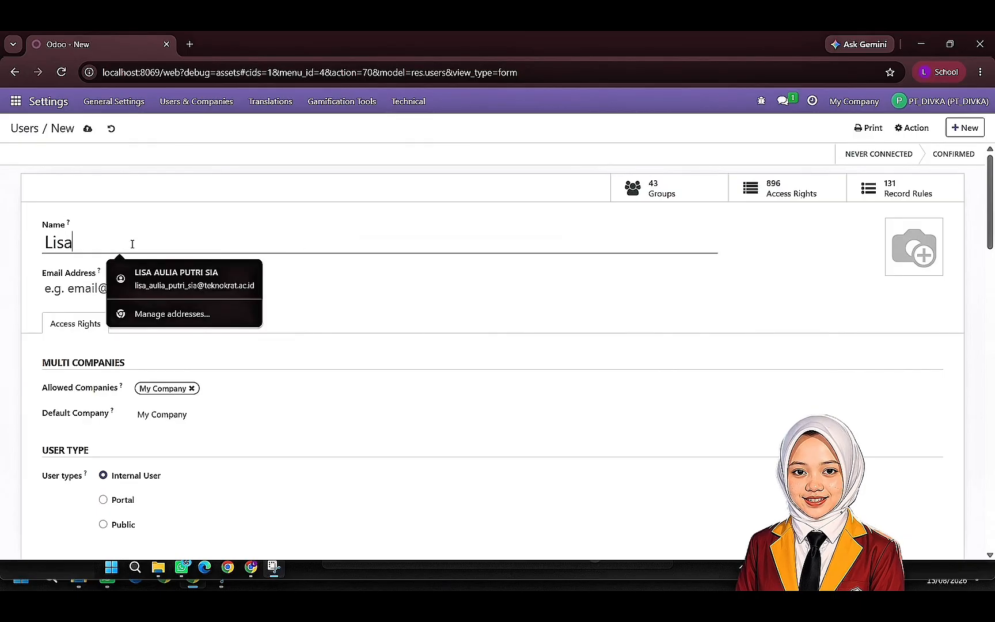
text(_1)
click(127, 290)
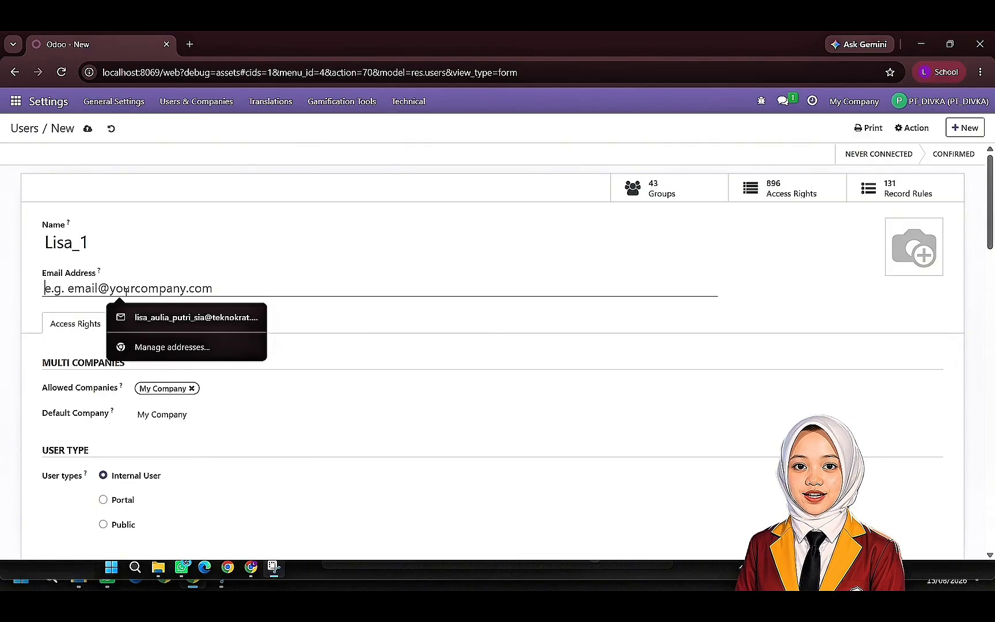
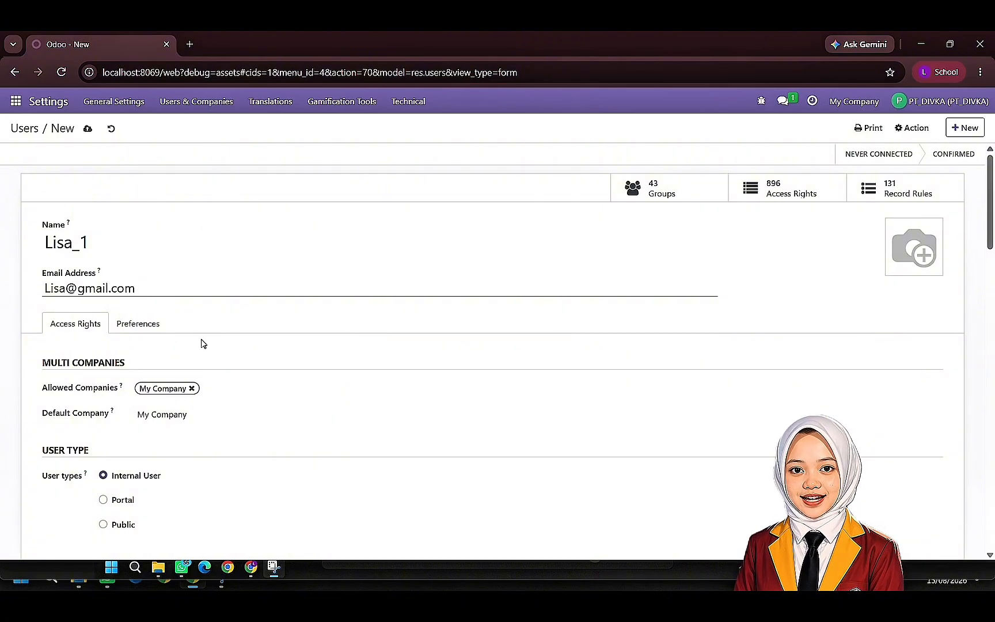
- Set the new user's Sales access to User: All Documents and leave Point of Sale access blank
scroll(204, 362, down, 4)
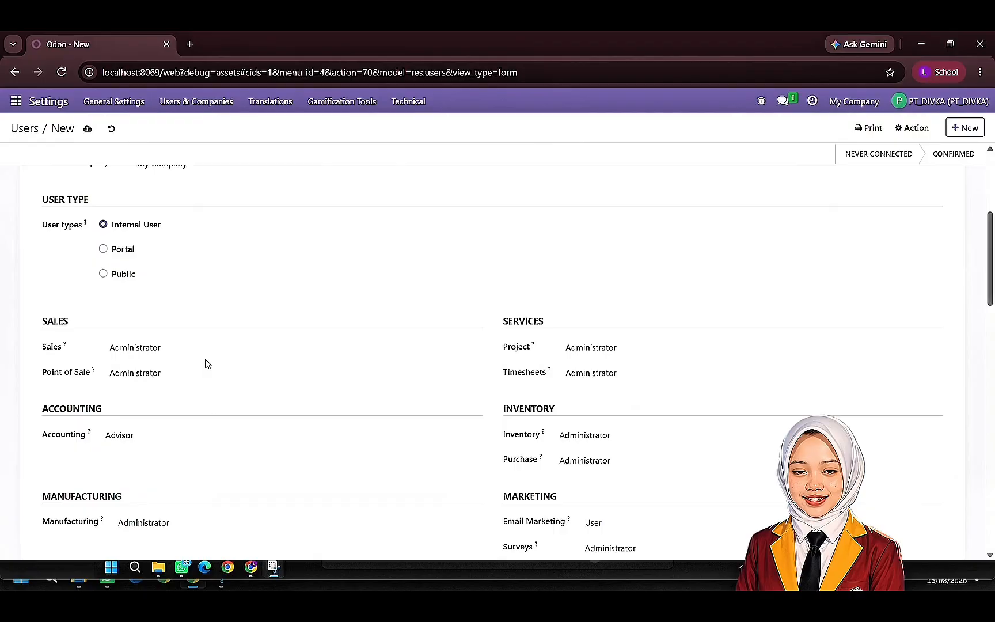
scroll(215, 373, down, 3)
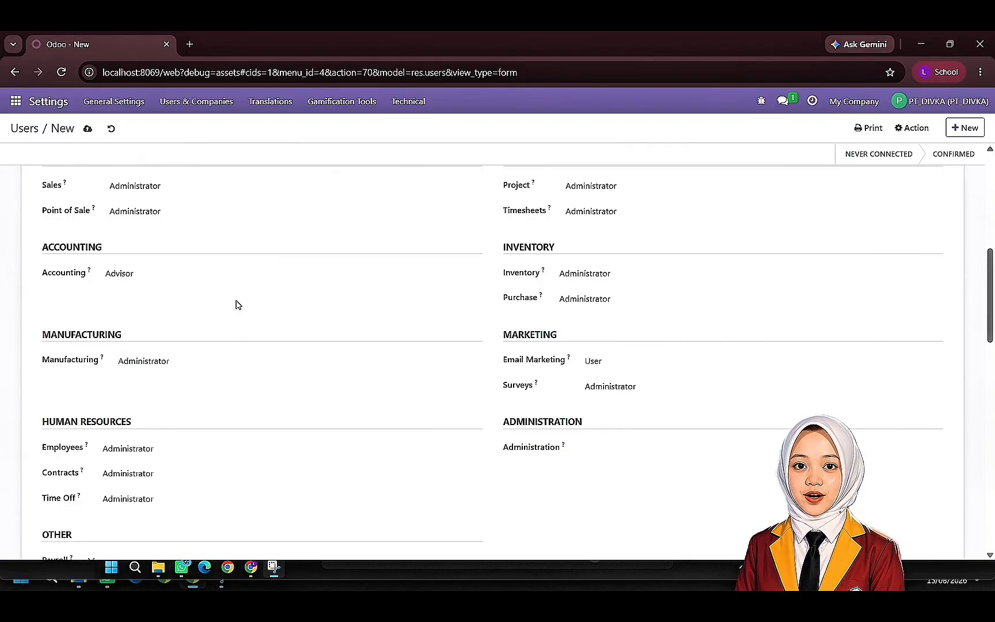
click(134, 186)
click(153, 232)
click(185, 220)
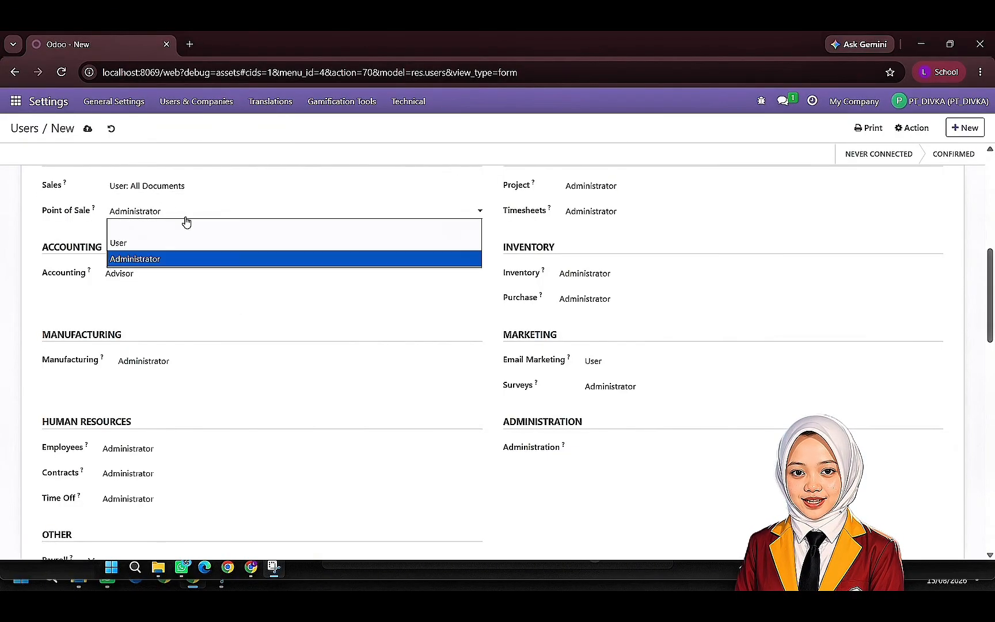
click(120, 204)
click(127, 208)
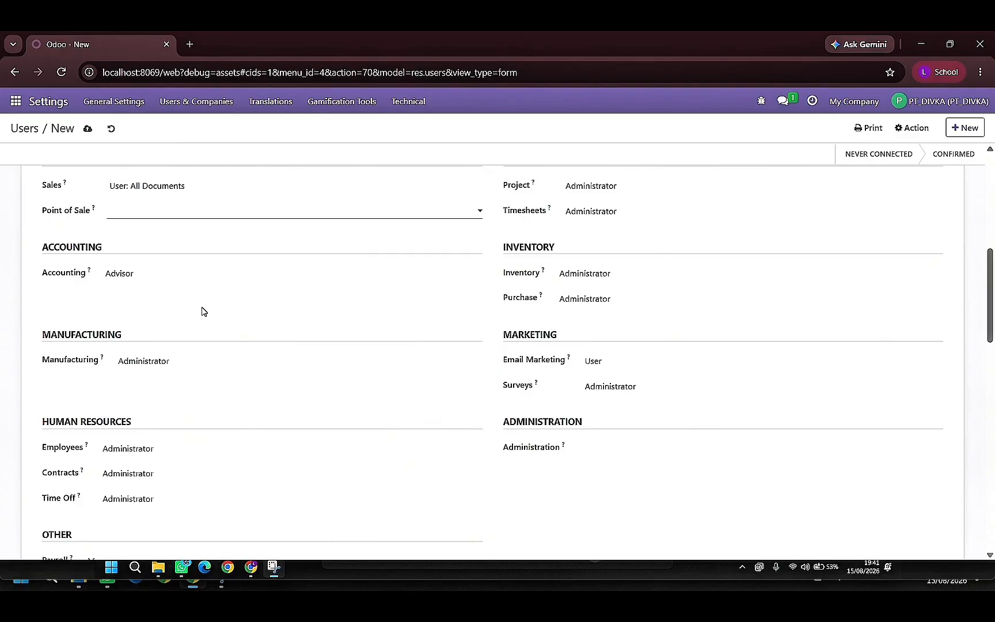
- Set the new user's Accounting access to Accountant and clear the Manufacturing access level
click(156, 274)
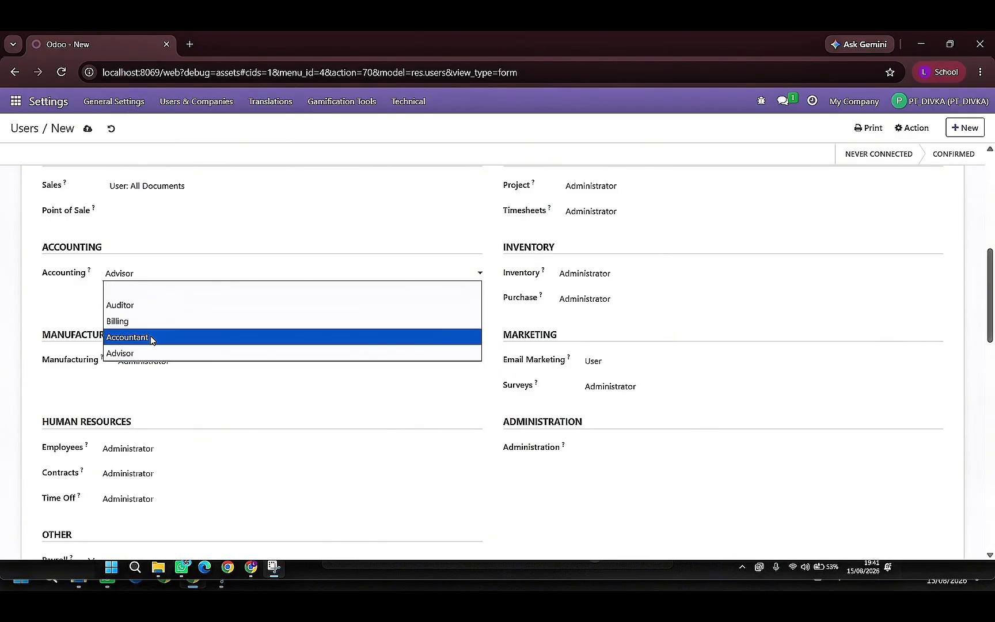
click(151, 337)
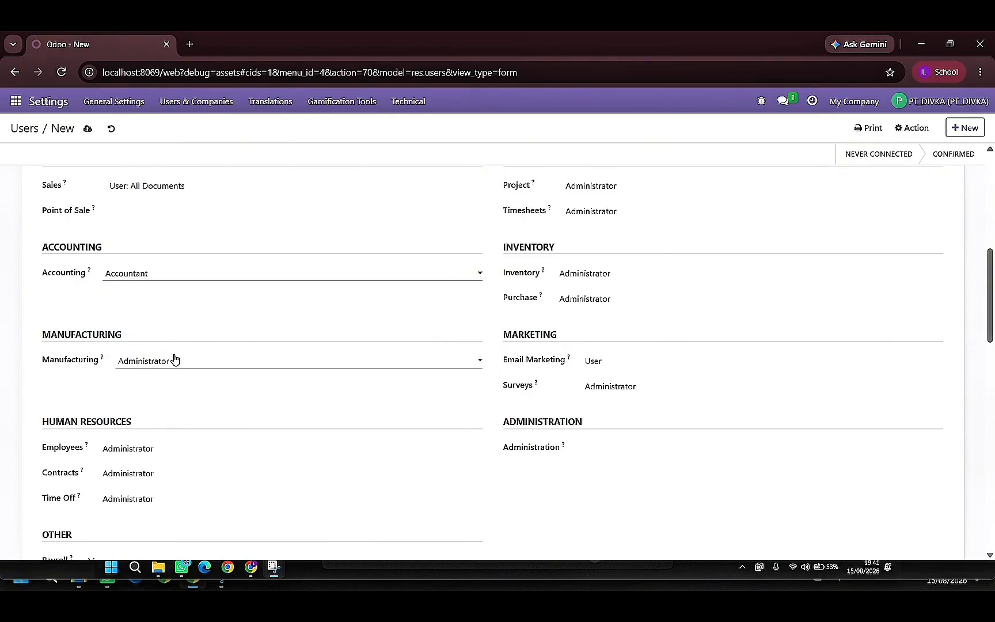
click(174, 359)
click(188, 377)
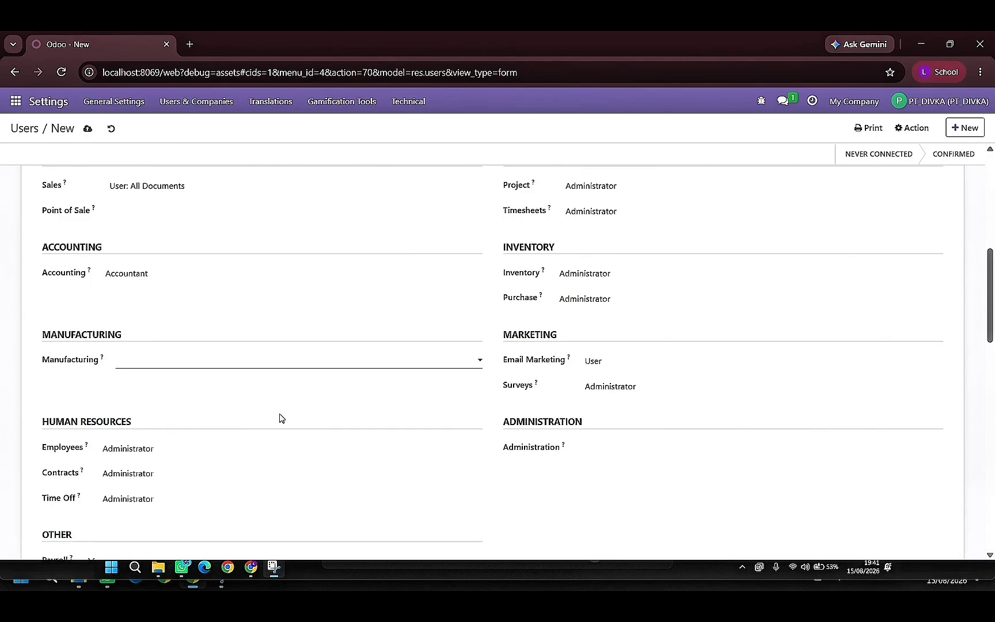
- Clear the new user's Contracts and Time Off access levels and leave Employees access set to Administrator
click(245, 453)
click(240, 461)
click(232, 473)
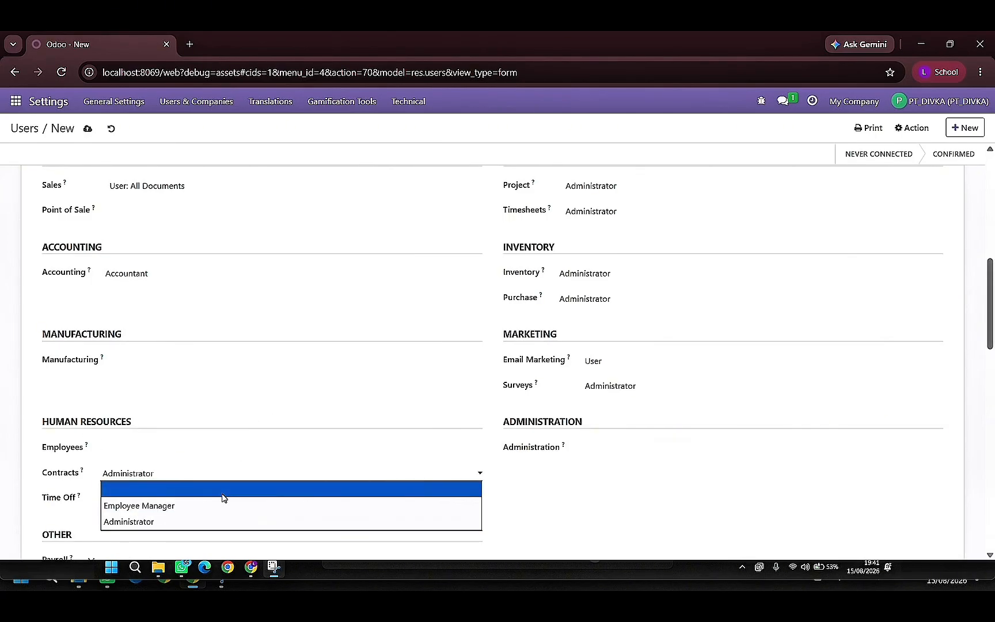
click(223, 494)
click(196, 455)
click(184, 491)
click(196, 502)
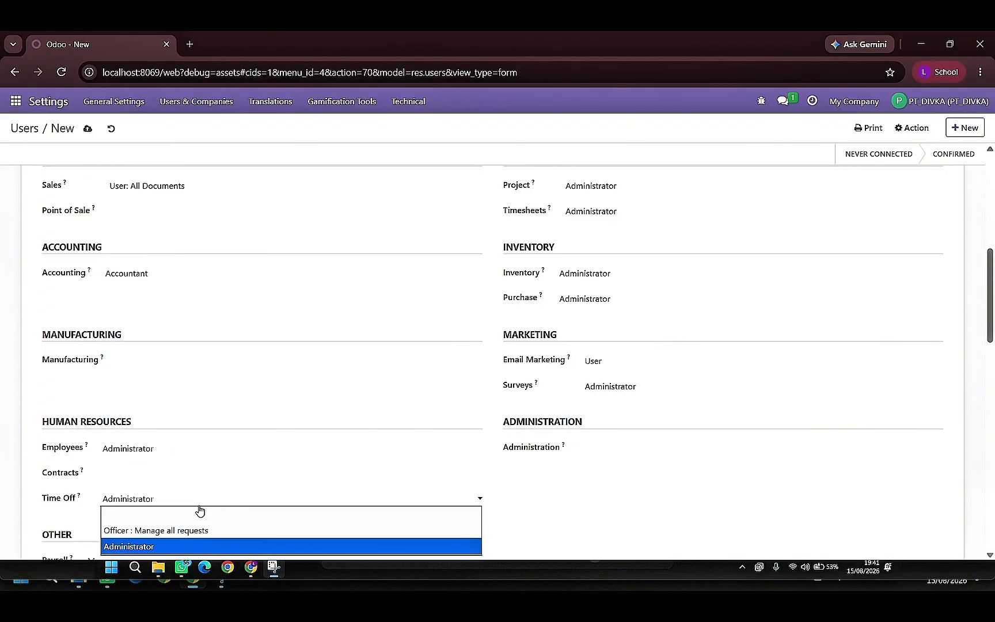
click(196, 514)
scroll(504, 429, up, 1)
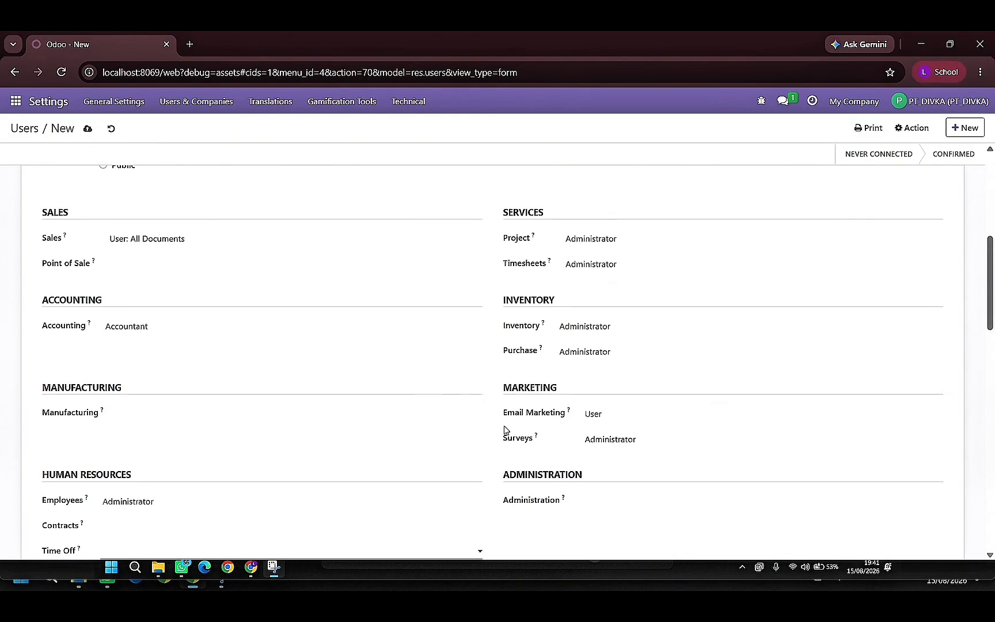
- Clear the new user's Project and Inventory access levels
scroll(589, 297, up, 2)
scroll(582, 300, down, 1)
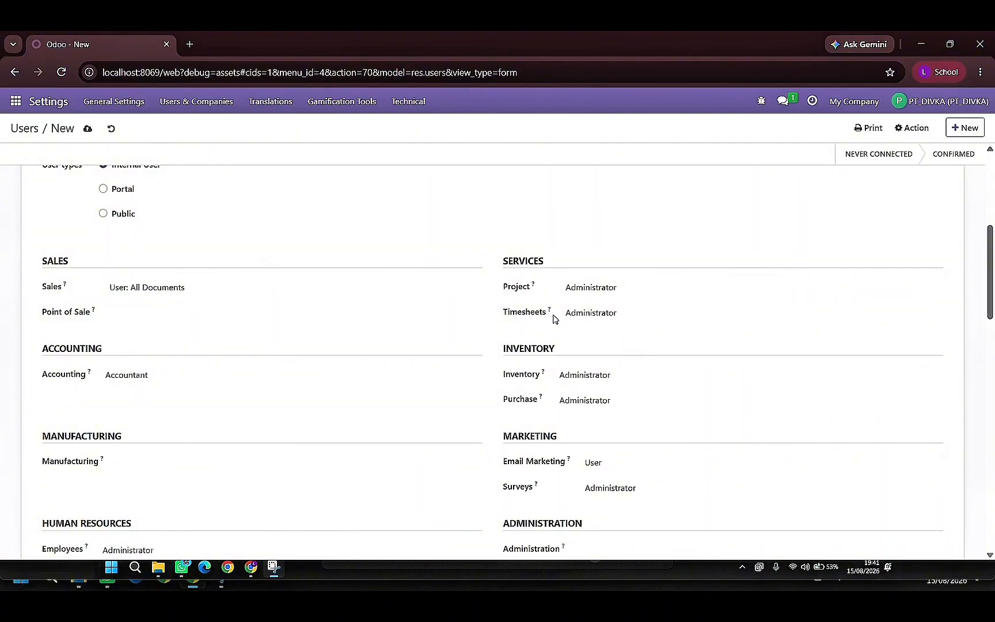
click(582, 298)
click(577, 304)
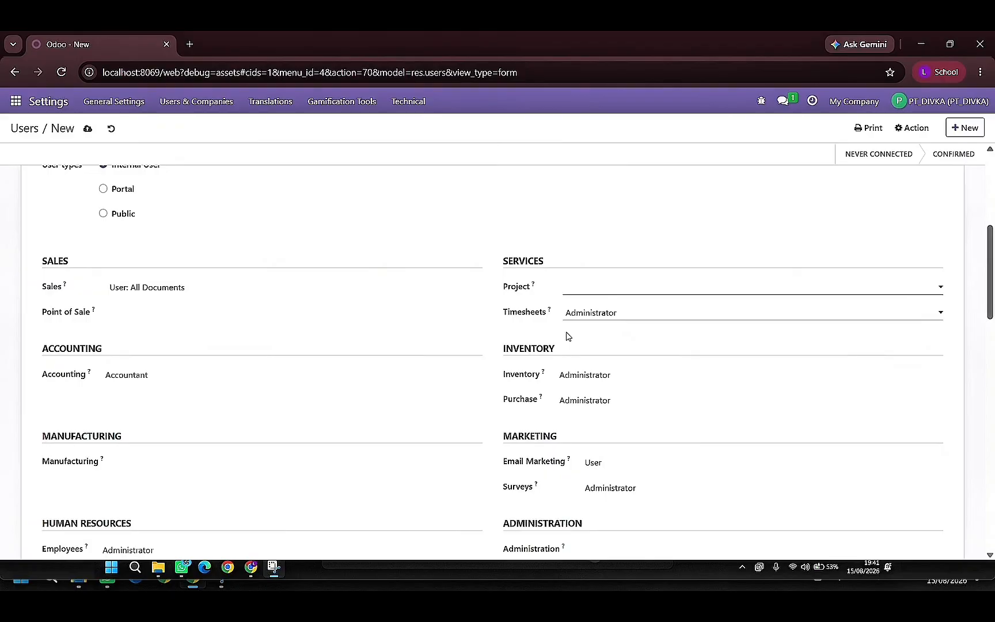
click(564, 378)
click(570, 394)
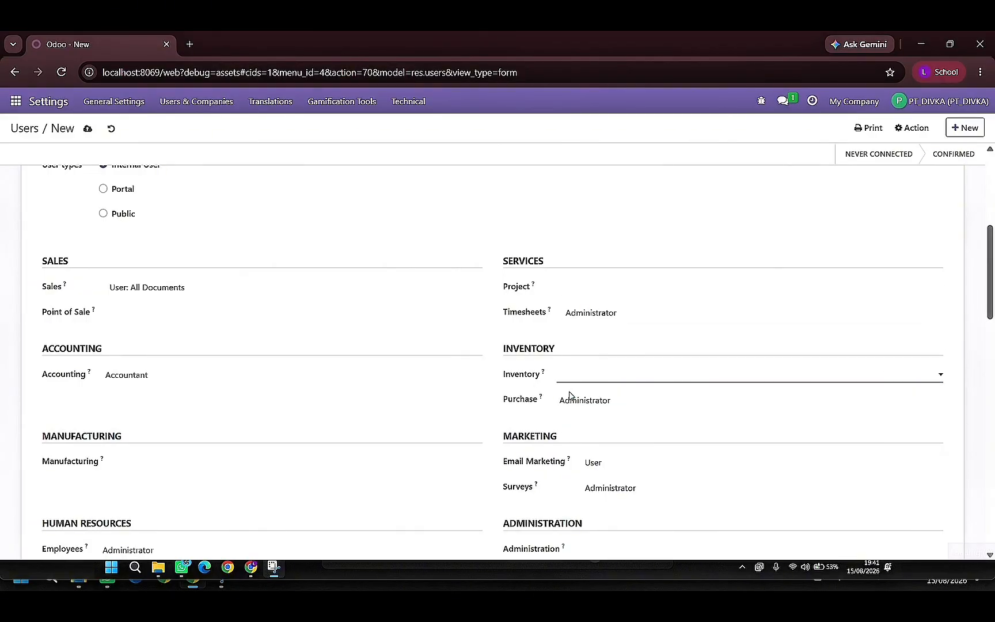
- Set the new user's Administration access to Settings and clear the Payroll access level
scroll(618, 478, down, 3)
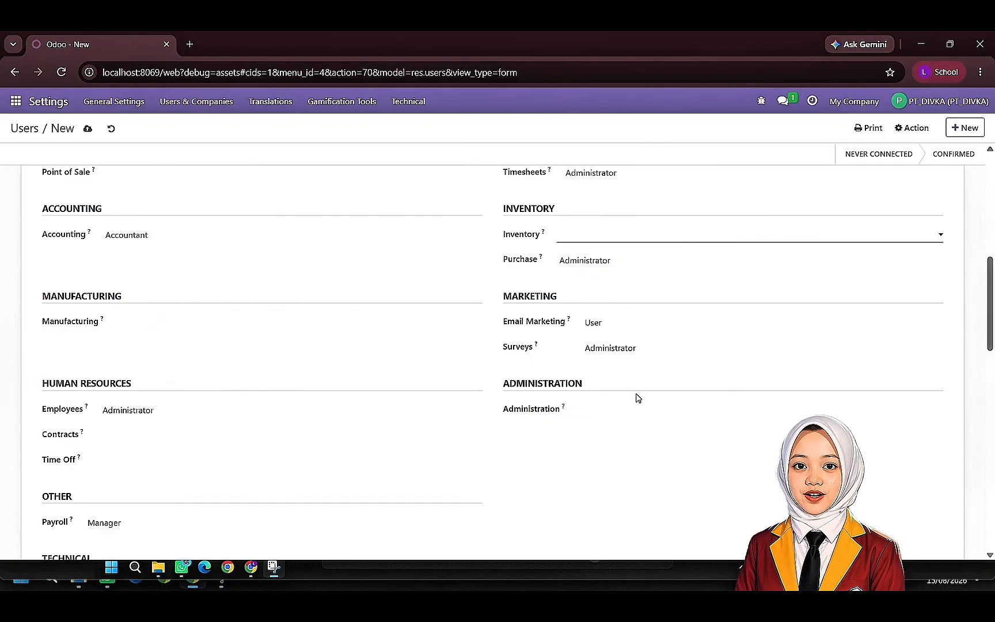
click(637, 410)
click(624, 456)
scroll(473, 453, down, 2)
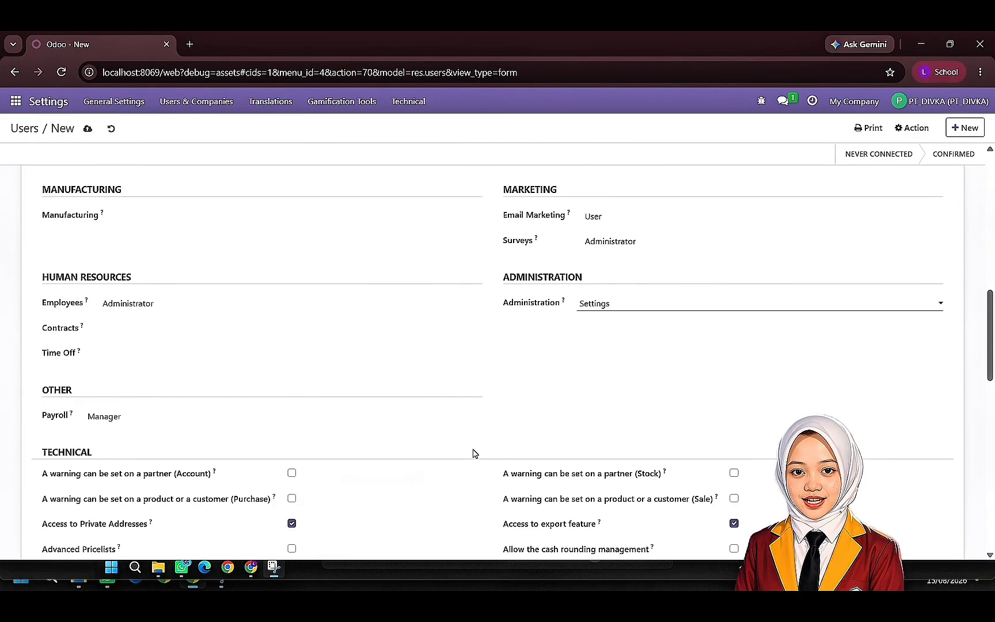
click(122, 416)
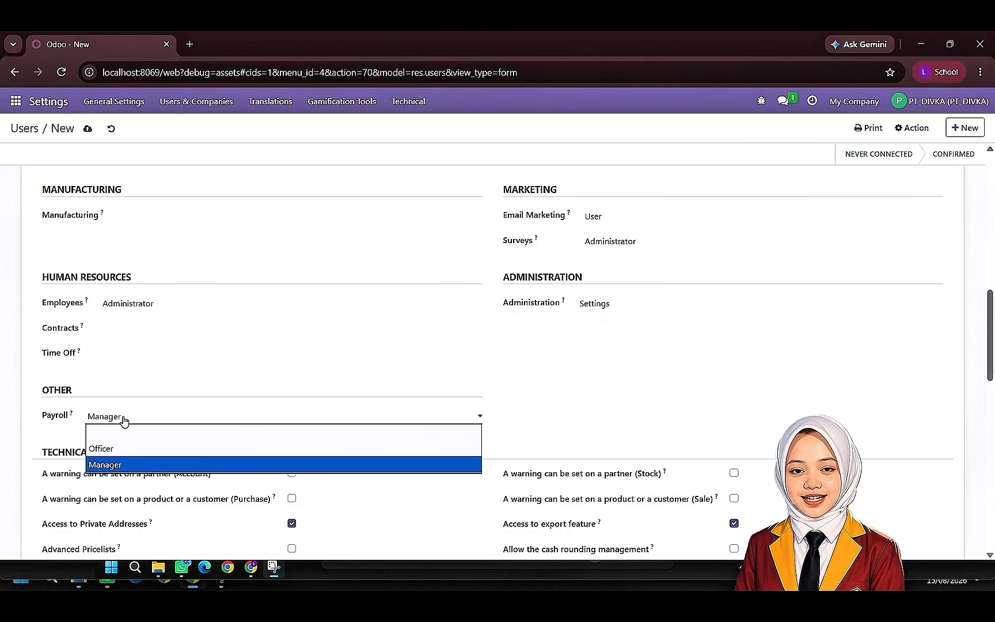
click(124, 432)
- Disable the Time Off Responsible right and enable Bypass HTML Field Sanitize for the new user
scroll(217, 450, down, 4)
scroll(217, 450, down, 1)
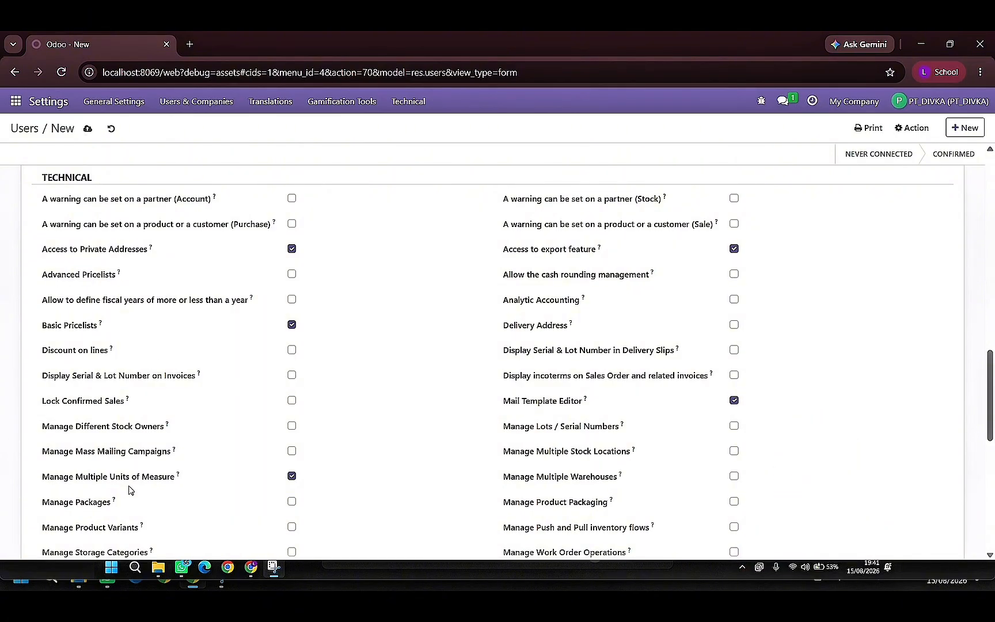
scroll(129, 490, down, 4)
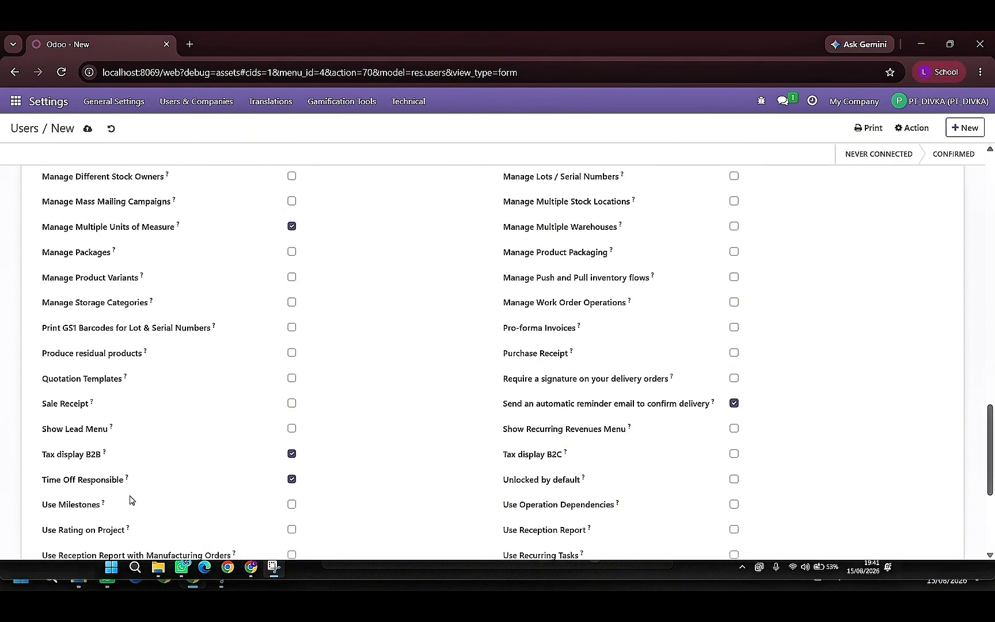
scroll(336, 484, down, 3)
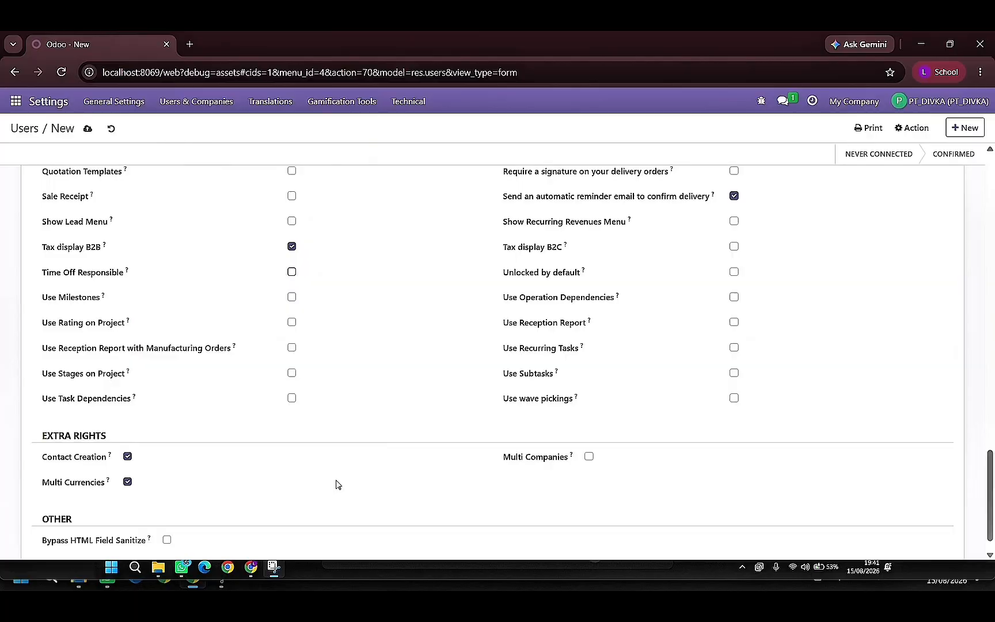
scroll(336, 484, up, 6)
scroll(529, 363, up, 1)
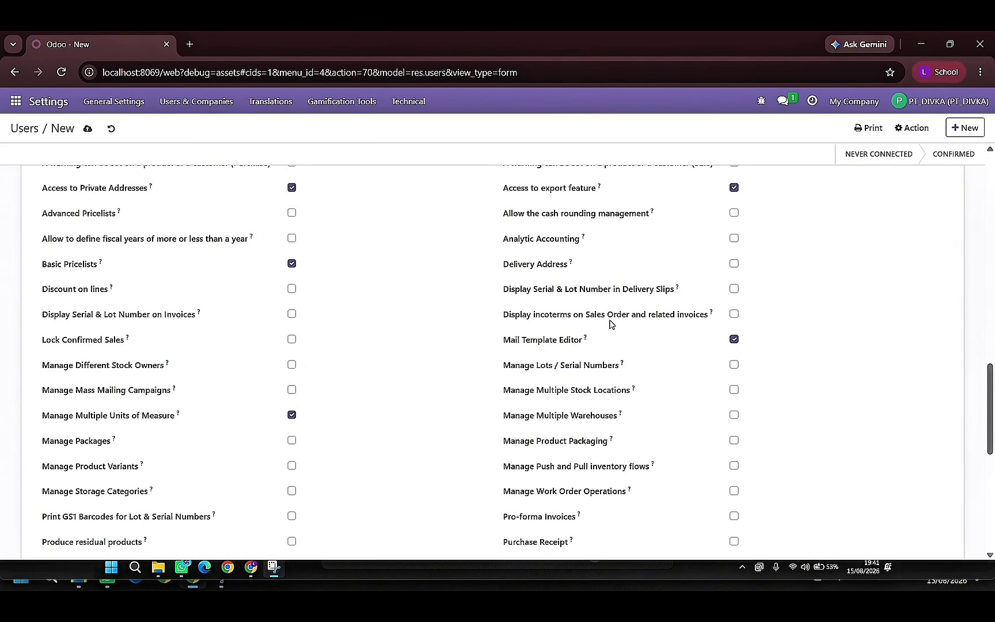
scroll(650, 265, up, 2)
scroll(663, 268, down, 1)
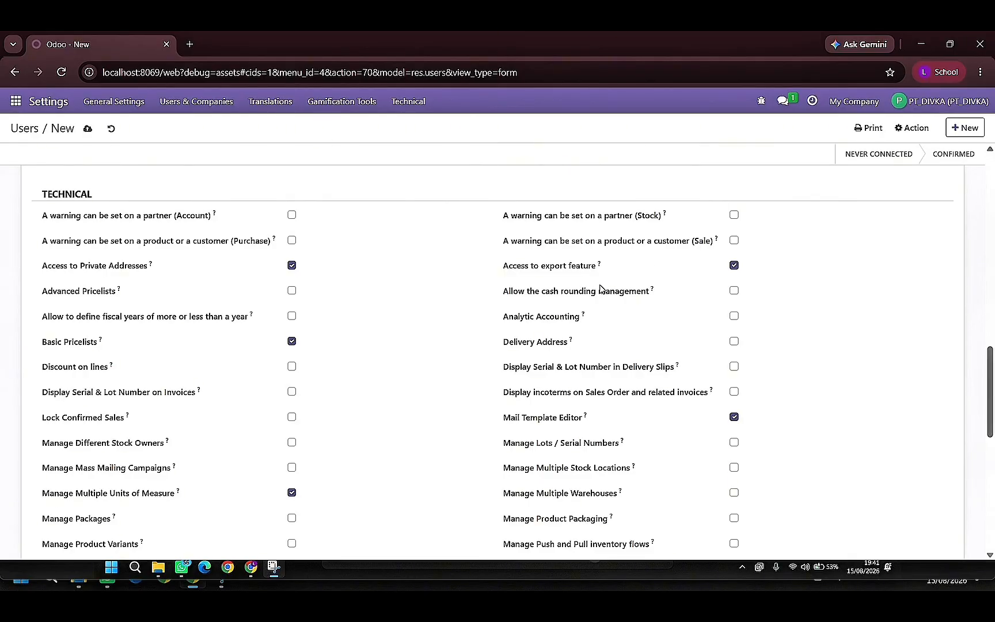
scroll(595, 426, down, 9)
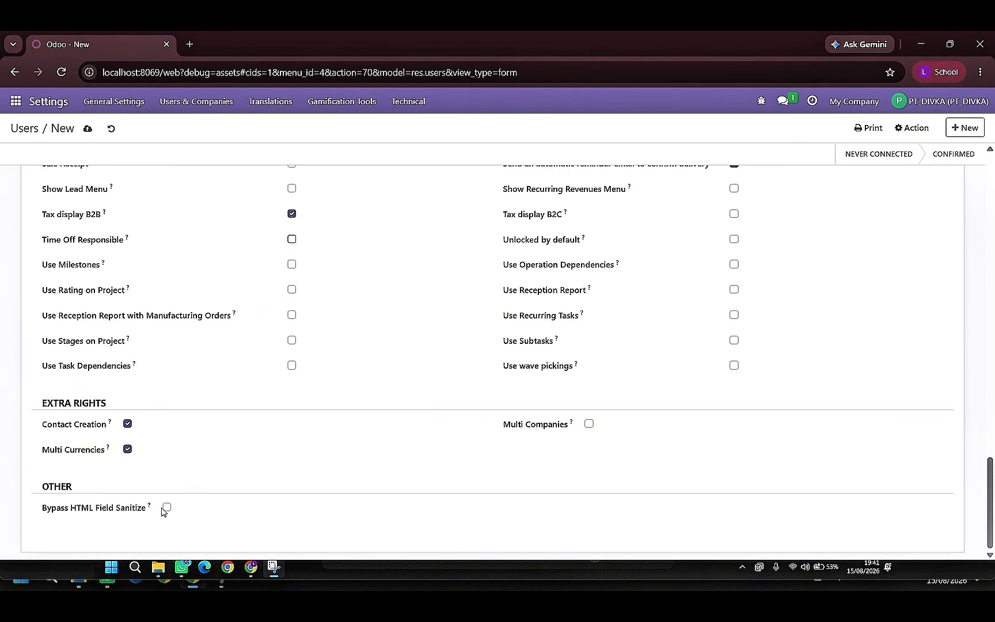
click(166, 507)
- Reselect User: All Documents as the new user's Sales access and save the user record
scroll(278, 464, up, 20)
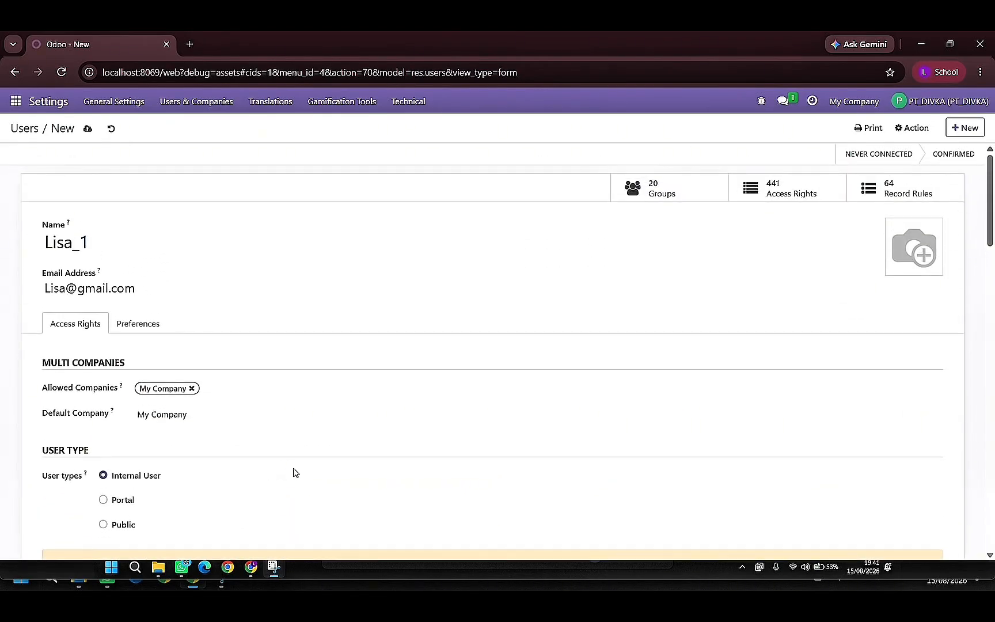
scroll(294, 472, down, 4)
click(218, 414)
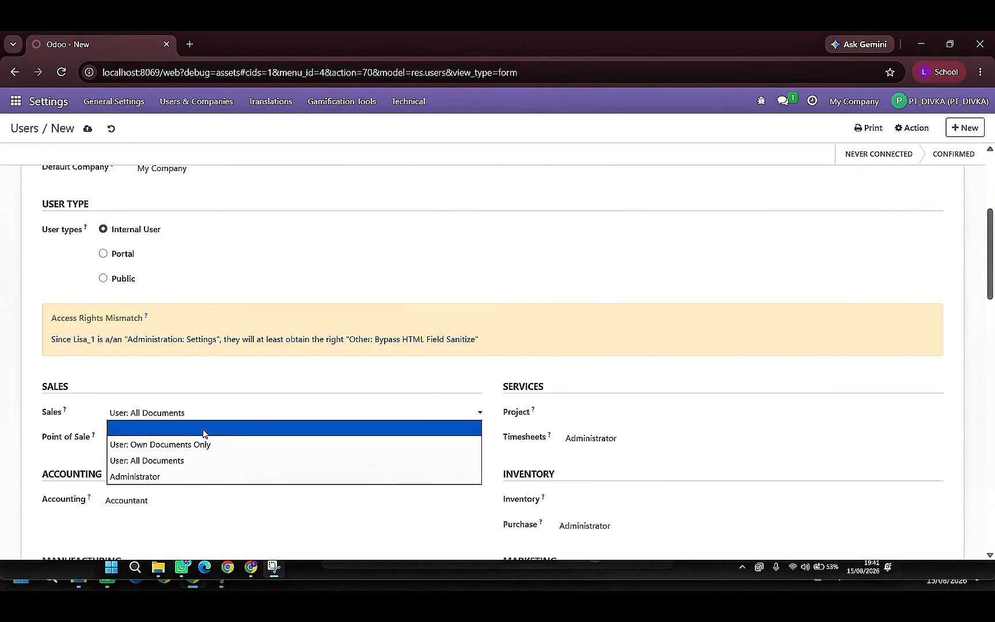
click(202, 431)
click(216, 356)
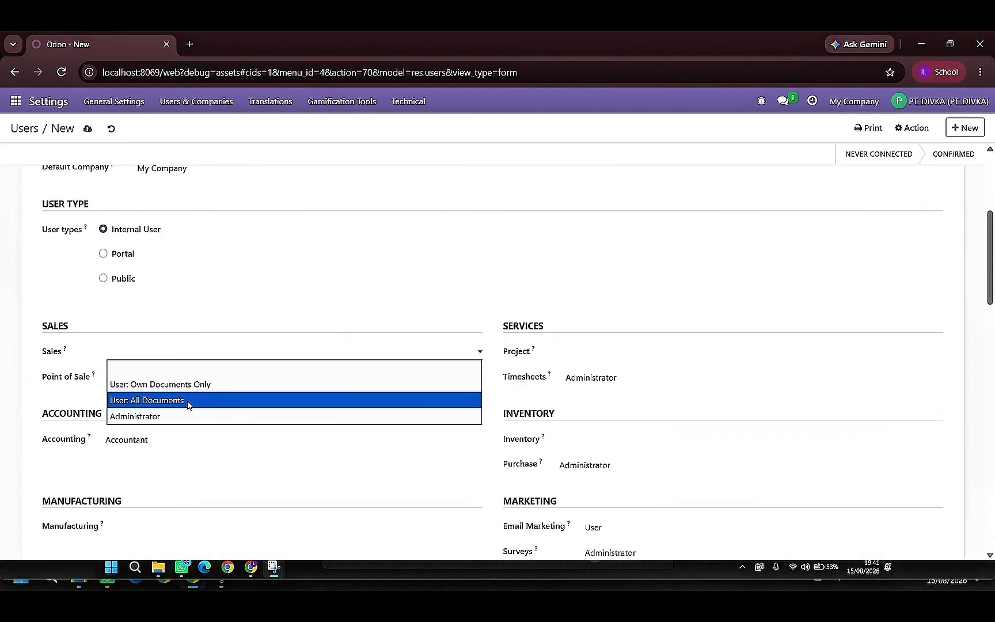
click(187, 400)
scroll(275, 313, up, 5)
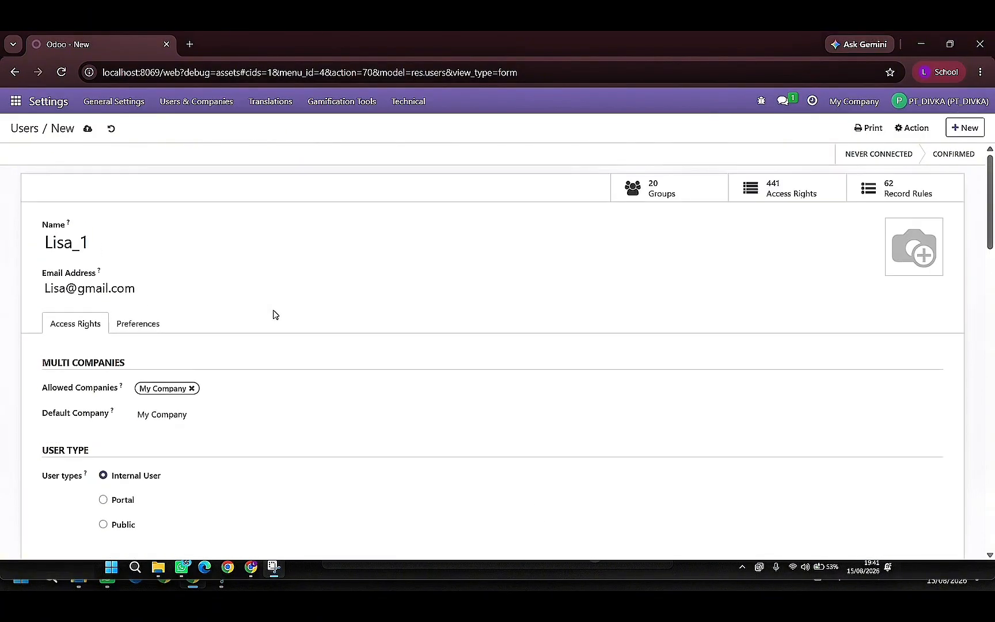
click(87, 130)
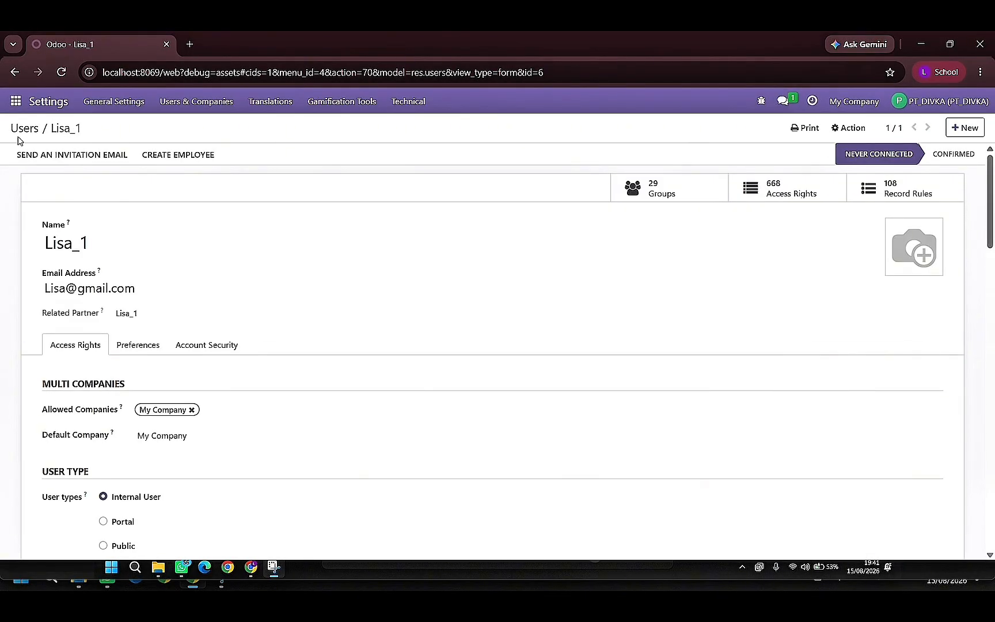
- Return to the users list and start another new user record
click(22, 127)
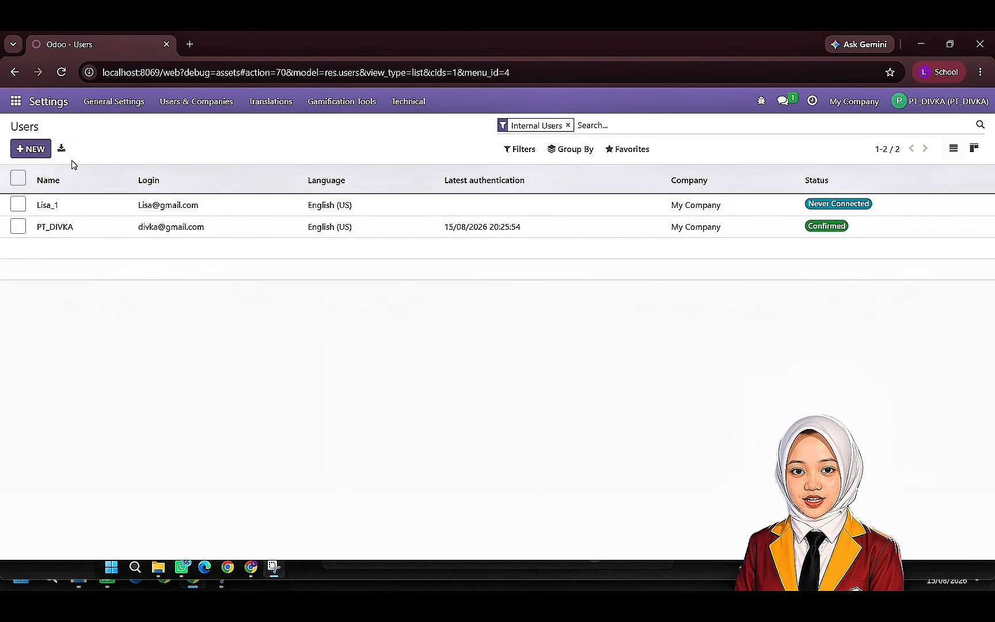
click(35, 150)
scroll(148, 261, down, 1)
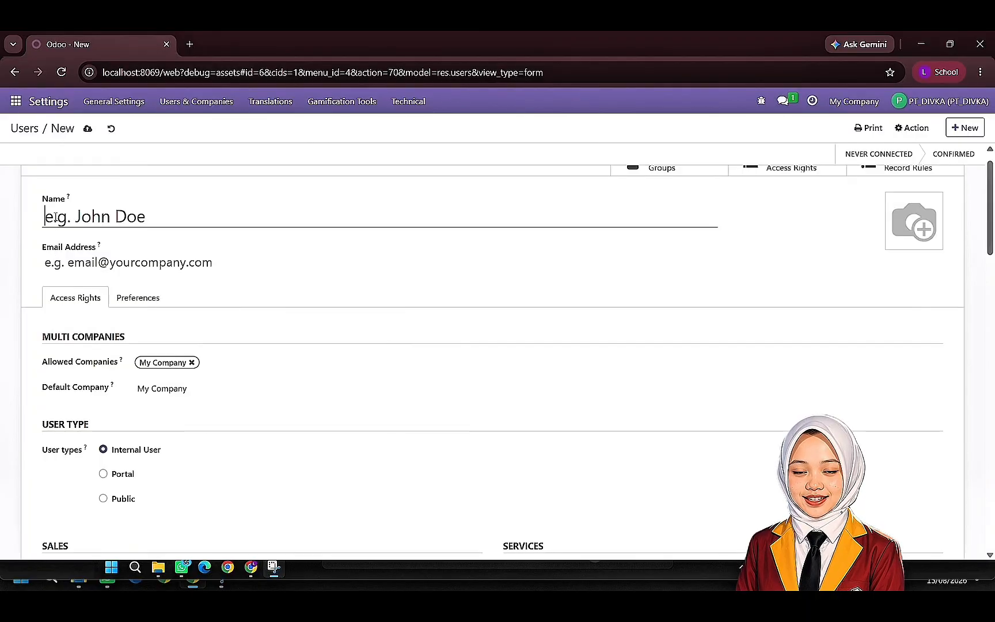
text(Ayu)
click(84, 264)
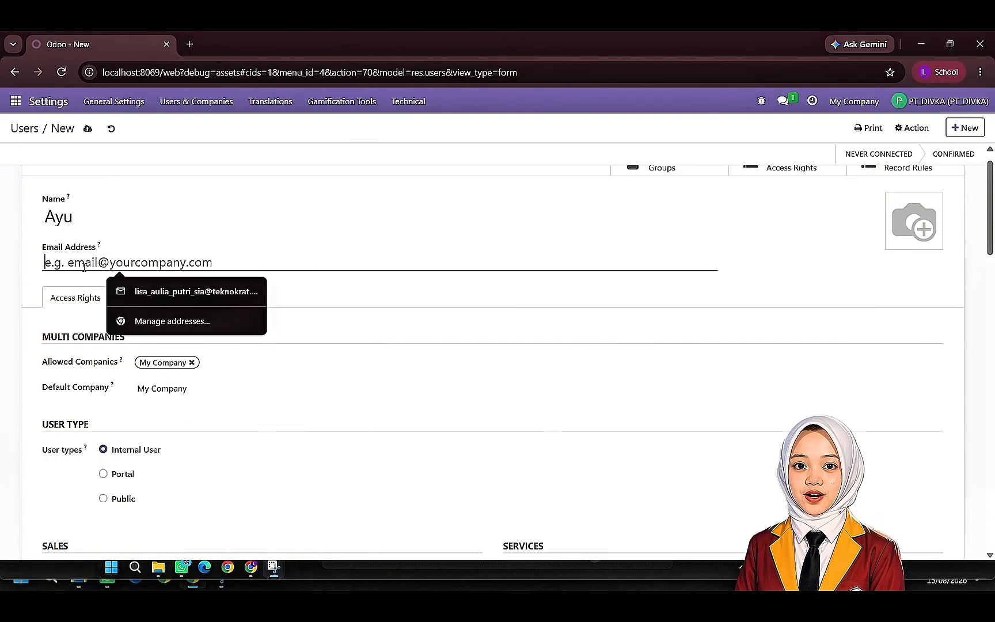
text(ayu)
click(79, 218)
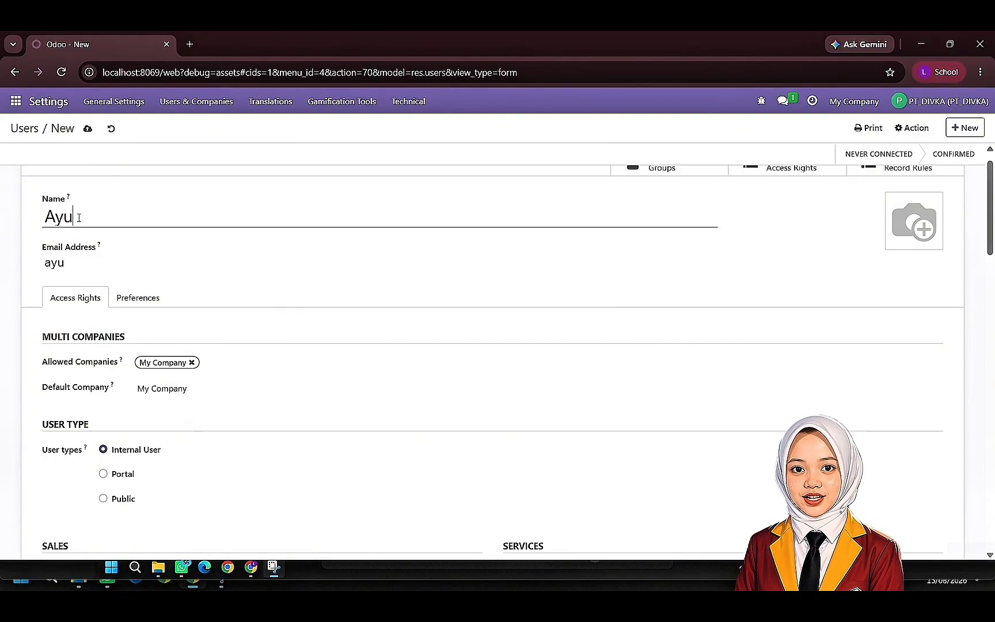
text(seles)
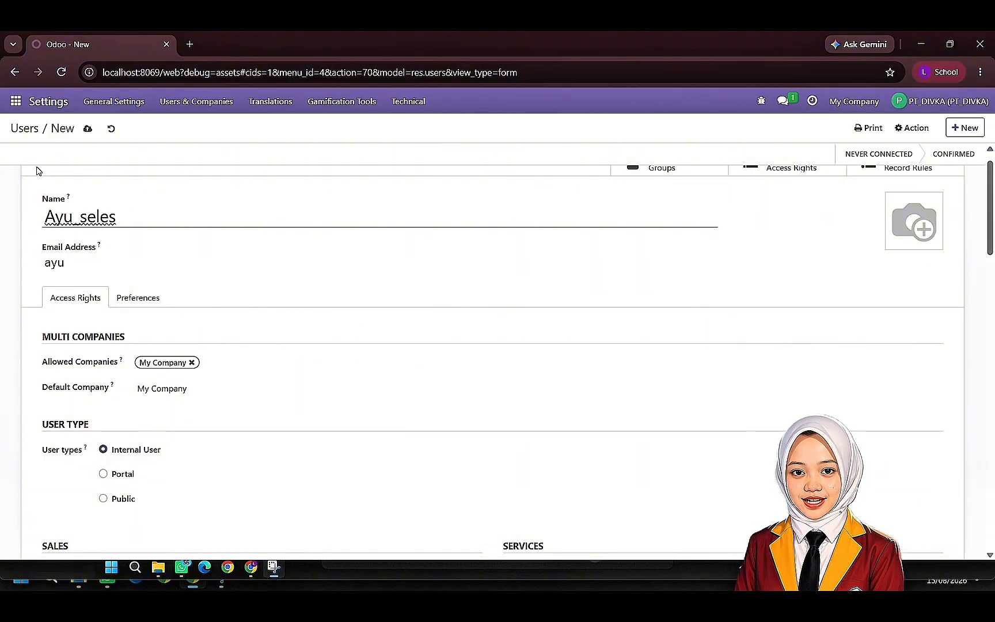
key(BackSpace)
key(BackSpace)
key(BackSpace)
key(BackSpace)
key(BackSpace)
key(BackSpace)
key(BackSpace)
key(BackSpace)
key(BackSpace)
click(112, 262)
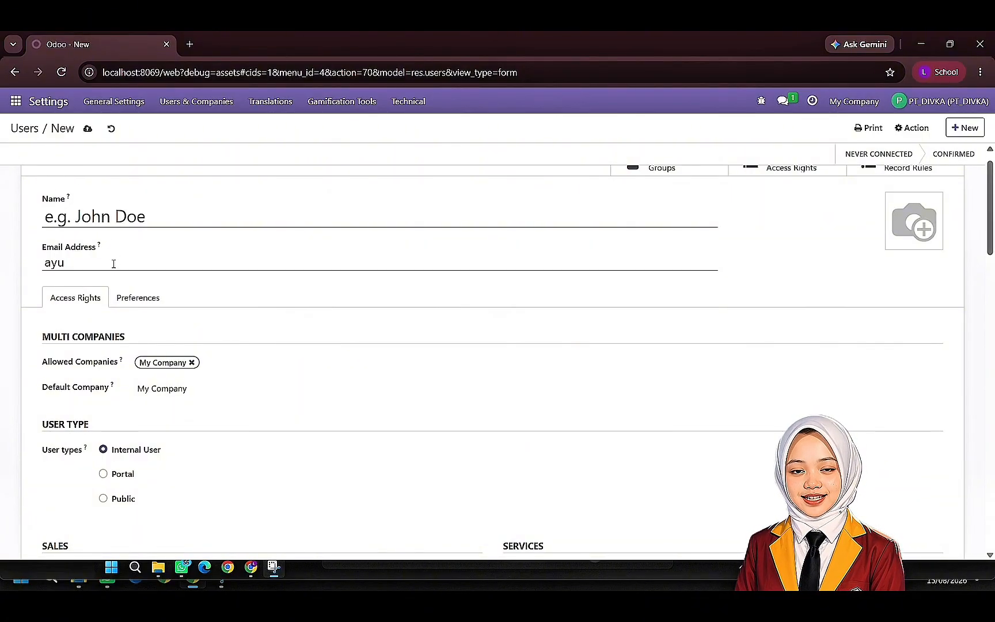
key(BackSpace)
key(BackSpace)
key(BackSpace)
- Fill in the sales user's name and e-mail address in the new user record
click(103, 218)
text(ay)
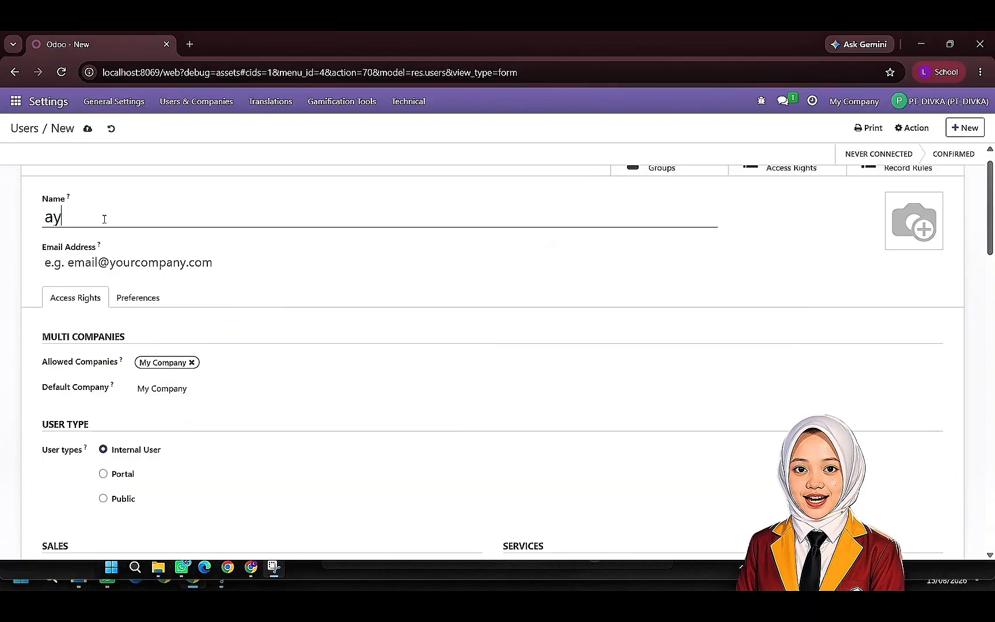
text(u_salw)
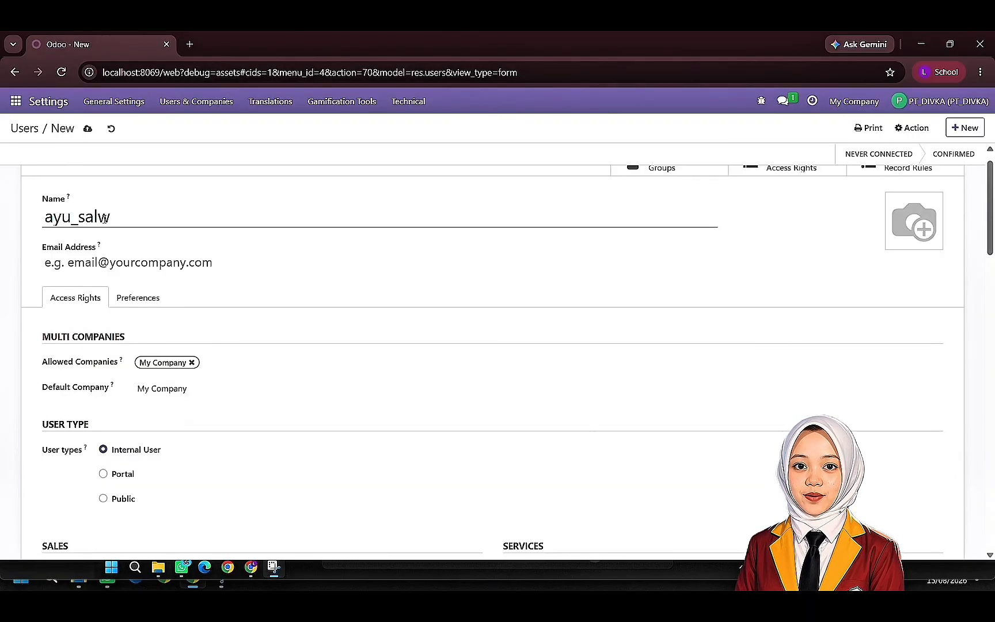
key(BackSpace)
text(es)
click(130, 262)
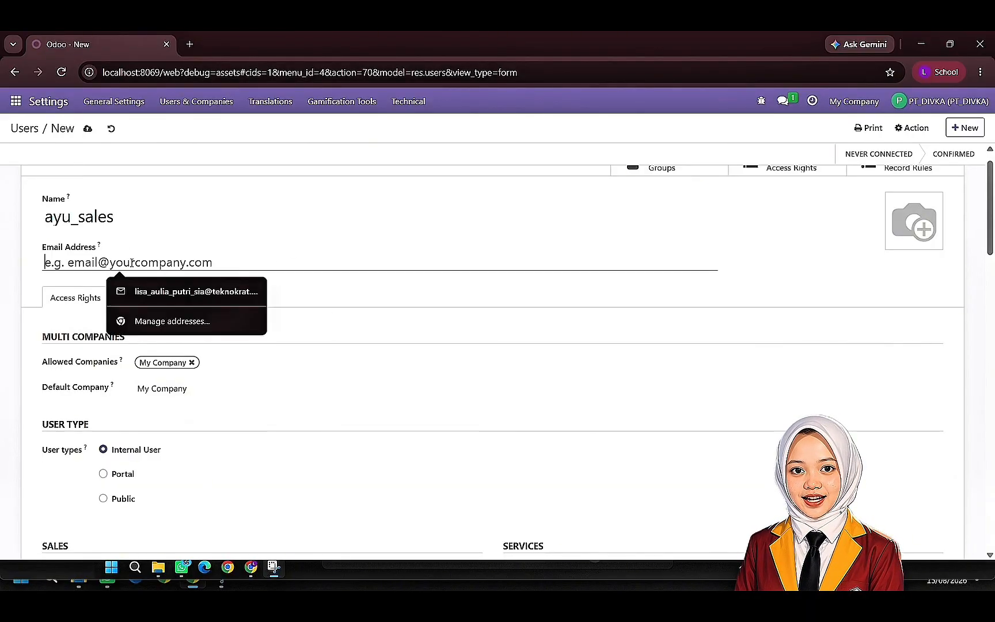
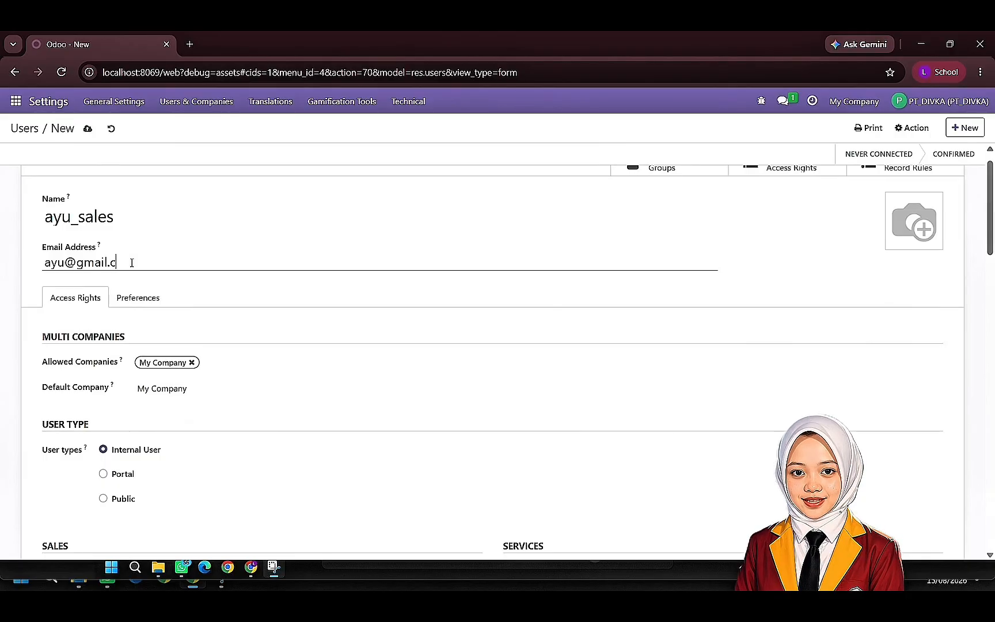
- Clear the Point of Sale access of the new sales user
scroll(176, 345, down, 1)
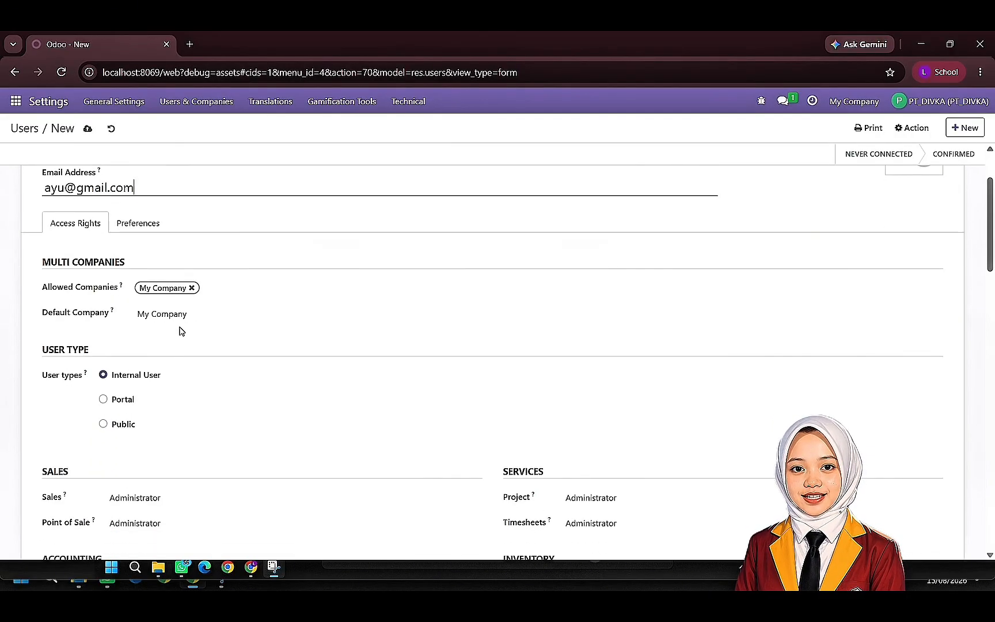
scroll(200, 347, down, 3)
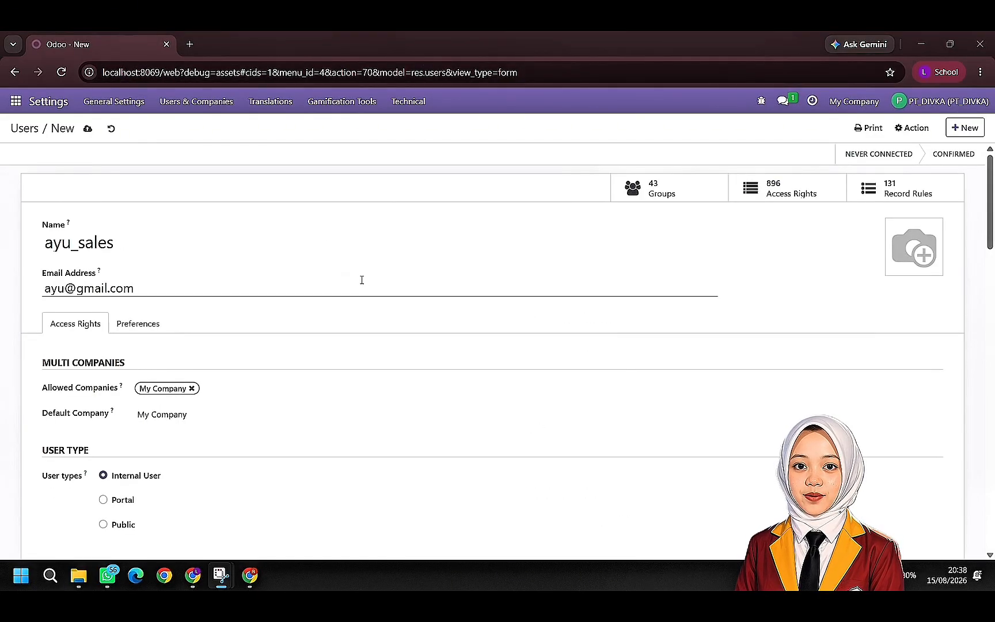
scroll(320, 387, down, 1)
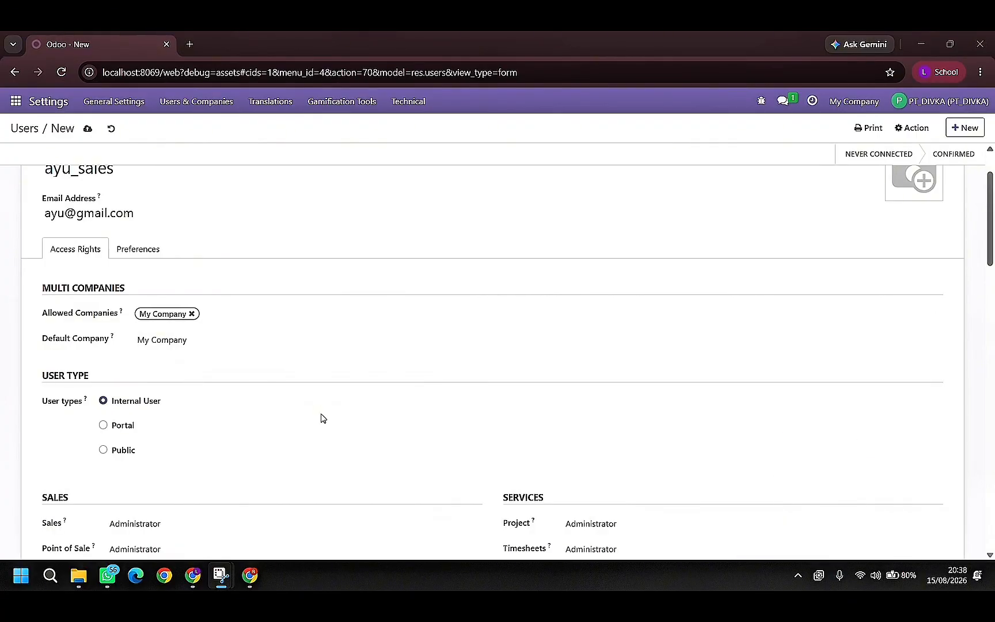
scroll(238, 465, down, 4)
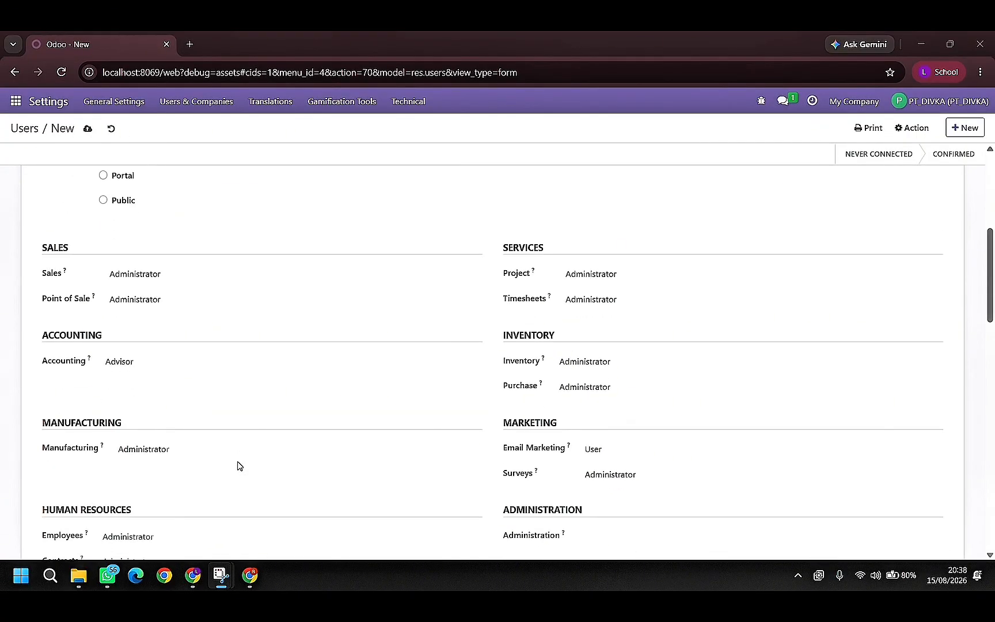
click(210, 299)
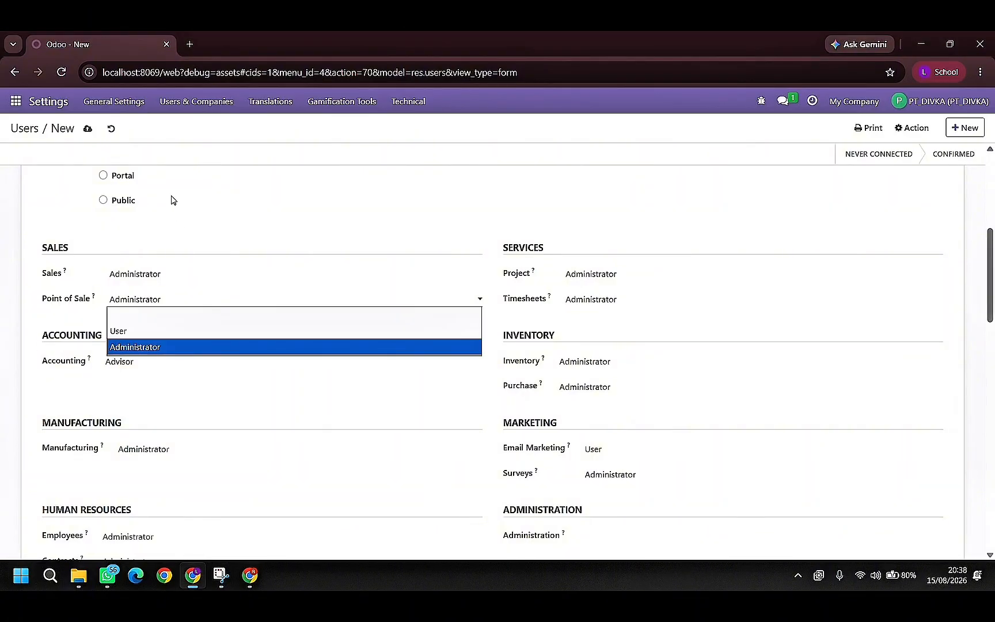
click(425, 53)
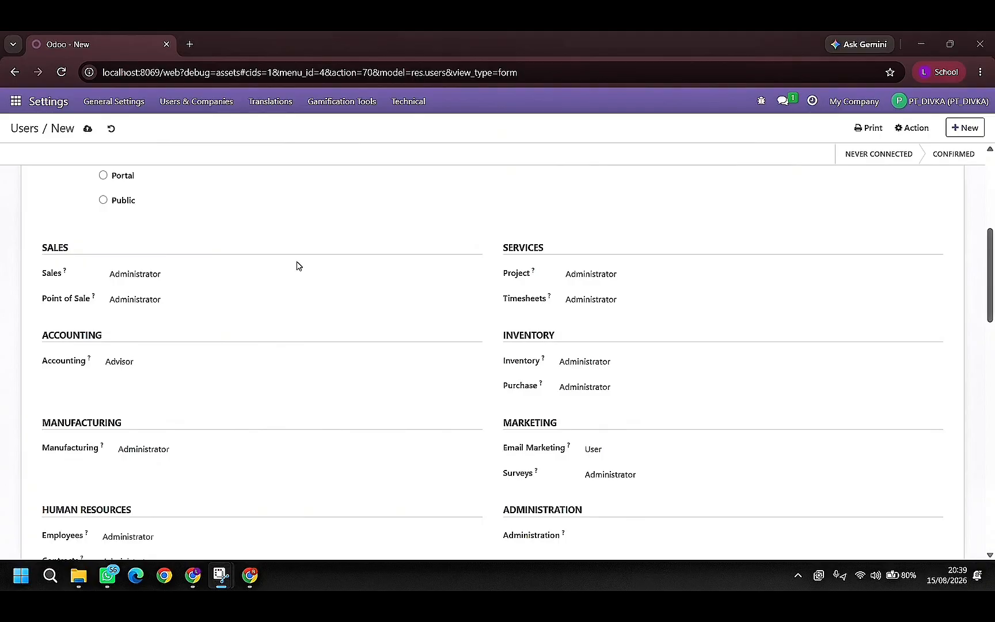
click(280, 298)
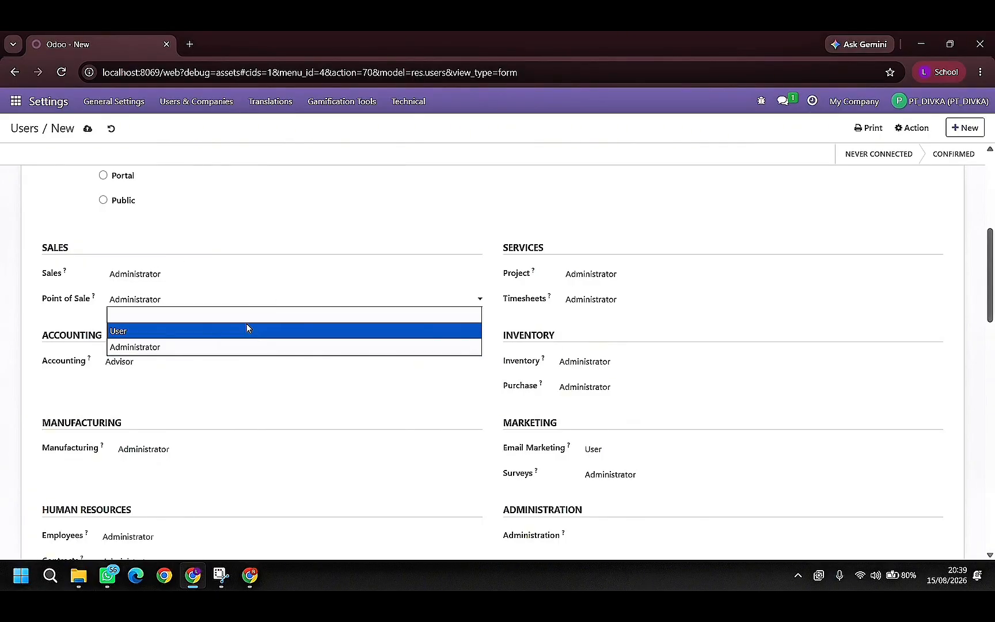
click(245, 317)
- Set the sales user's Accounting access to Billing and clear the Manufacturing access
click(184, 367)
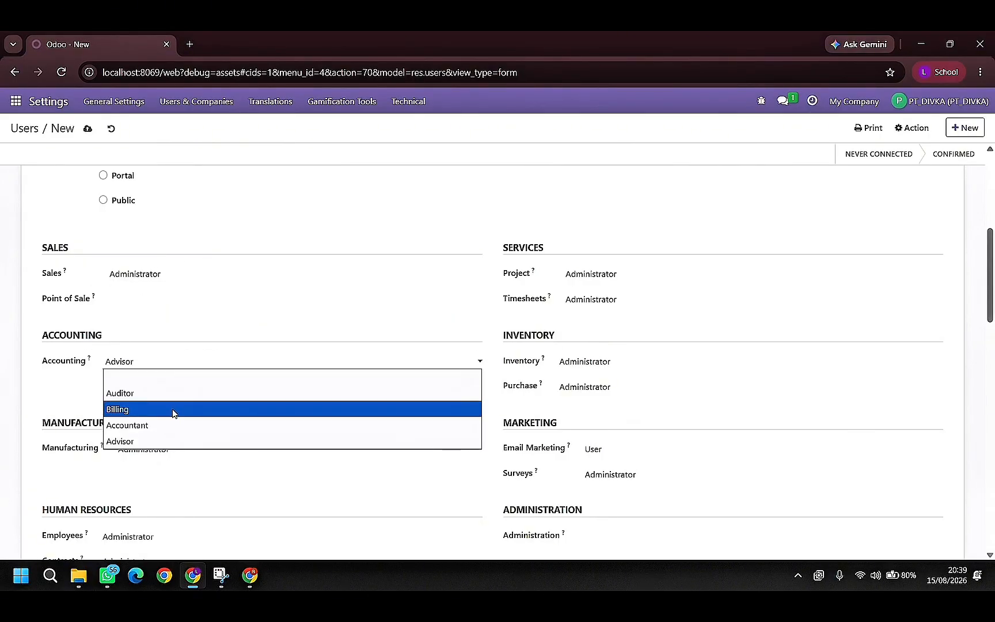
click(175, 413)
click(182, 449)
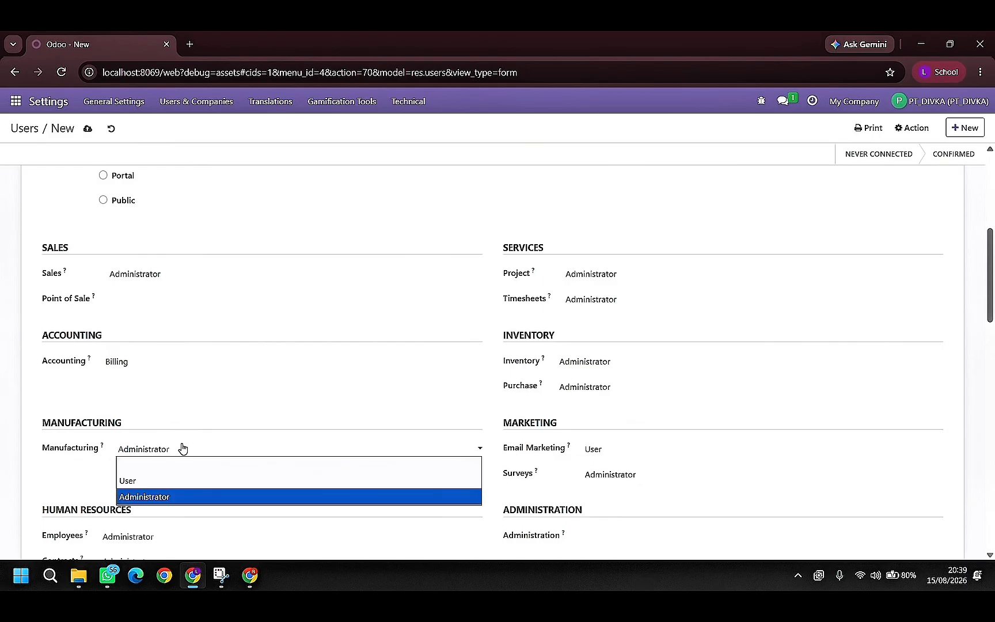
click(185, 464)
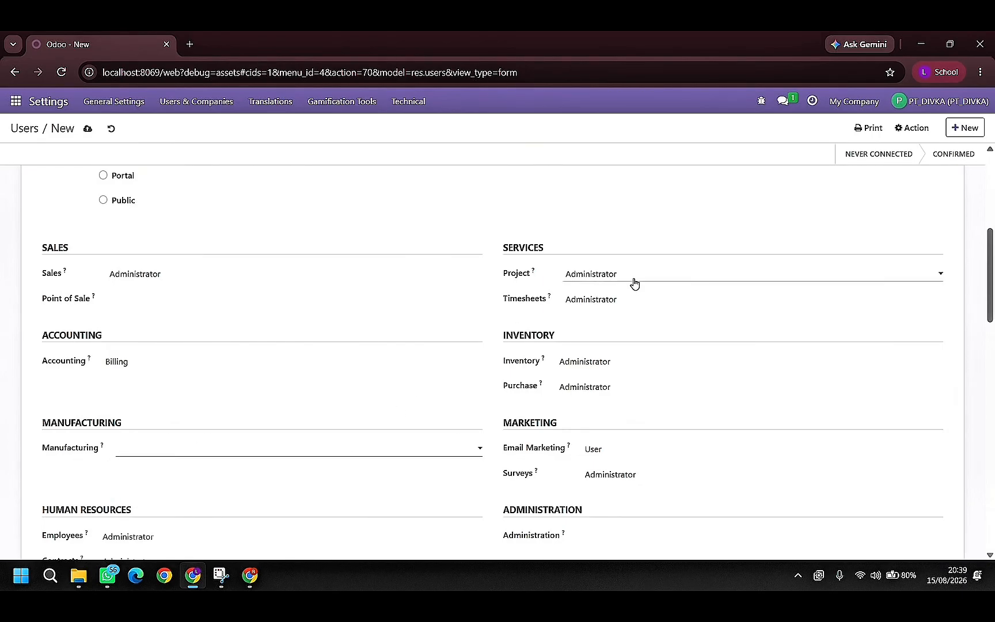
- Clear the sales user's Inventory and Purchase access and reselect User for Email Marketing
click(606, 360)
click(605, 375)
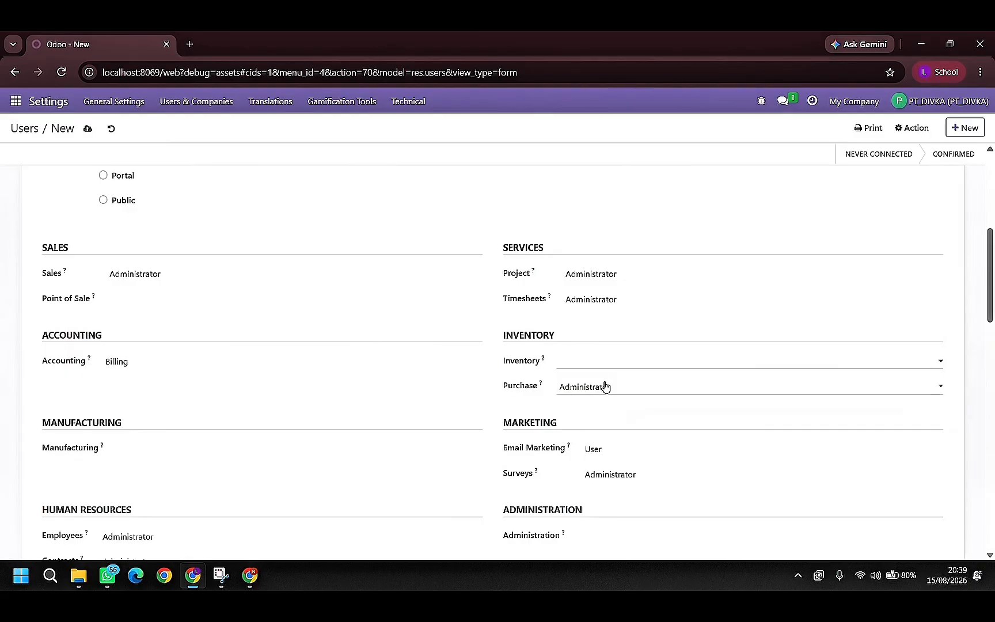
click(605, 387)
click(607, 403)
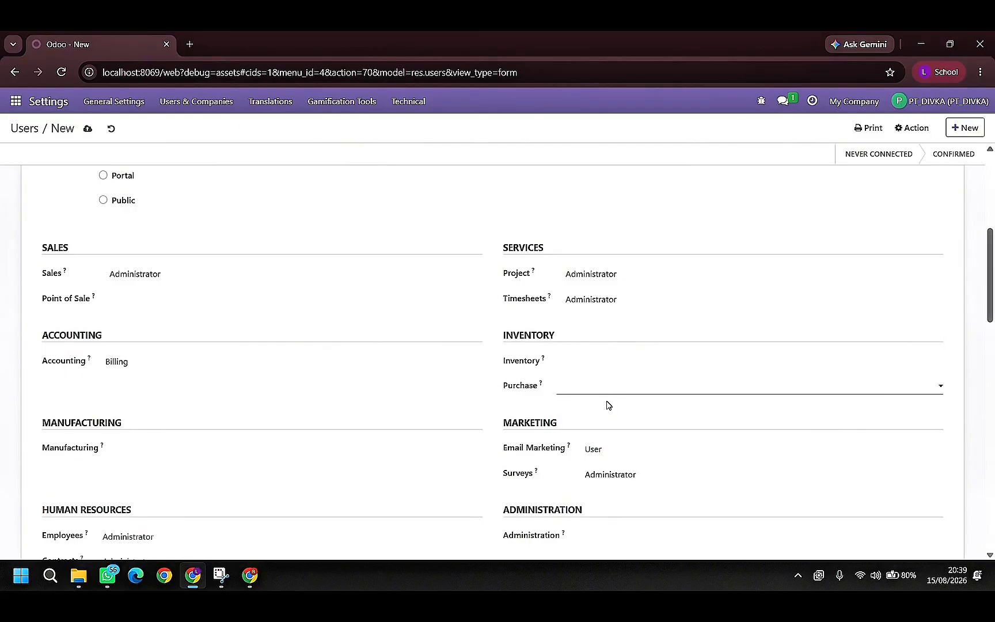
click(598, 455)
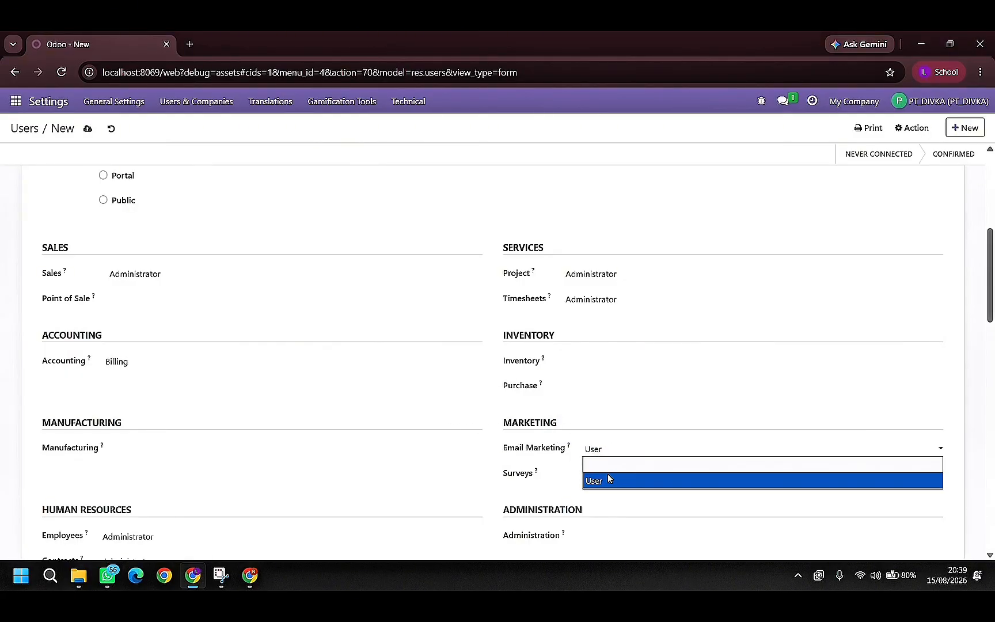
click(607, 474)
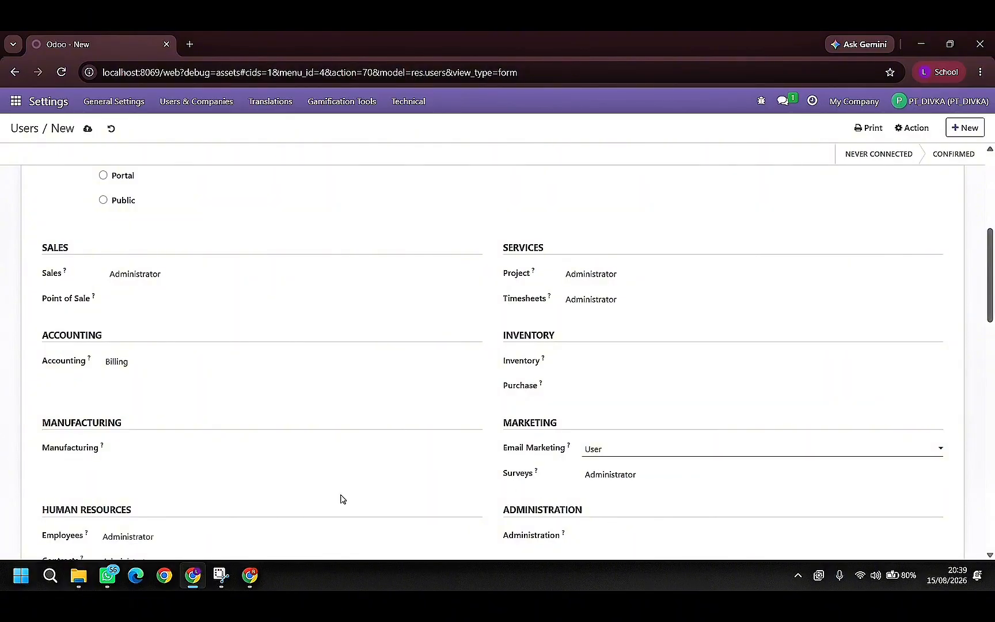
- Set the sales user's Employees access to Officer : Manage all employees and clear the Contracts and Time Off access
scroll(139, 470, down, 2)
click(123, 429)
click(135, 456)
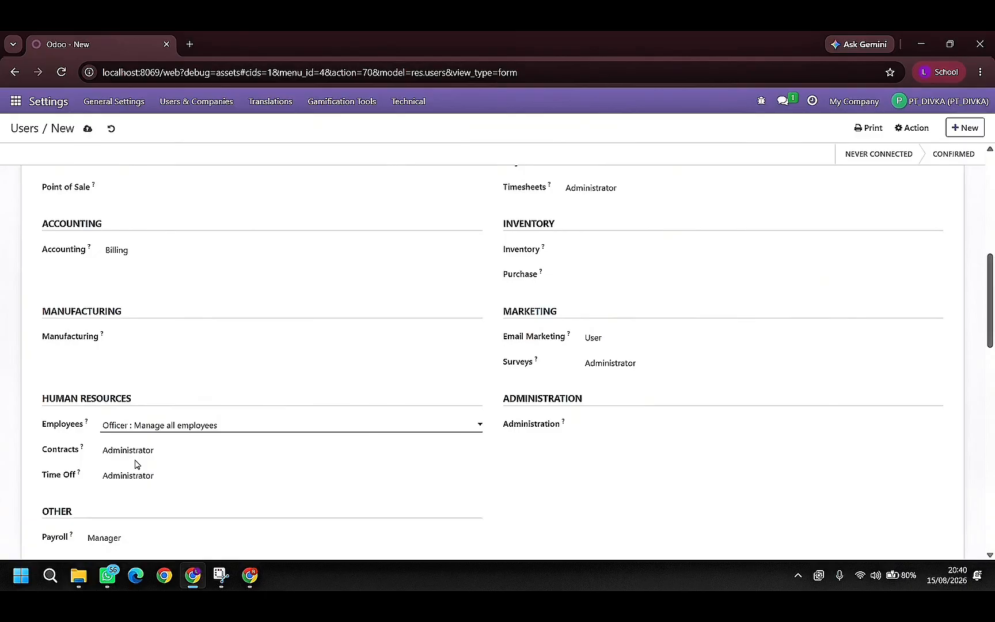
click(145, 452)
click(144, 466)
click(147, 477)
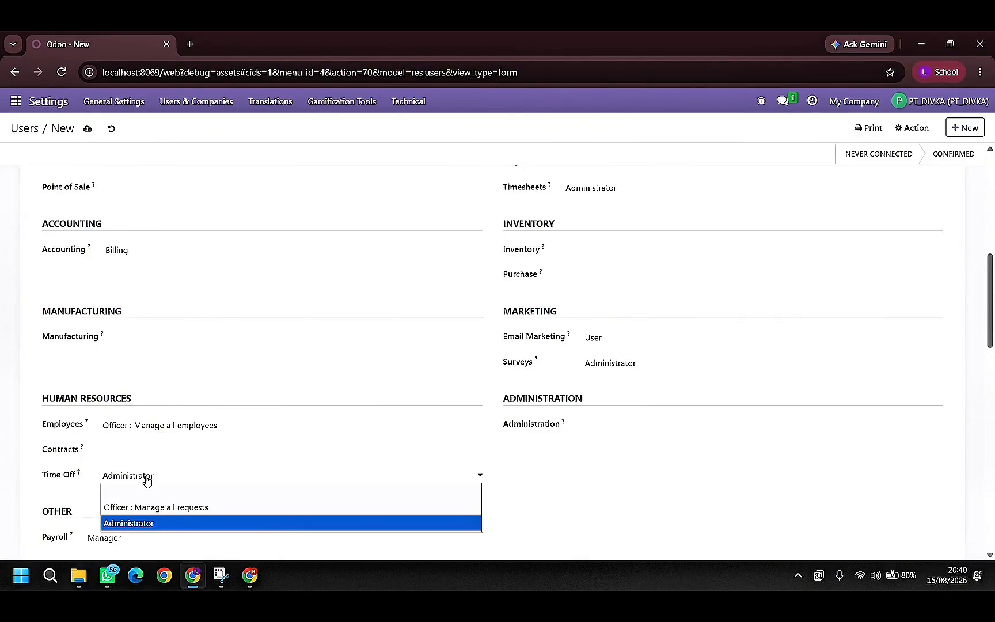
click(149, 493)
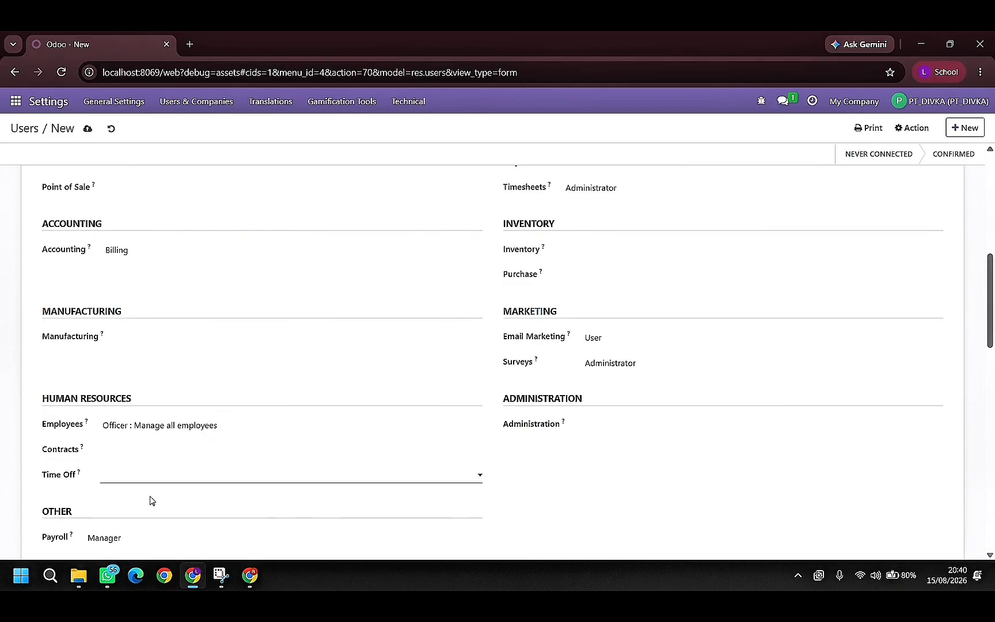
- Clear the sales user's Payroll access and toggle the Advanced Pricelists technical right
scroll(184, 504, down, 1)
click(159, 472)
click(160, 484)
scroll(258, 488, down, 2)
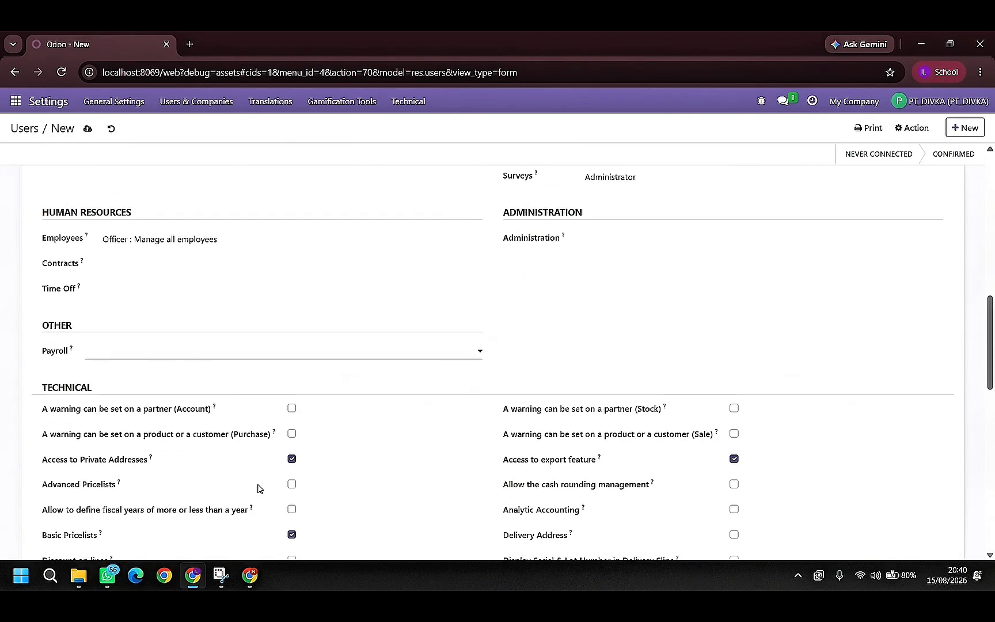
scroll(257, 489, down, 3)
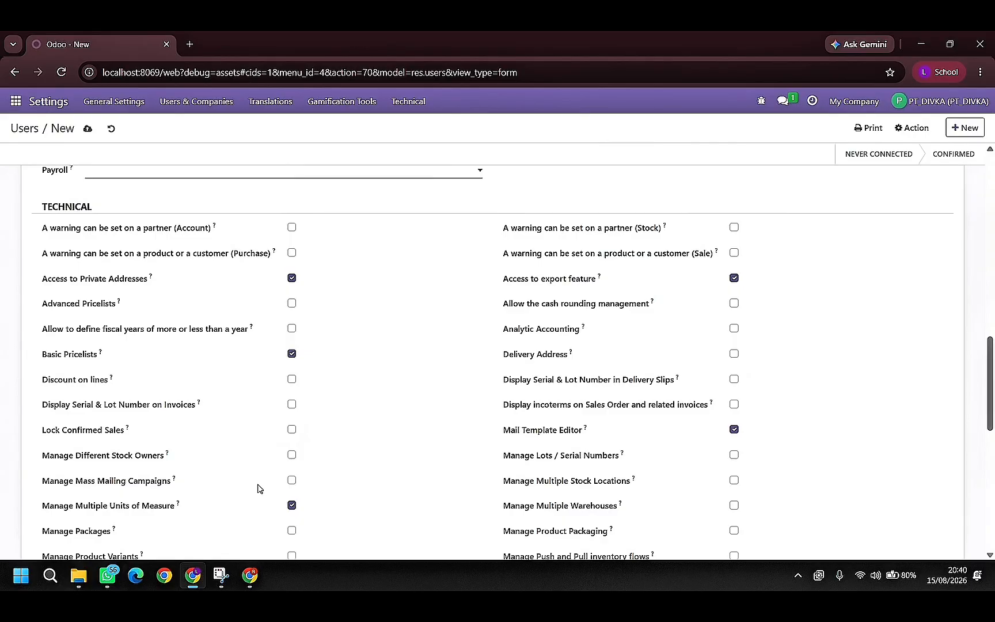
click(287, 305)
click(292, 304)
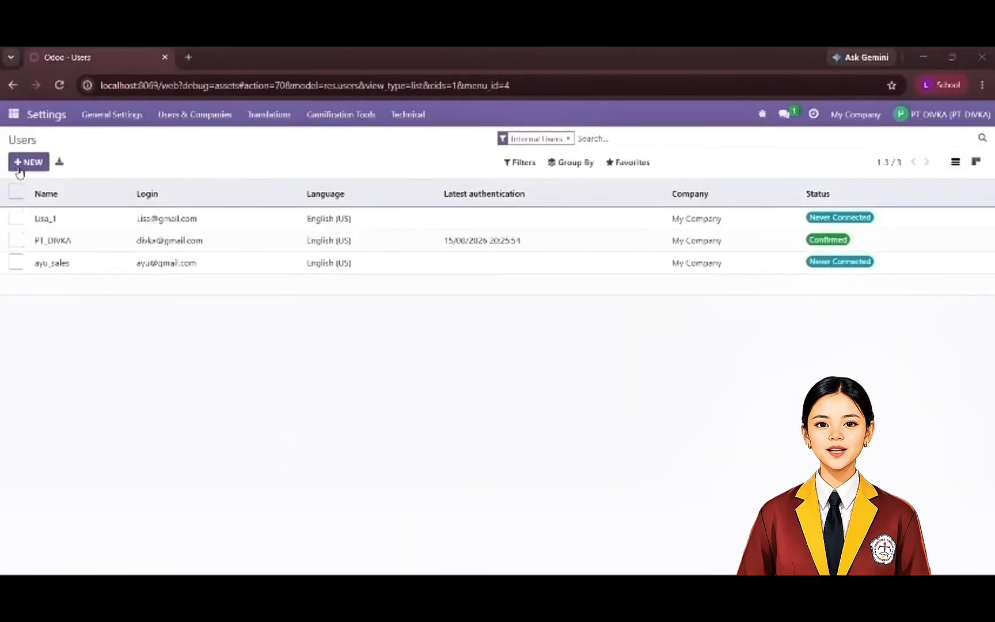
- Start another new user record from the users list and fill in the inventory user's name and e-mail address
click(20, 163)
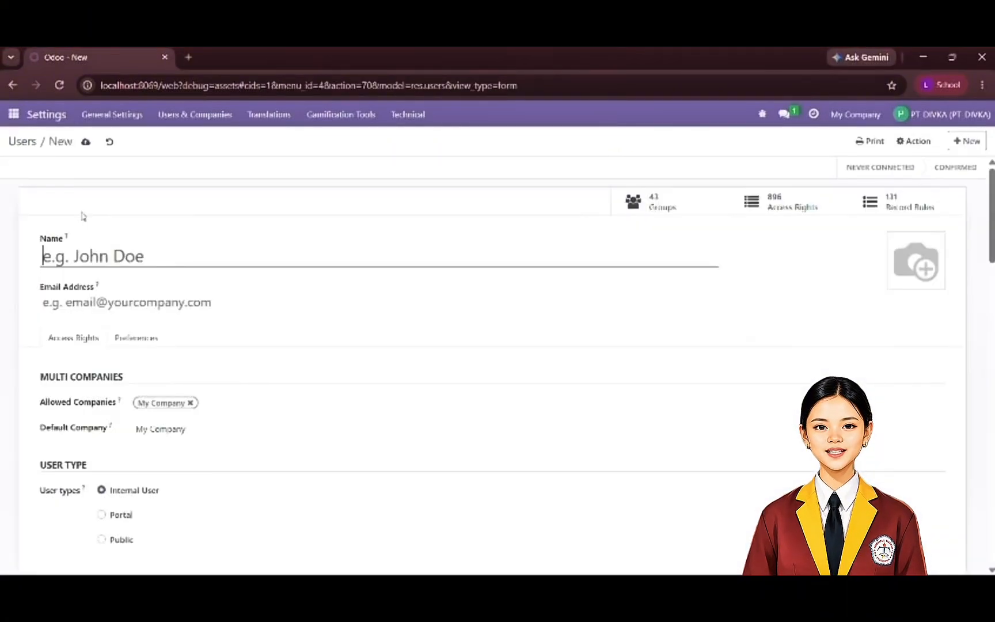
key(Caps_Lock)
text(fadillah_inven)
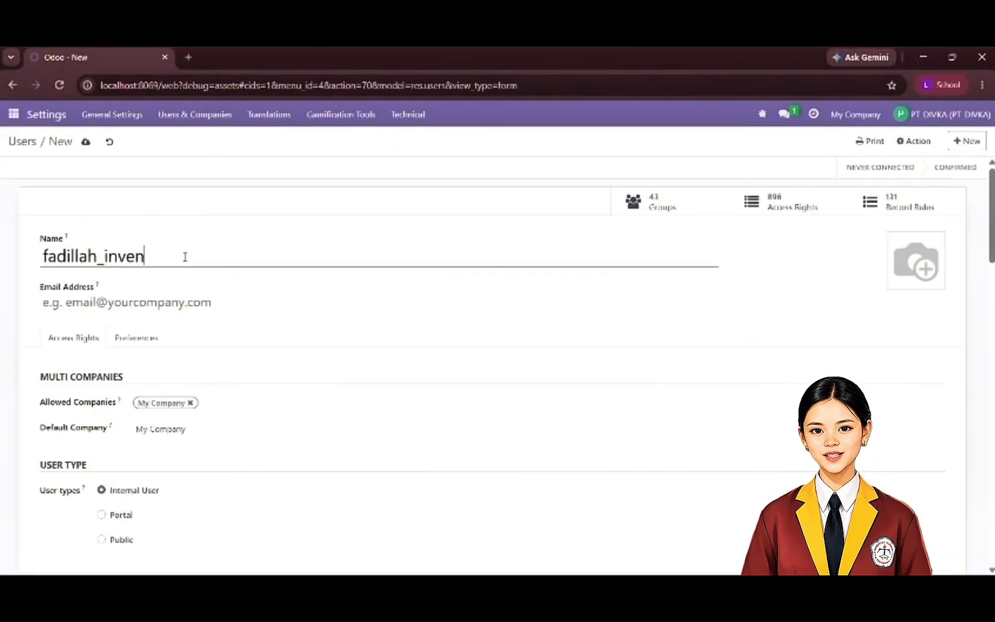
text(tory)
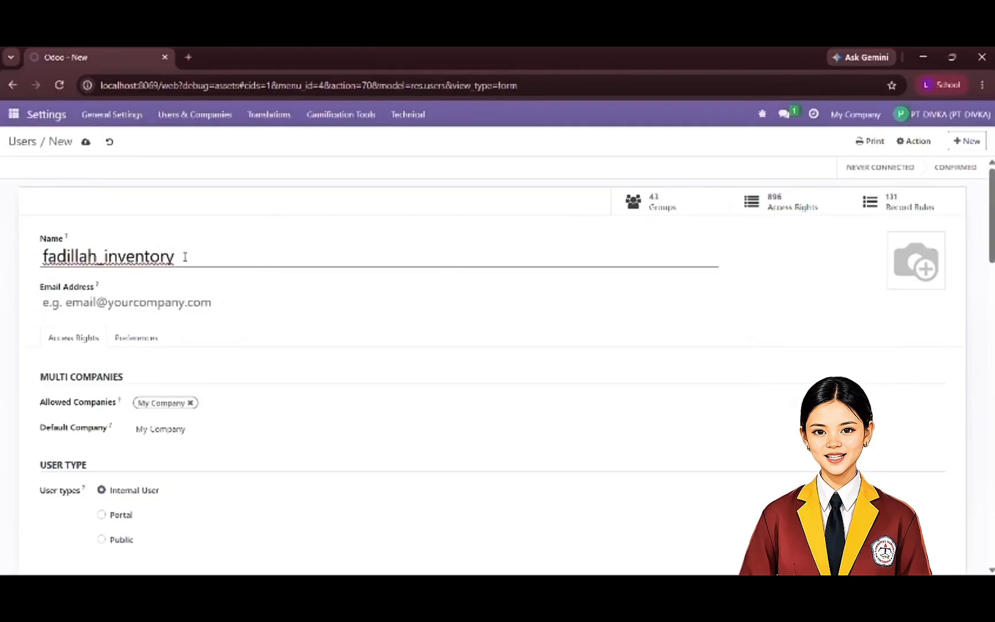
click(155, 303)
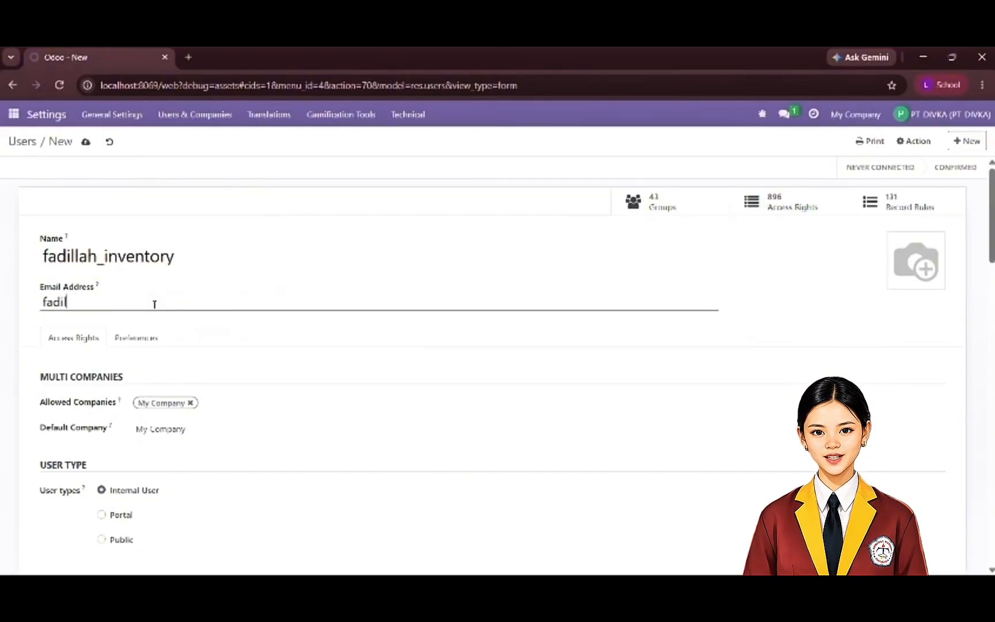
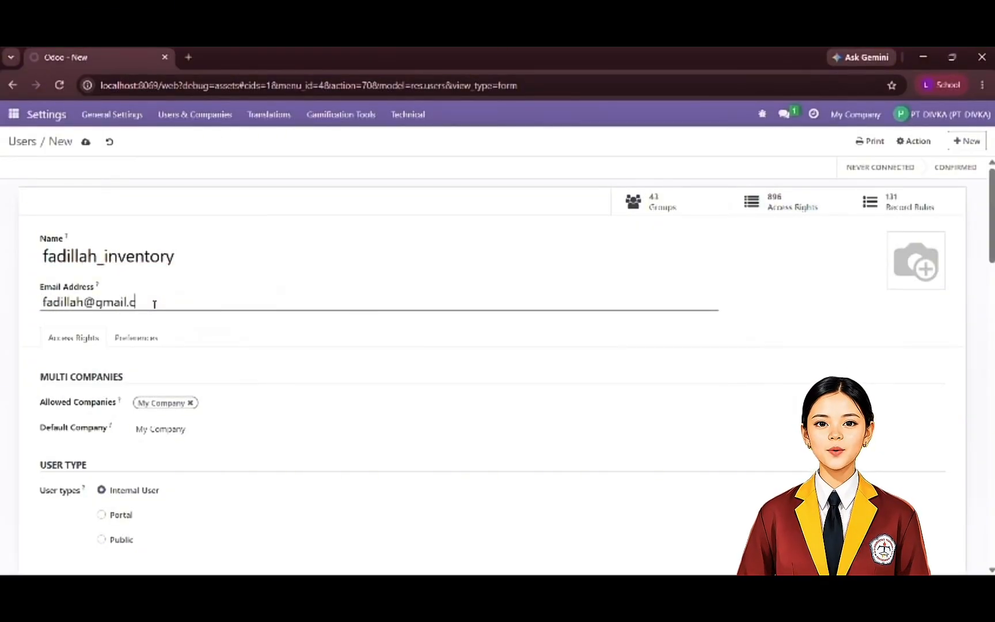
- Clear the inventory user's Sales and Point of Sale access
scroll(211, 351, down, 4)
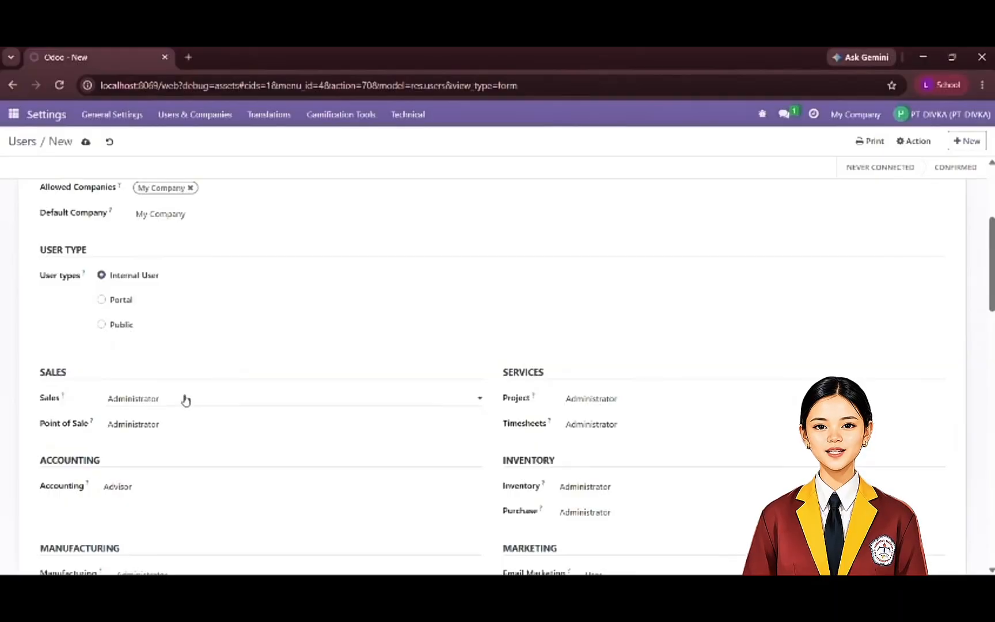
scroll(186, 401, down, 1)
click(276, 343)
click(268, 356)
click(277, 367)
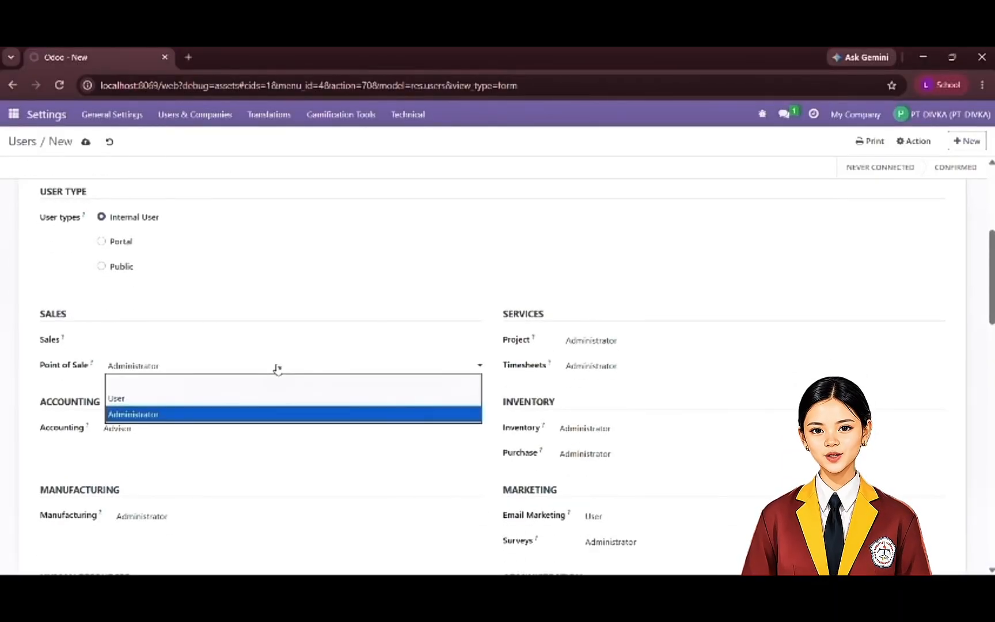
click(271, 382)
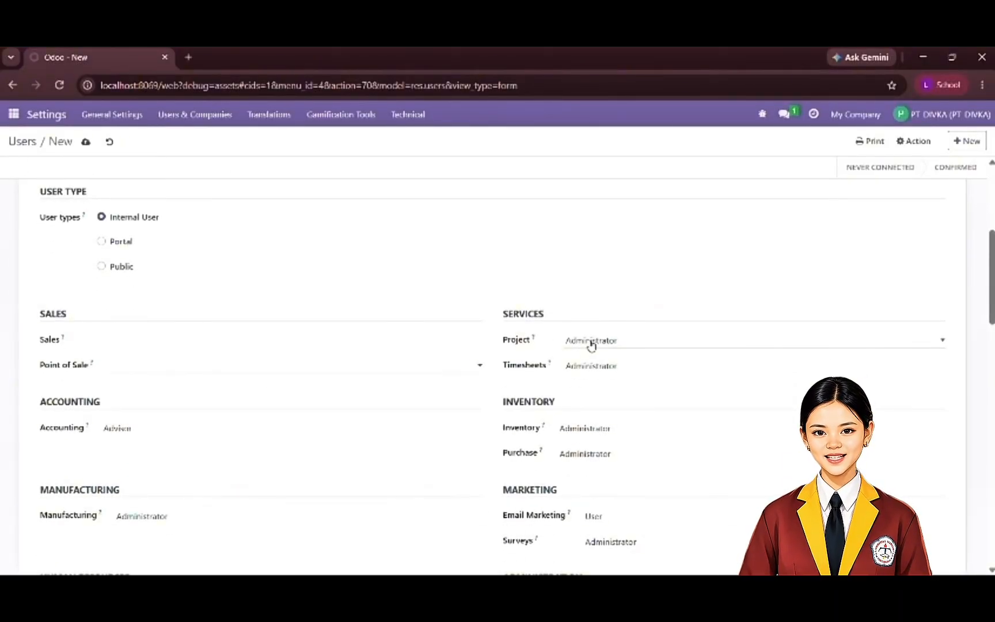
- Clear the inventory user's Project and Timesheets access
click(592, 344)
click(595, 349)
click(604, 365)
click(612, 382)
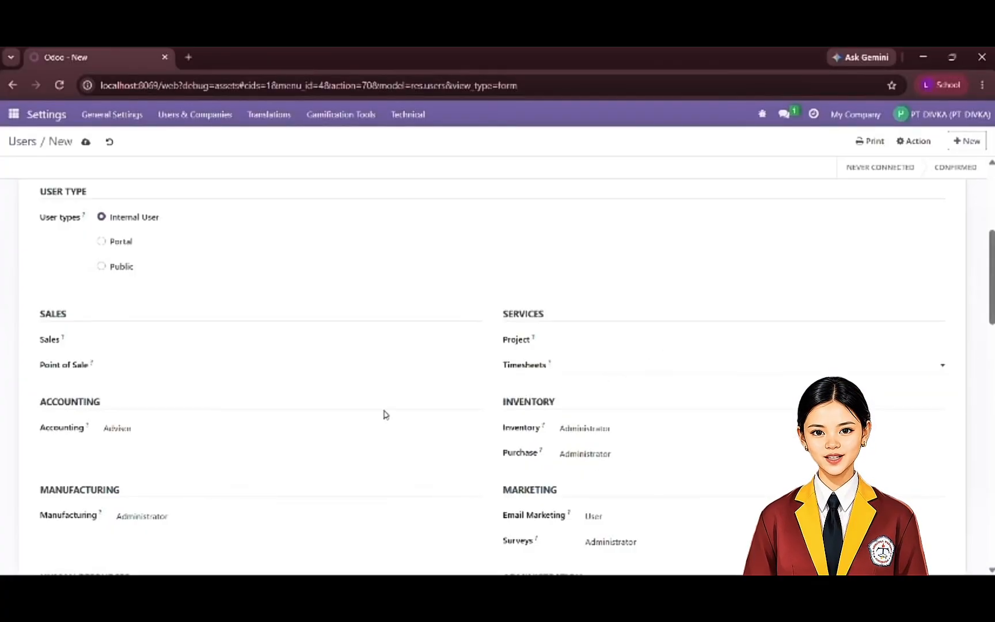
- Clear the inventory user's Accounting and Purchase access
click(300, 425)
click(213, 439)
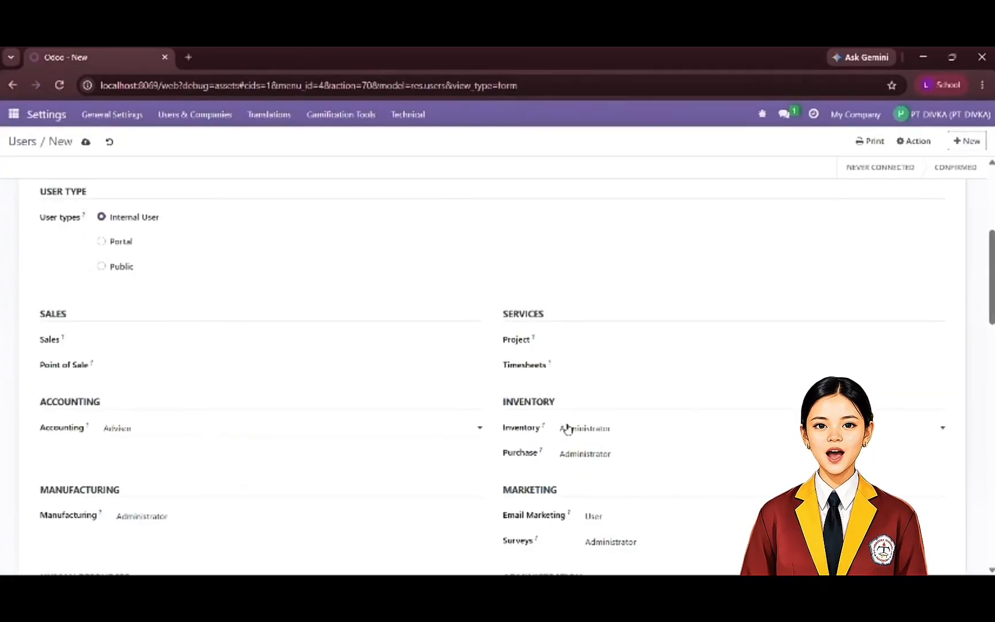
click(433, 432)
click(434, 444)
click(571, 454)
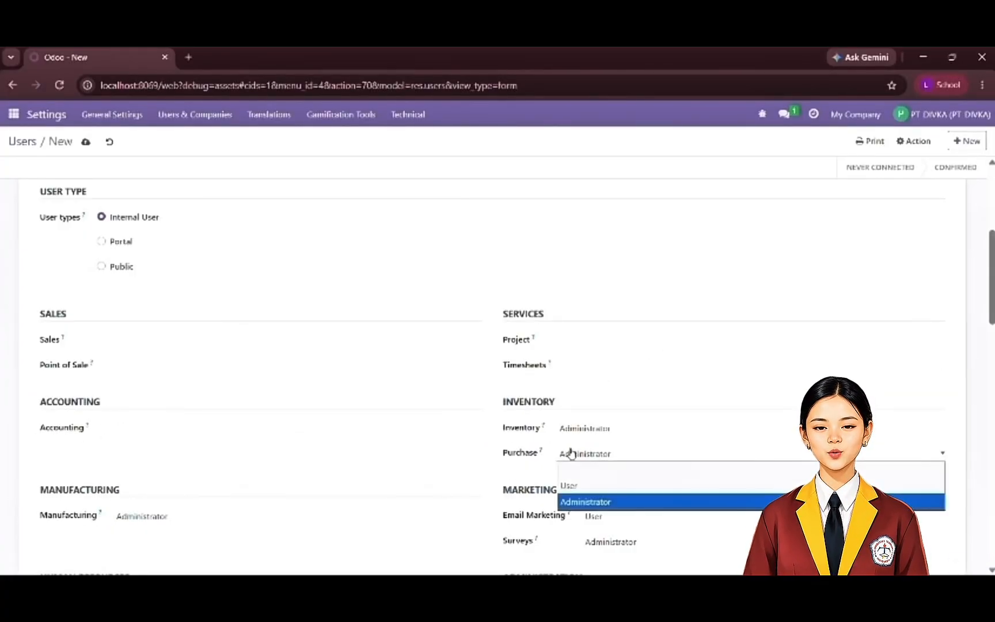
click(573, 469)
- Keep Administrator as the inventory user's Manufacturing access and reselect User for Email Marketing
scroll(366, 480, down, 1)
click(160, 446)
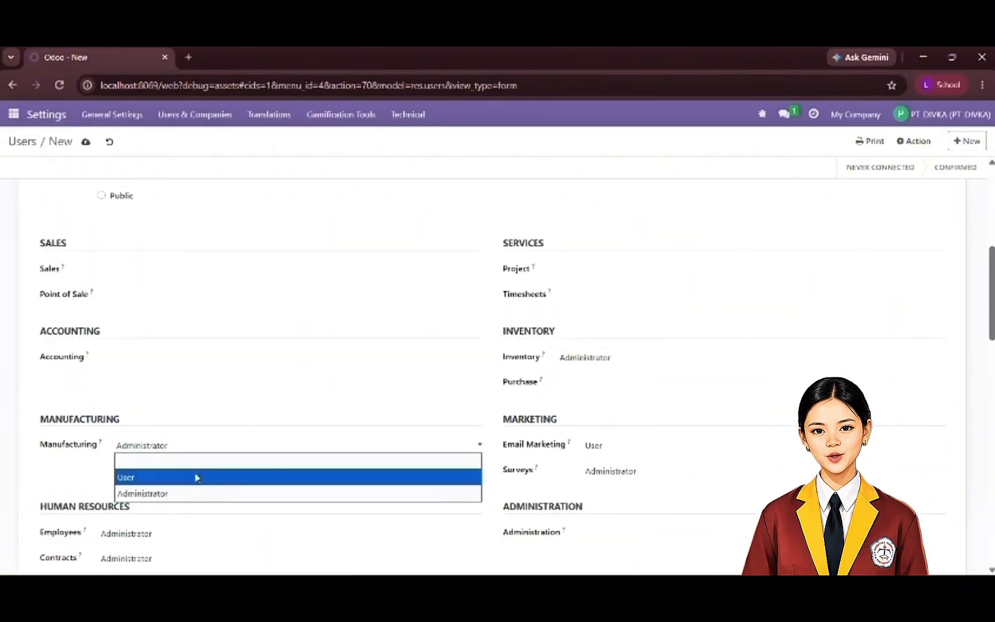
click(282, 508)
click(593, 447)
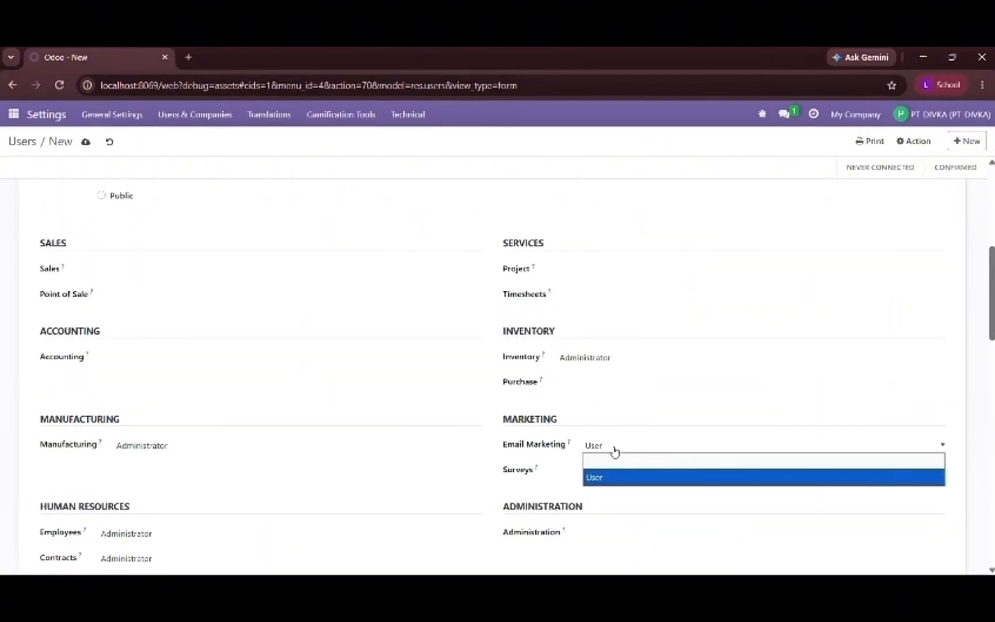
click(625, 477)
- Clear the inventory user's Employees and Contracts access
scroll(478, 496, down, 1)
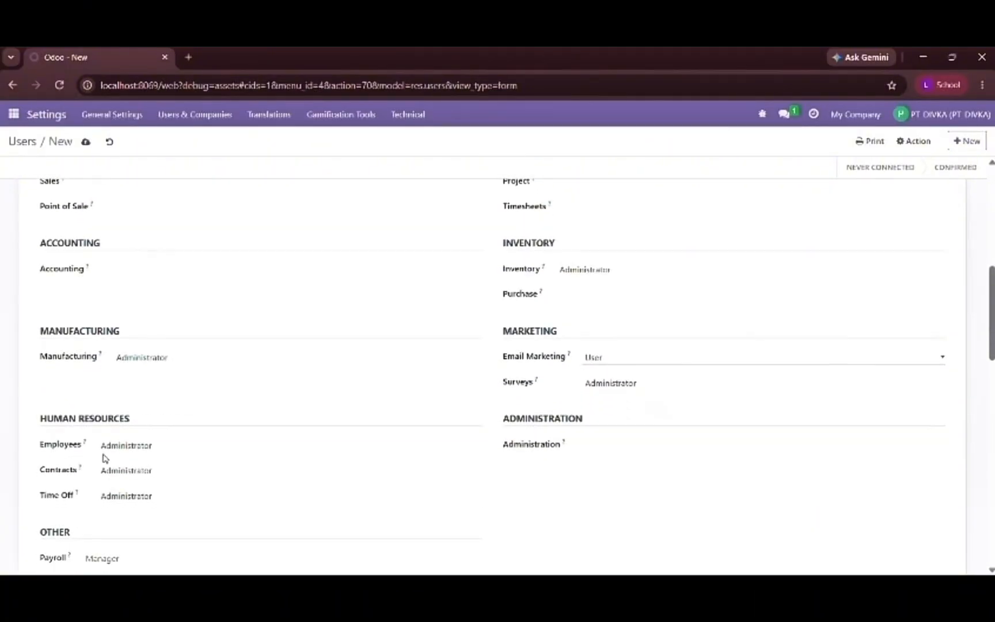
click(162, 452)
click(167, 461)
click(171, 476)
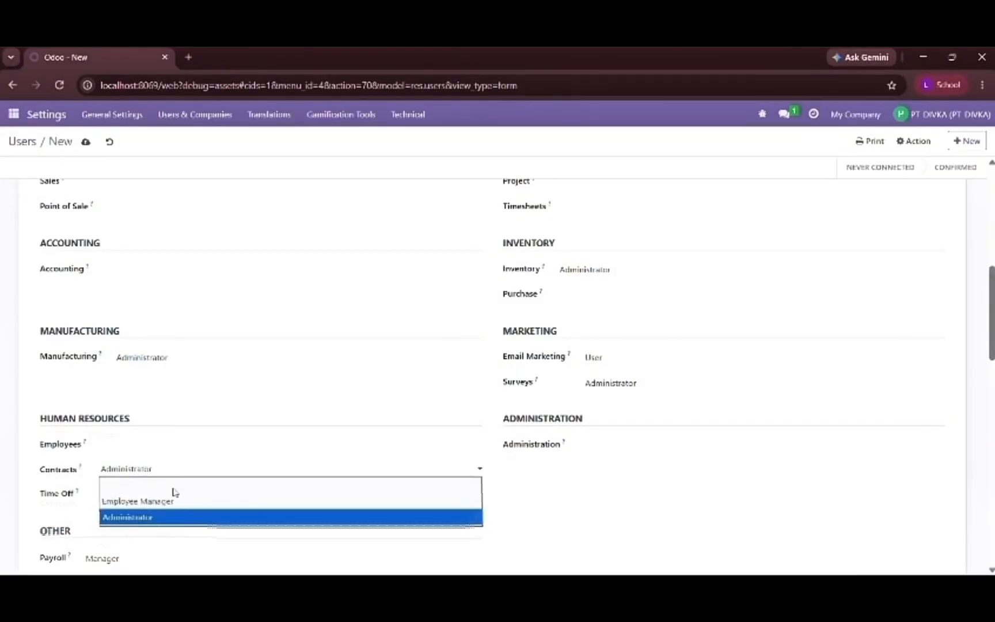
click(172, 483)
- Clear the inventory user's Time Off access and try to clear the Payroll access
click(173, 495)
click(179, 528)
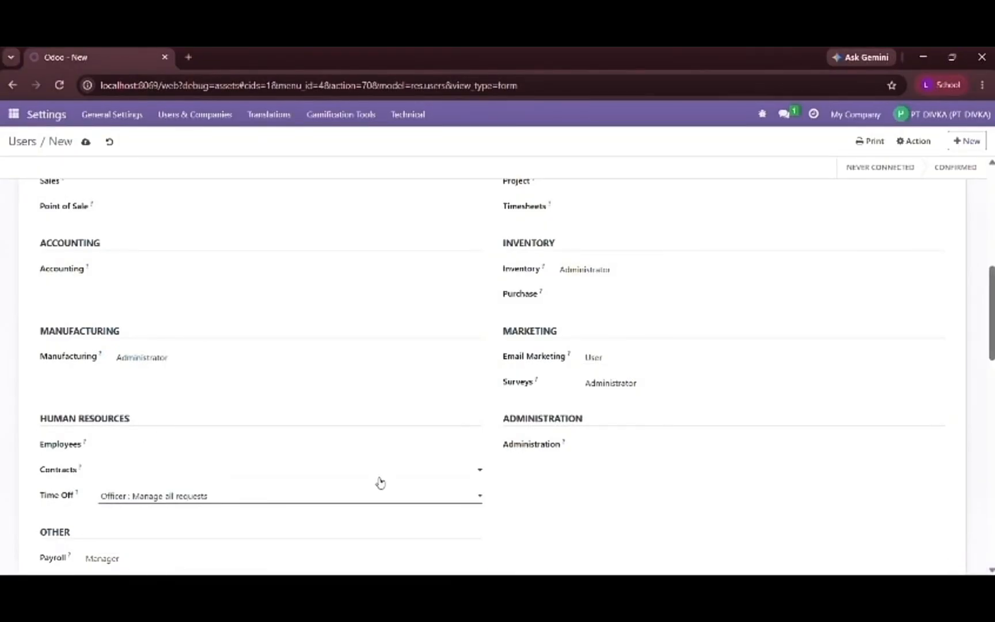
click(333, 495)
click(316, 512)
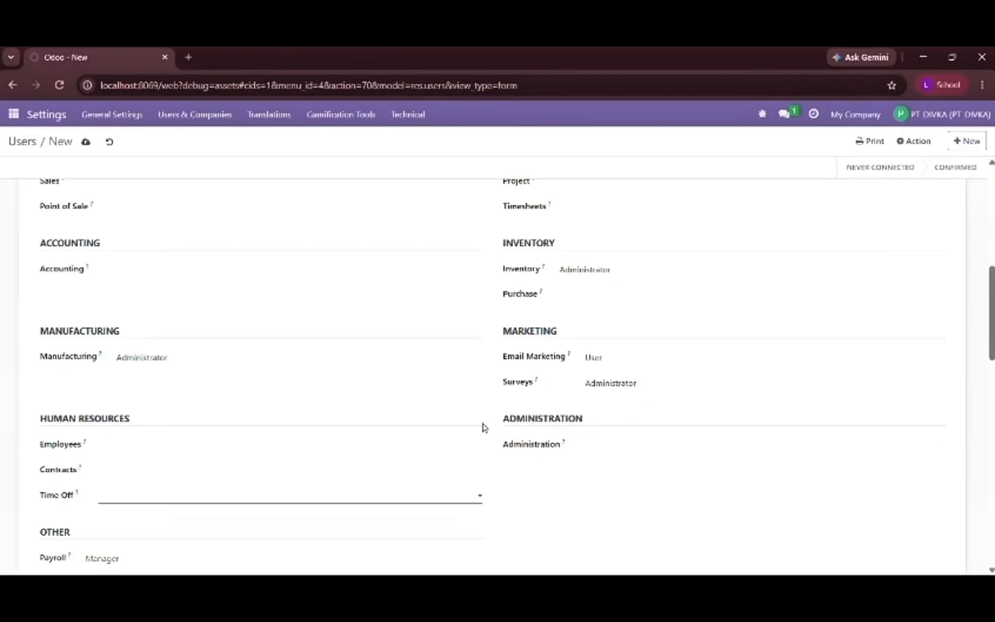
scroll(483, 428, down, 2)
click(255, 424)
click(258, 436)
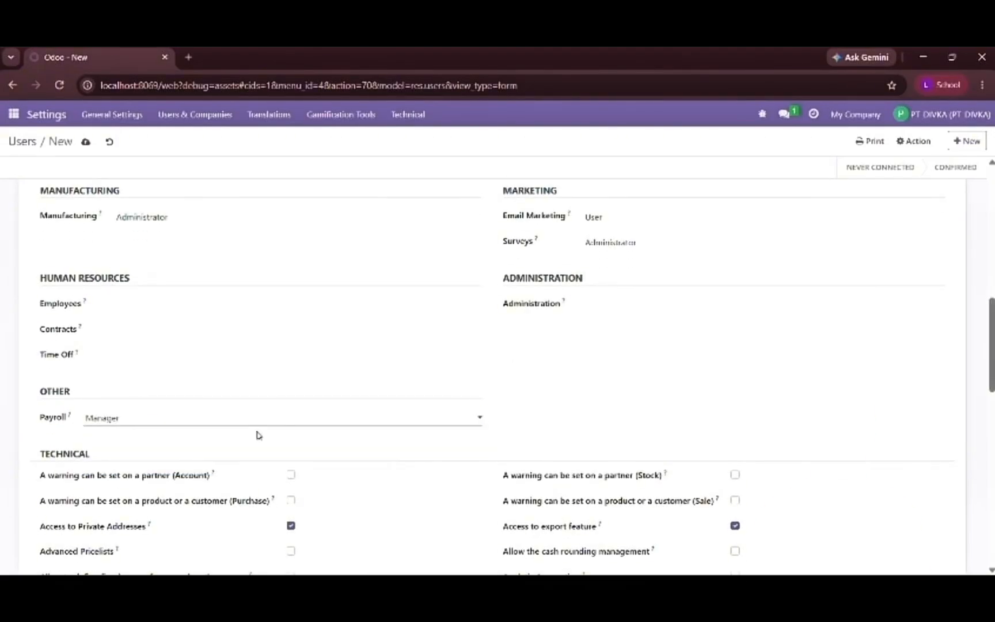
- Review the inventory user's technical and extra rights and save the new user
scroll(313, 444, down, 2)
scroll(313, 444, down, 2)
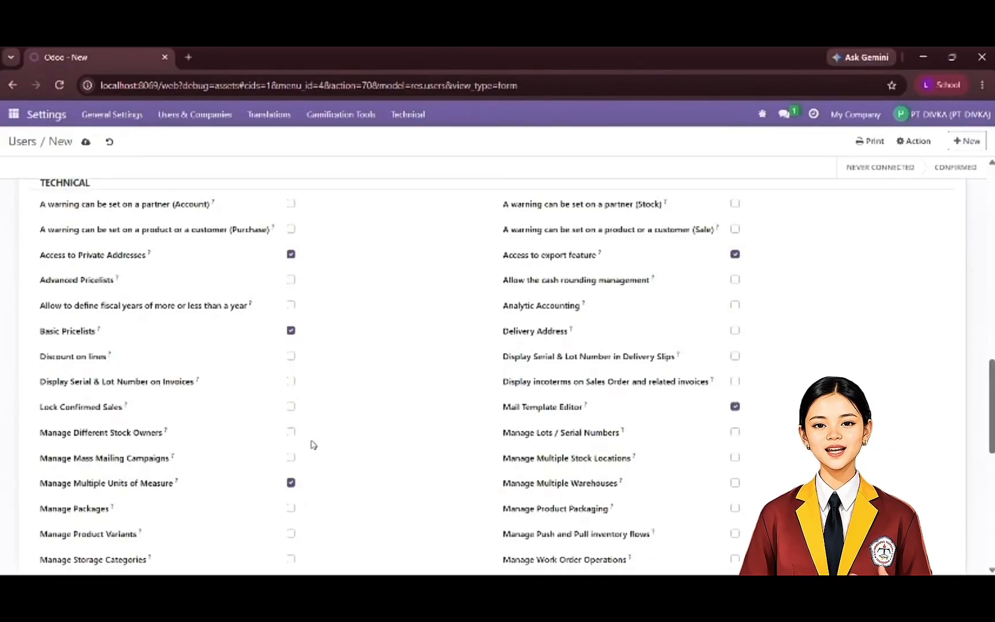
scroll(222, 344, down, 1)
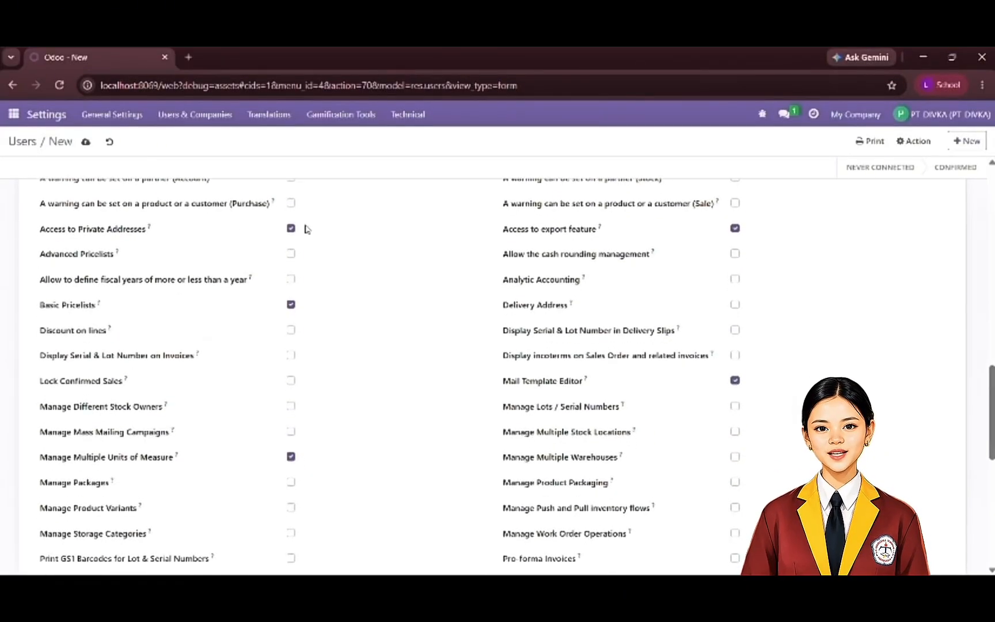
click(291, 305)
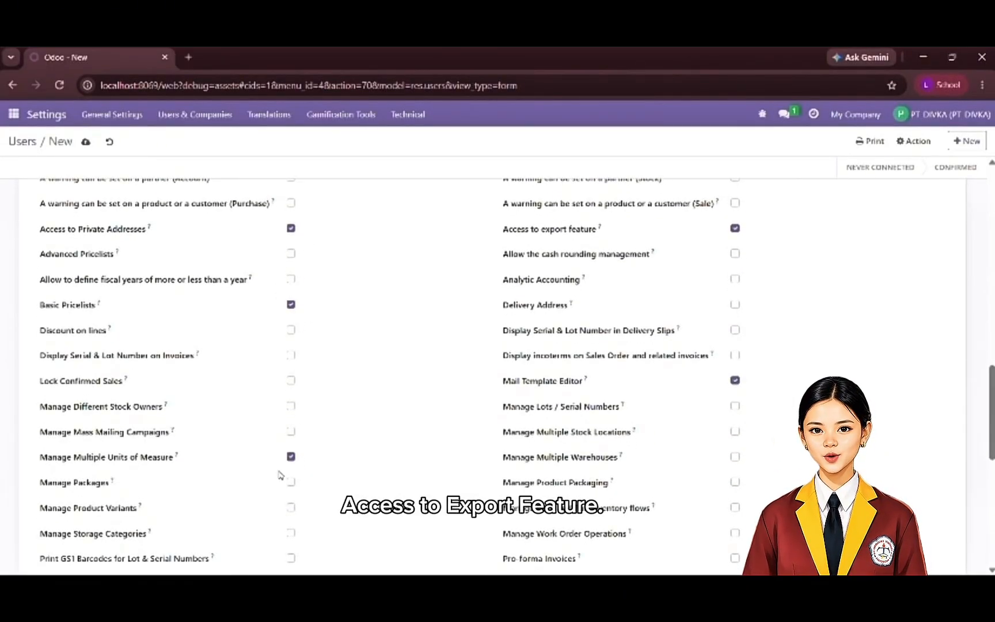
scroll(280, 475, down, 3)
scroll(280, 473, up, 4)
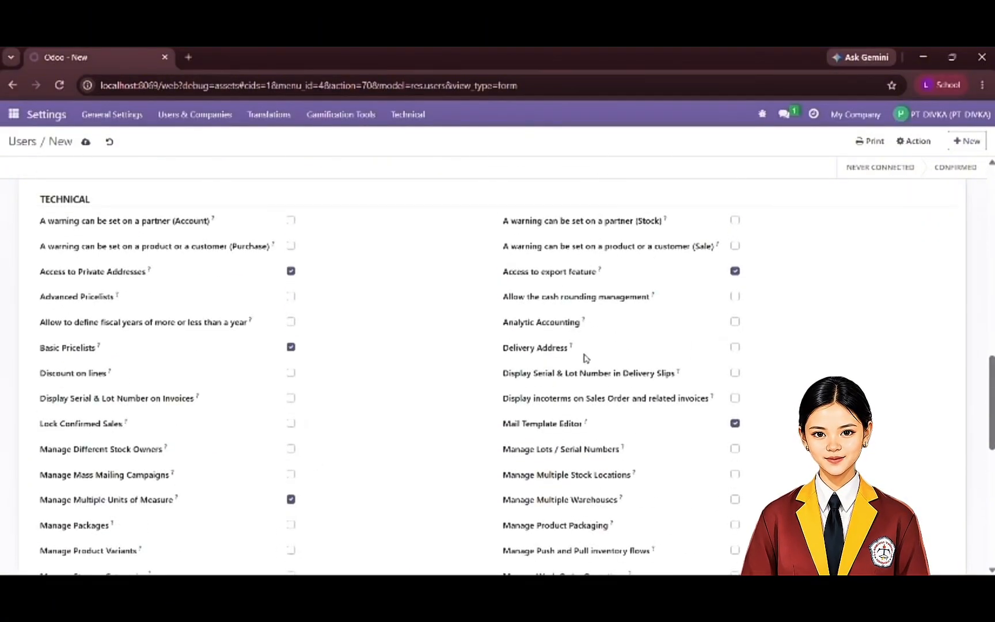
scroll(340, 479, down, 6)
scroll(340, 479, down, 2)
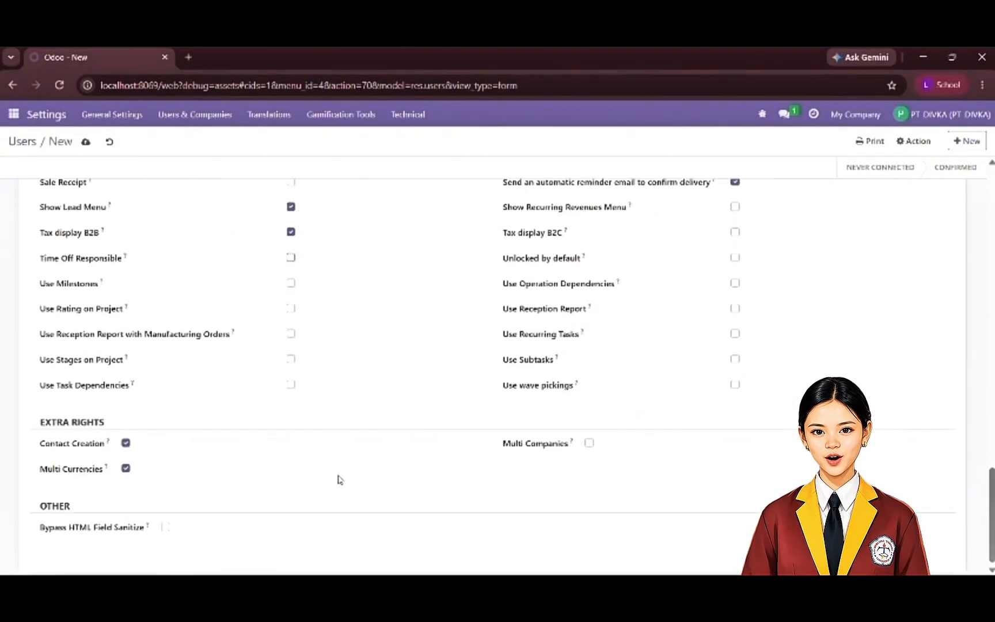
scroll(397, 436, up, 20)
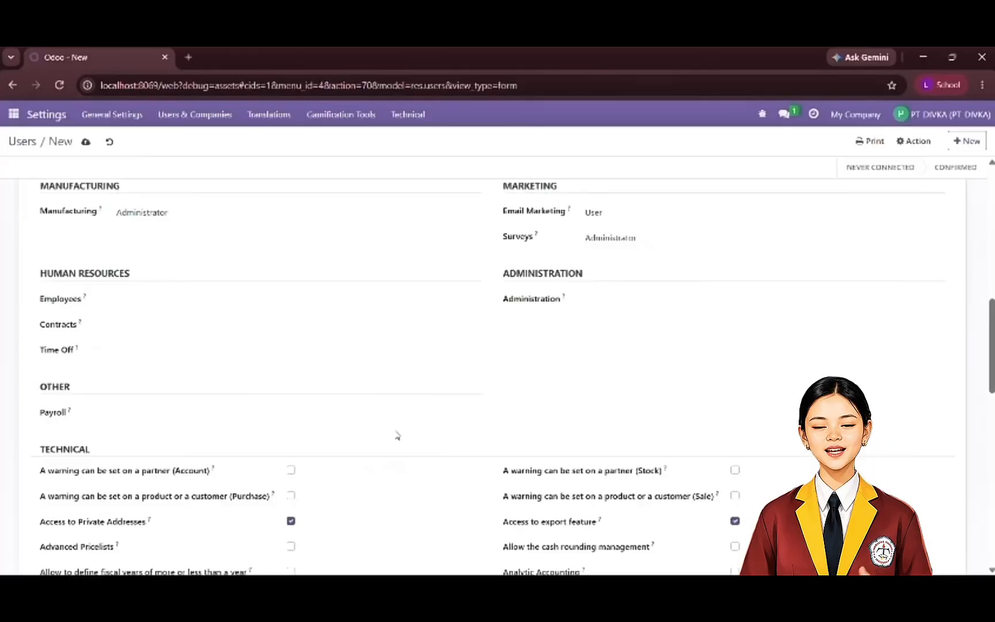
click(85, 144)
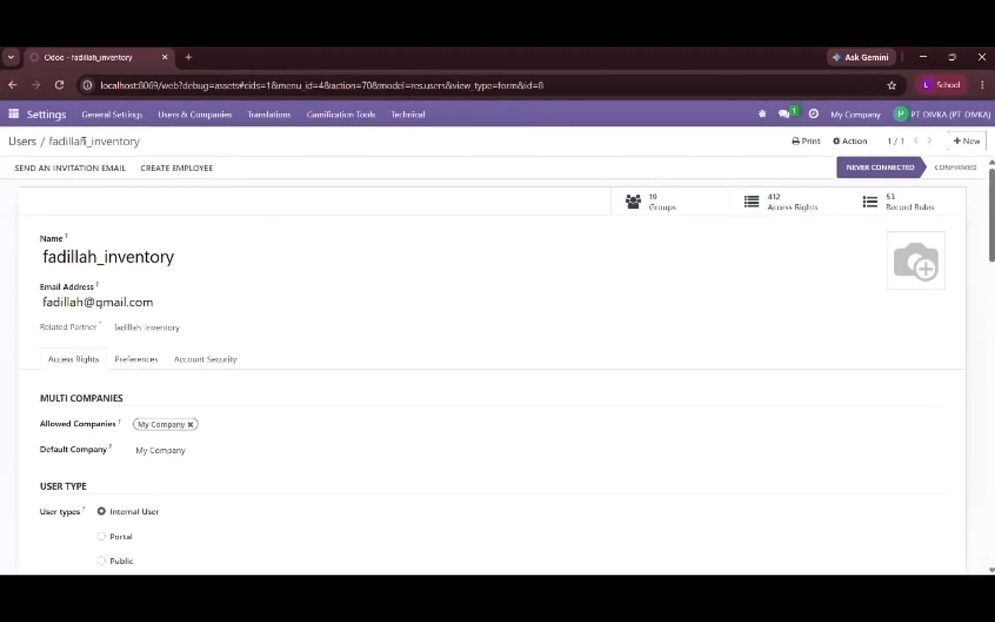
- Create another user from the Users list and fill in the CRM user's name and email address
click(32, 143)
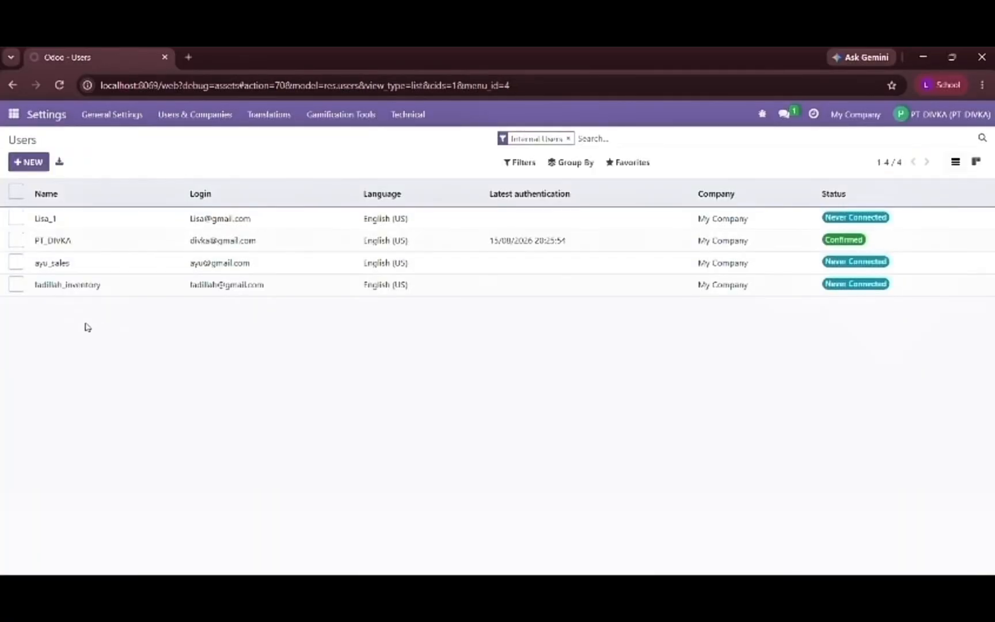
click(38, 162)
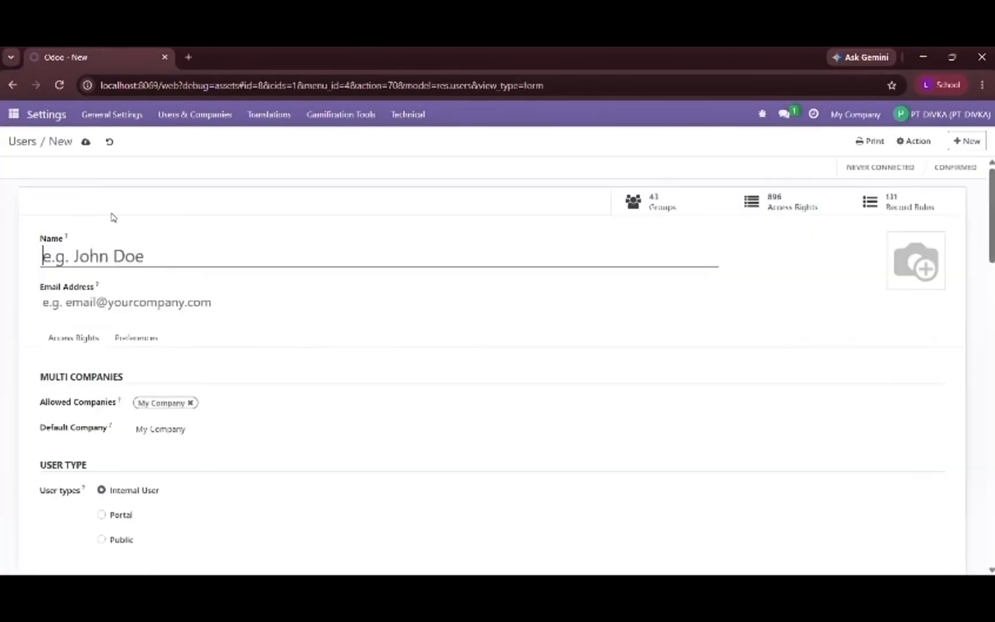
text(nadia_CRM)
click(119, 293)
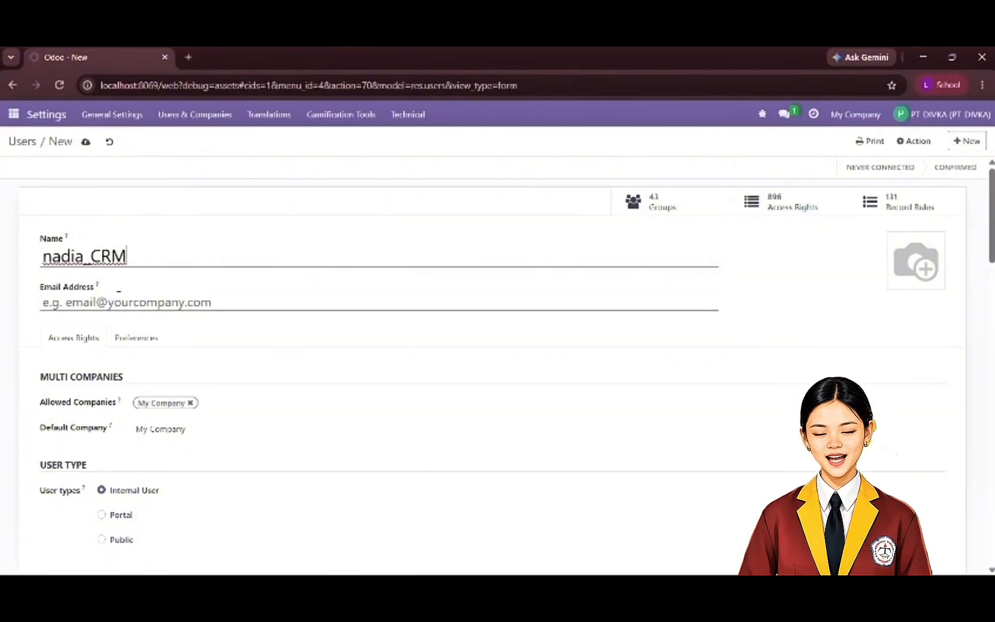
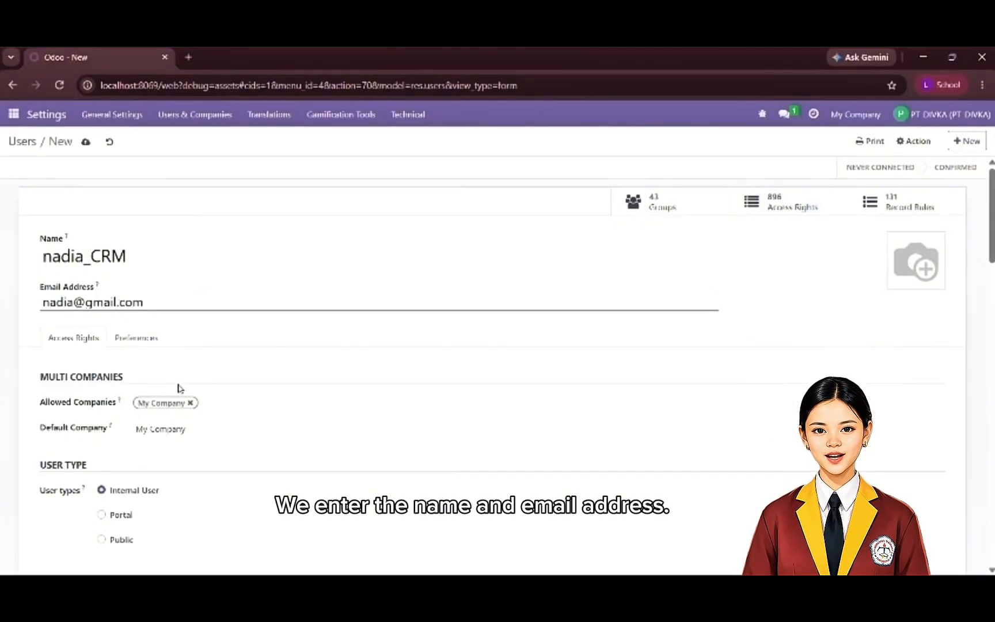
- Try User: All Documents as the CRM user's Sales access and set it back to Administrator
scroll(179, 389, down, 4)
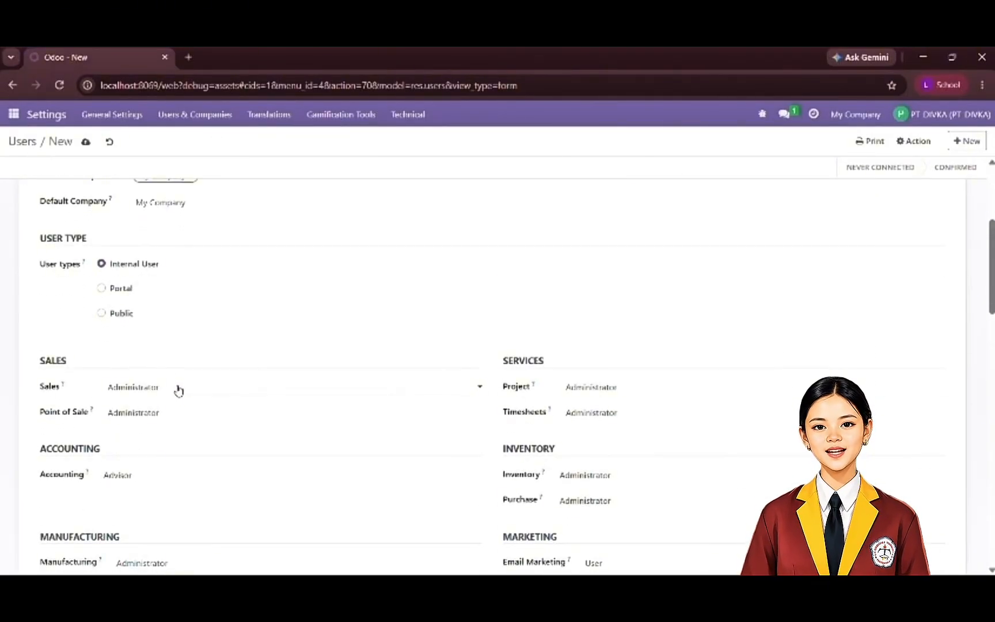
scroll(176, 385, down, 1)
click(154, 341)
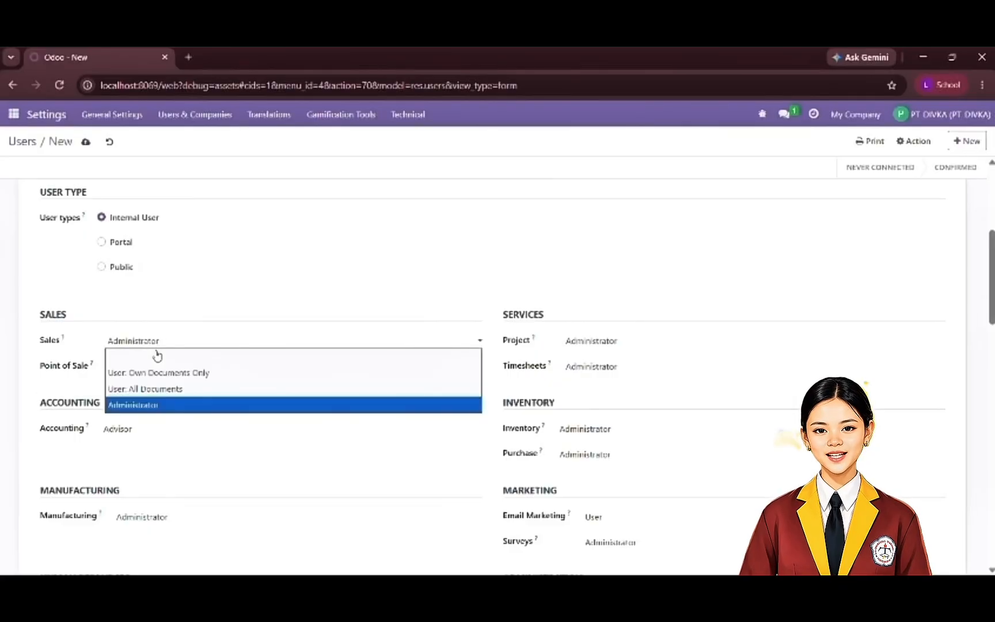
click(159, 357)
click(169, 344)
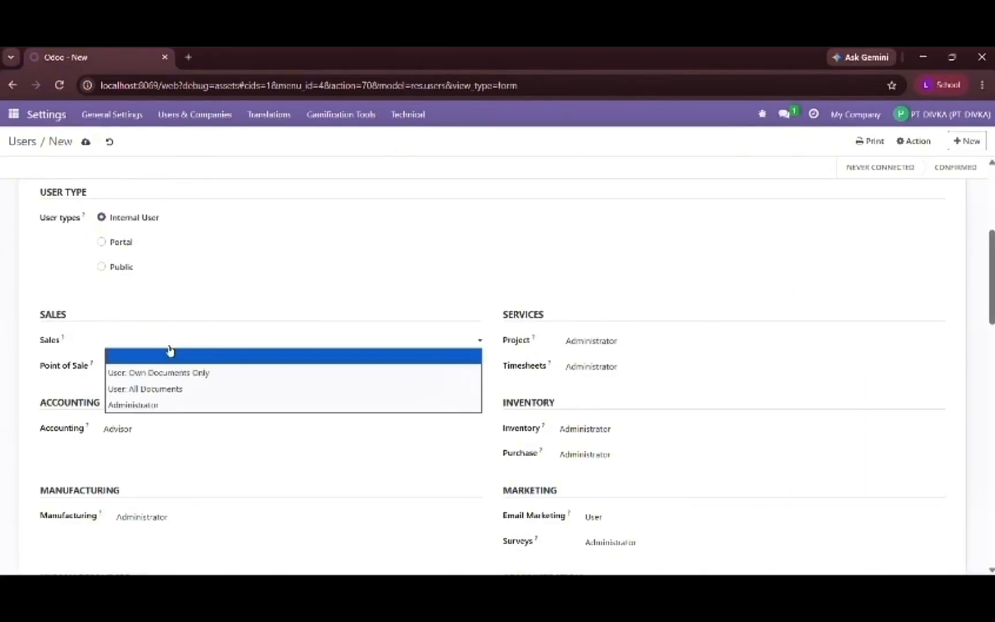
click(174, 391)
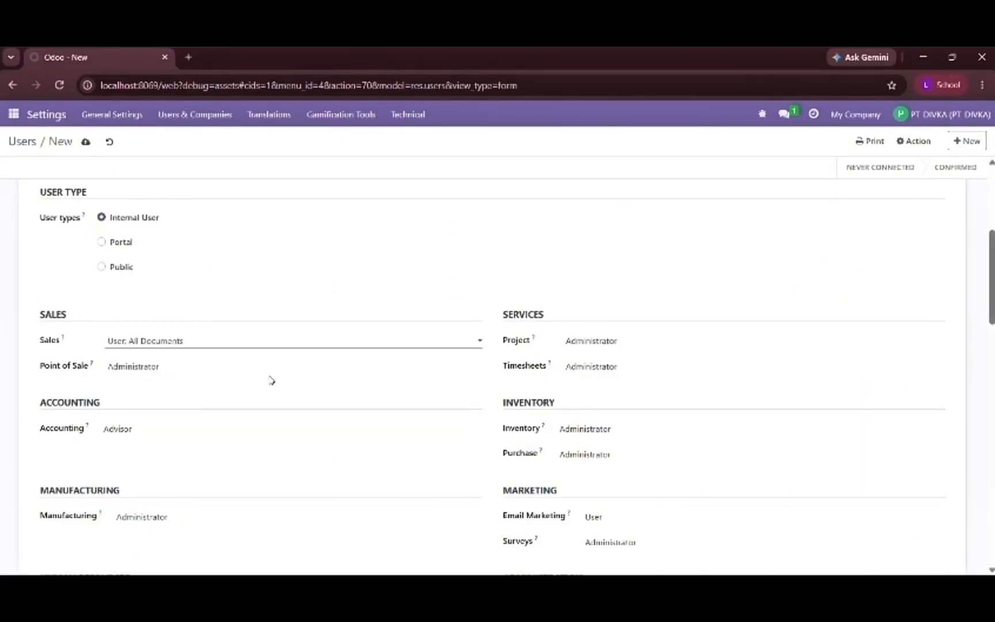
click(335, 345)
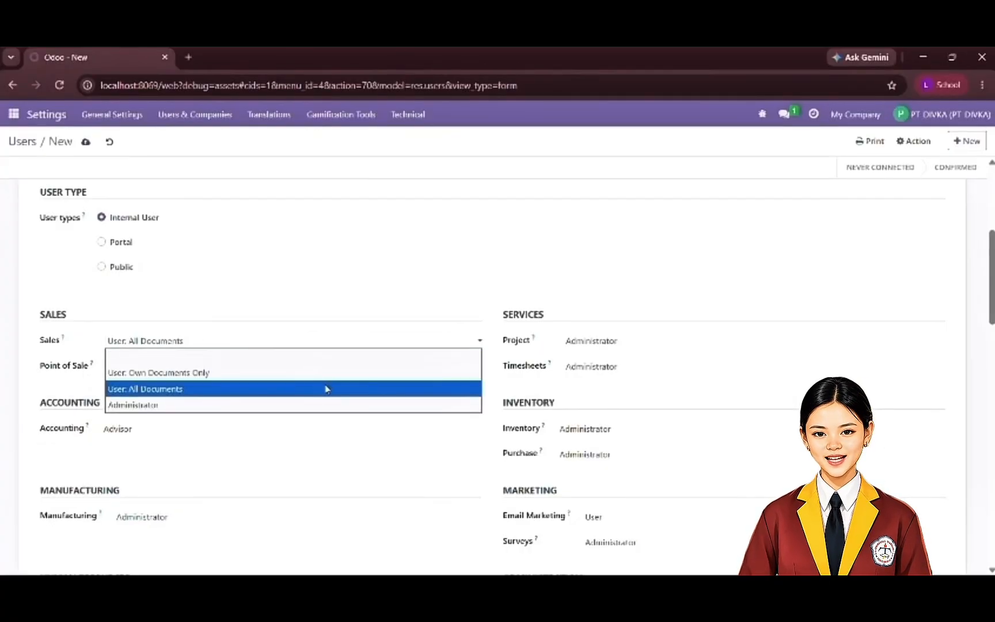
click(335, 405)
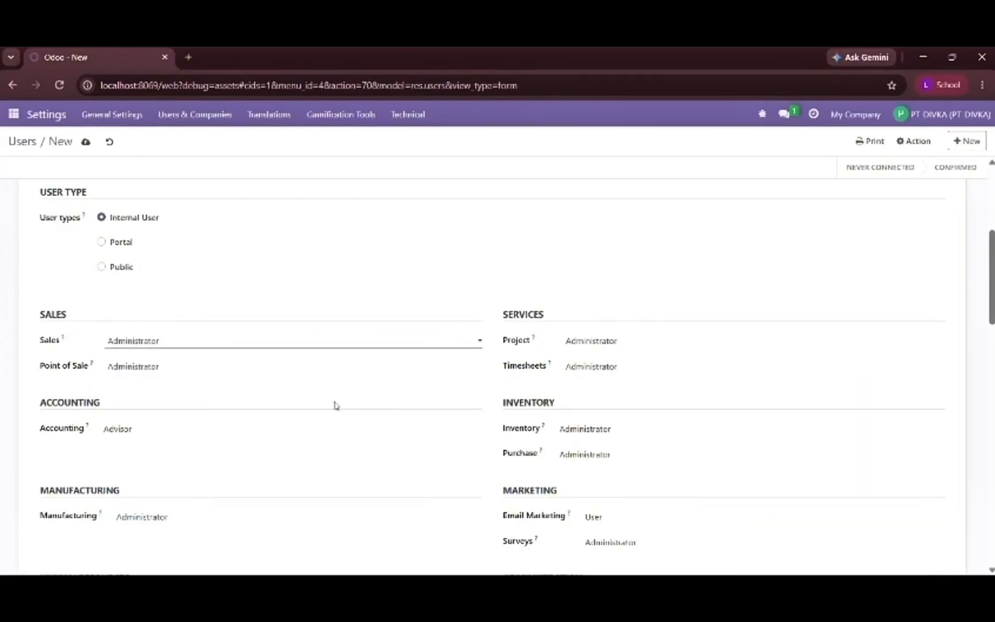
- Clear the CRM user's Project and Timesheets access
click(612, 346)
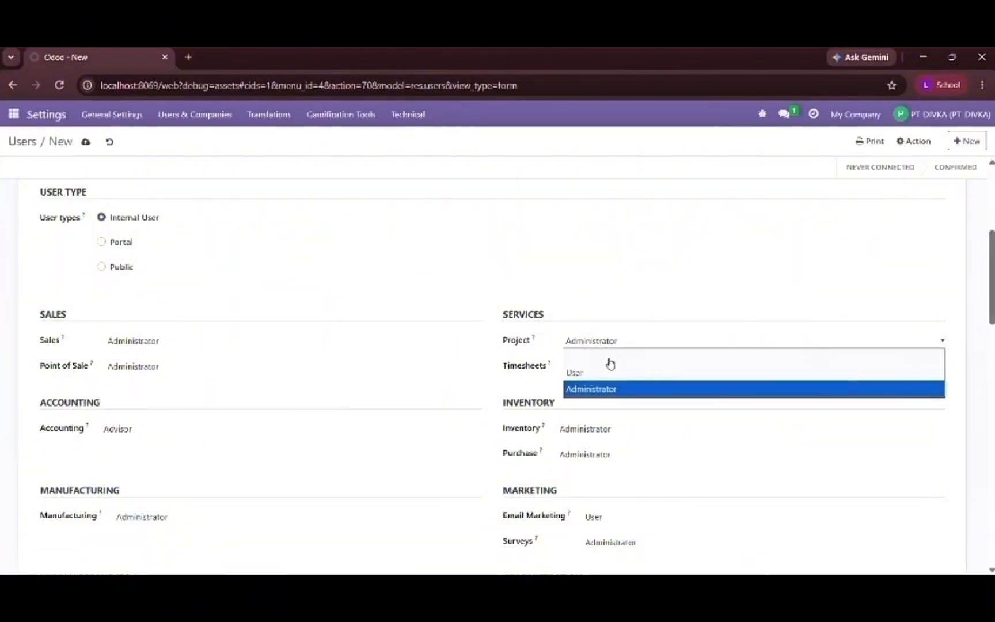
click(612, 362)
click(613, 373)
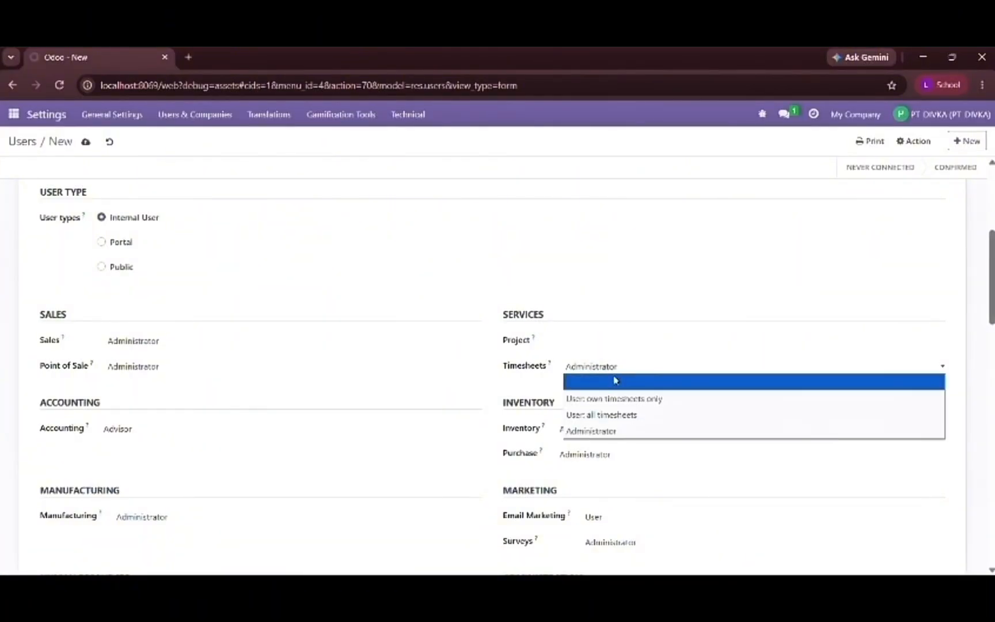
click(615, 380)
- Set the CRM user's Accounting access to Billing and Inventory access to User
click(245, 437)
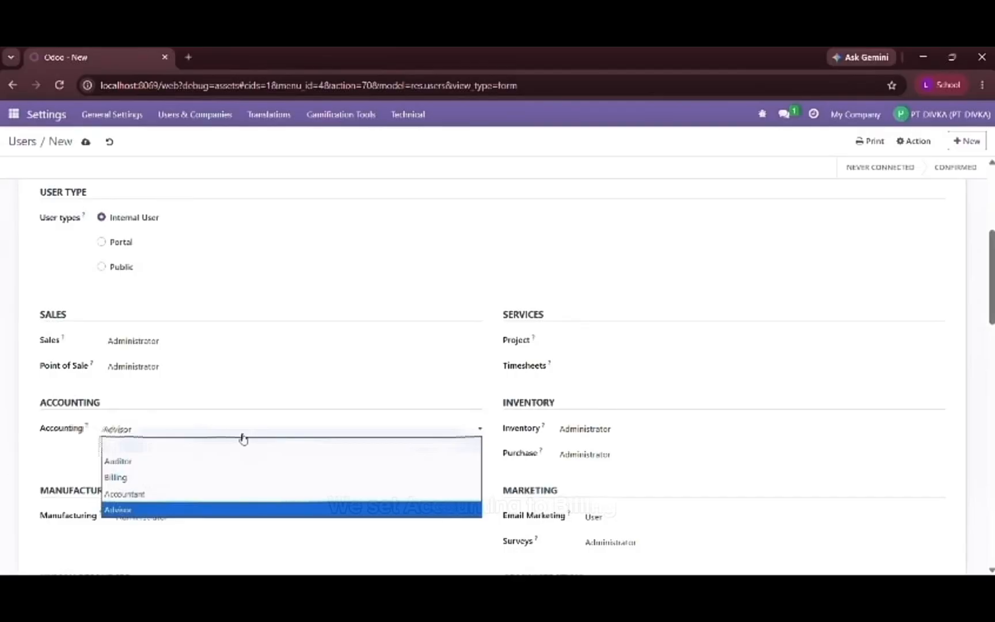
click(237, 487)
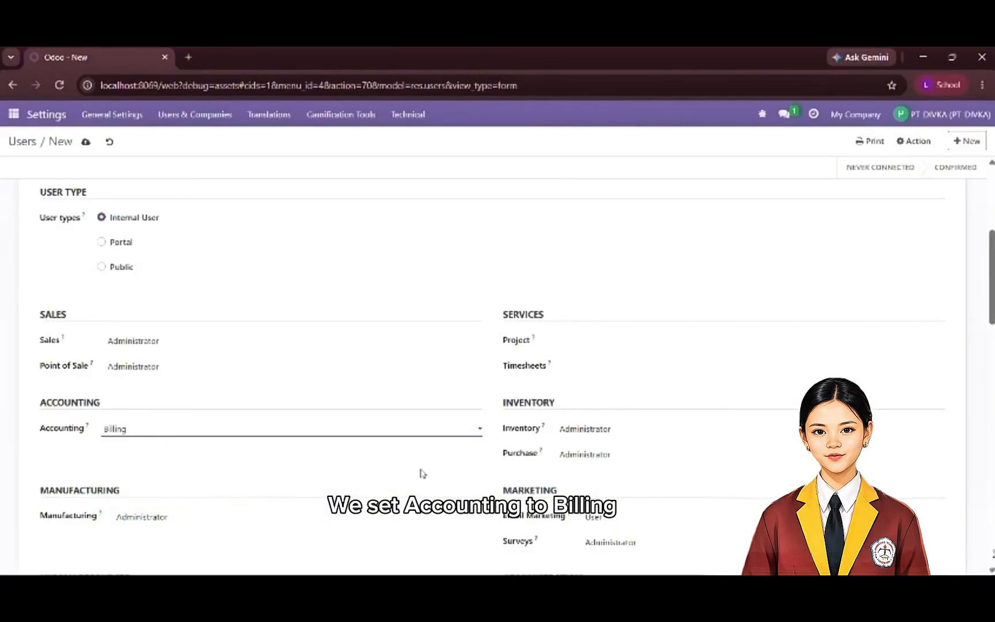
click(619, 434)
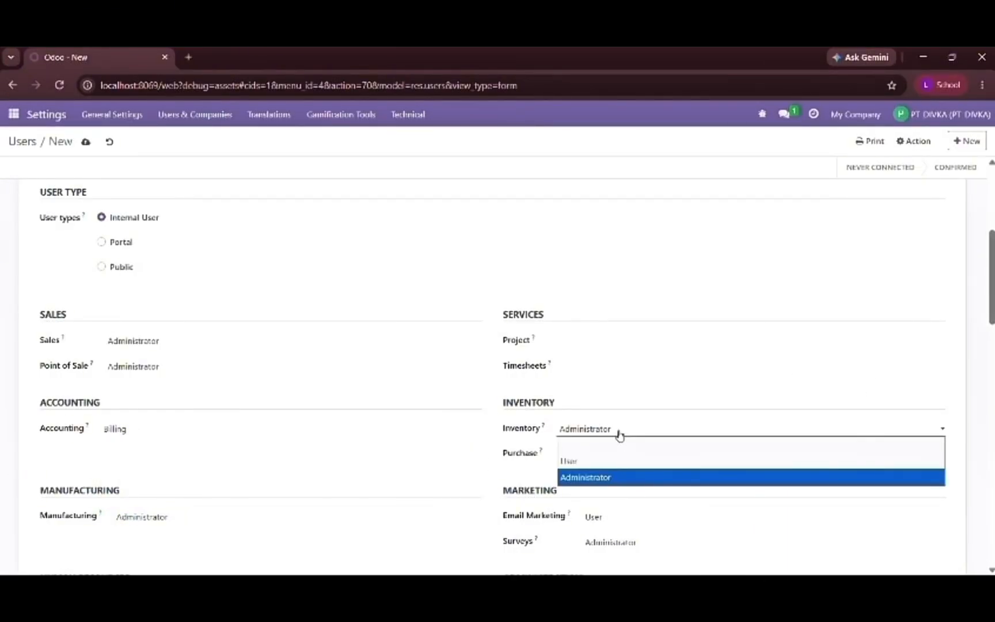
click(611, 464)
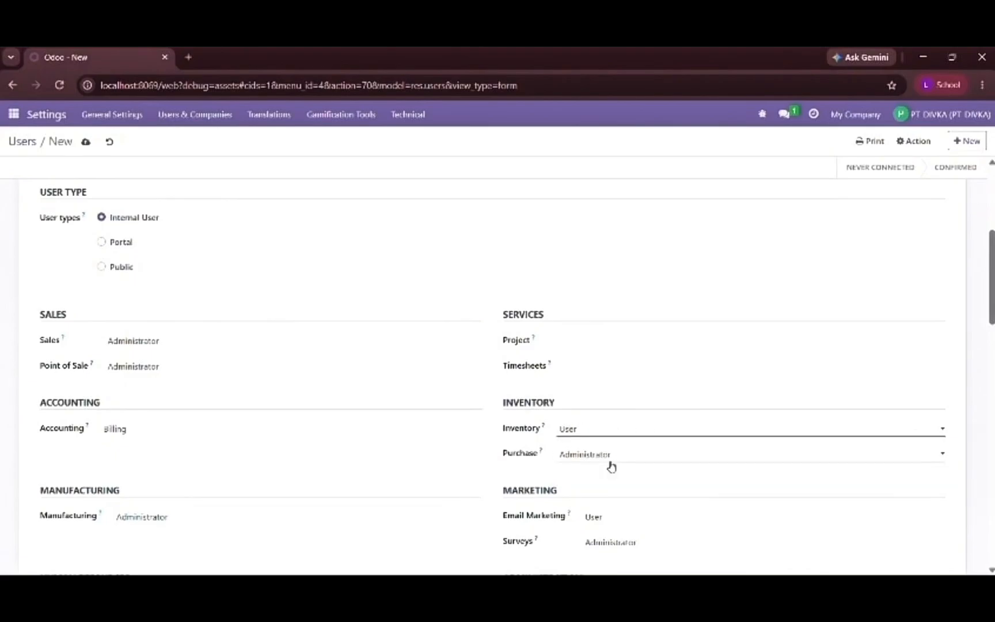
- Clear the CRM user's Purchase and Manufacturing access
click(633, 453)
click(636, 482)
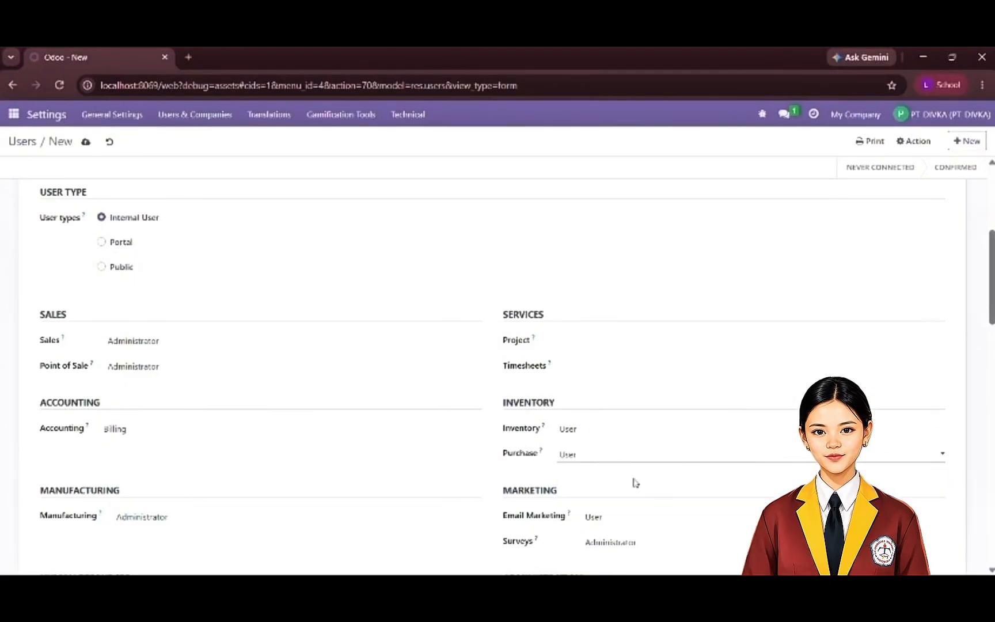
click(616, 459)
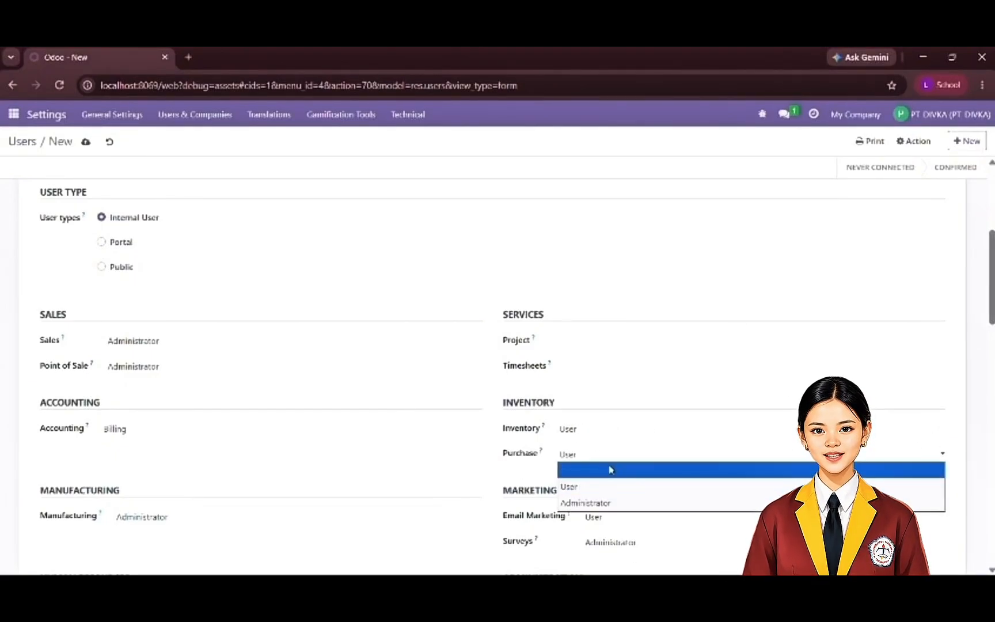
click(609, 469)
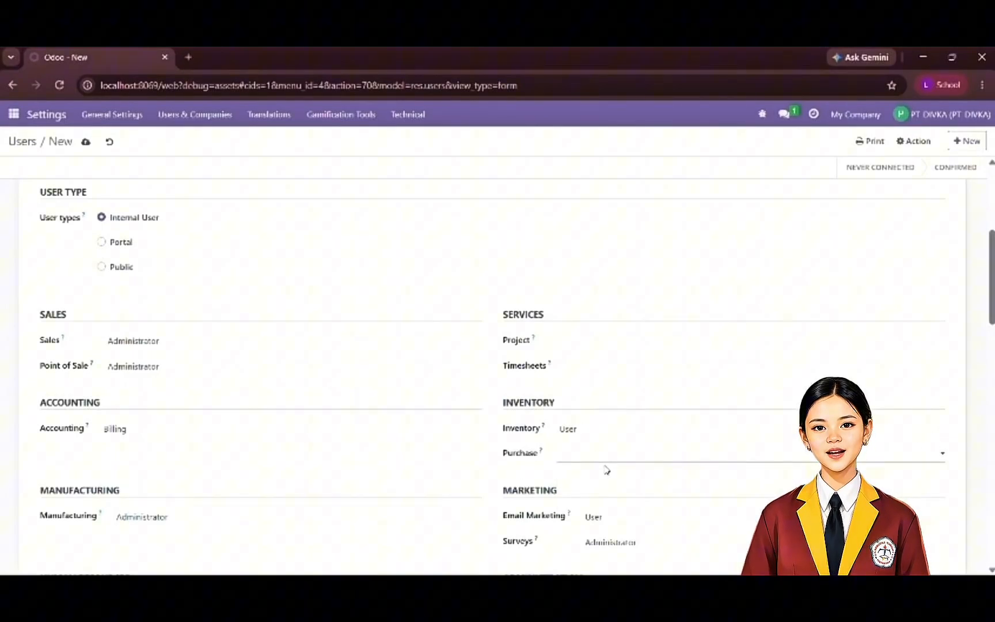
click(184, 521)
click(185, 539)
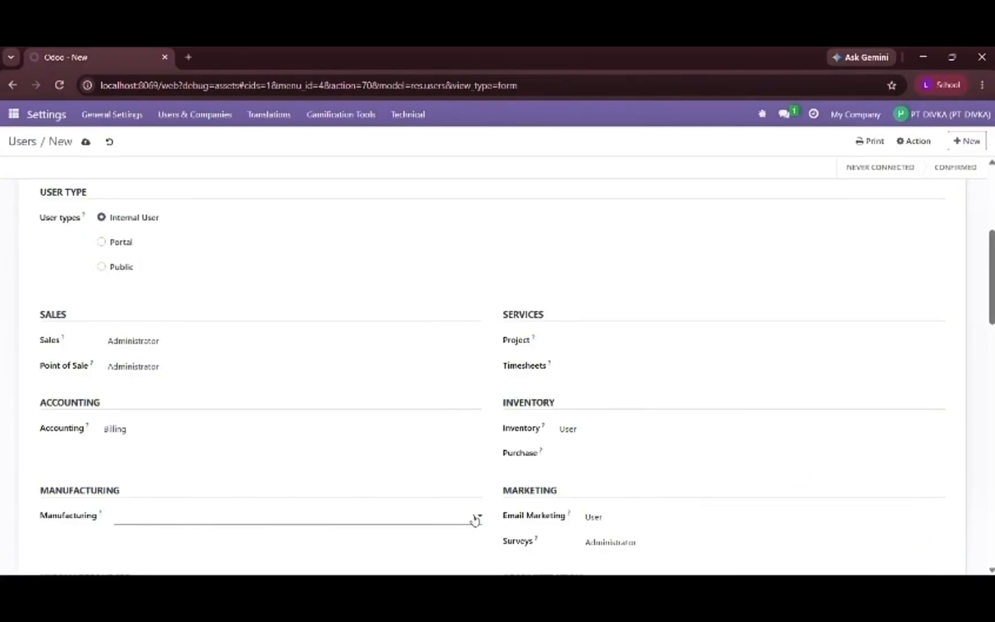
- Keep the CRM user's Email Marketing access at User and Surveys access at Administrator
click(588, 516)
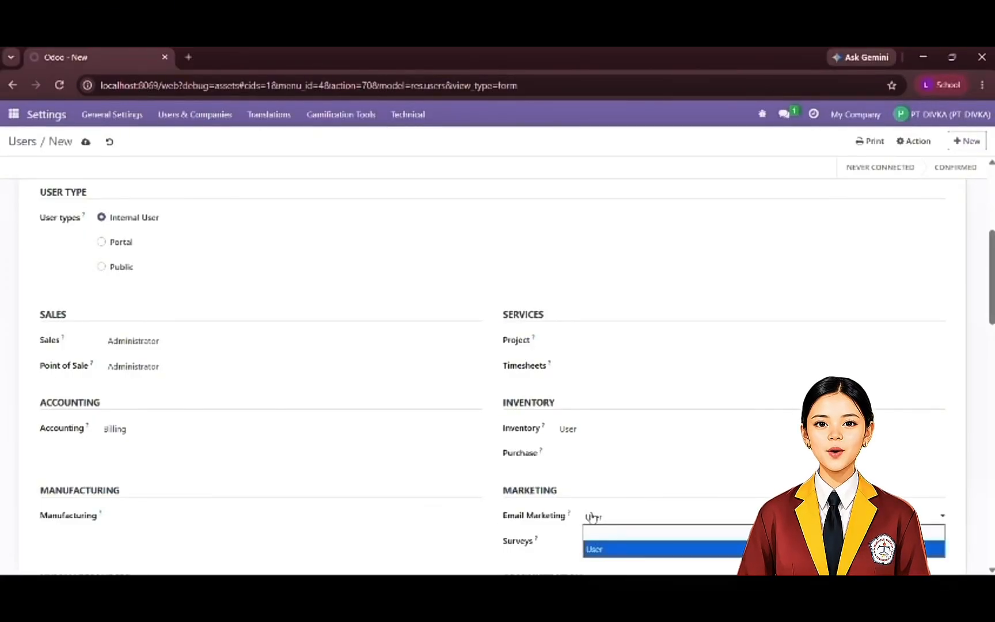
click(611, 522)
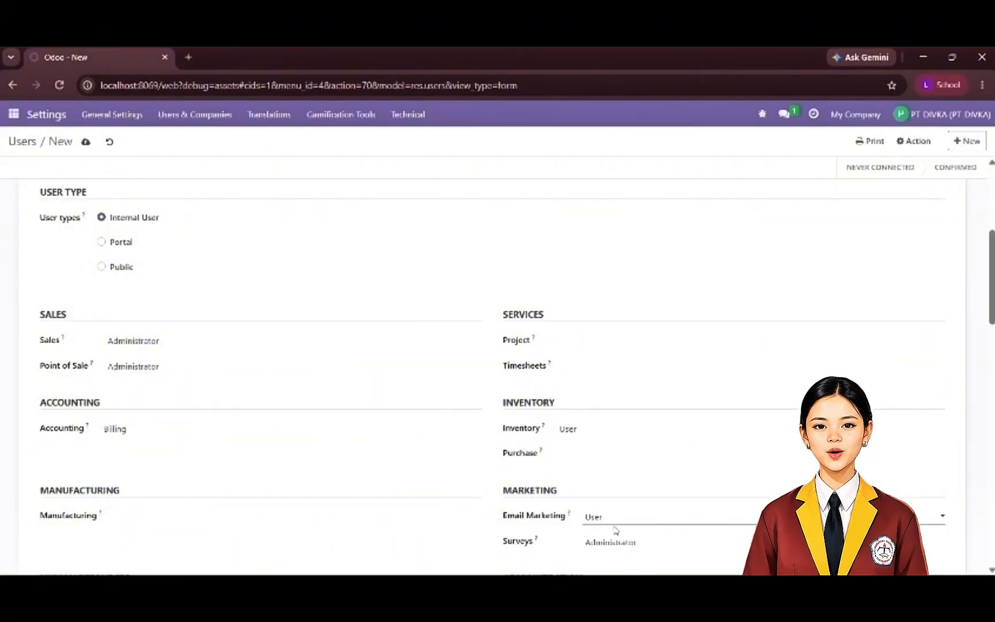
click(622, 545)
scroll(523, 523, down, 3)
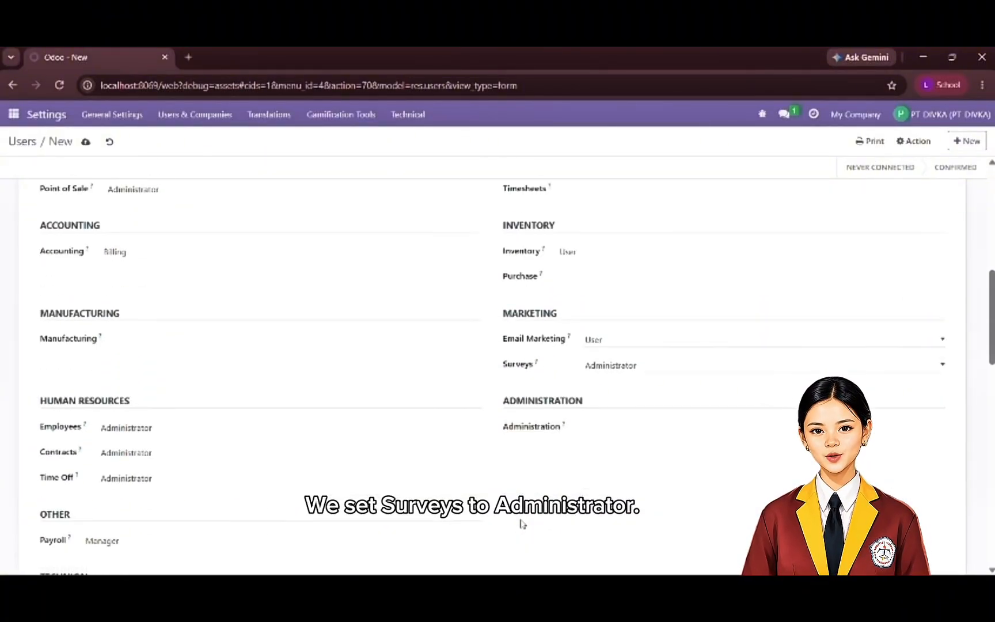
- Clear the CRM user's Employees, Contracts and Time Off access
scroll(523, 523, down, 1)
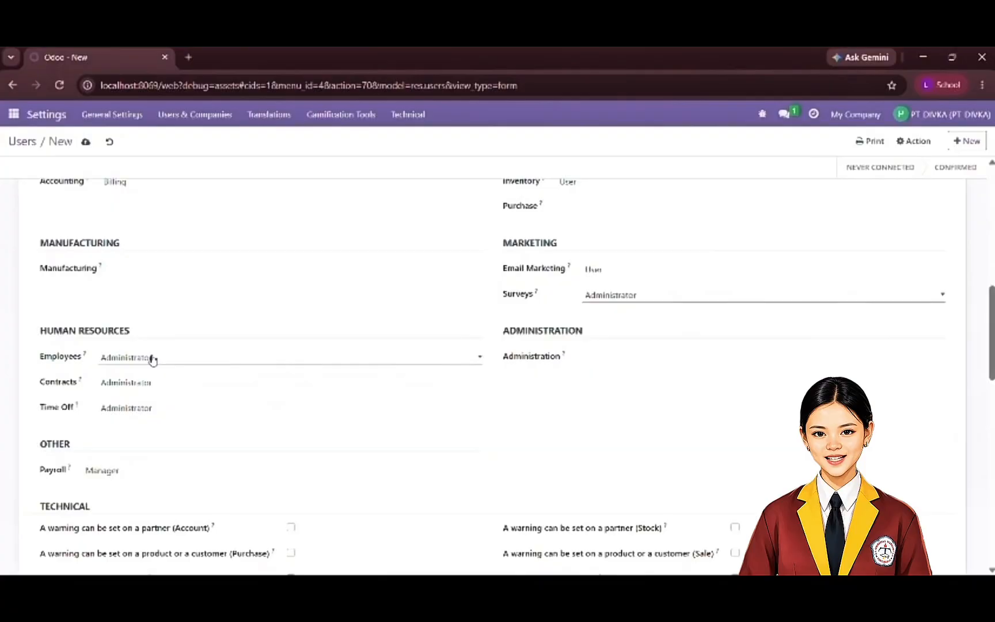
click(152, 360)
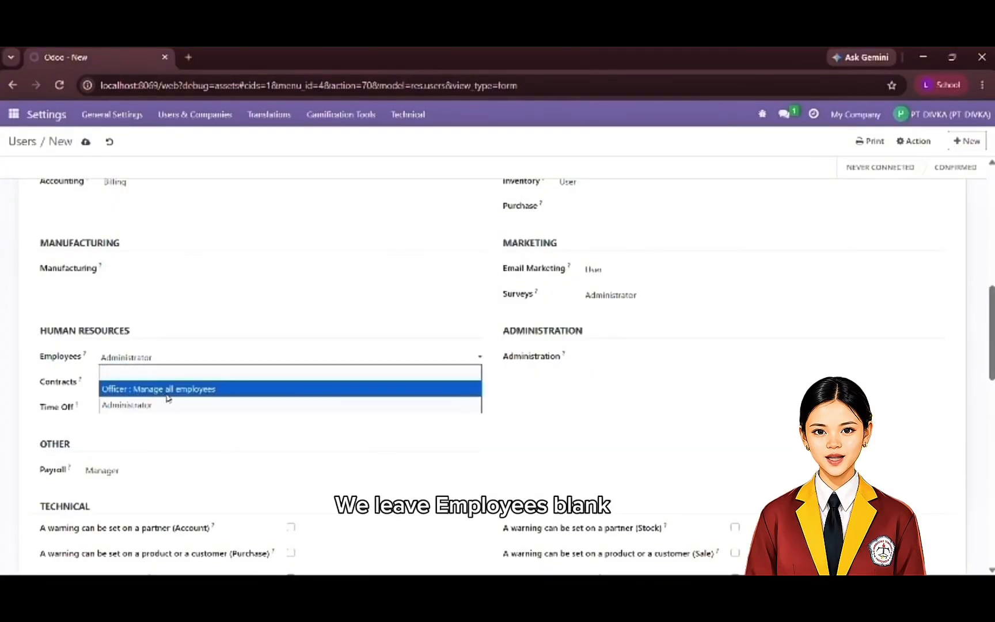
click(161, 374)
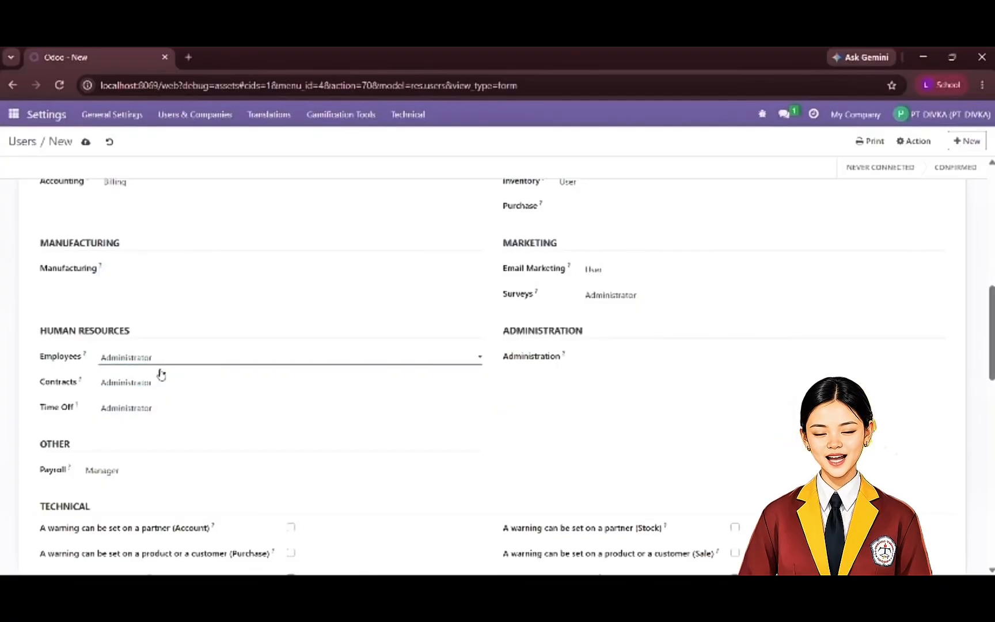
click(159, 382)
click(162, 398)
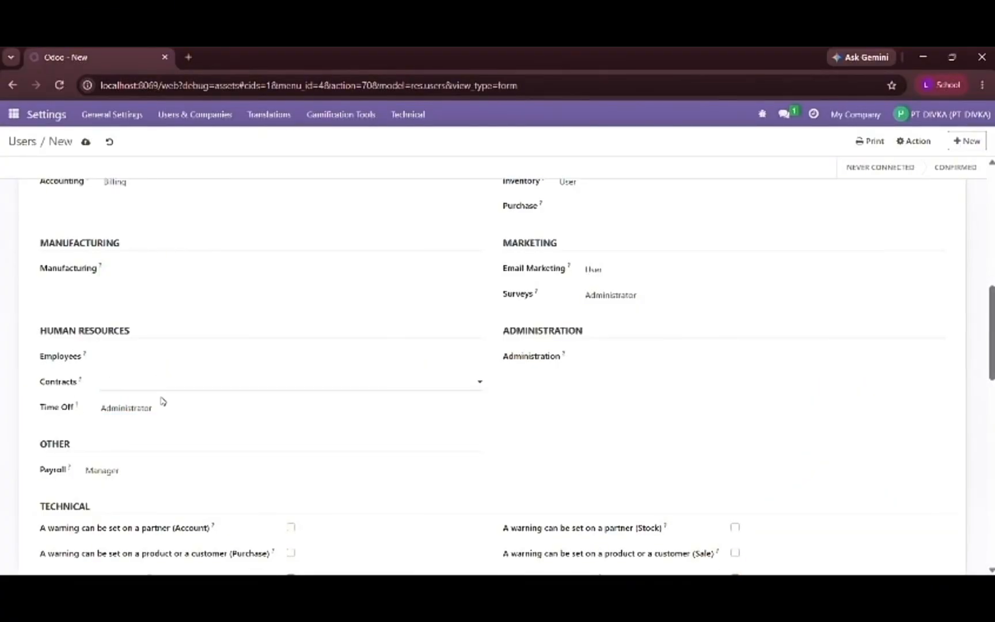
click(161, 408)
click(165, 425)
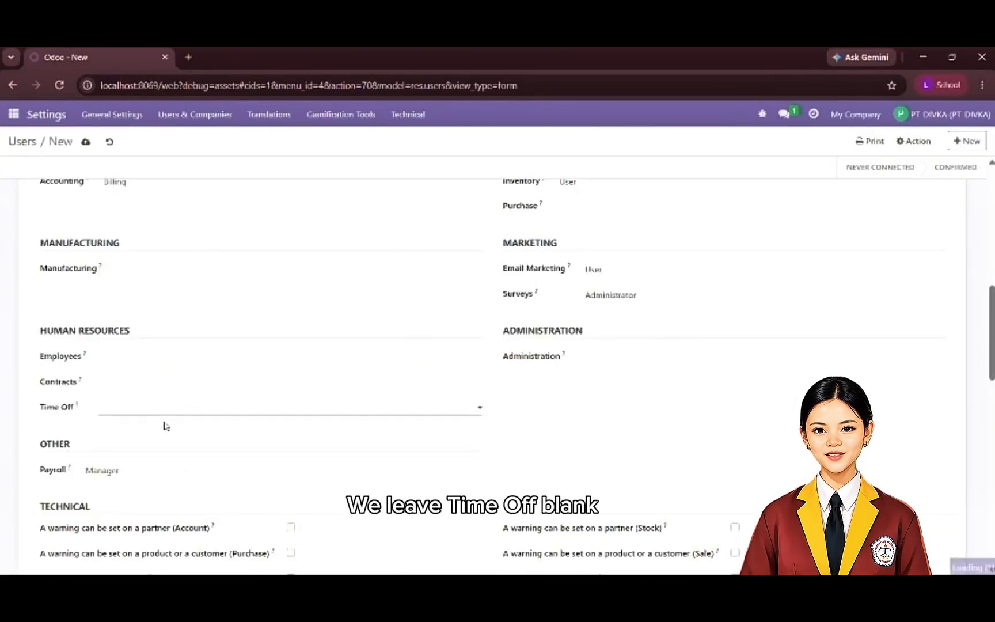
- Clear the CRM user's Payroll access and leave Administration blank
scroll(551, 360, down, 2)
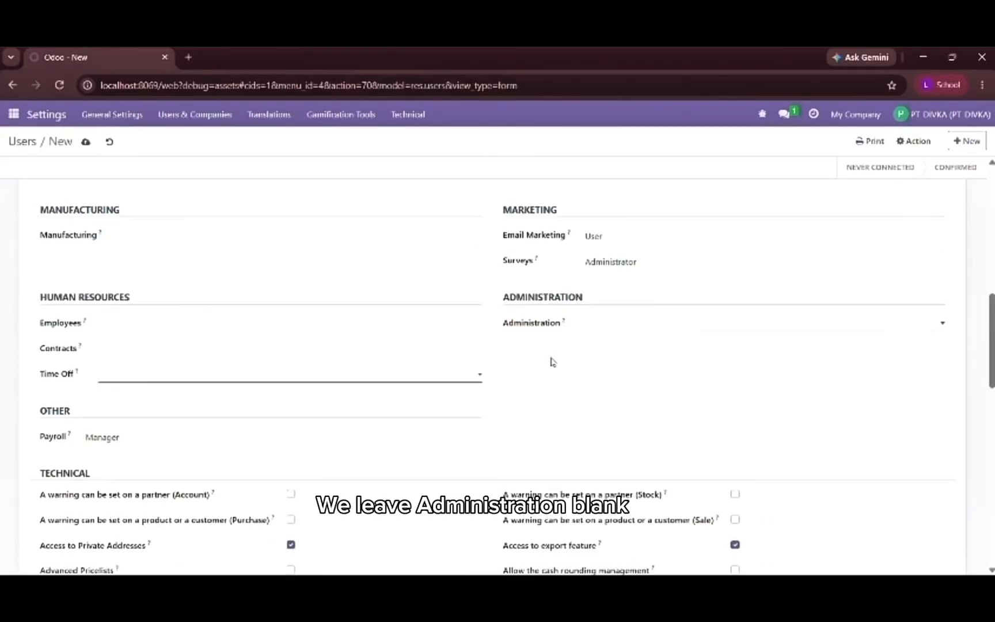
click(245, 404)
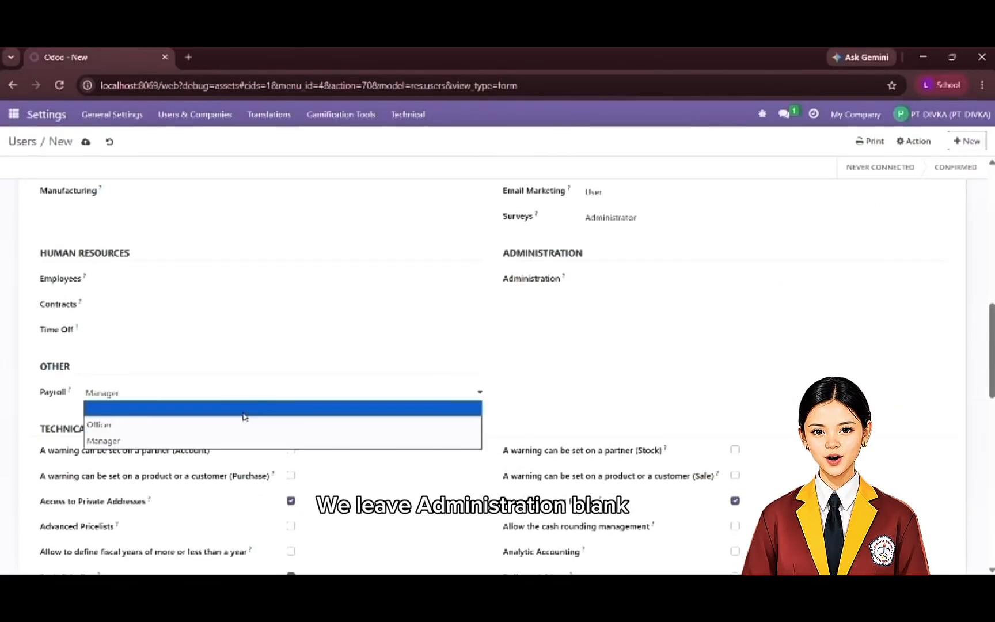
click(244, 414)
- Check the CRM user's technical options, save the new user and return to the users list
scroll(428, 402, down, 4)
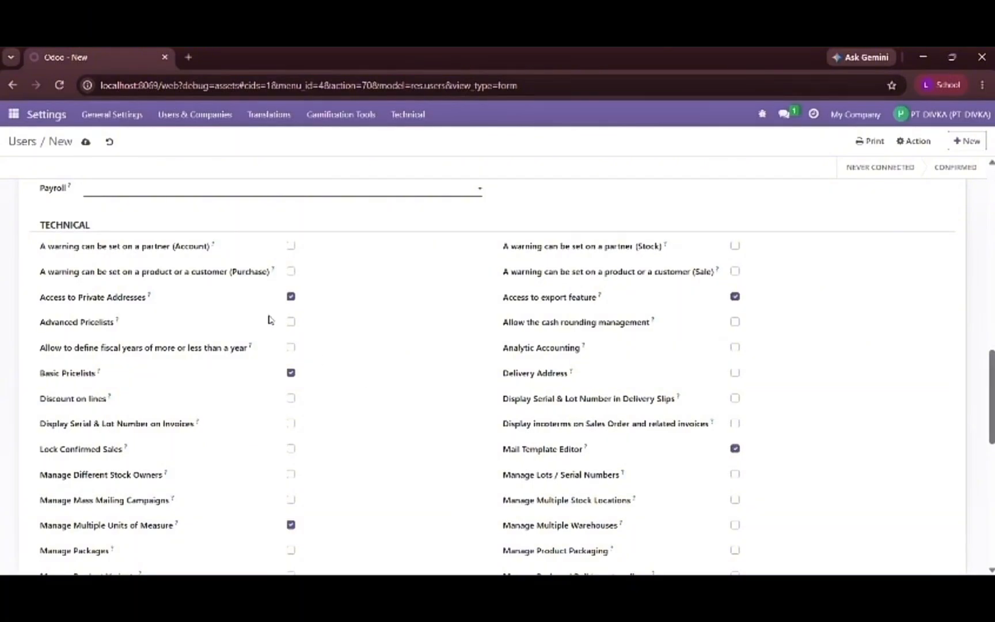
scroll(305, 332, down, 1)
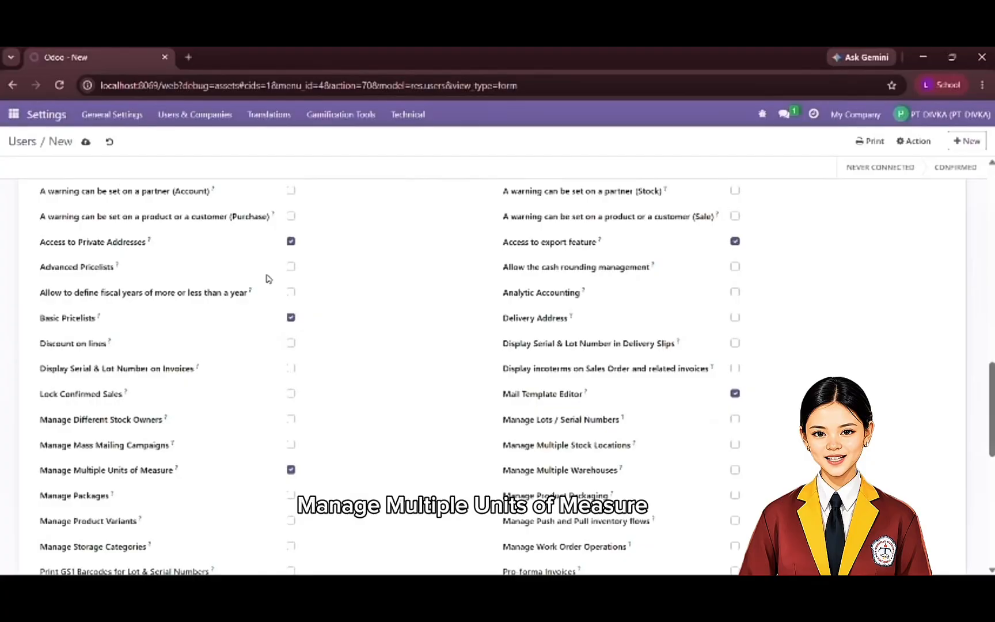
scroll(643, 384, down, 8)
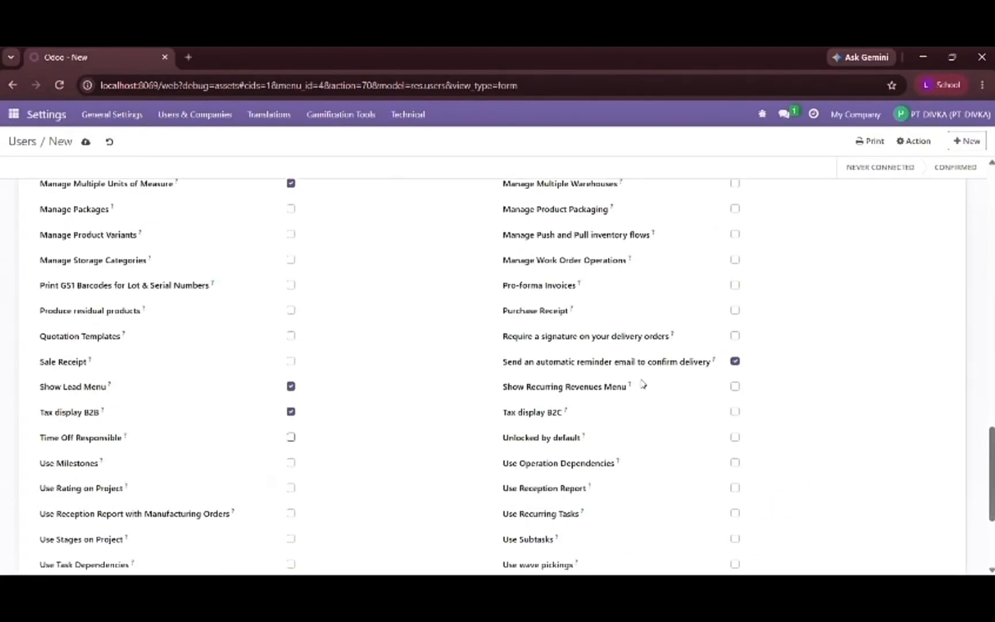
scroll(643, 384, up, 1)
scroll(643, 384, up, 15)
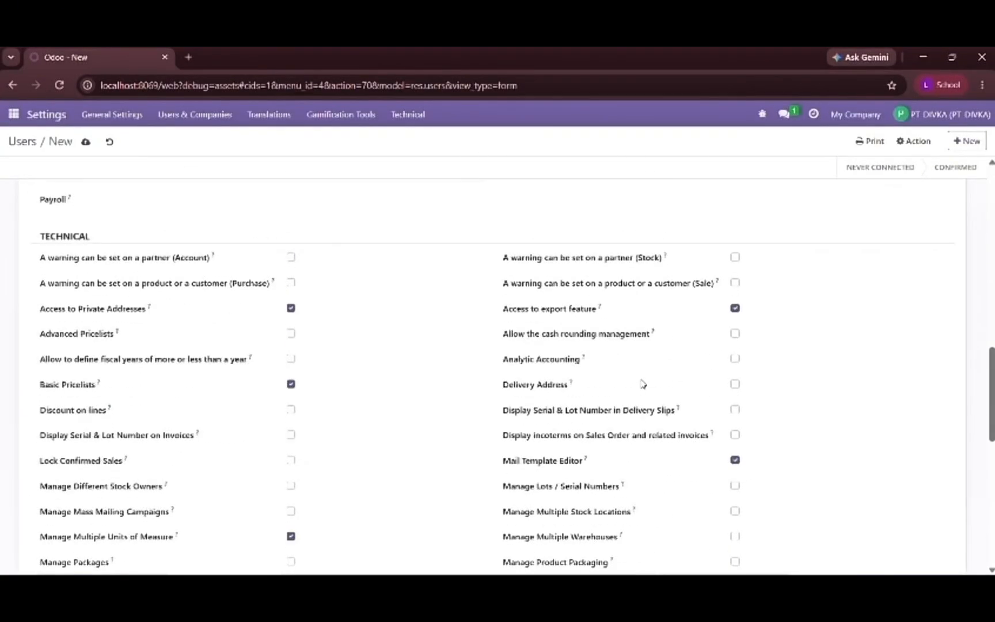
click(85, 143)
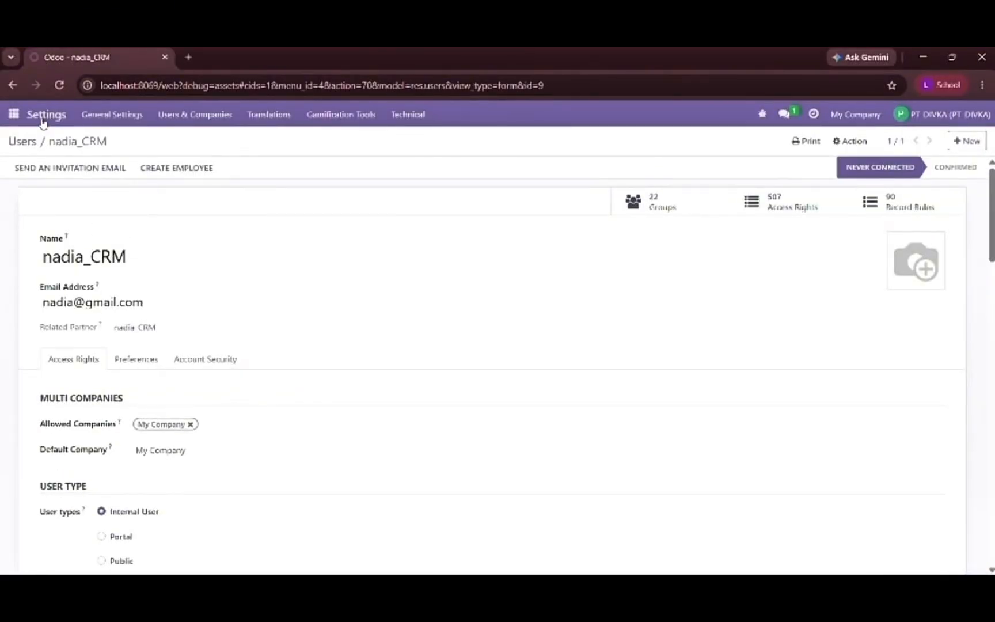
click(34, 143)
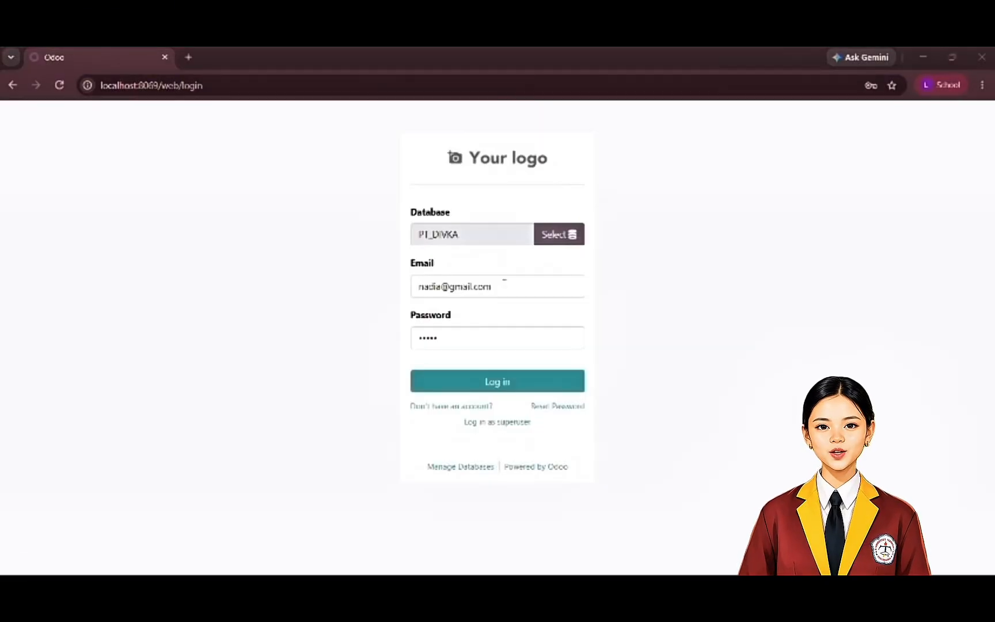
- Log in to the PT_DIVKA database with the CRM user's e-mail and password, and dismiss the offer to save the password
triple_click(505, 282)
text(nadi)
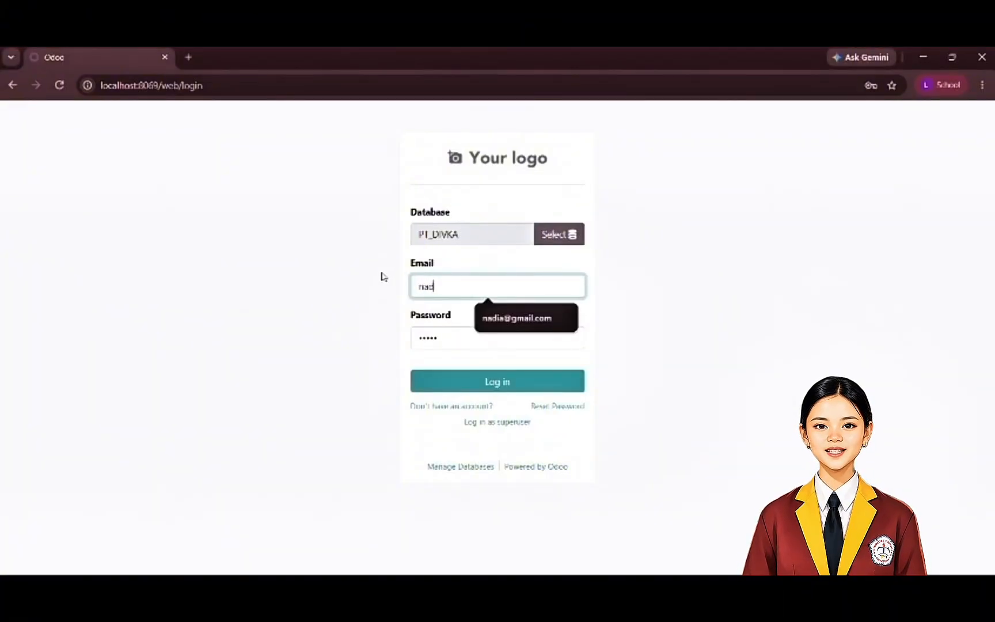
click(507, 319)
click(511, 336)
click(514, 389)
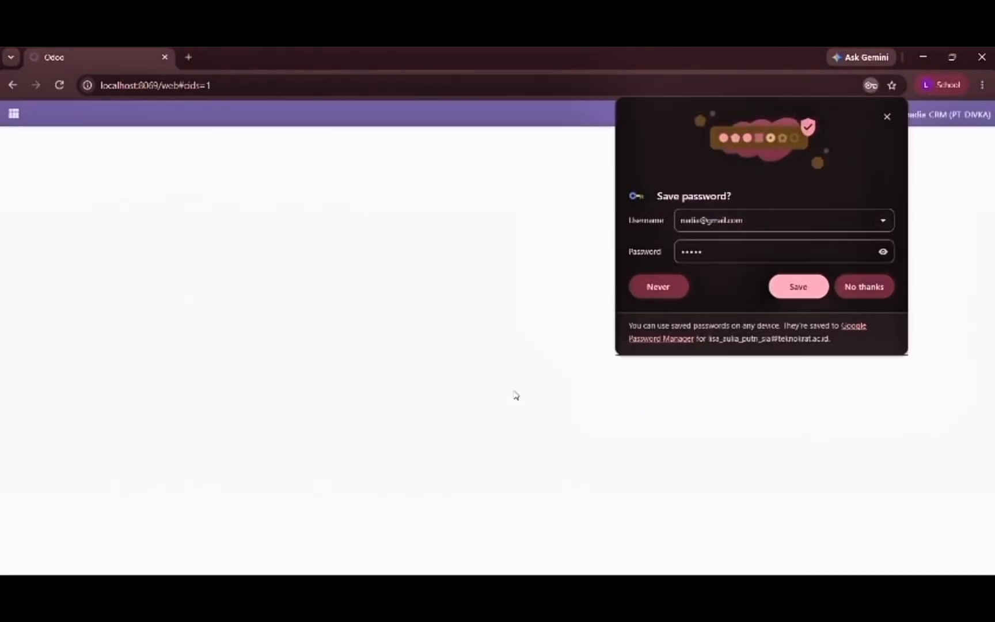
click(887, 117)
- Open the Sales app's quotations as the CRM user and reload the page
click(14, 114)
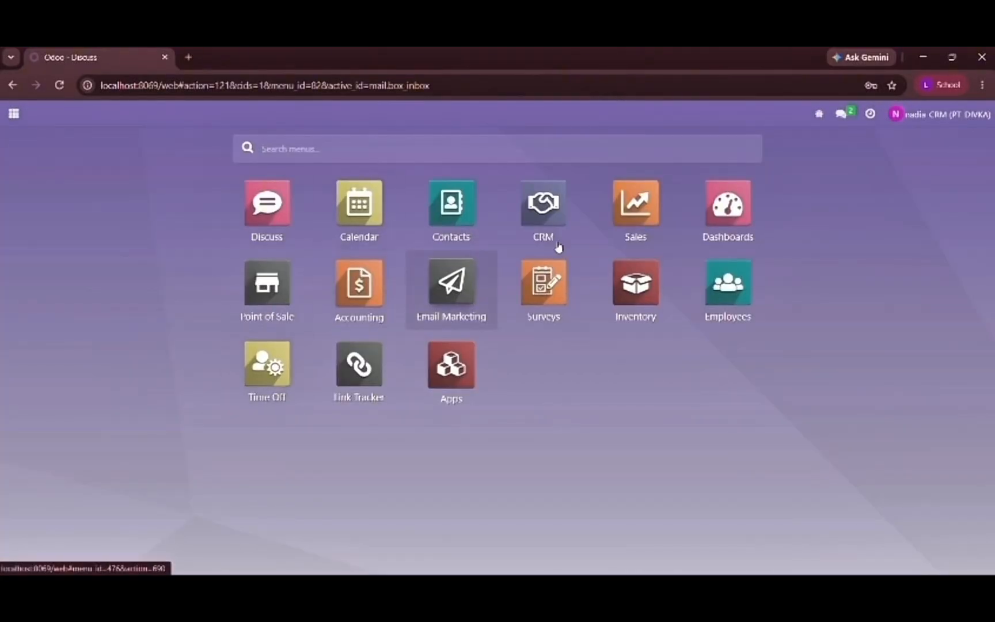
click(636, 203)
key(F5)
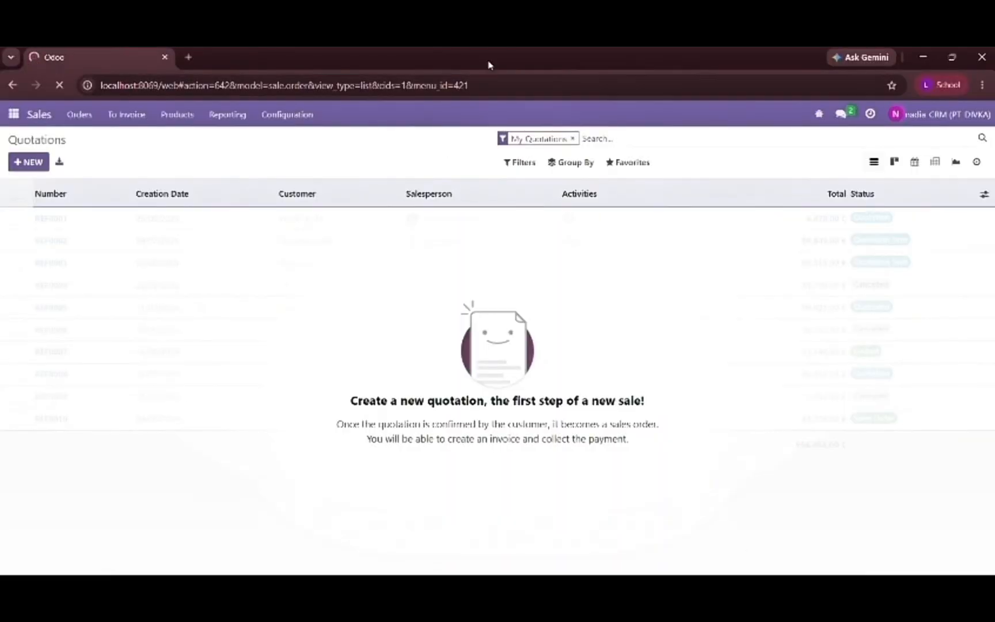
- Open the PT. Sarana Sentosa lead from the CRM leads list
drag(265, 231, 6, 189)
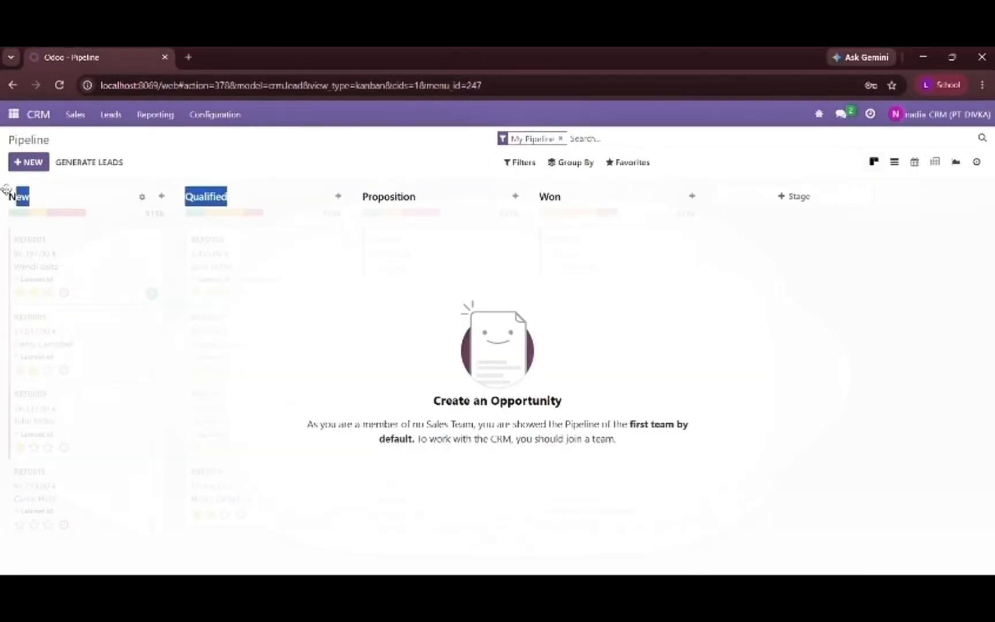
click(36, 133)
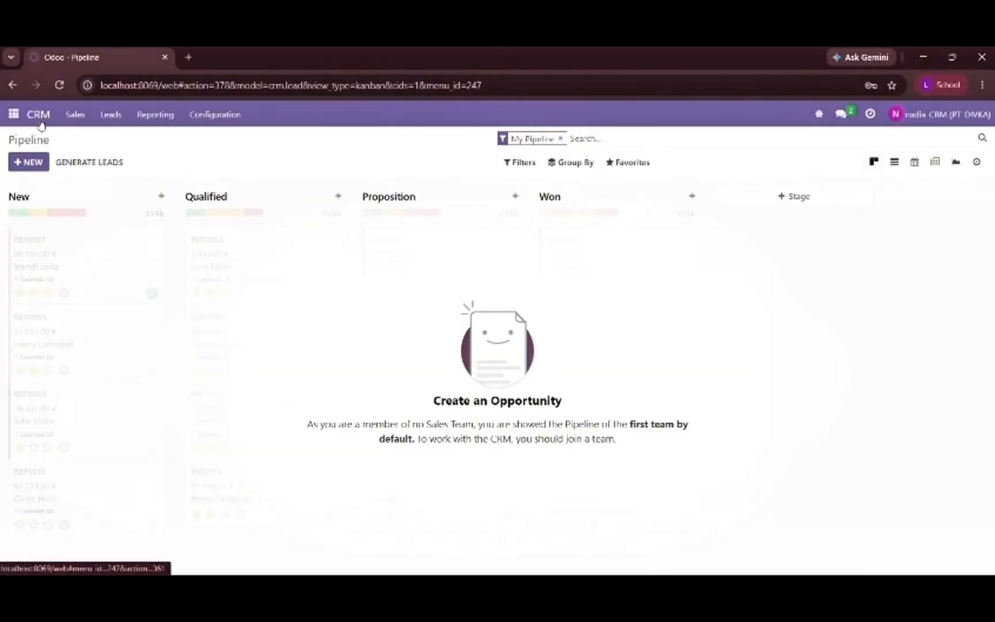
click(104, 117)
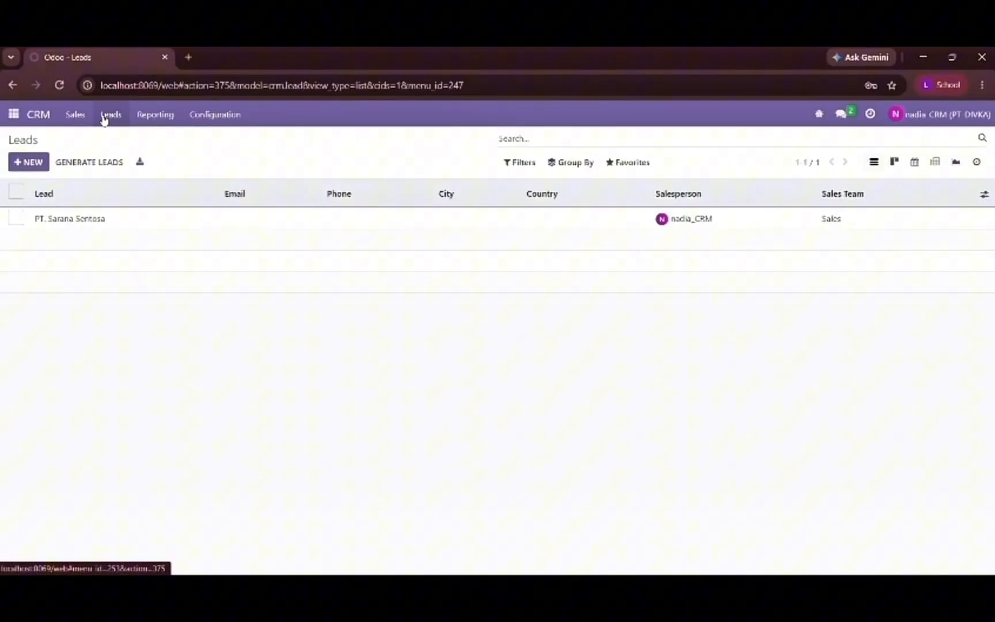
double_click(77, 228)
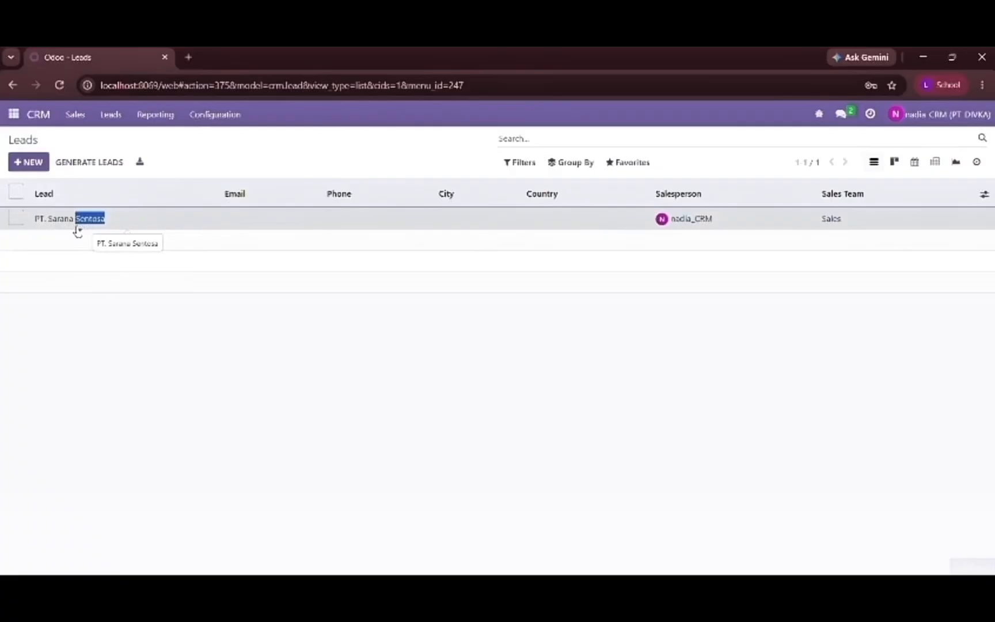
- Set the PT. Sarana Sentosa lead's probability to 70%
scroll(110, 258, down, 1)
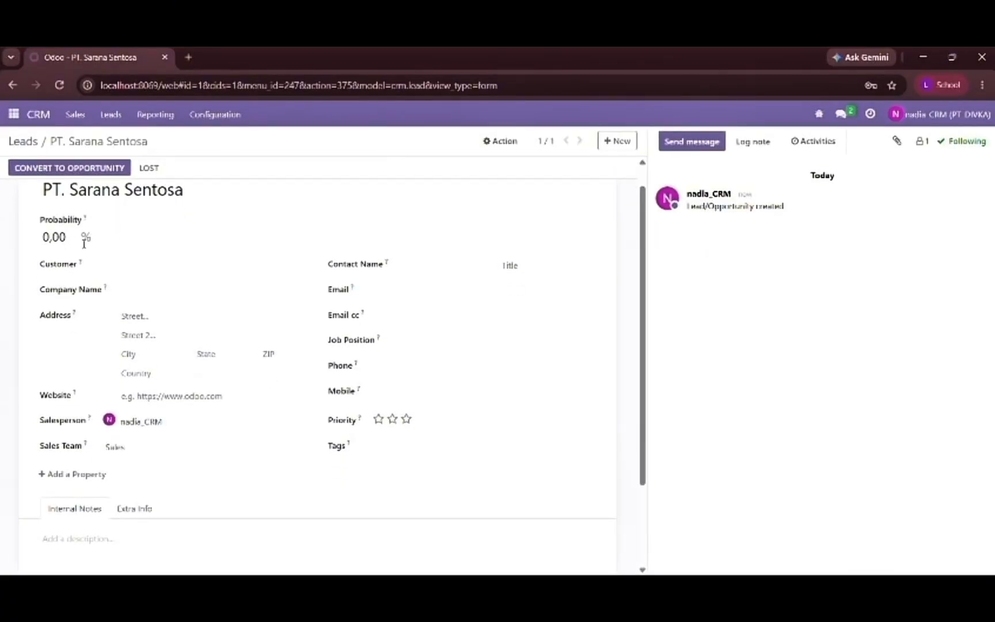
scroll(84, 244, down, 1)
click(72, 222)
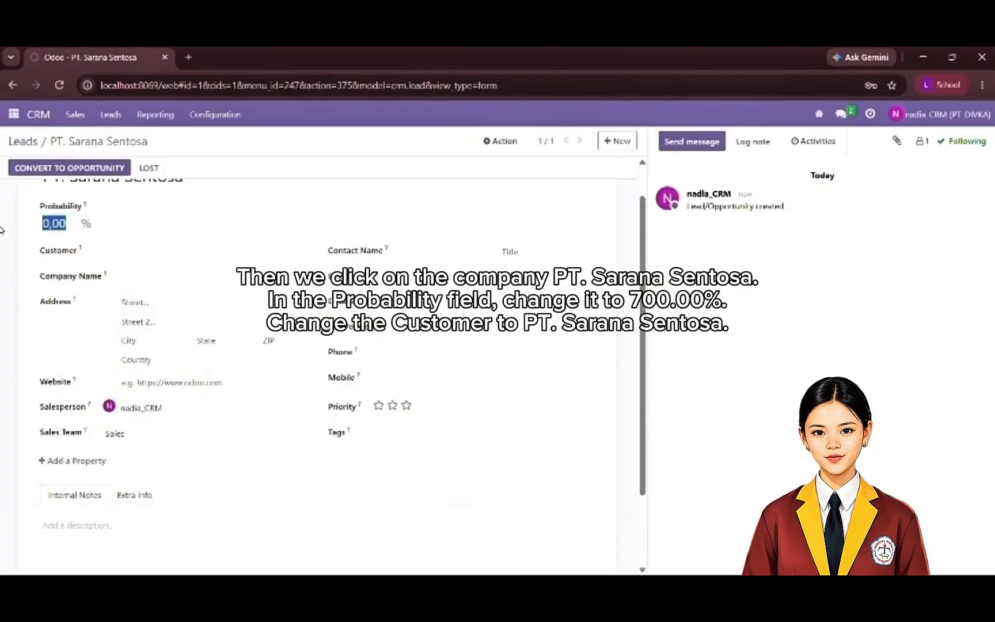
text(700)
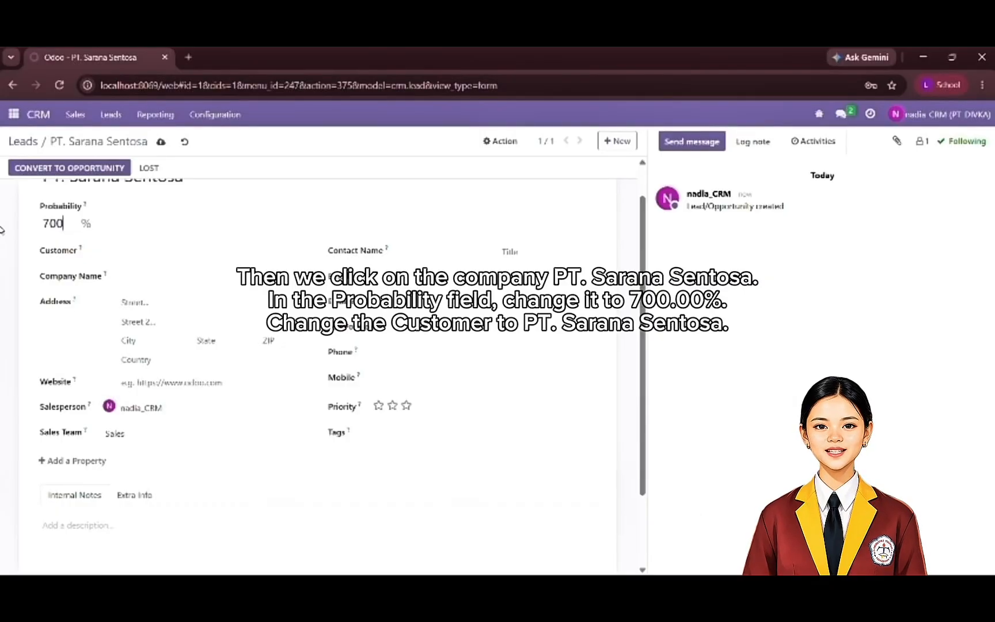
key(Return)
key(BackSpace)
key(BackSpace)
key(BackSpace)
key(BackSpace)
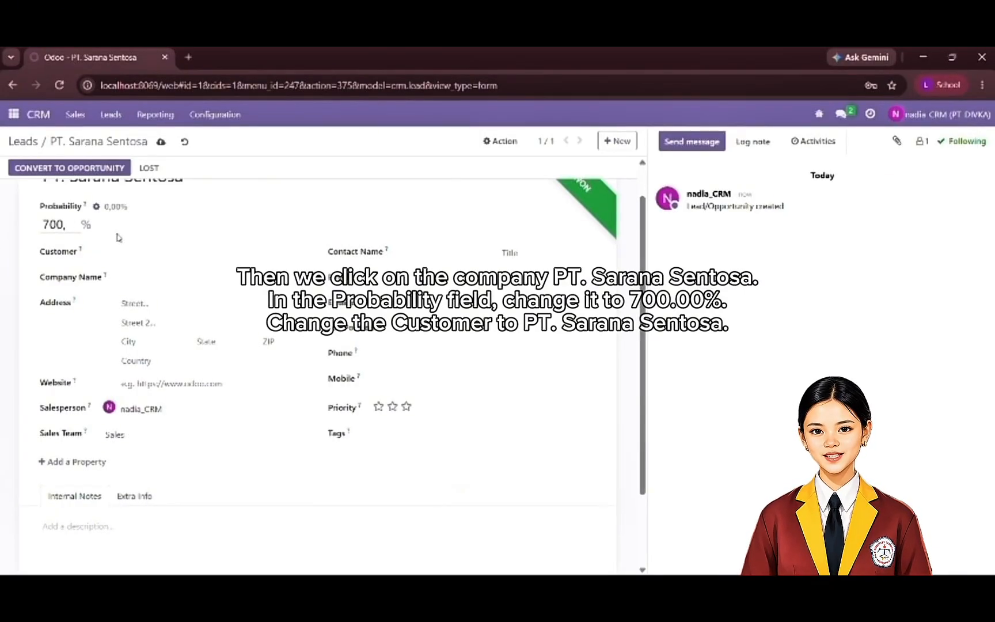
key(Return)
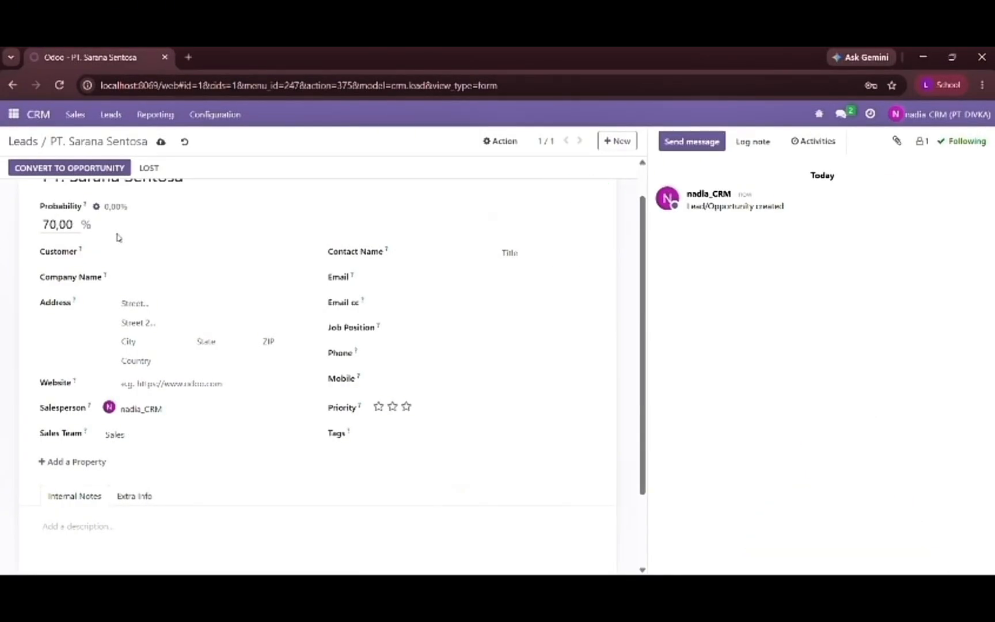
- Set the lead's customer to PT. Sarana Sentosa, creating it as a new contact
scroll(149, 281, down, 1)
click(146, 265)
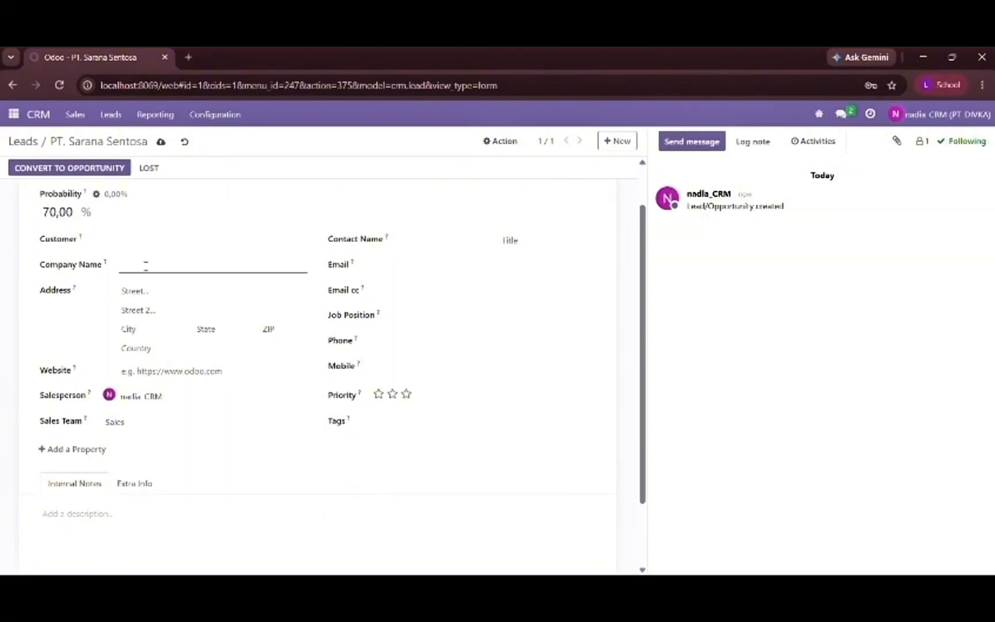
text(,)
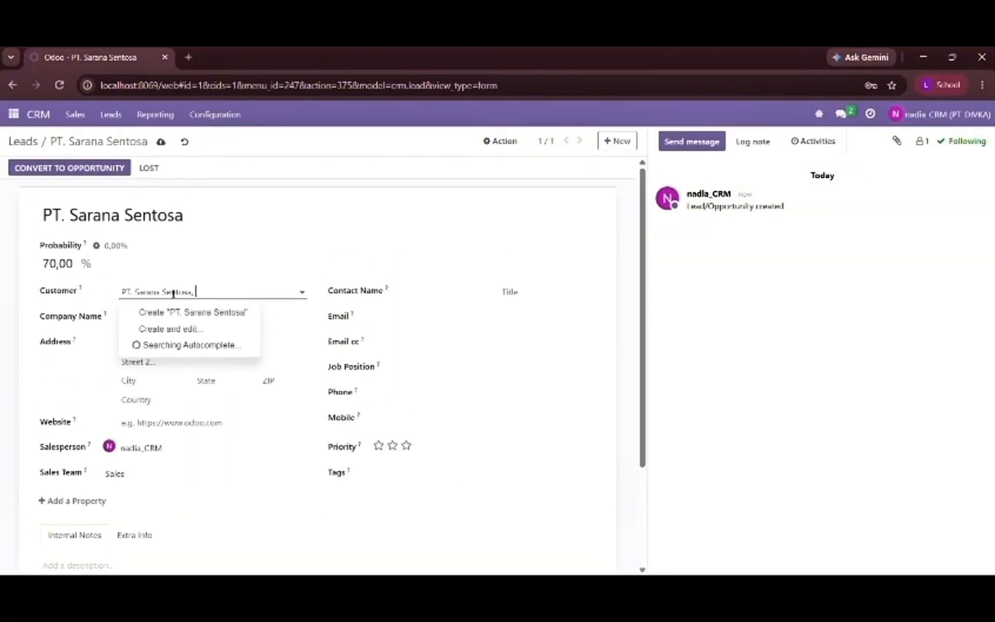
key(Caps_Lock)
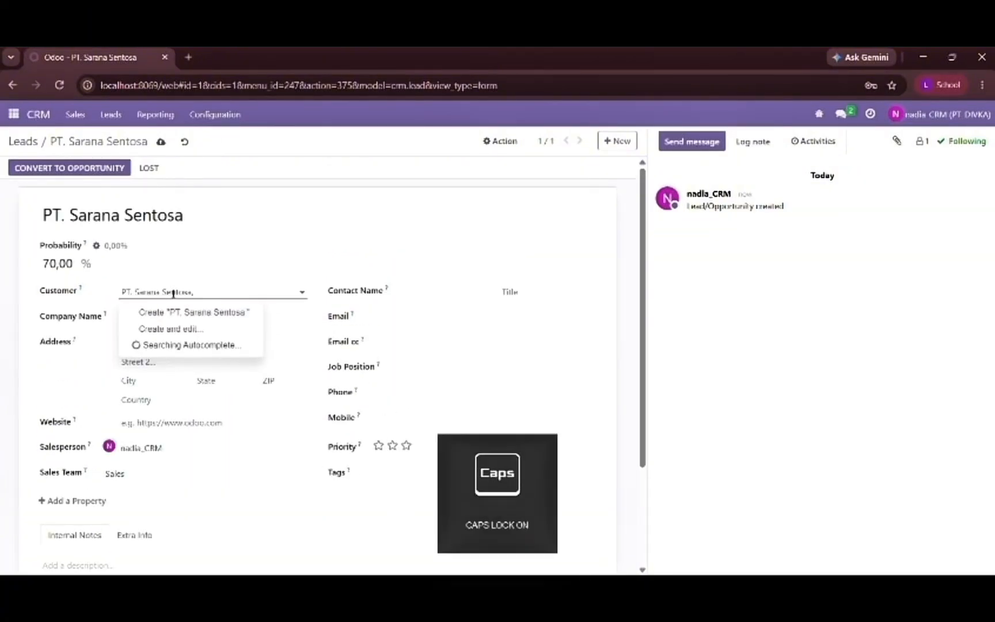
text(M)
key(Caps_Lock)
text(i)
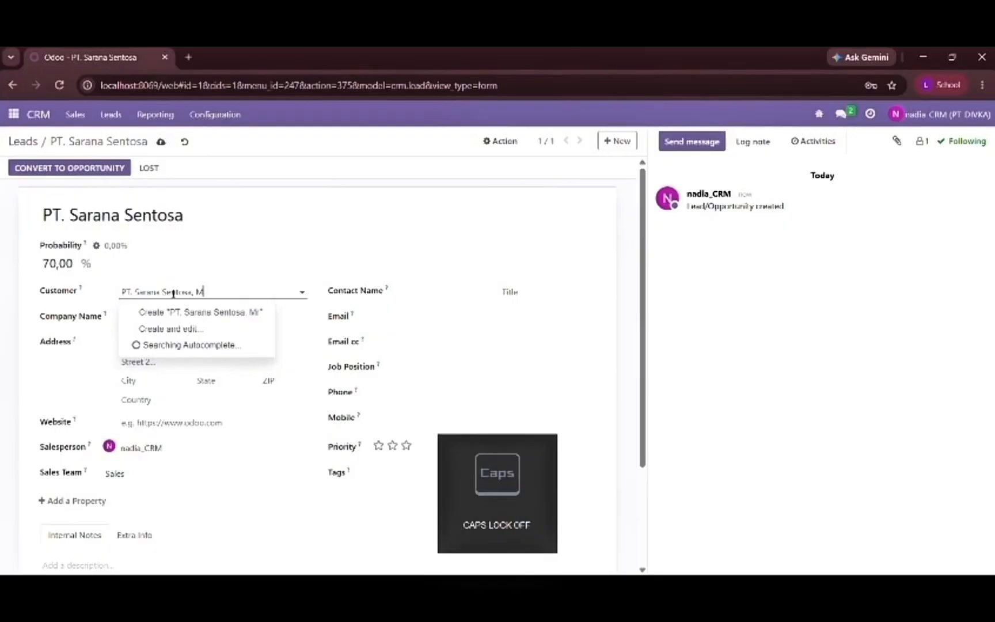
key(BackSpace)
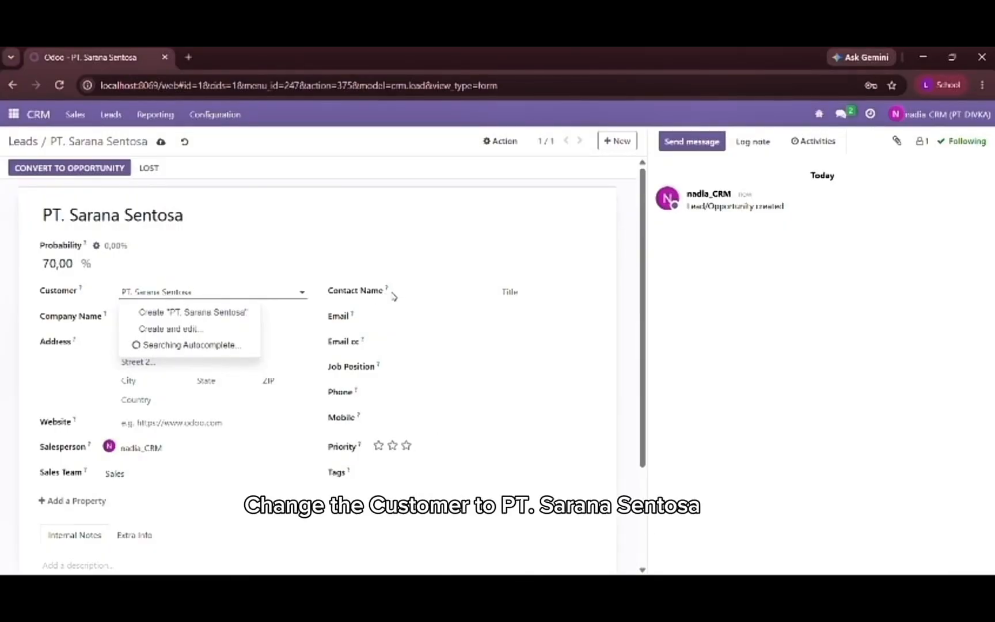
click(401, 292)
click(279, 291)
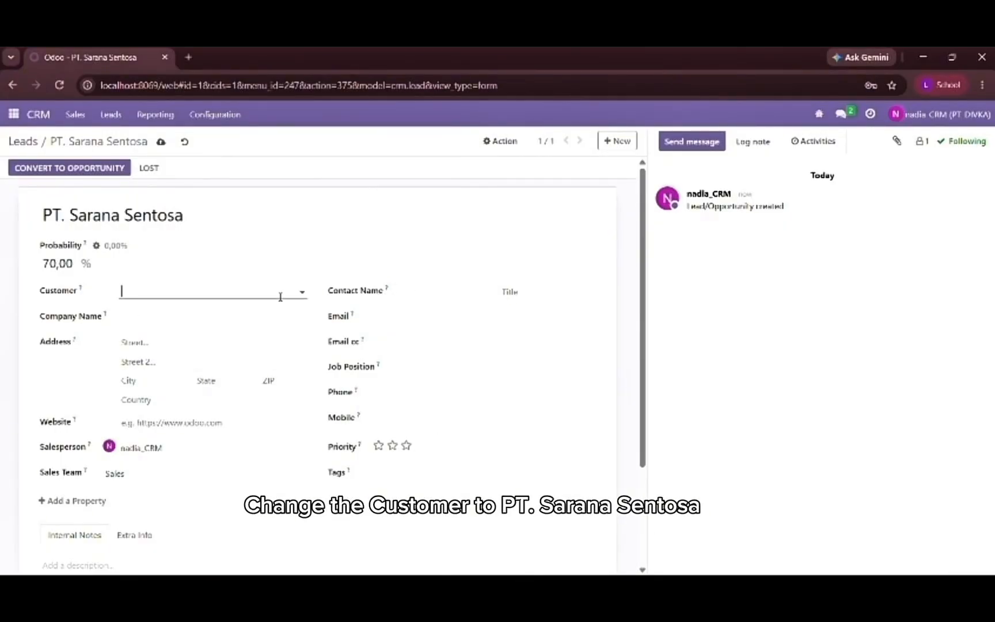
text(PT. Sarana Sentosa)
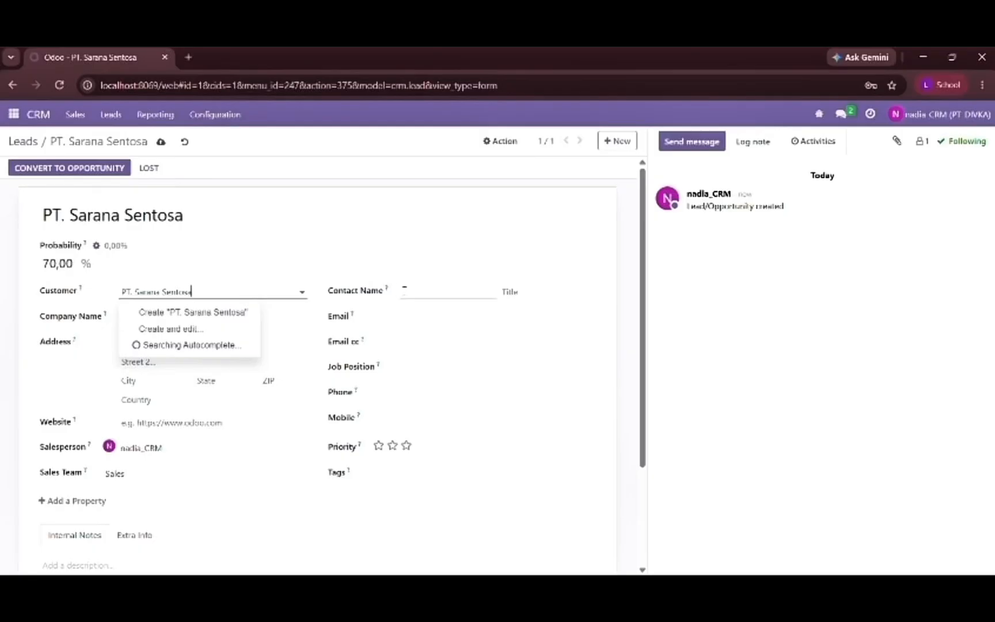
key(Return)
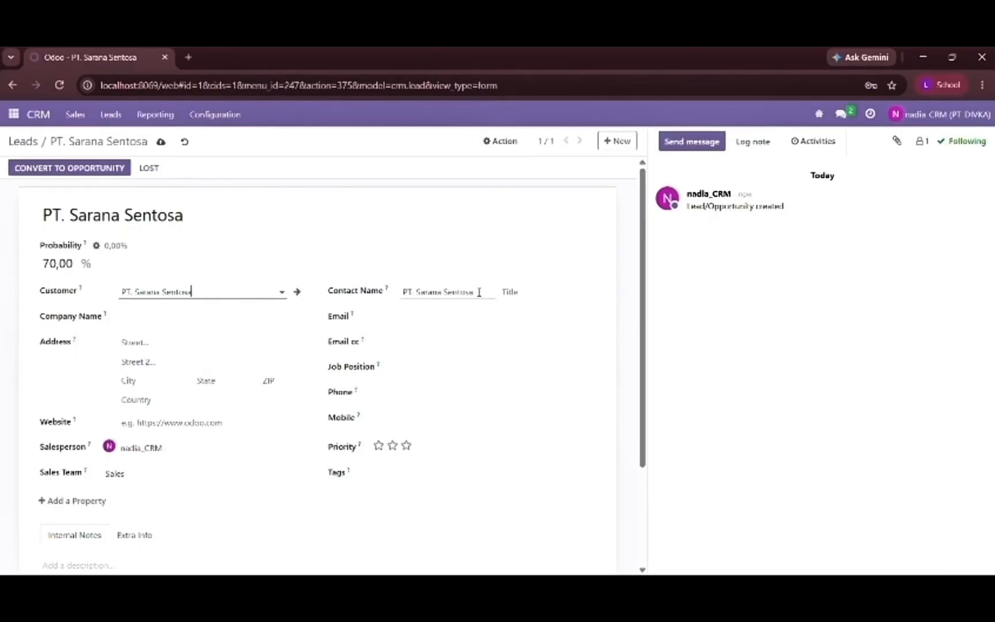
- Replace the lead's contact name with the contact person's title and name
drag(484, 296, 396, 304)
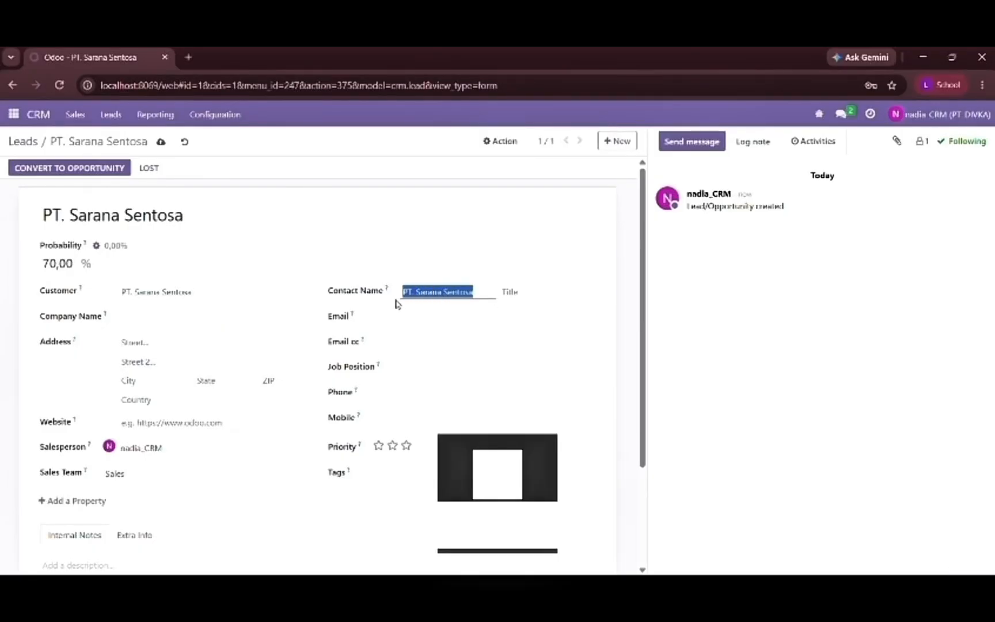
text(N)
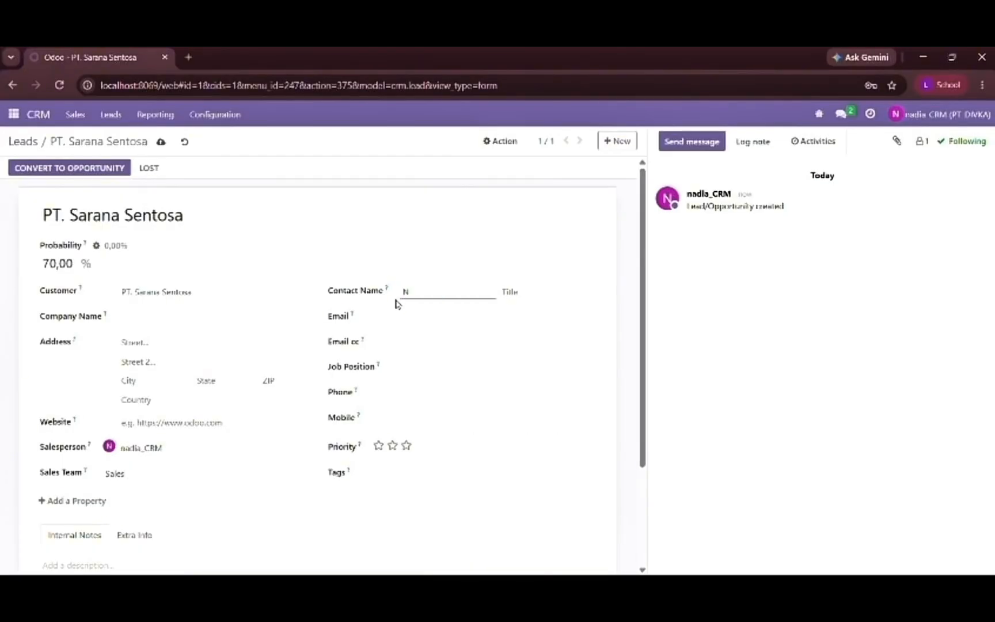
key(Caps_Lock)
text(i)
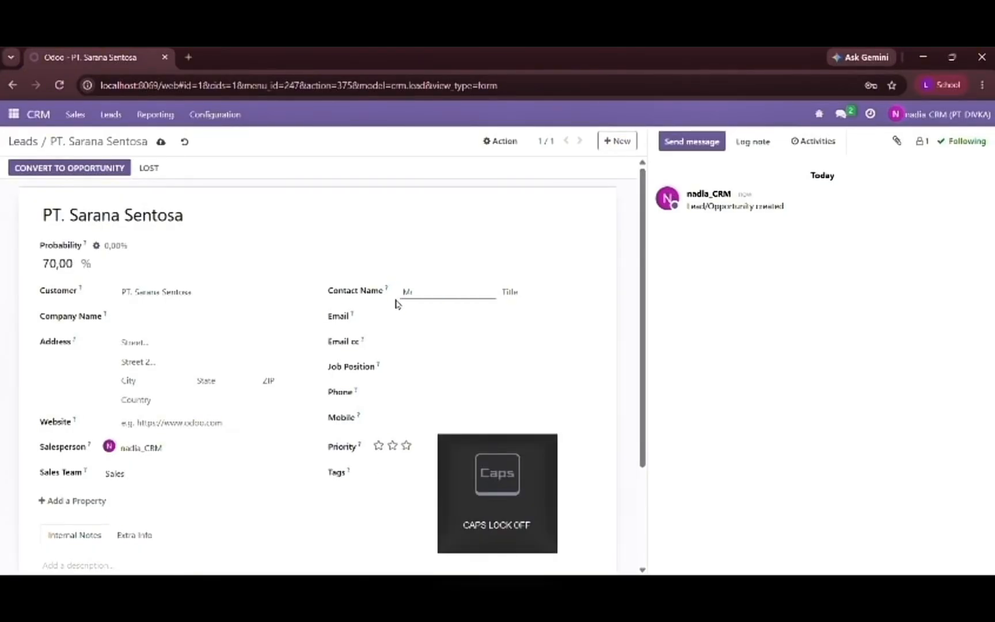
text(.)
key(Caps_Lock)
text(A)
key(Caps_Lock)
text(gus)
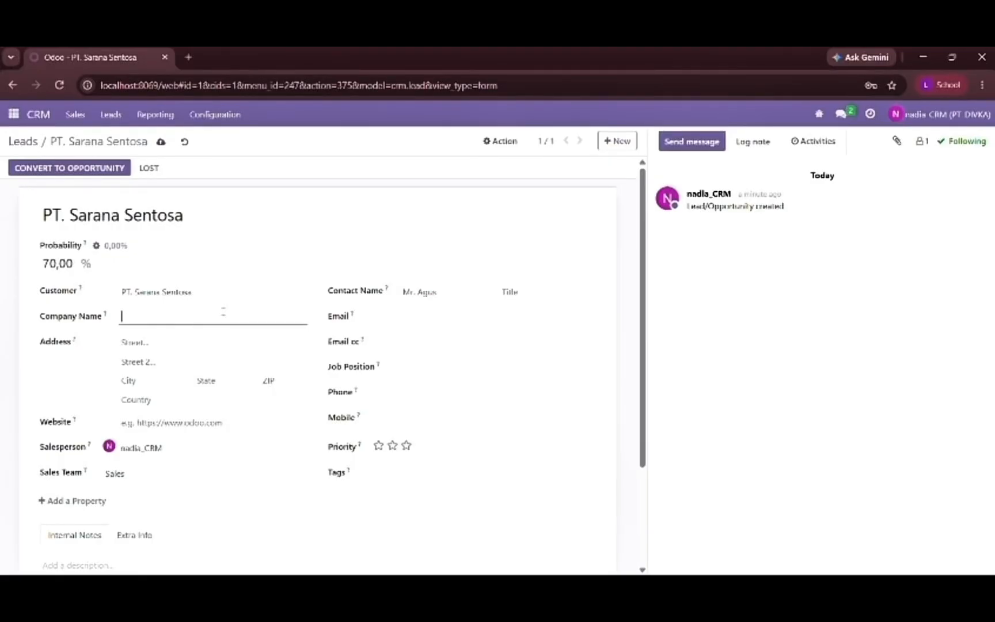
text(agus)
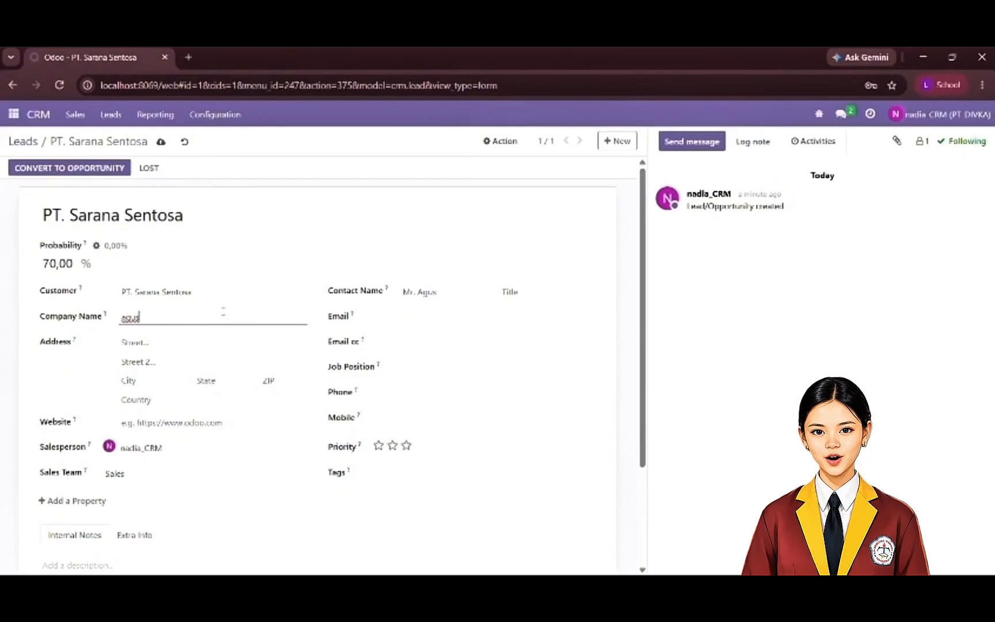
key(BackSpace)
key(BackSpace)
key(BackSpace)
key(BackSpace)
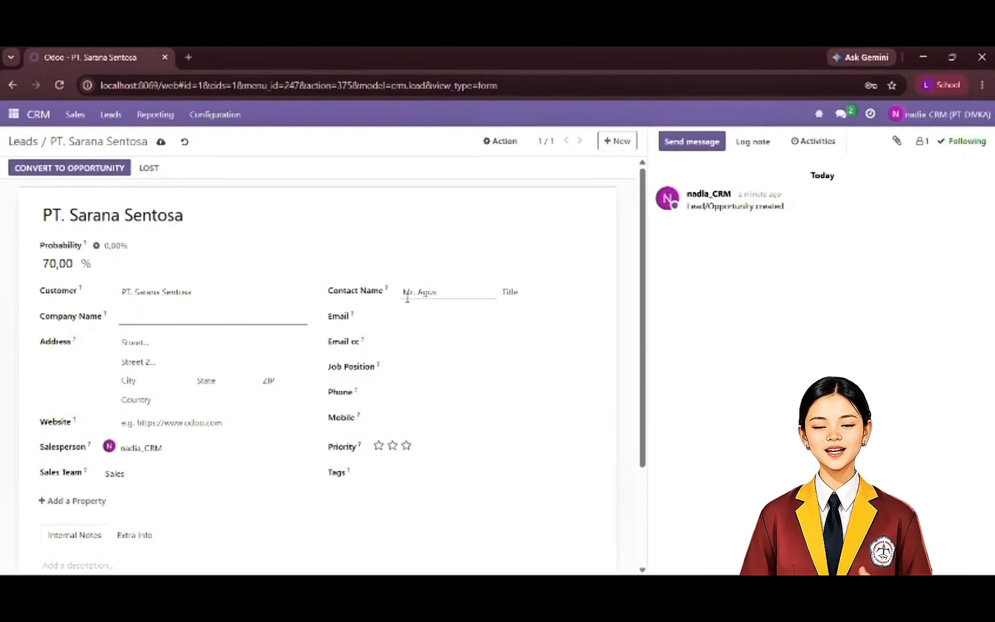
- Enter the contact's e-mail address on the lead and move it from the Email field to Email cc
click(405, 323)
text(agussentosa)
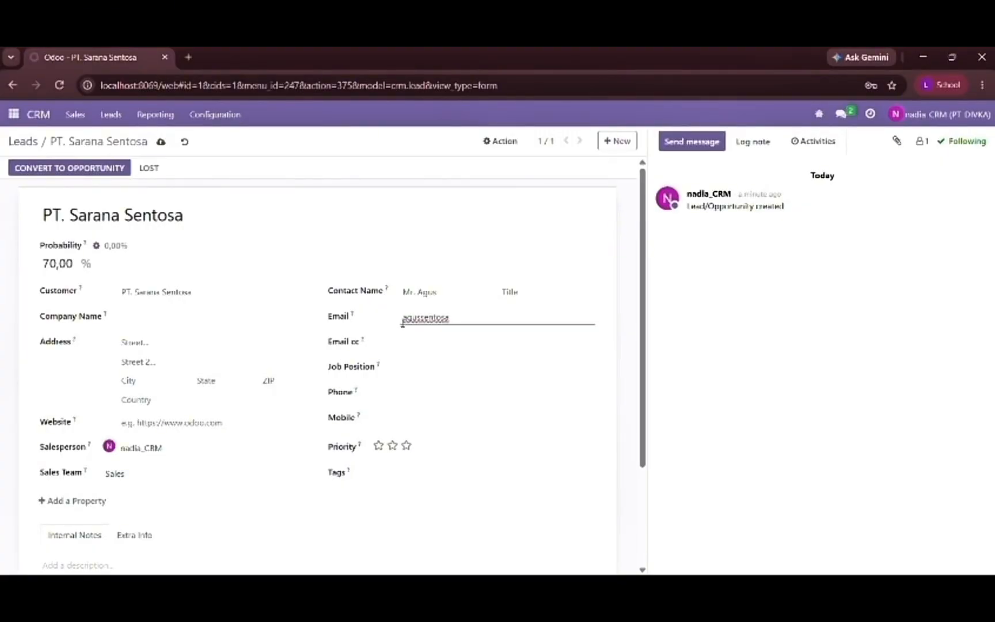
key(BackSpace)
key(BackSpace)
key(BackSpace)
key(BackSpace)
key(BackSpace)
key(BackSpace)
key(BackSpace)
key(BackSpace)
text(s@)
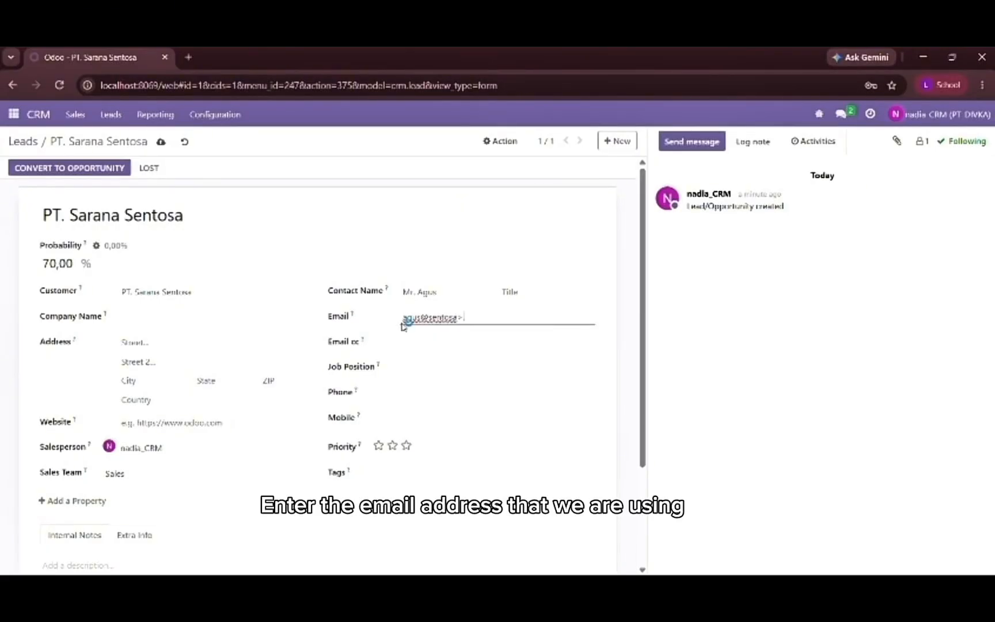
key(BackSpace)
key(BackSpace)
text(.com)
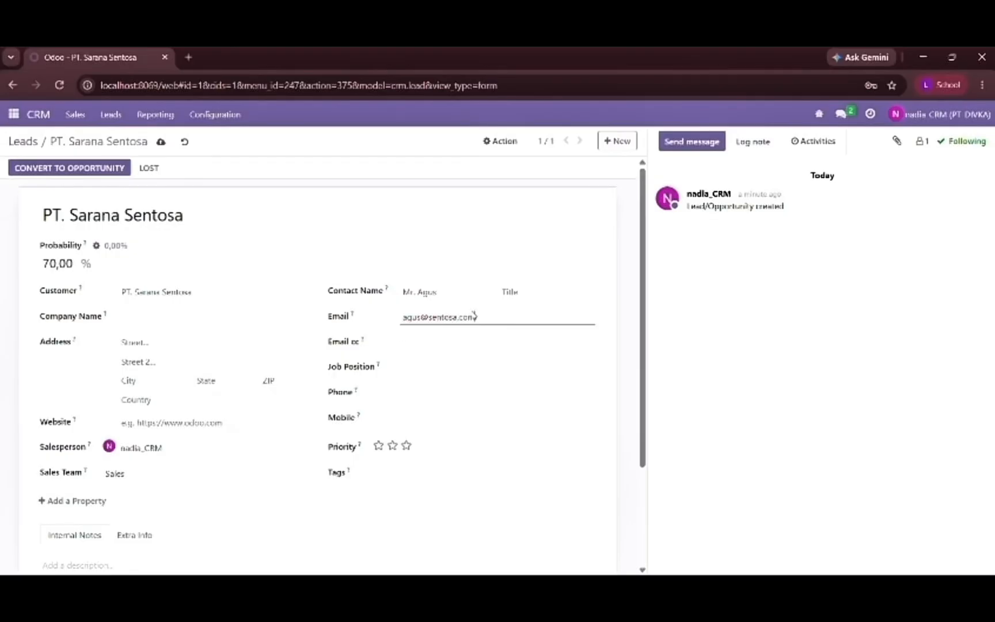
key(alt+Tab)
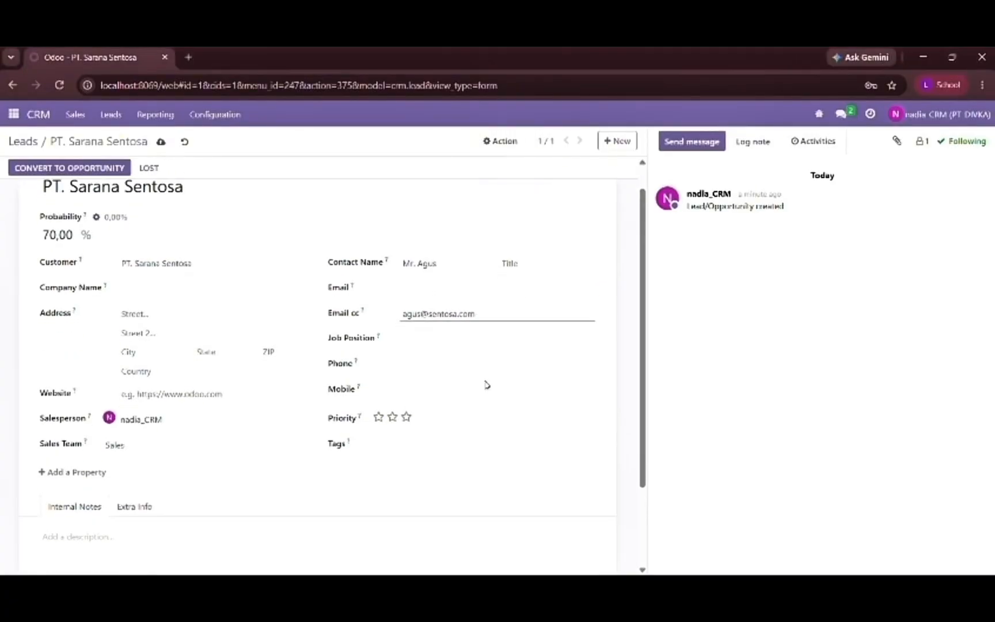
- Fill in the first street line of the lead's address with the customer's location
scroll(478, 374, down, 2)
click(244, 361)
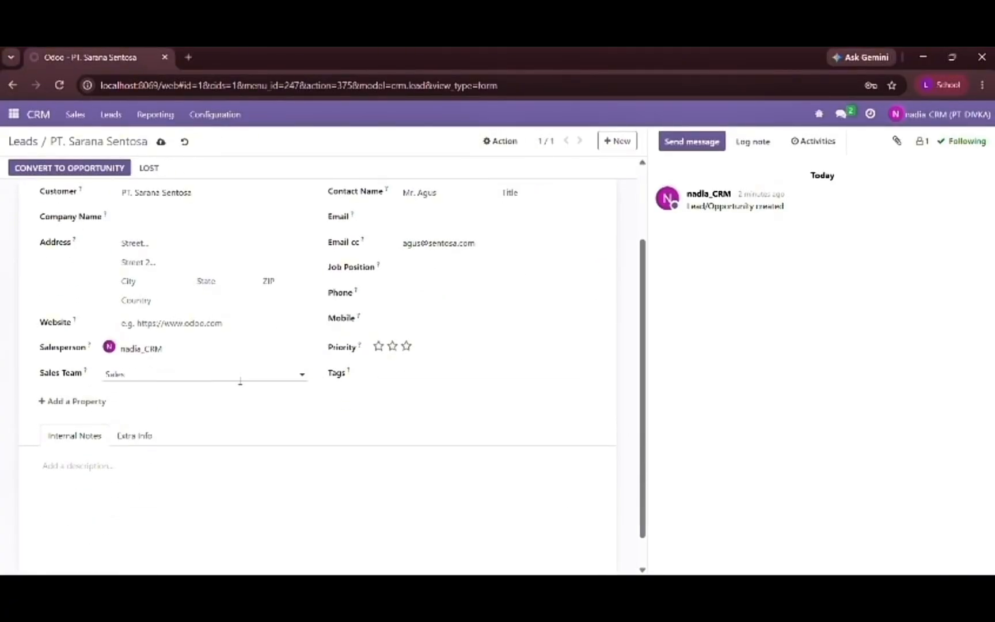
scroll(240, 377, up, 1)
click(151, 279)
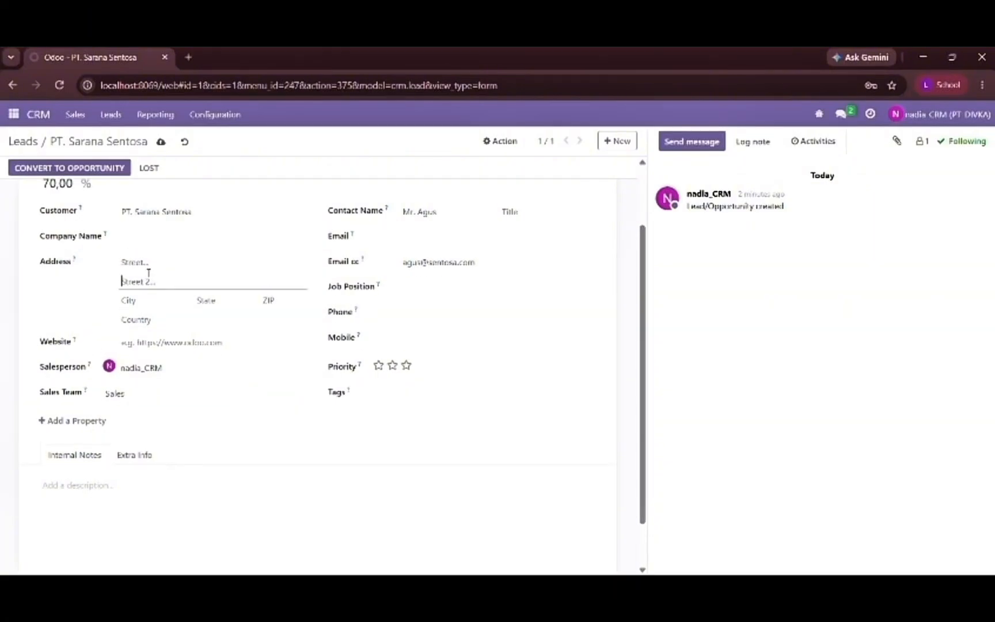
click(134, 266)
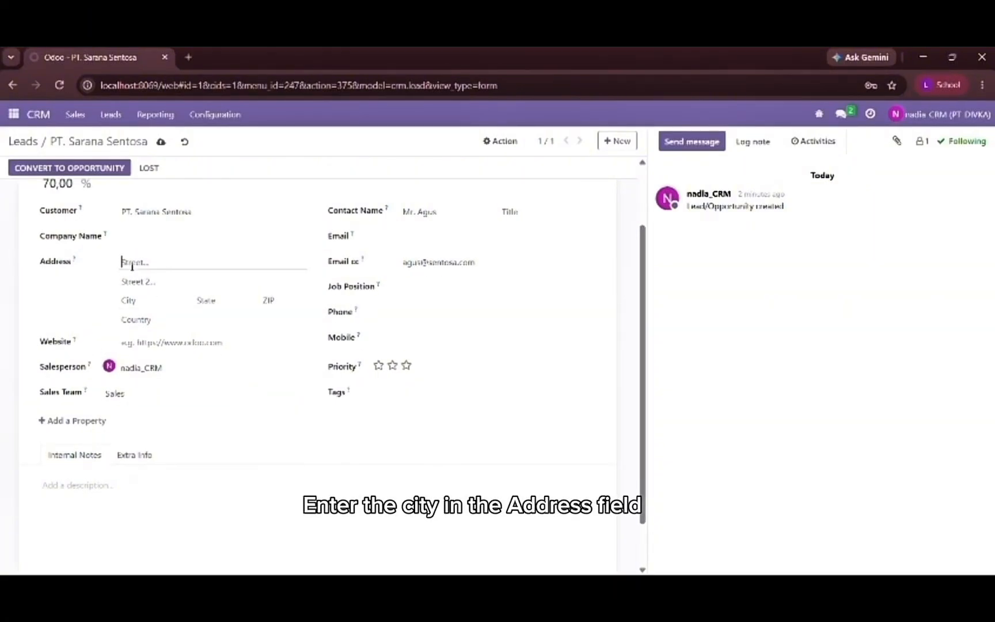
key(Caps_Lock)
text(B)
key(Caps_Lock)
text(a)
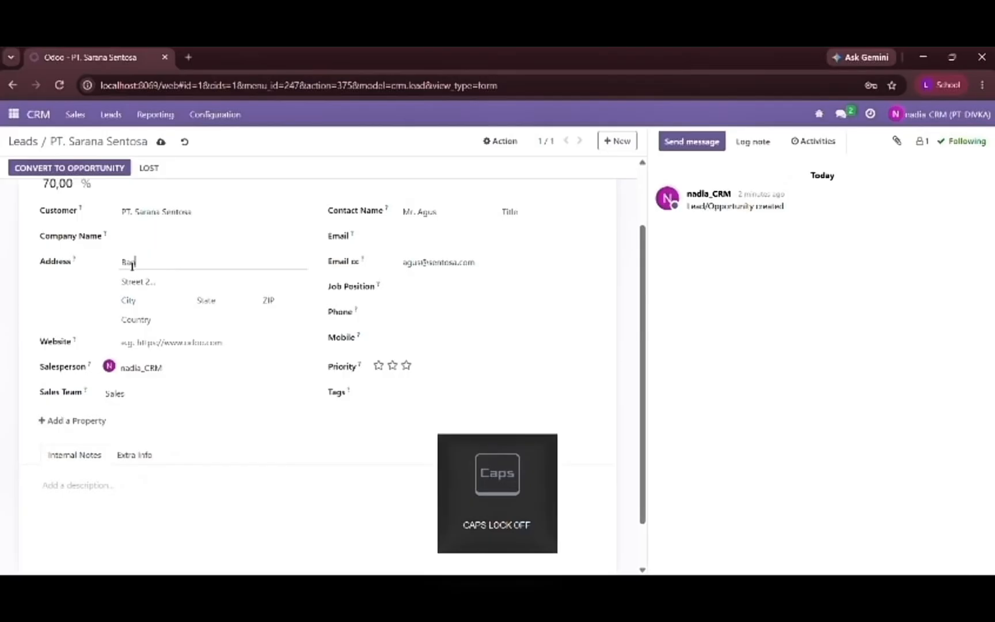
text(ndar)
key(Caps_Lock)
text(L)
key(Caps_Lock)
text(ampung)
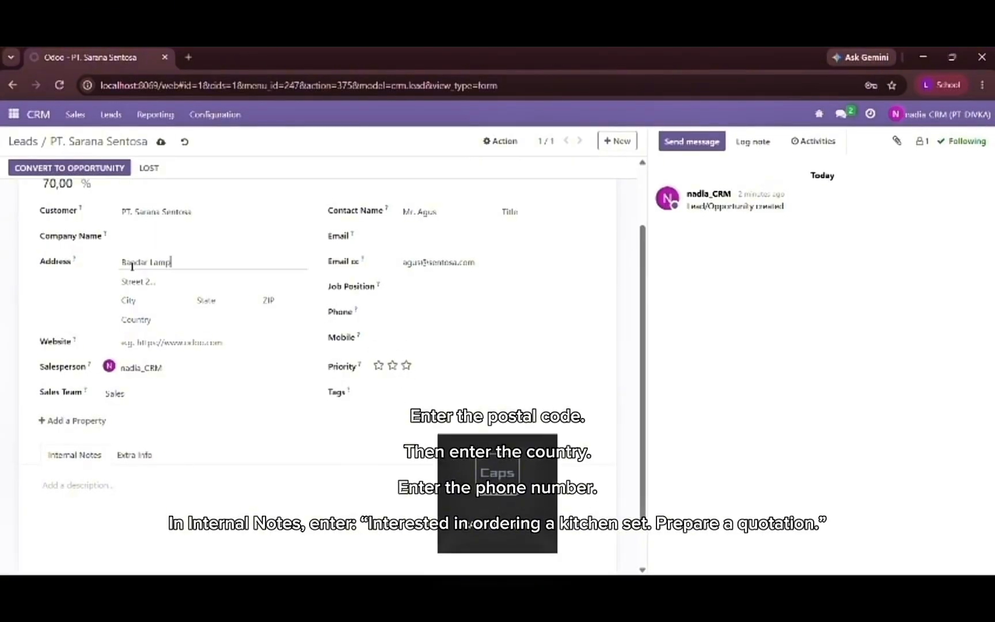
- Fill in the city and ZIP code of the customer's address on the lead
click(134, 303)
key(Caps_Lock)
text(L)
key(Caps_Lock)
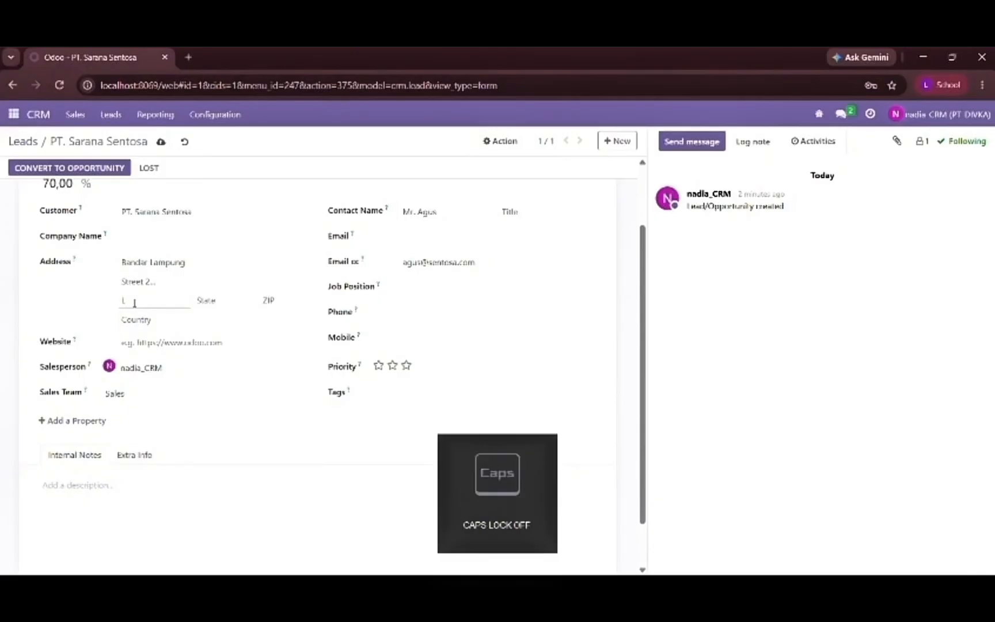
text(ampung)
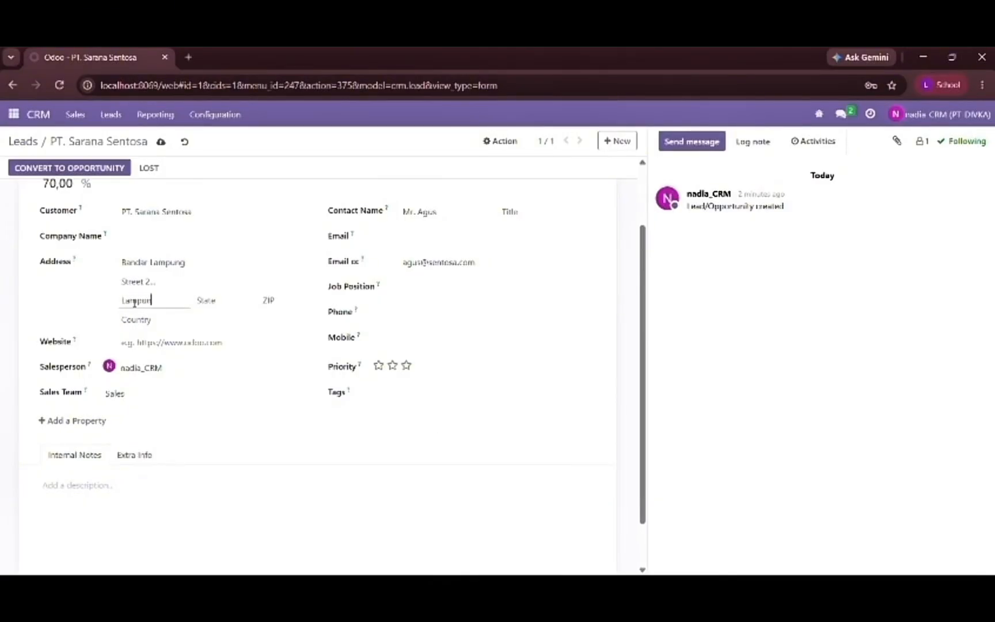
click(271, 305)
key(Tab)
- Set the country in the lead's address to Indonesia
click(256, 323)
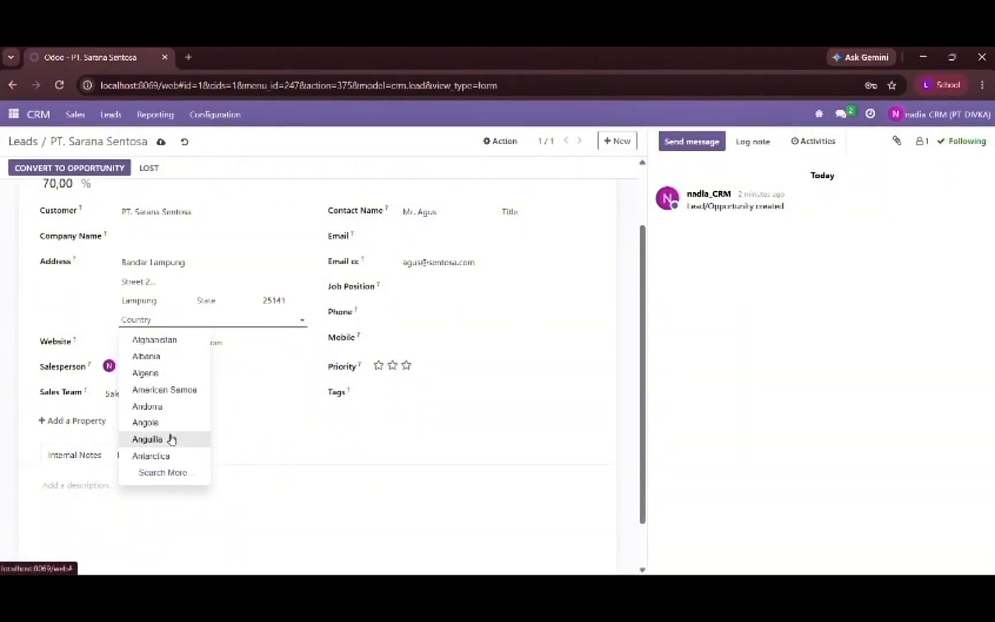
text(ind)
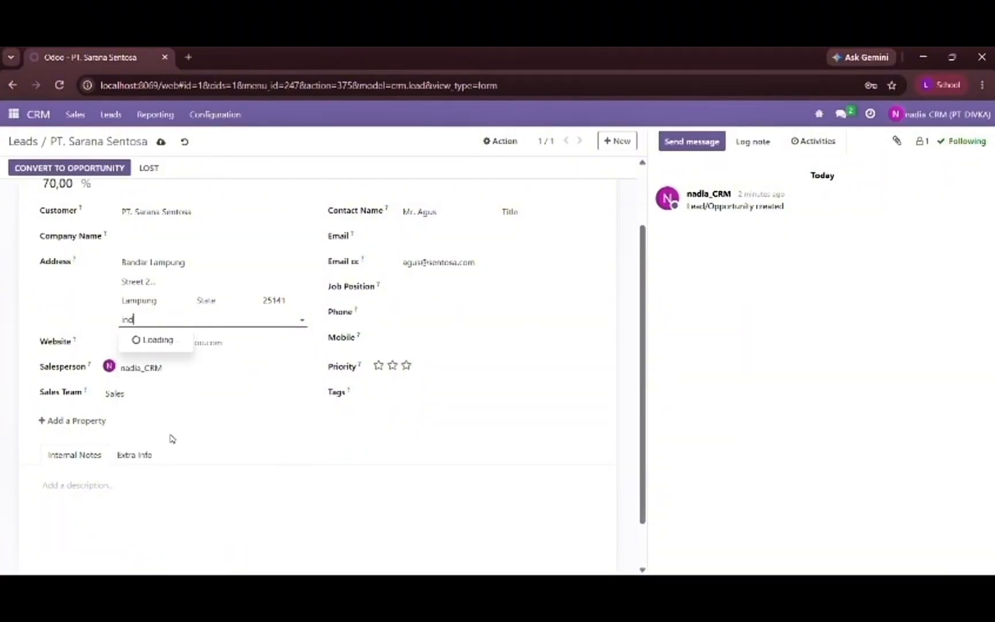
click(166, 377)
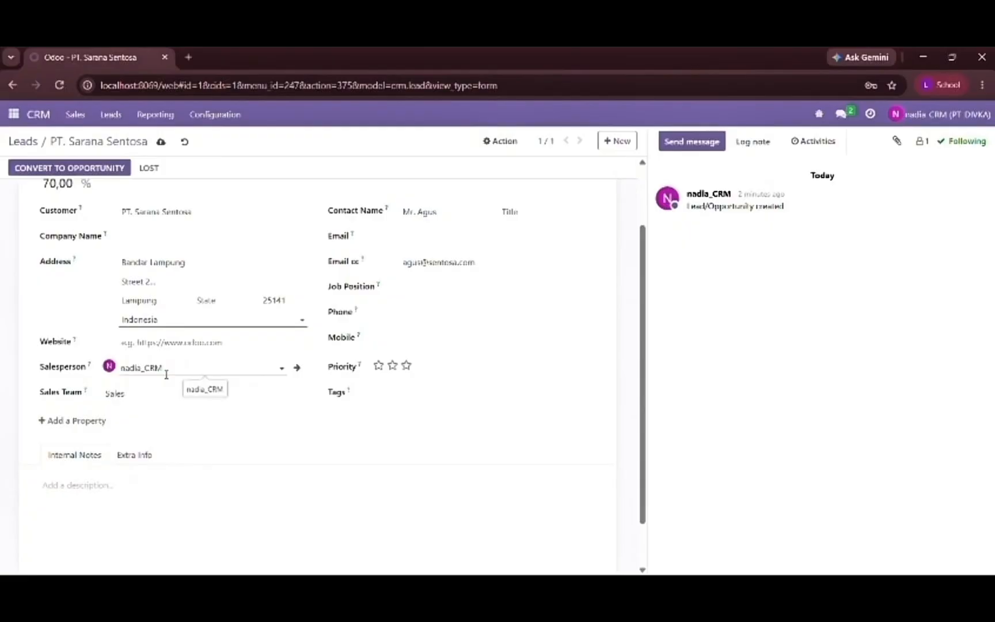
scroll(166, 375, down, 1)
scroll(166, 375, down, 1)
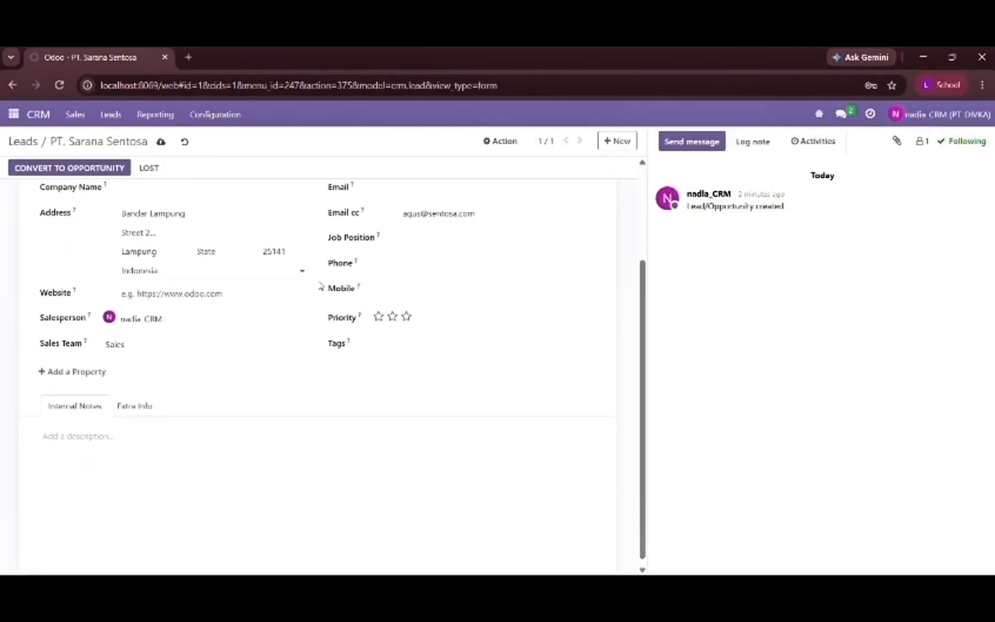
- Enter the contact's phone number in the Phone field of the PT. Sarana Sentosa lead
double_click(374, 267)
click(406, 271)
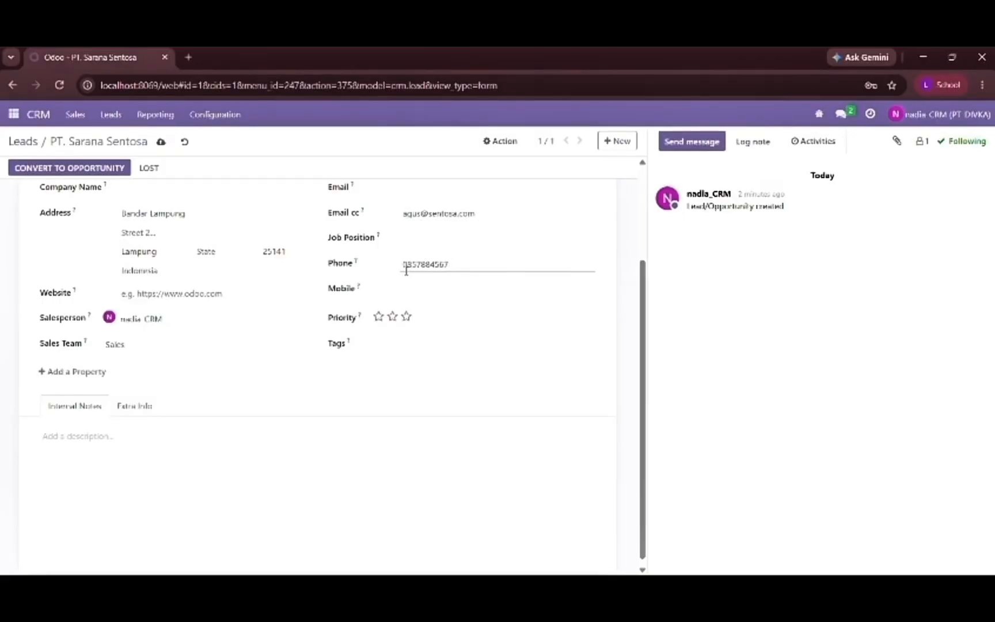
click(454, 288)
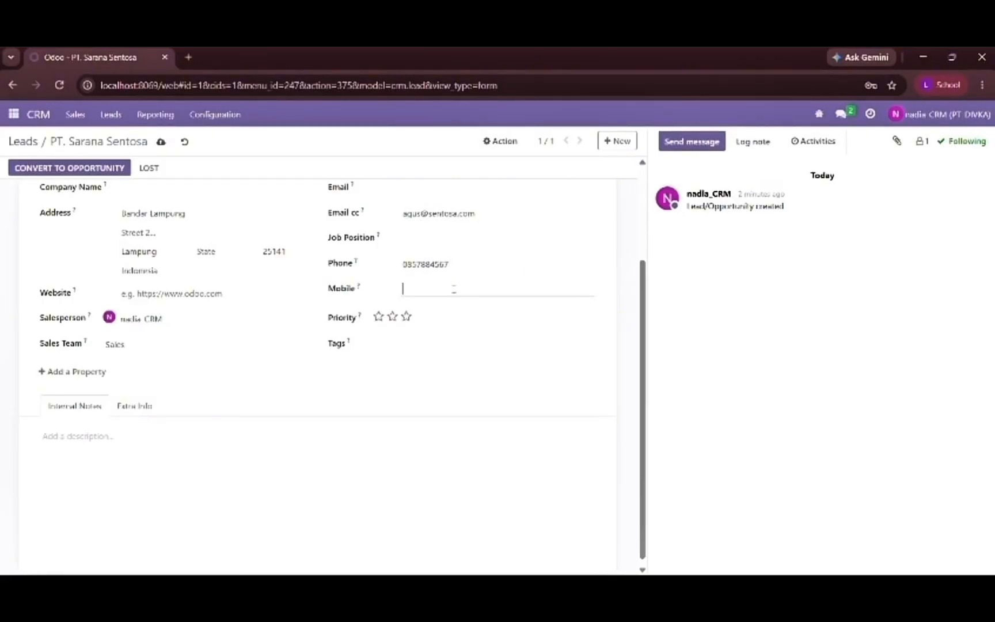
- Check the lead's Tags choices without adding a tag and save the PT. Sarana Sentosa lead
click(389, 350)
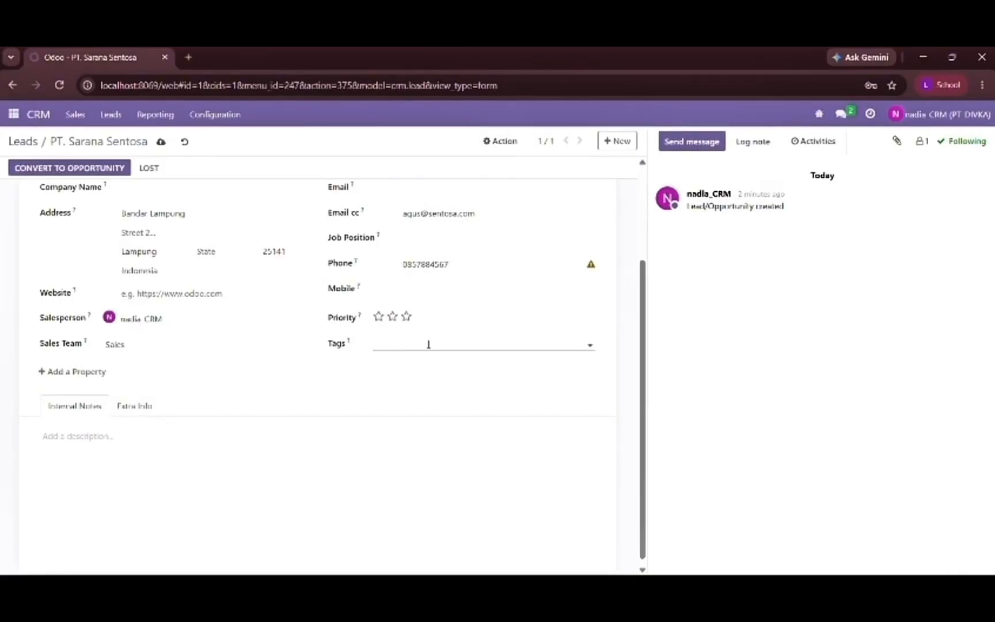
click(589, 345)
scroll(291, 344, up, 3)
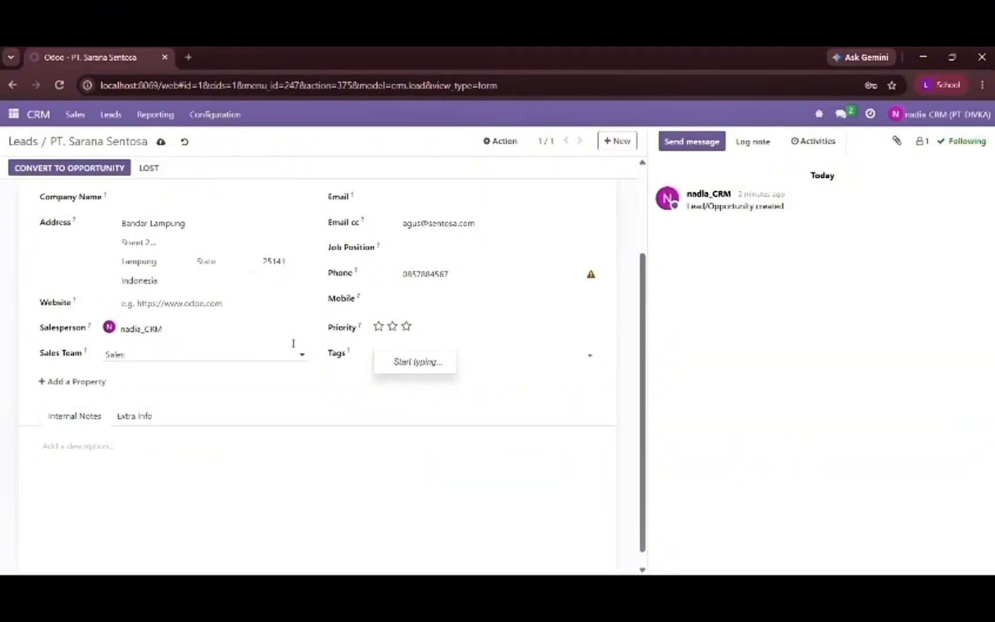
scroll(292, 344, down, 3)
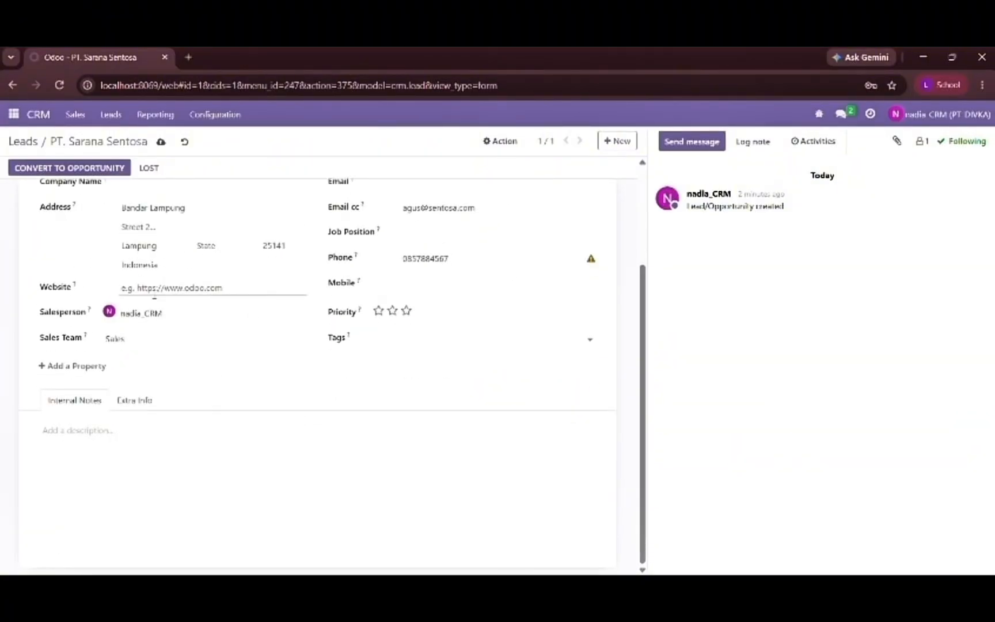
click(160, 142)
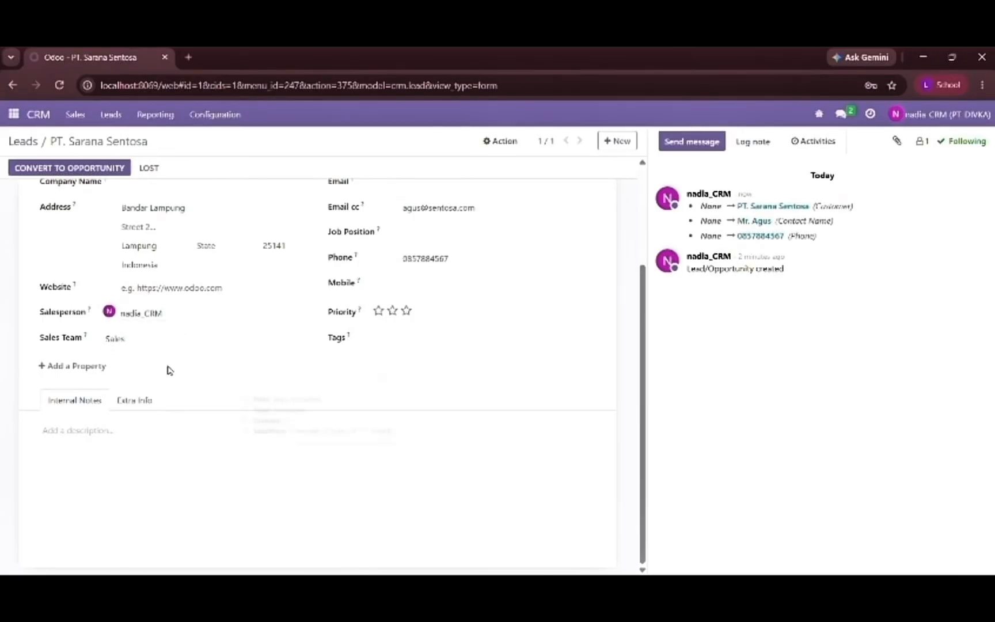
- Paste the internal note "Ingin memesan kitchenset. Siapkan quostation" into the lead and save it
click(132, 432)
click(427, 77)
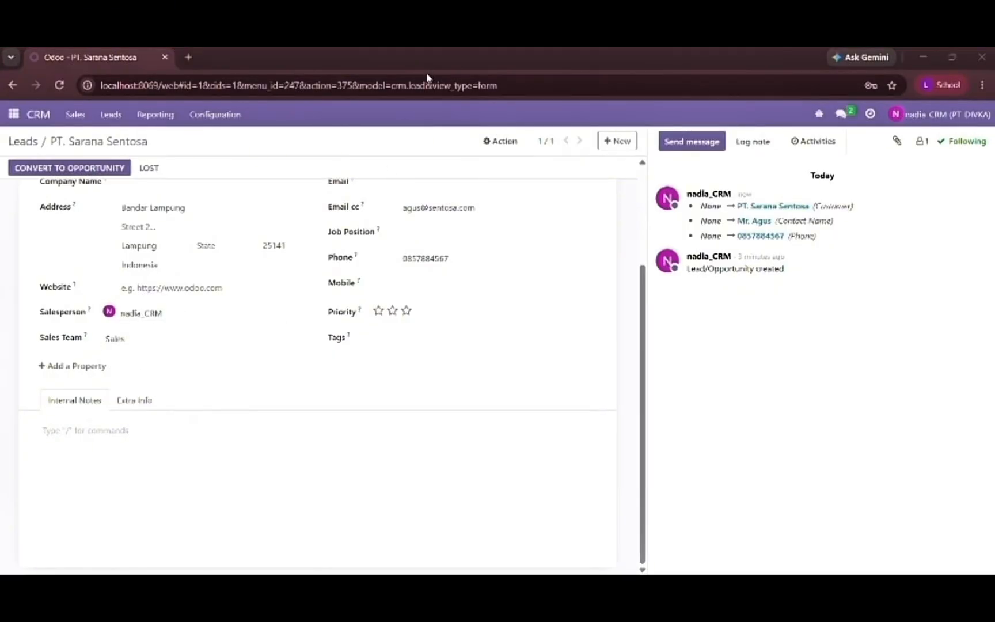
click(154, 443)
text(Ingin memesan kitchenset. Siapkan quotation)
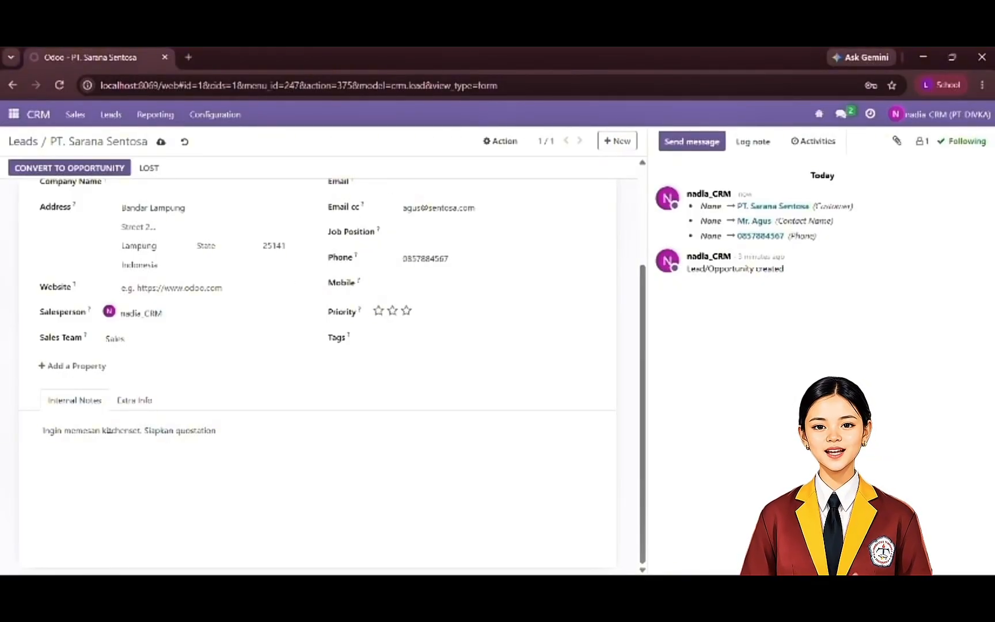
scroll(251, 363, up, 3)
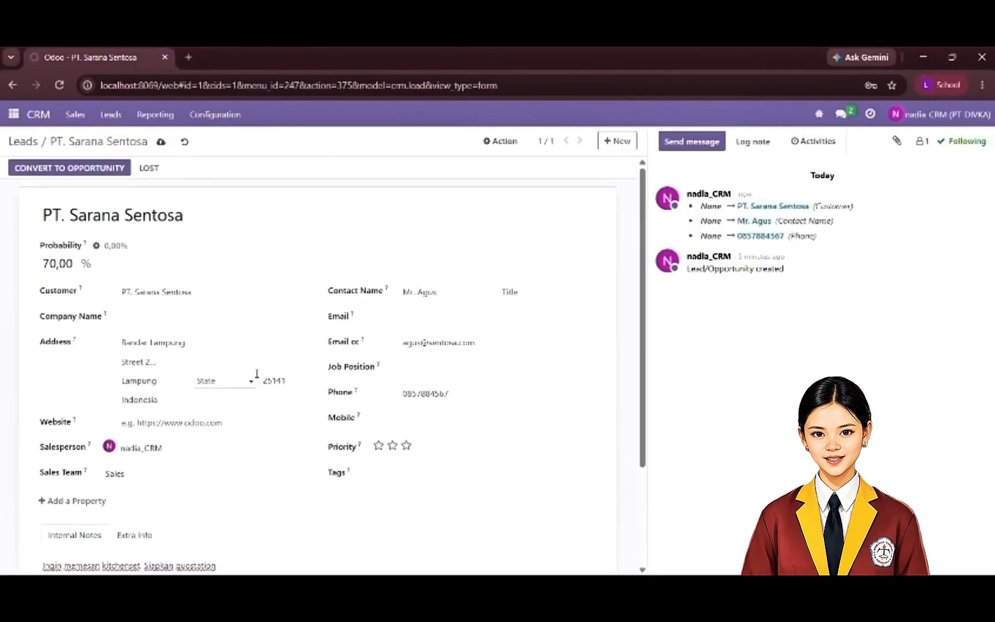
click(162, 144)
scroll(190, 299, down, 2)
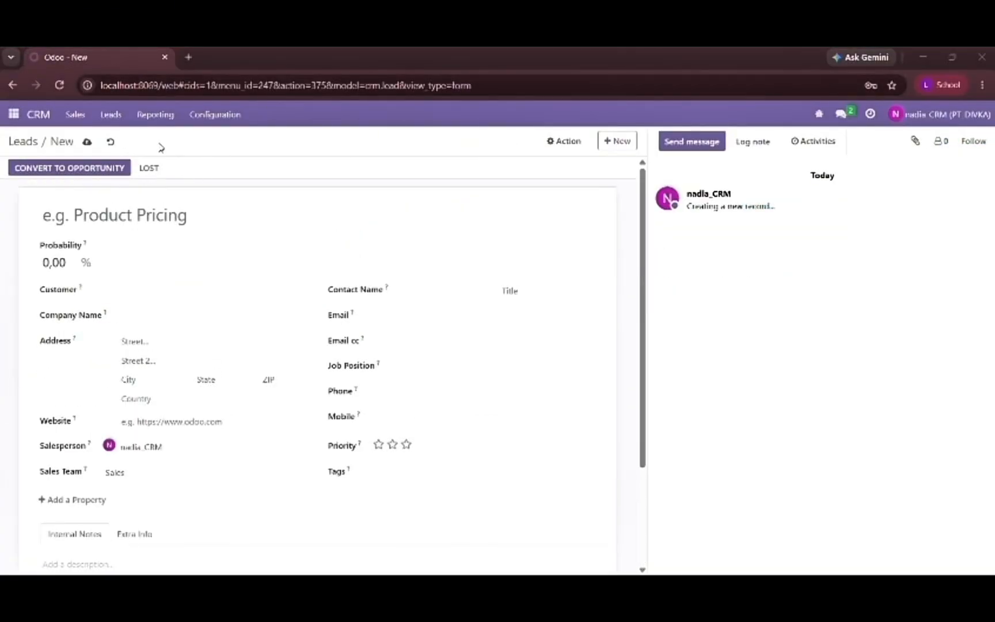
- Title the new lead "Distributor BookShelves" and set its probability to 60%
click(144, 209)
text(Distributor BookShelves)
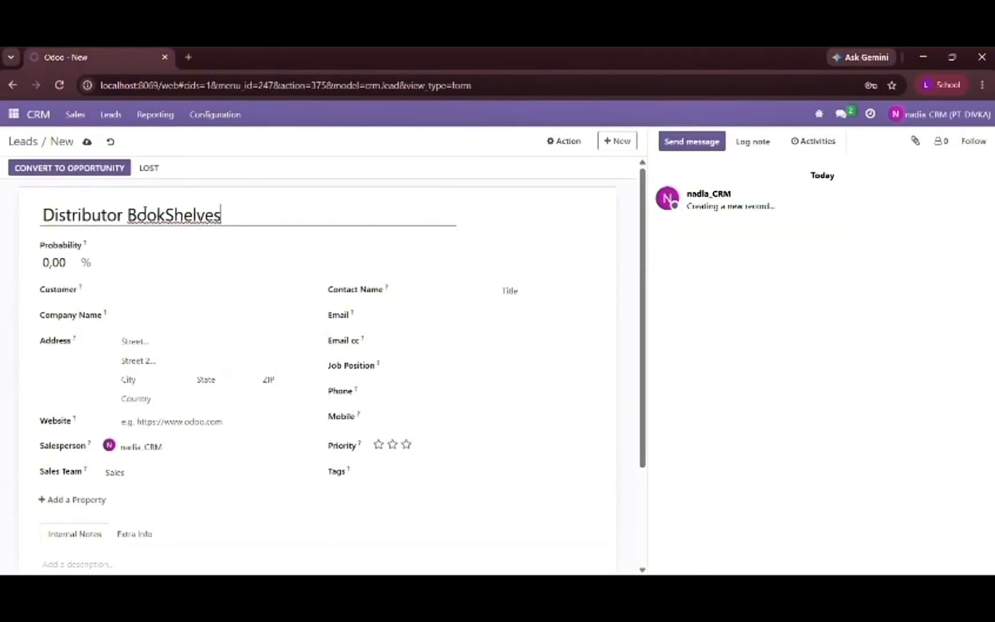
click(76, 263)
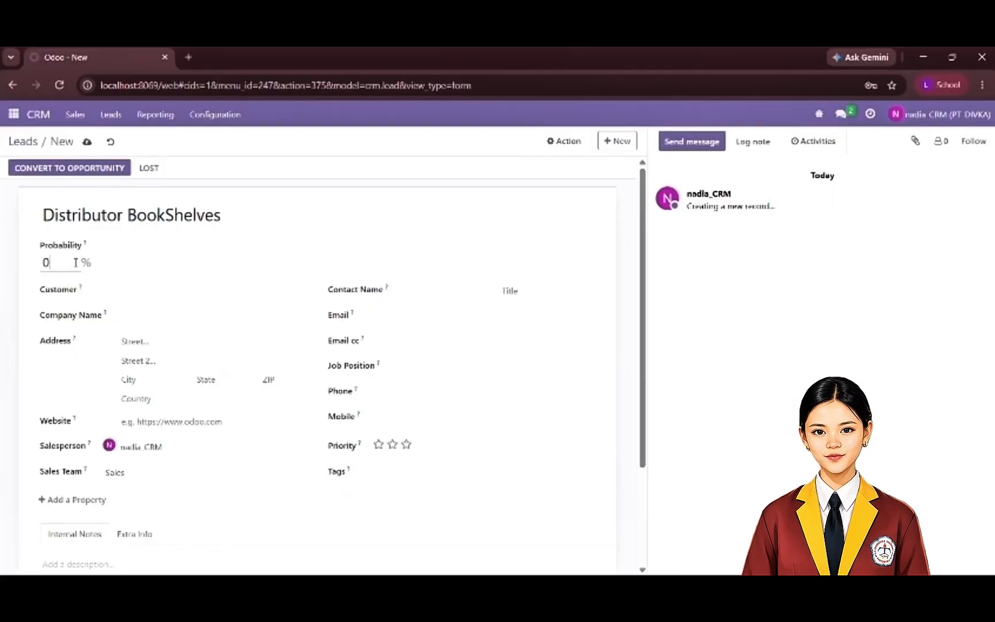
key(Return)
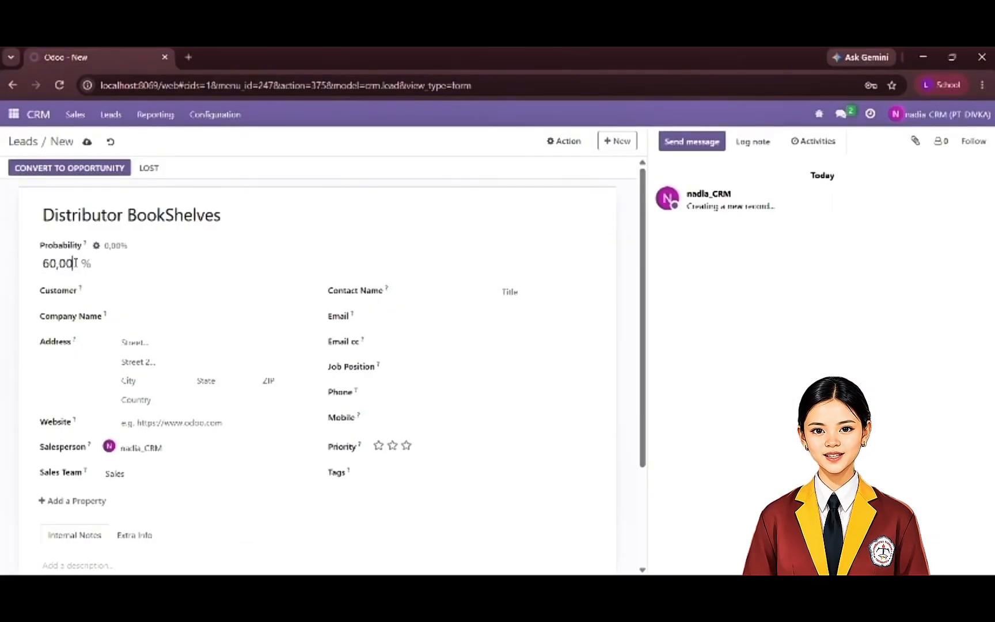
- Fill in the first street line of the Distributor BookShelves lead's address with the customer's location
click(159, 344)
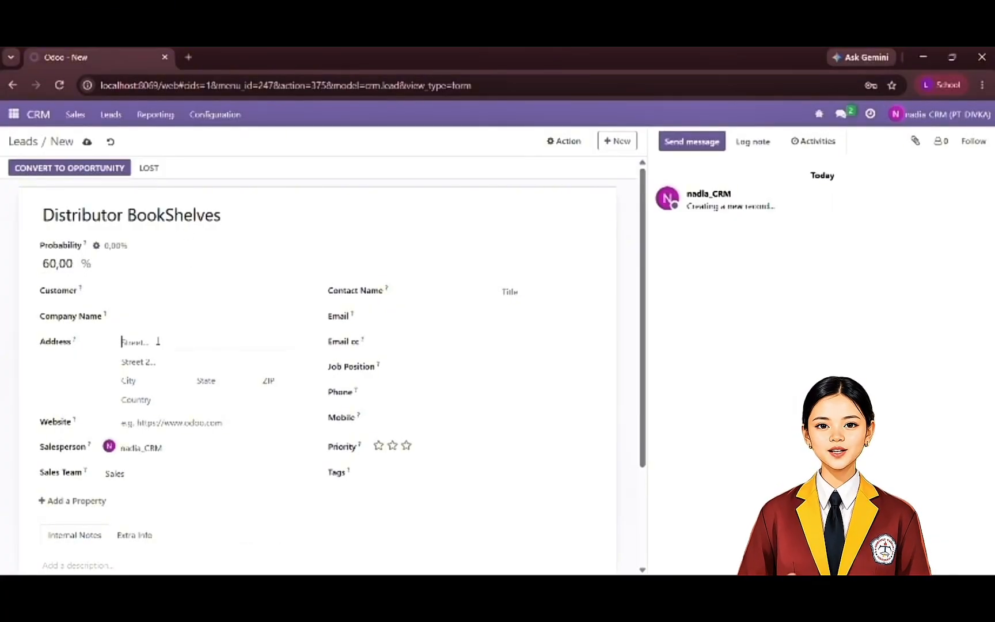
key(Caps_Lock)
text(J)
key(Caps_Lock)
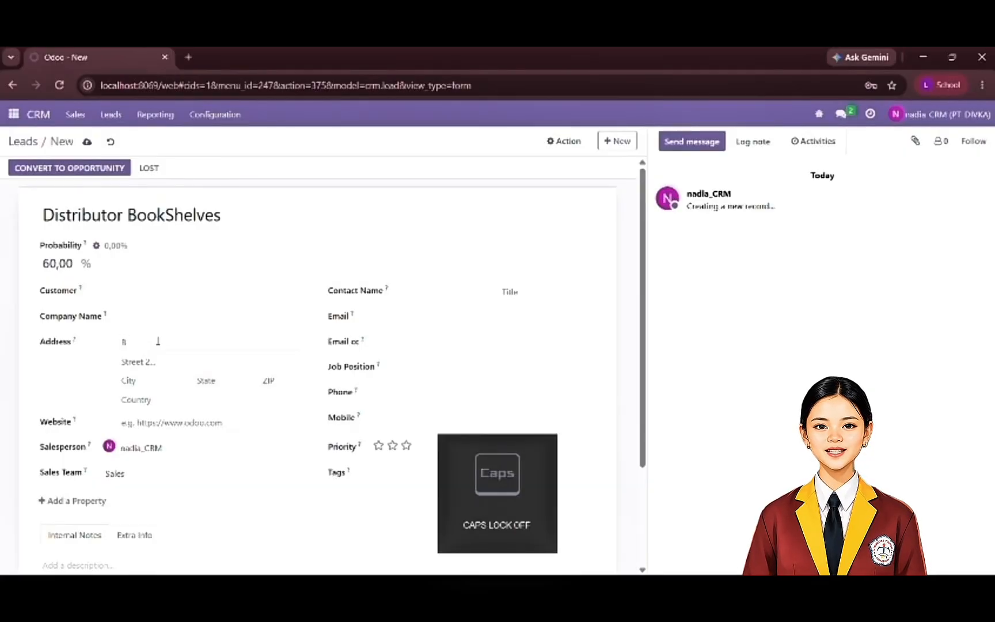
text(ara)
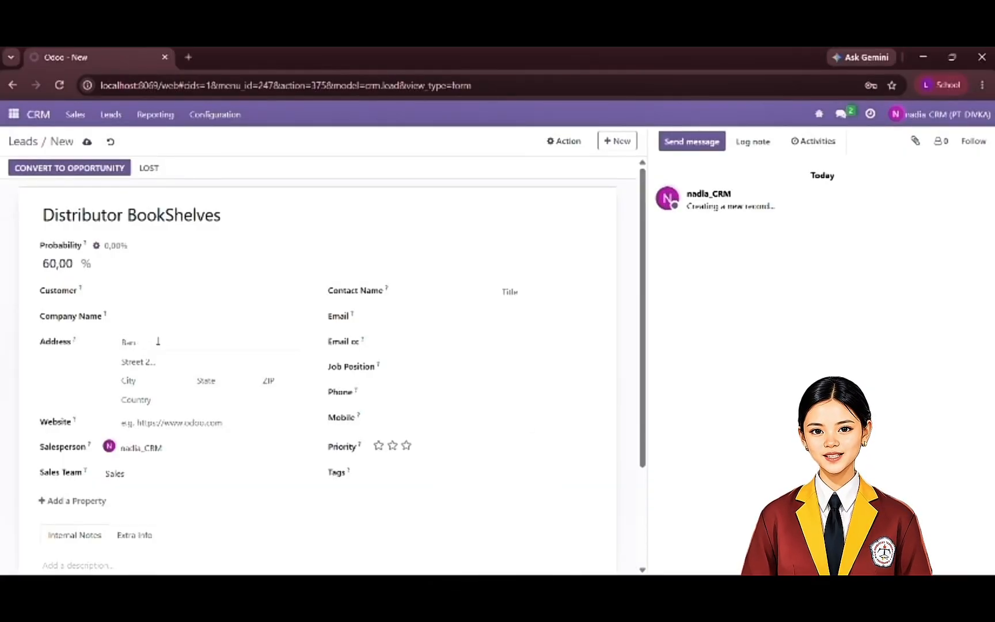
text(ar)
key(Caps_Lock)
key(Caps_Lock)
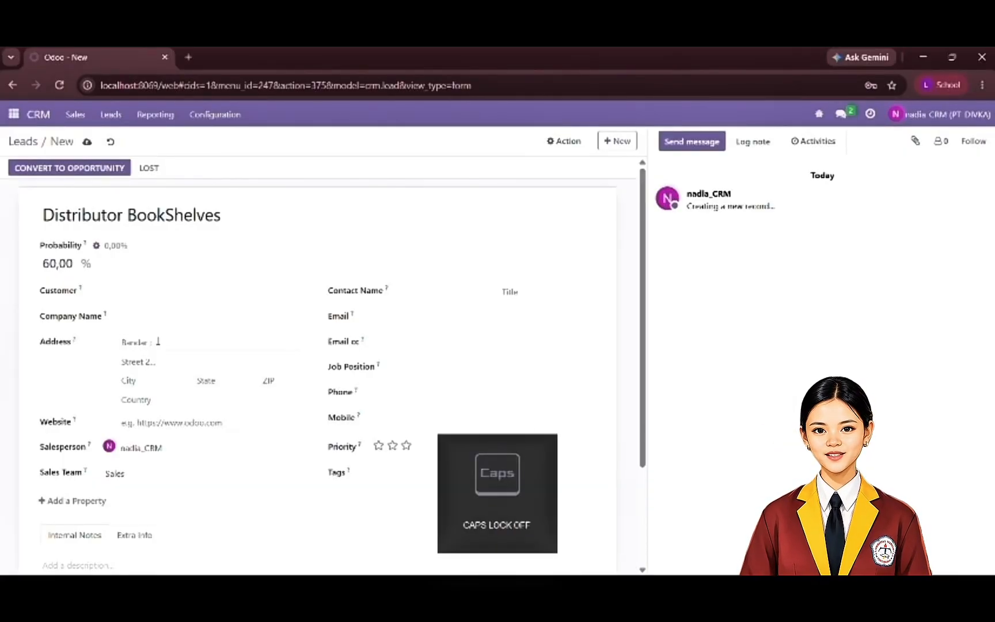
key(Caps_Lock)
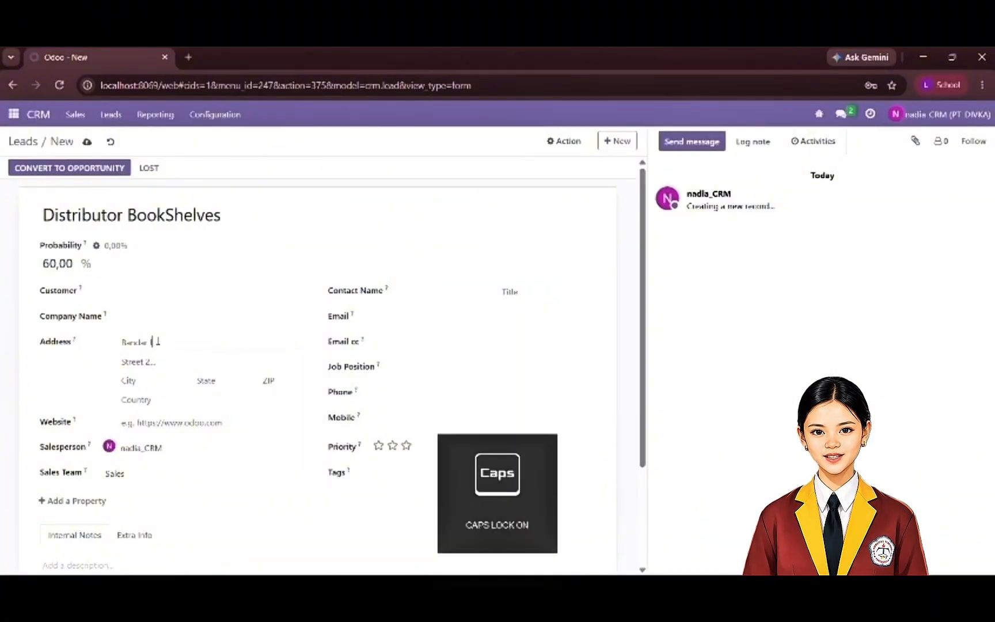
key(Caps_Lock)
text(lampung)
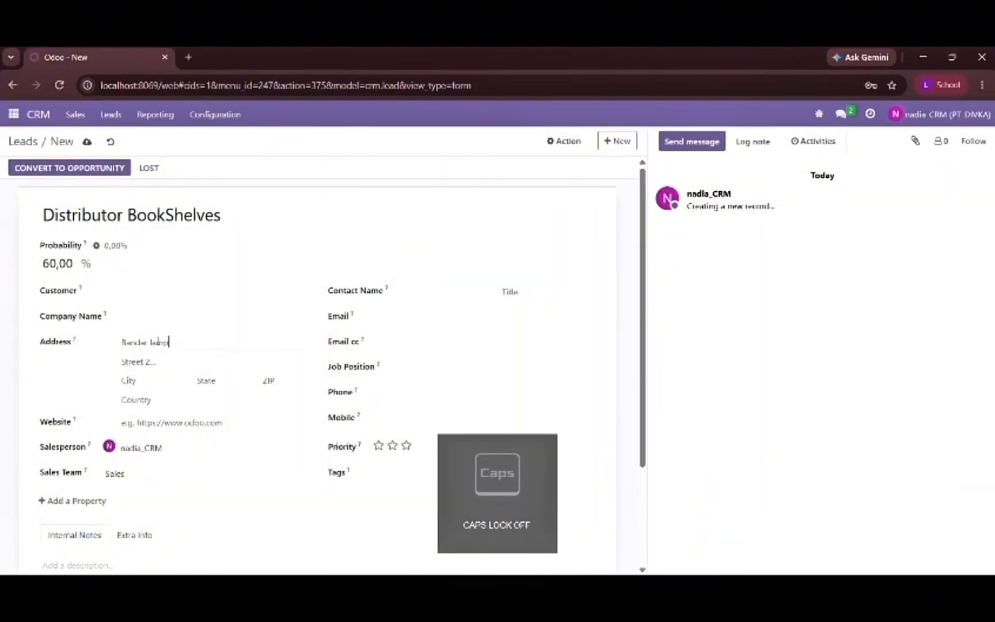
- Fill in the city and ZIP code in the Distributor BookShelves lead's address
click(144, 380)
key(Caps_Lock)
text(L)
key(Caps_Lock)
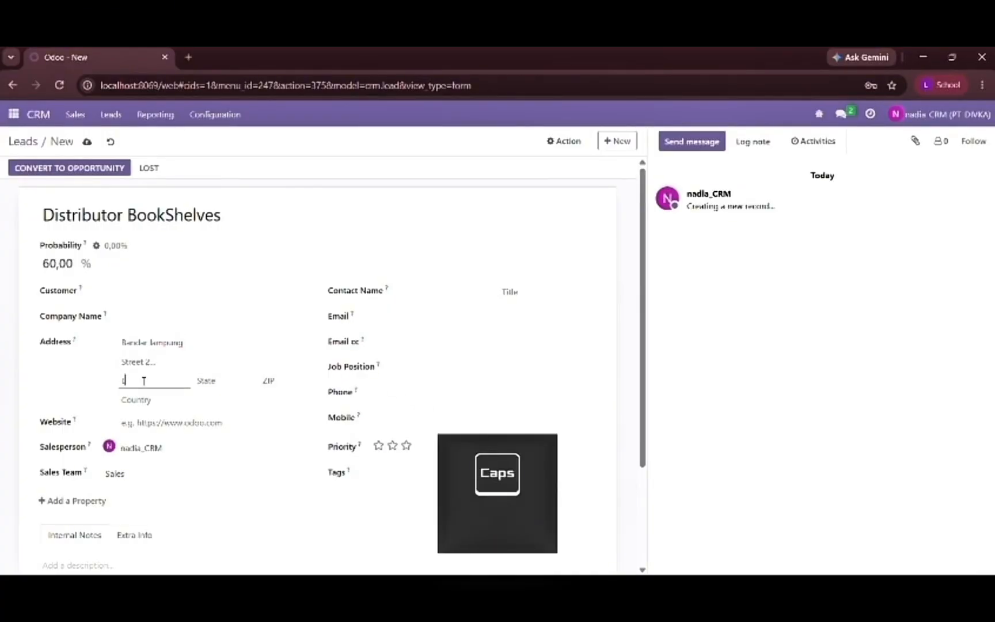
text(ampung)
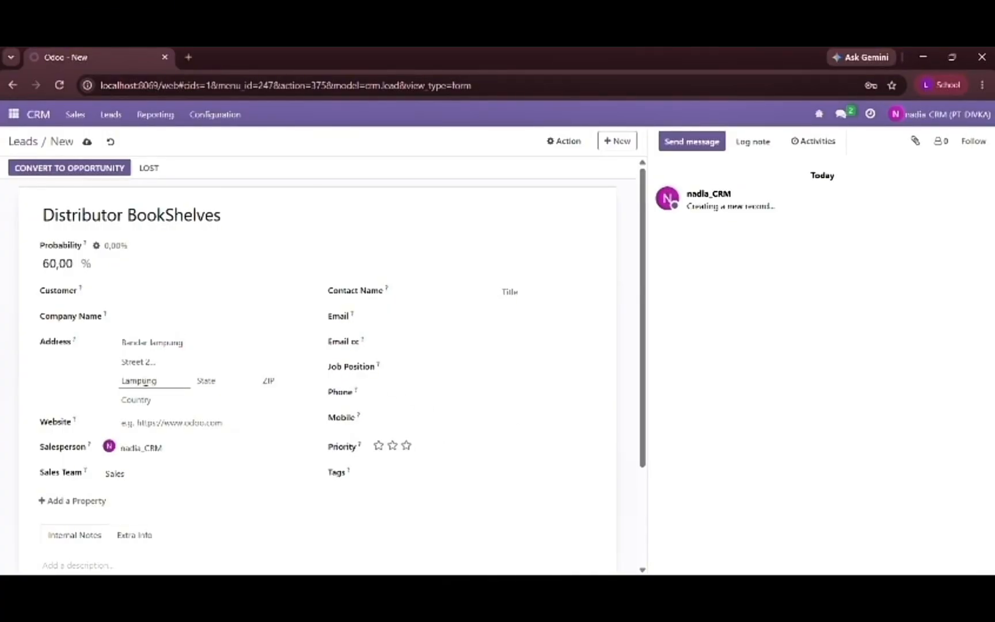
click(271, 383)
- Set the country in the Distributor BookShelves lead's address to Indonesia
click(187, 400)
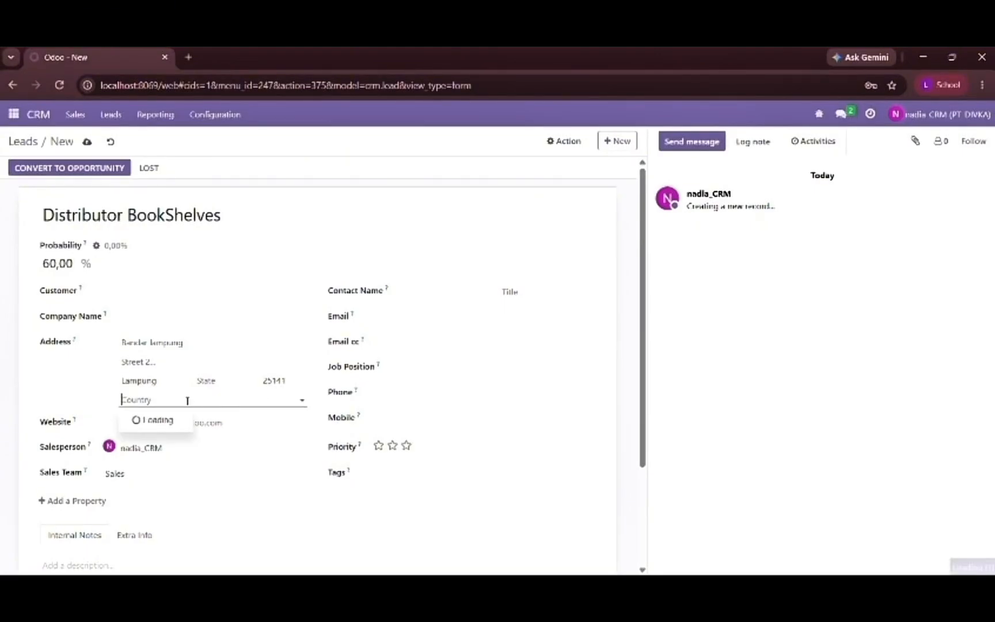
text(In)
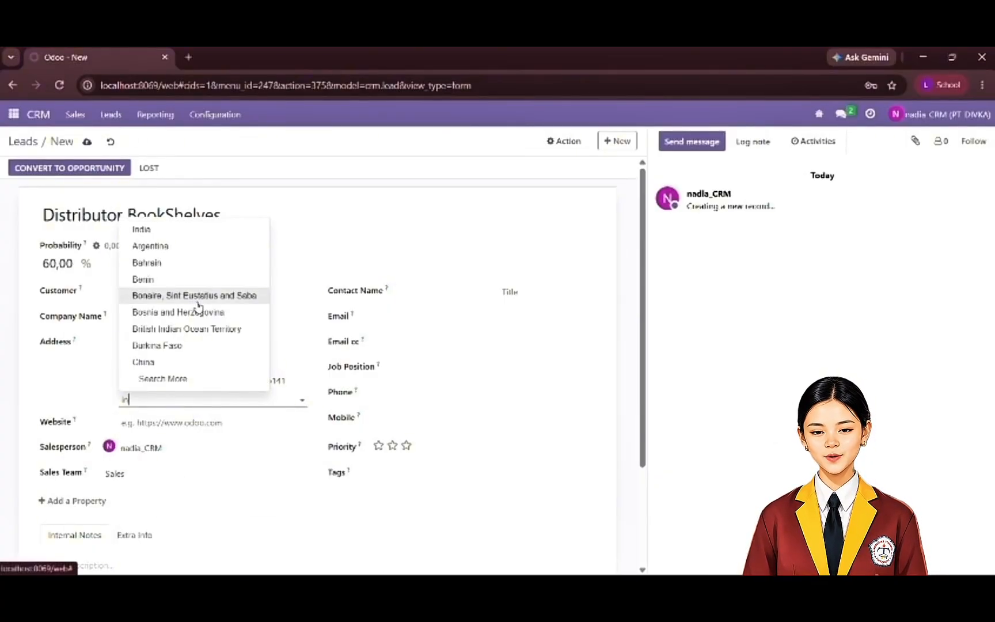
text(don)
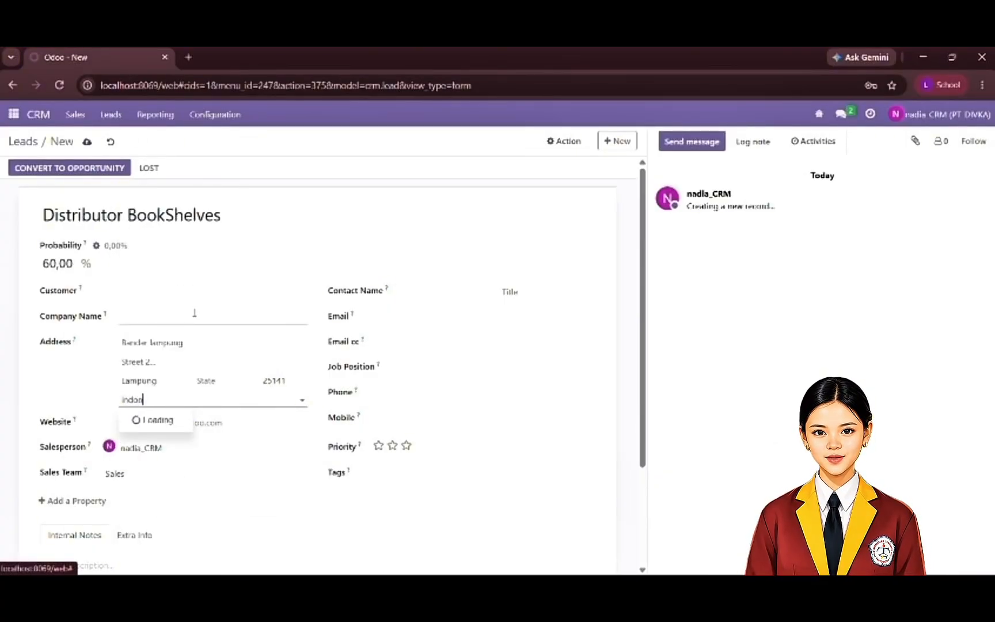
click(154, 420)
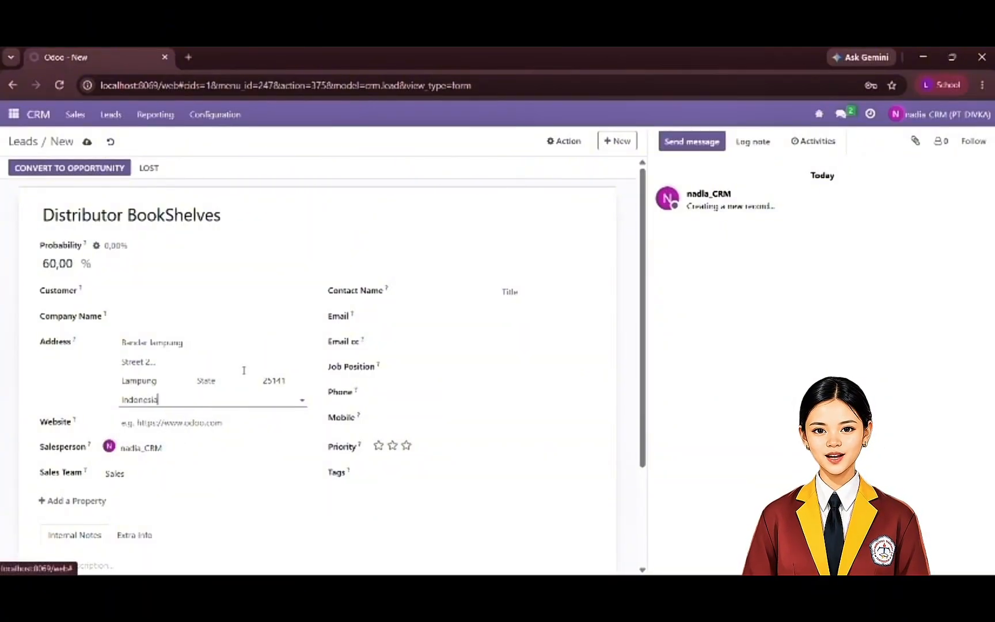
- Enter the contact person's name with the courtesy title in the lead's Contact Name field
click(405, 297)
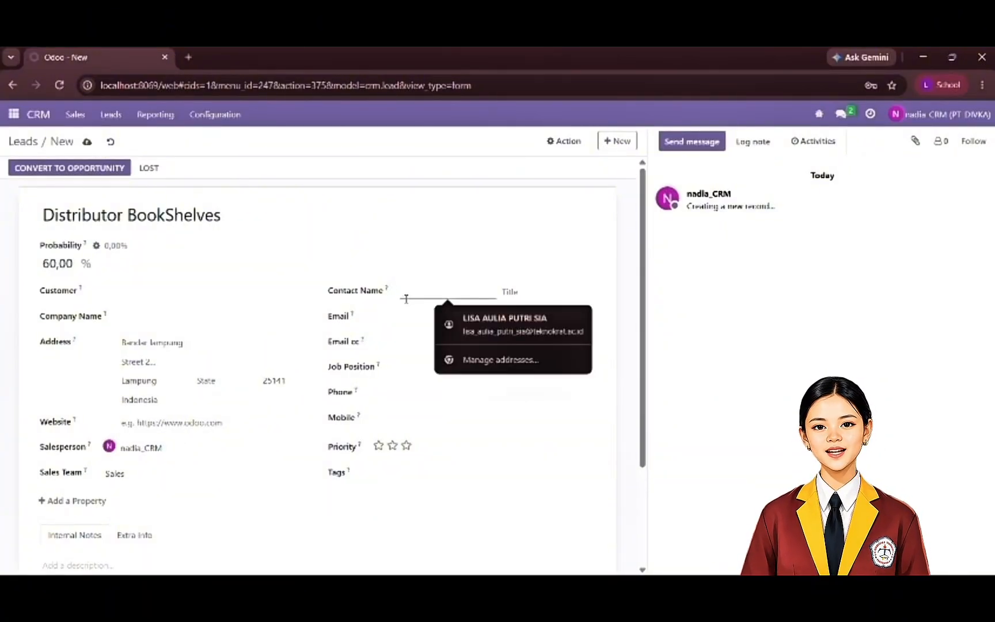
key(Caps_Lock)
text(M)
key(Caps_Lock)
text(r)
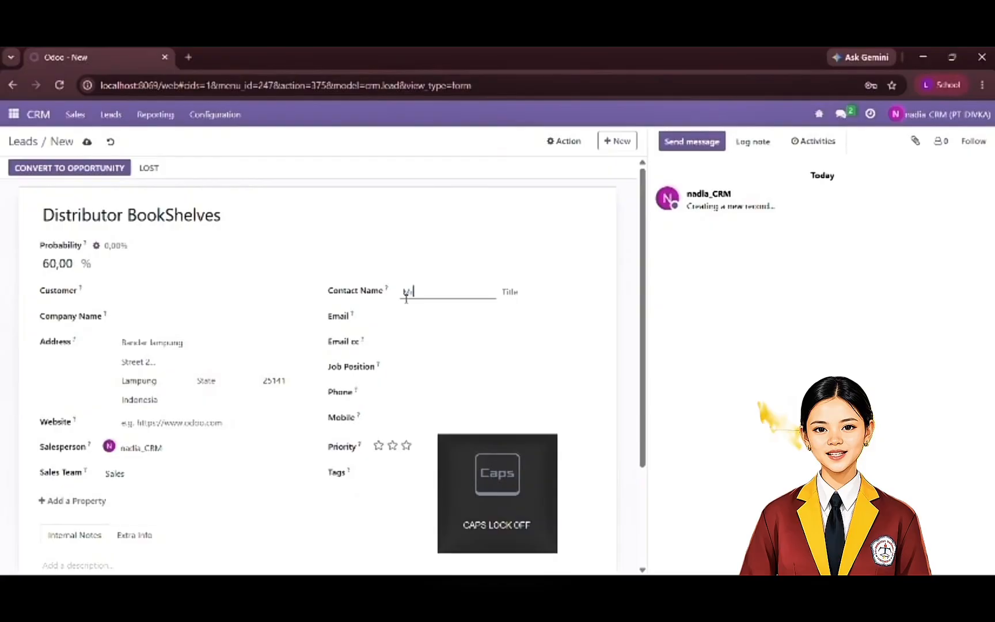
text(.)
key(Caps_Lock)
text(A)
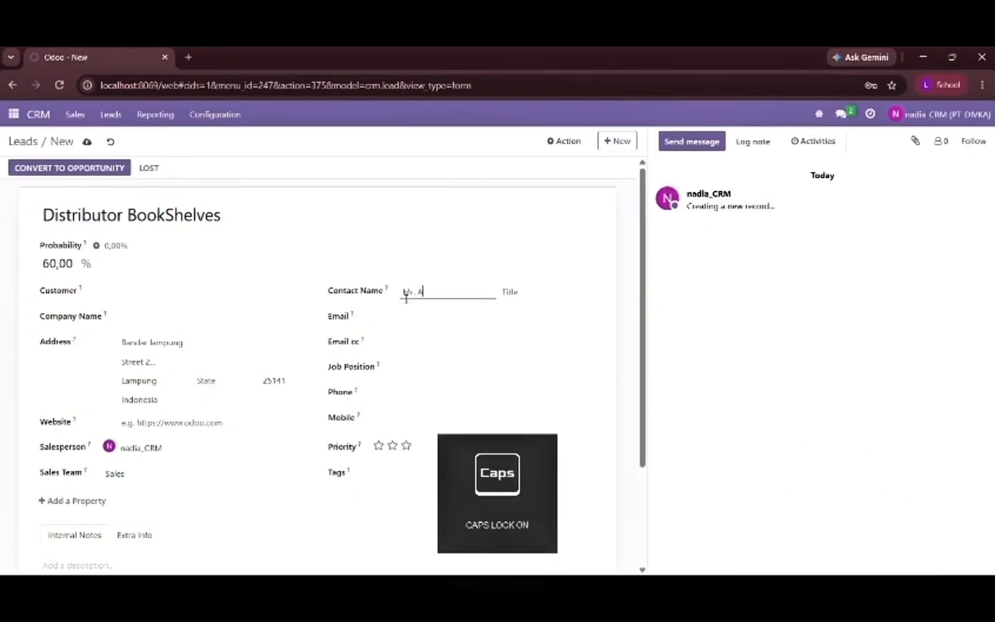
key(Caps_Lock)
text(ndi)
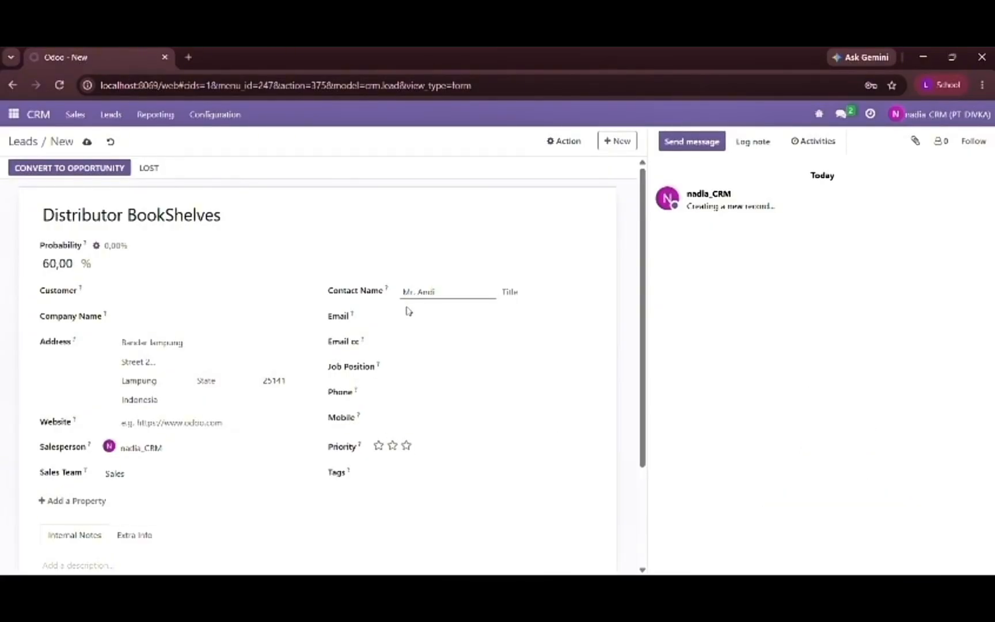
- Enter the contact's e-mail address as Email cc and fill in the contact's phone number on the lead
click(410, 341)
scroll(333, 378, down, 1)
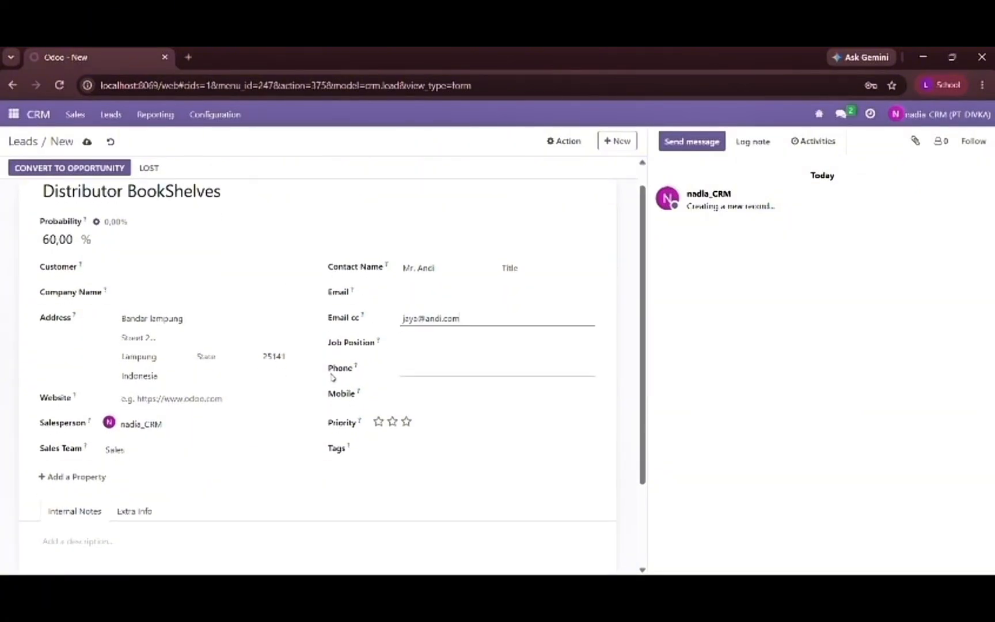
click(412, 373)
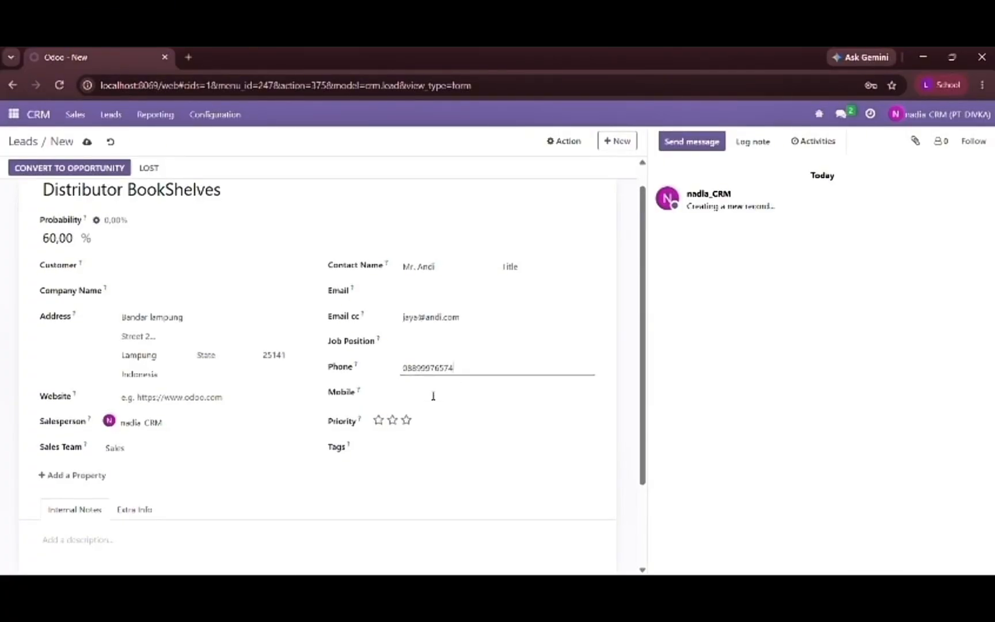
- Paste the internal note "Ingin menjadi Distributor untuk BookShelves kita." into the Distributor BookShelves lead
scroll(431, 397, down, 1)
scroll(222, 497, down, 1)
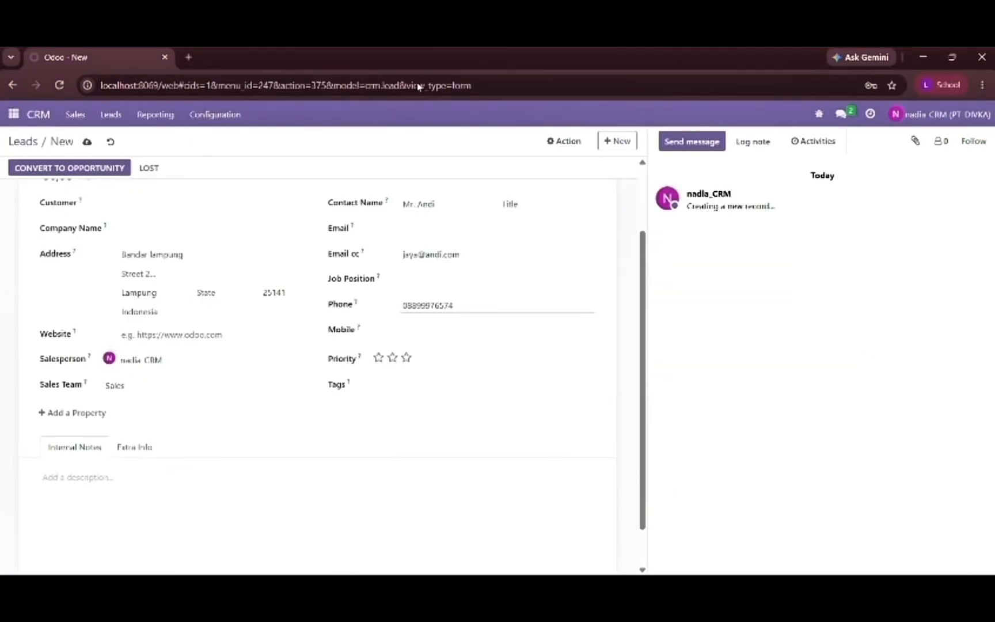
click(424, 71)
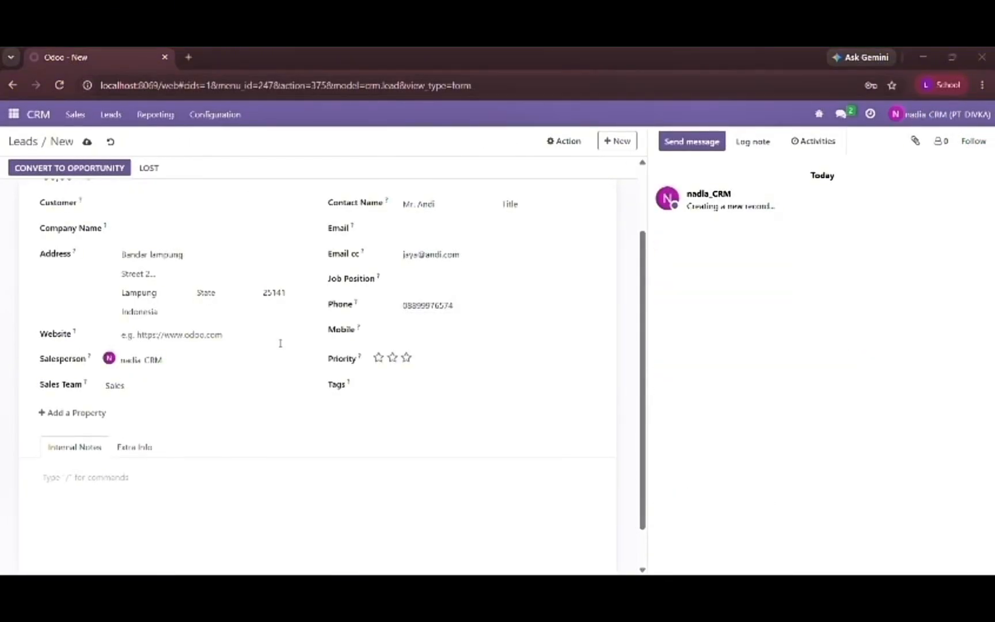
click(230, 464)
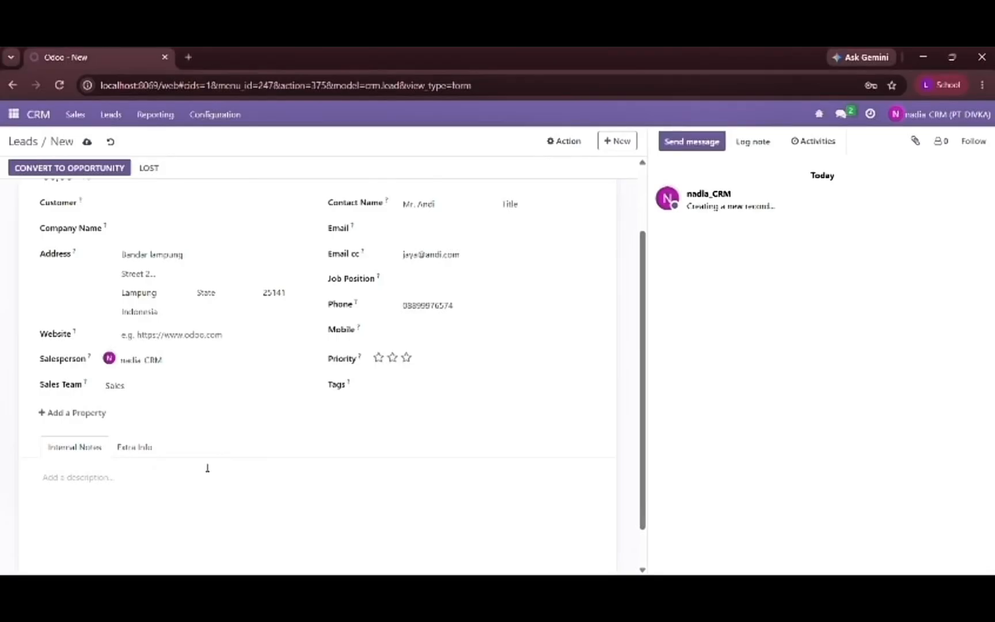
click(108, 479)
text(Ingin menjadi Distributor untuk BookShelves kita.)
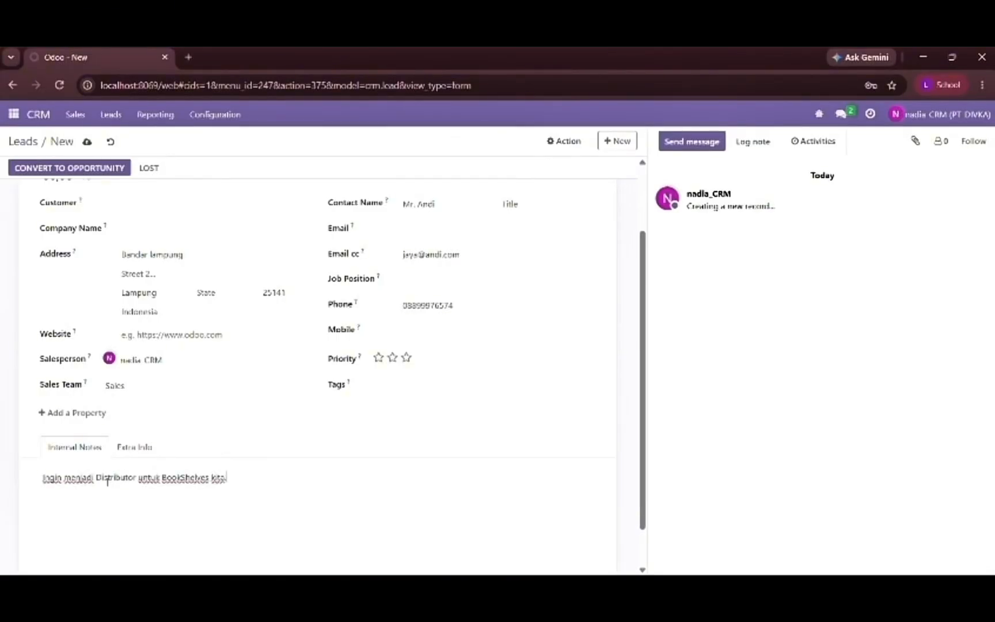
- Save the Distributor BookShelves lead and return to the list of leads
scroll(313, 305, up, 2)
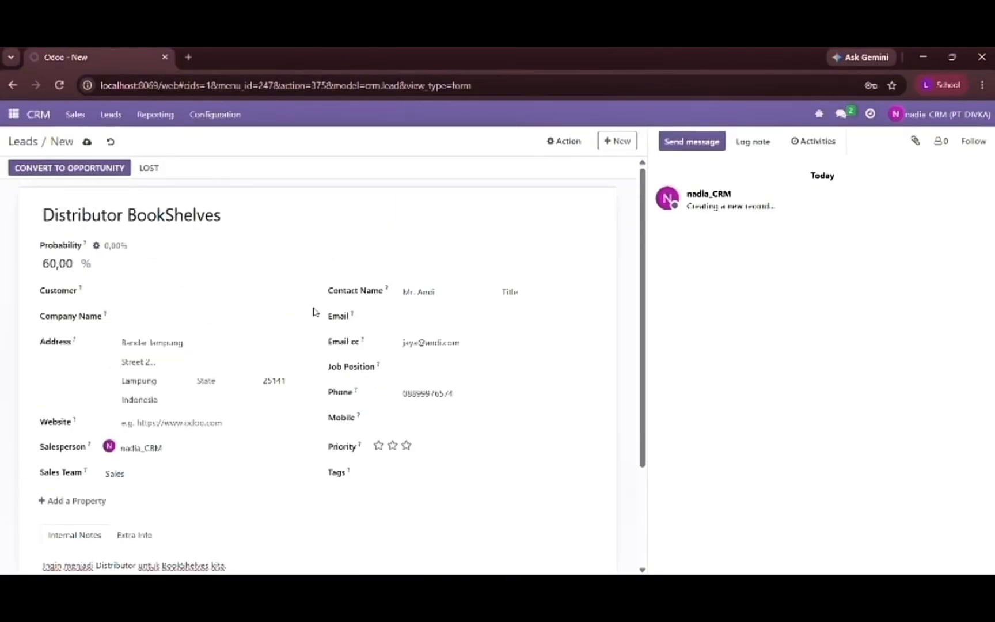
scroll(355, 295, down, 3)
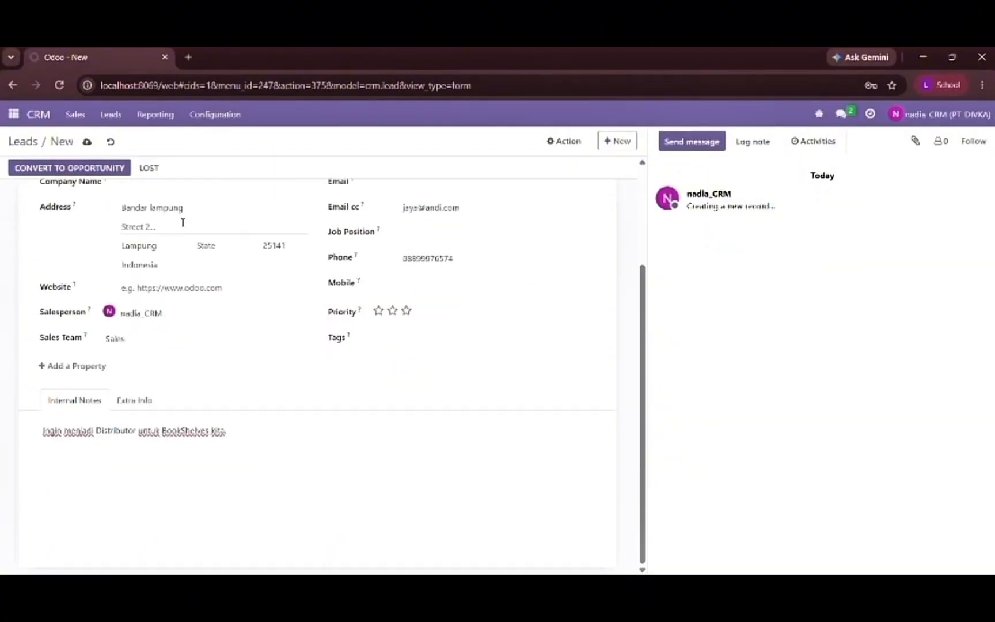
click(87, 141)
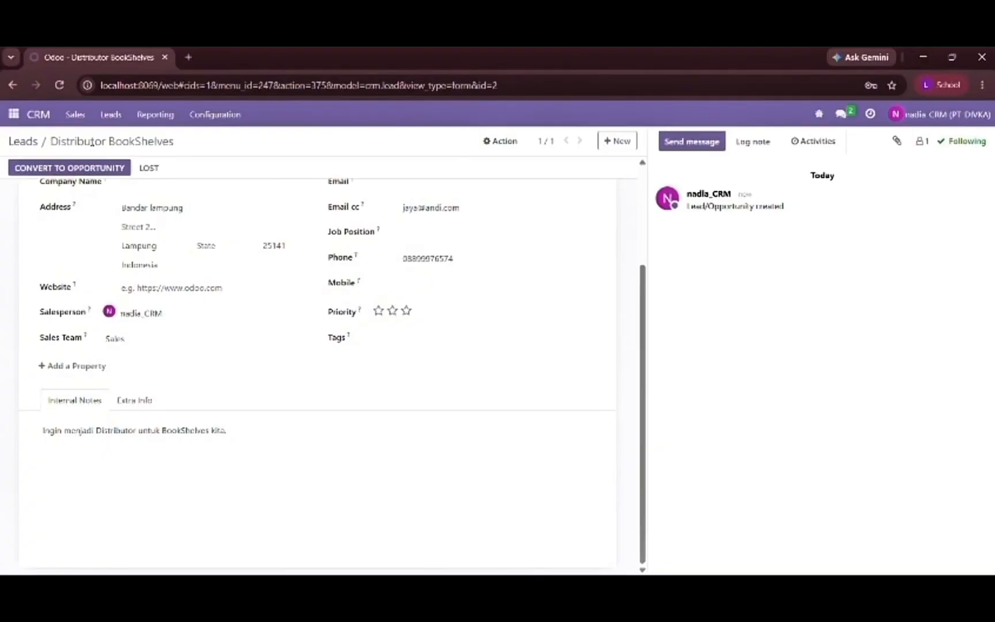
scroll(401, 232, up, 3)
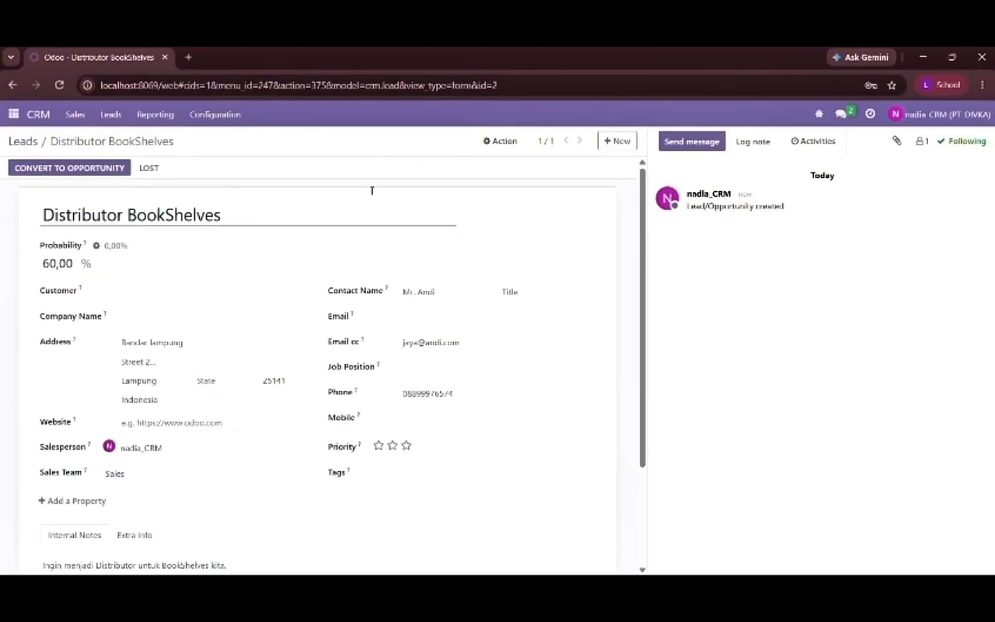
click(23, 143)
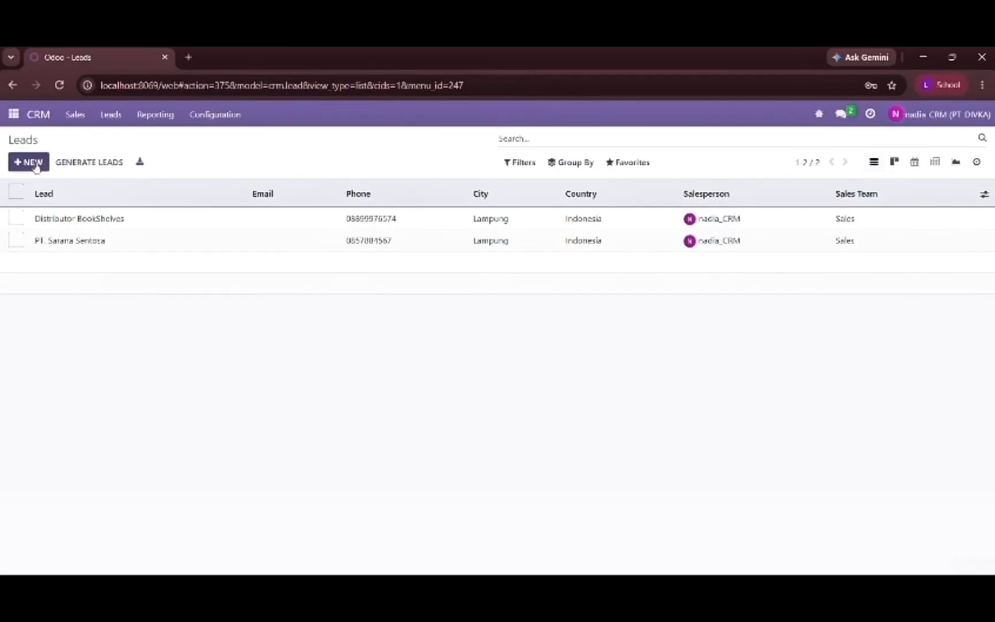
- Create a new lead titled "Prospek Jumlah Besar" and set its probability to 80%
click(29, 163)
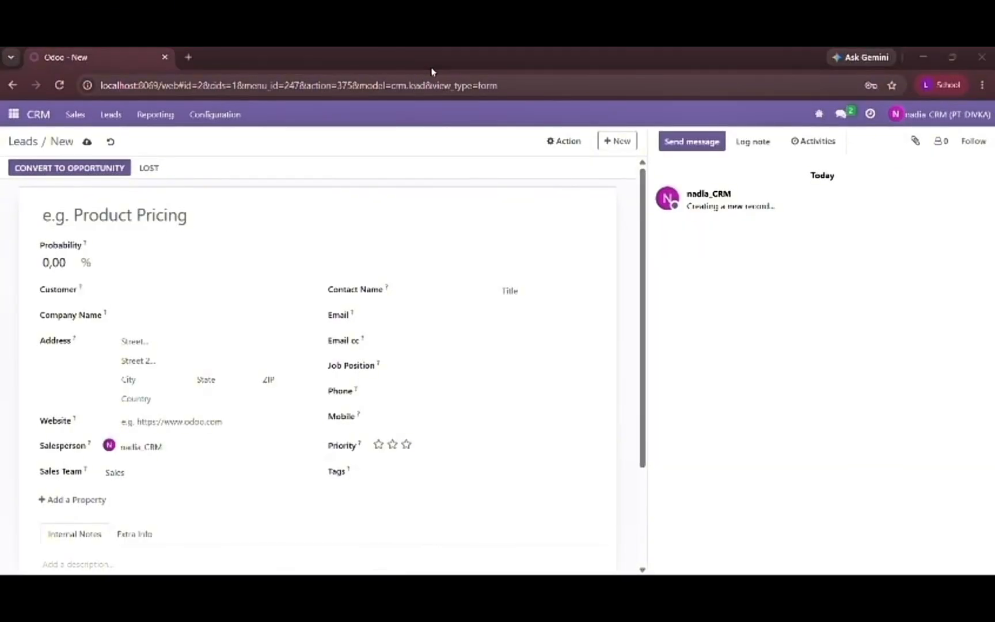
click(225, 213)
text(Prospek Jumlah Besar)
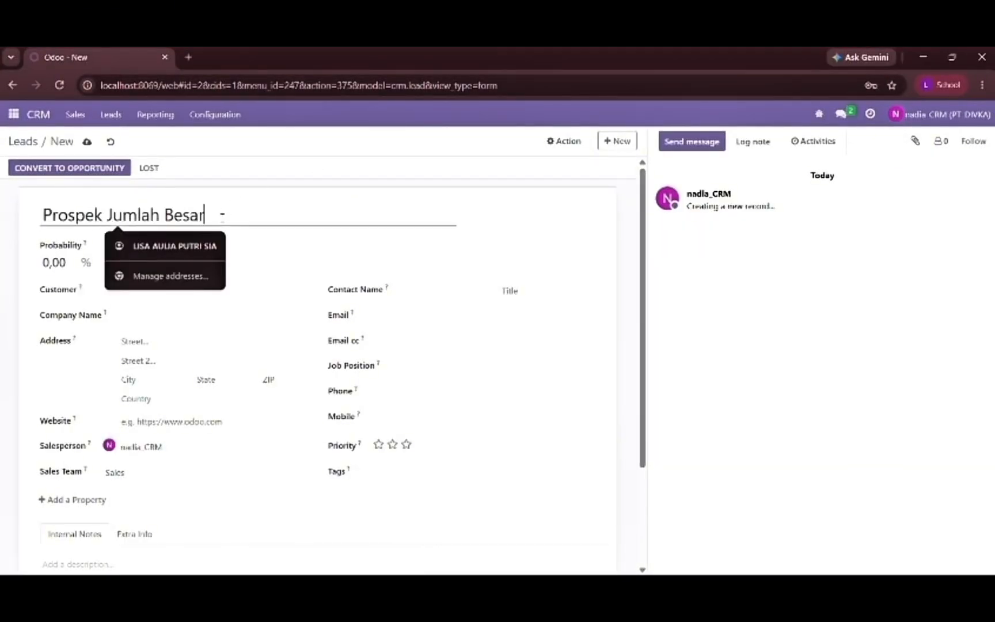
click(73, 263)
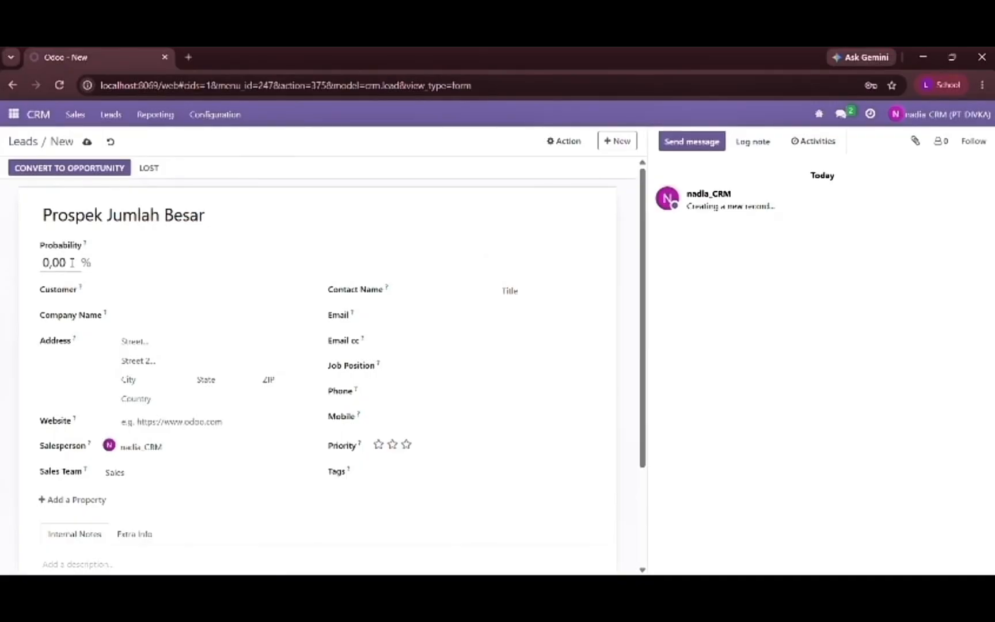
key(BackSpace)
key(BackSpace)
key(BackSpace)
key(BackSpace)
text(80)
key(Return)
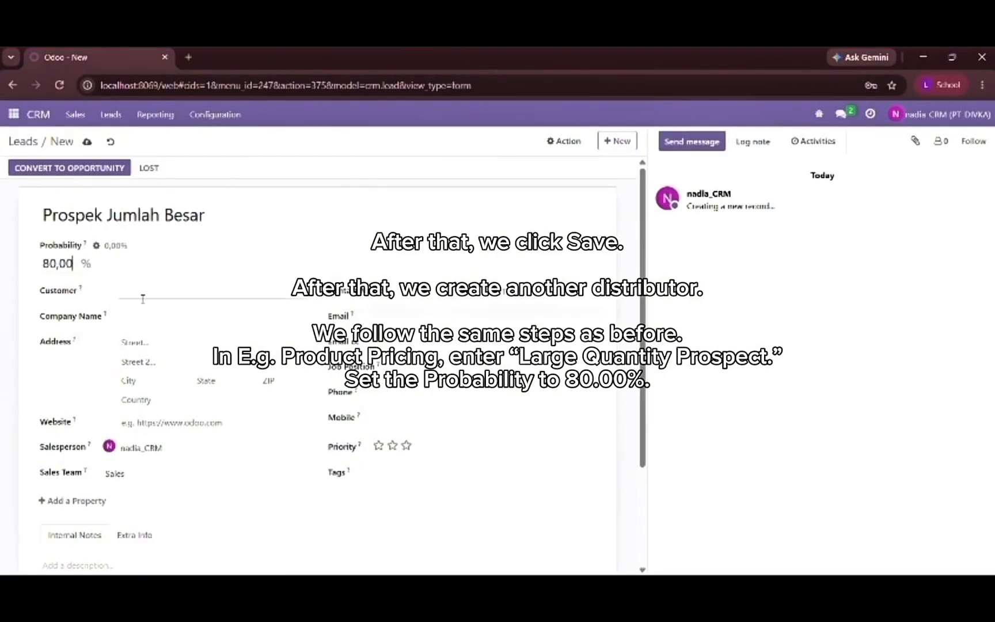
- Fill in the street line of the Prospek Jumlah Besar lead's address
click(140, 349)
key(Caps_Lock)
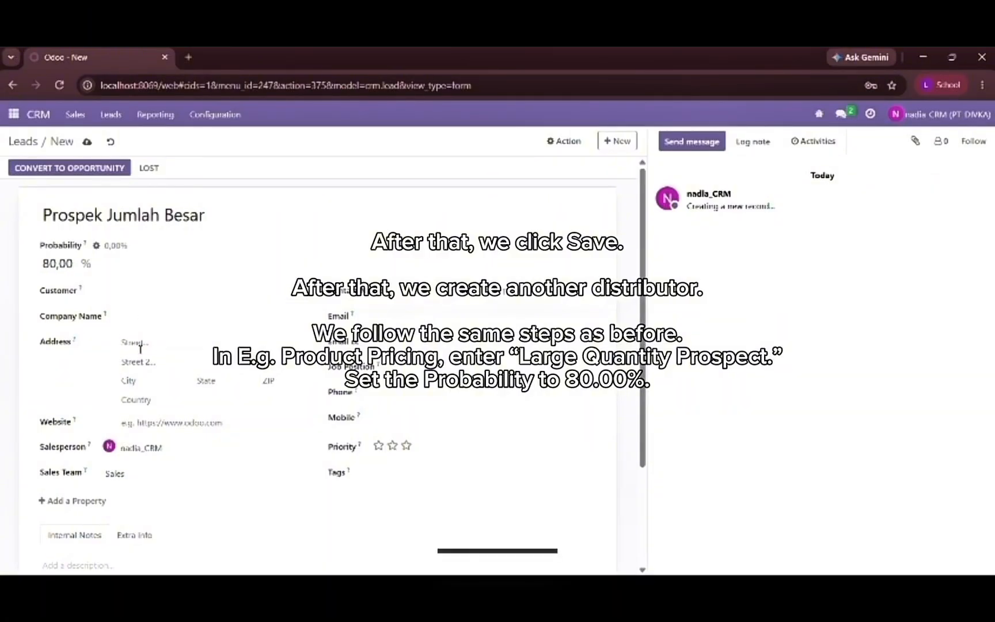
text(B)
key(Caps_Lock)
text(andar)
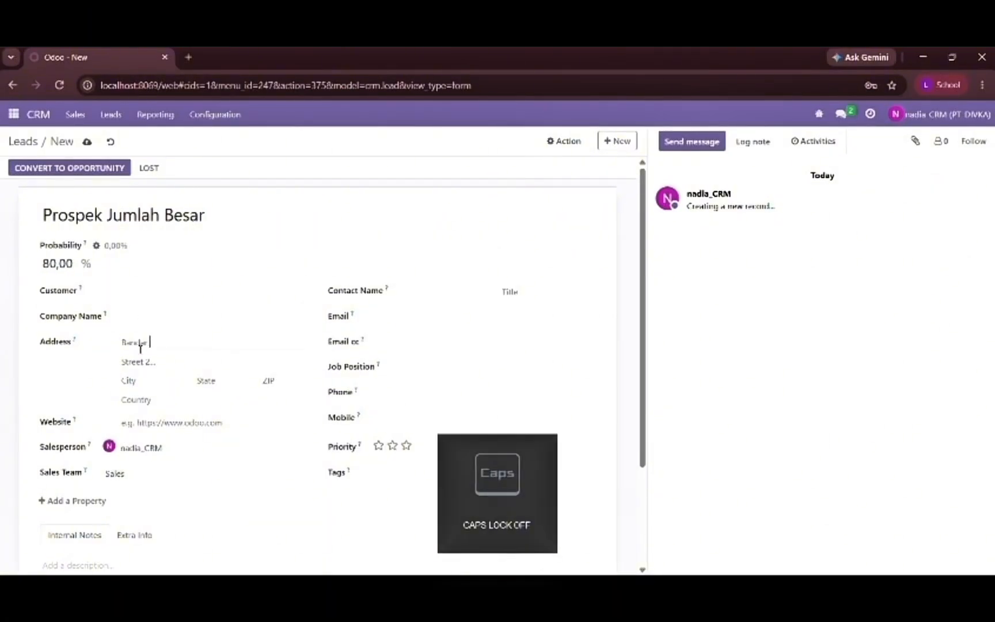
key(Caps_Lock)
text(L)
key(Caps_Lock)
text(ampung)
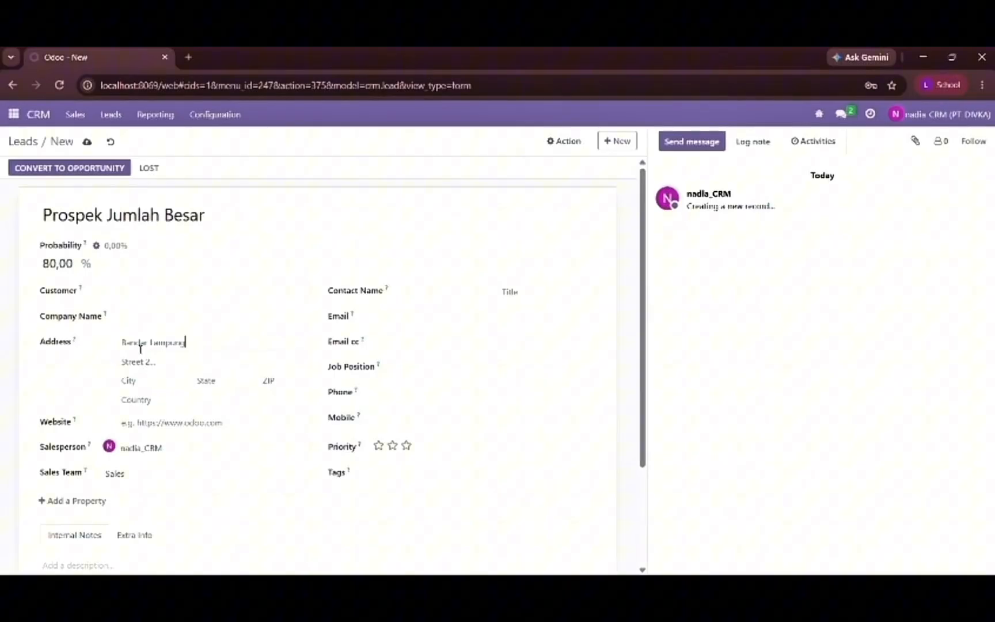
- Fill in the city in the Prospek Jumlah Besar lead's address
key(Caps_Lock)
click(139, 380)
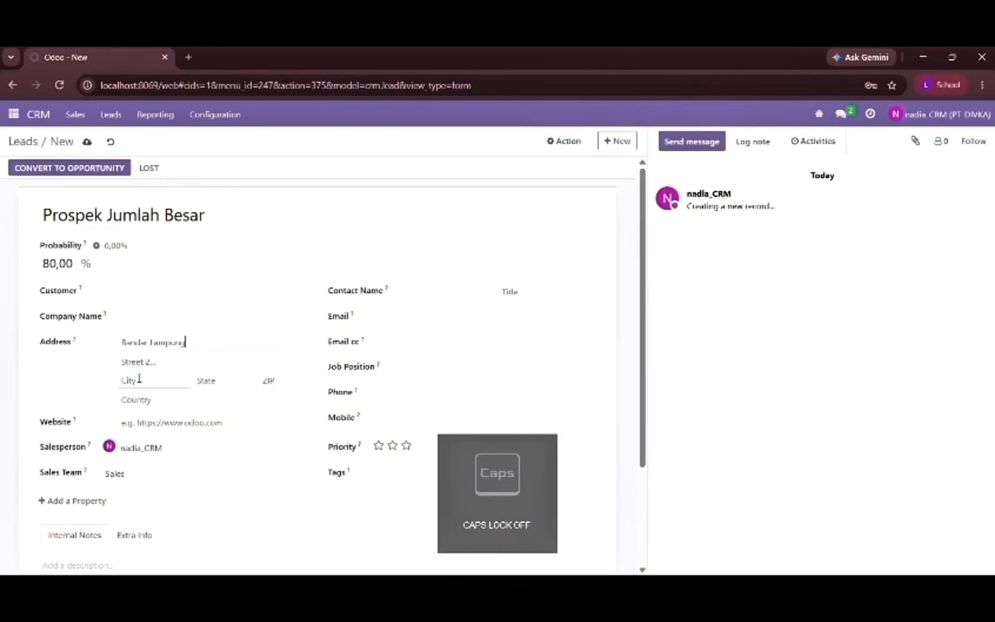
key(Caps_Lock)
text(L)
key(Caps_Lock)
text(ampung)
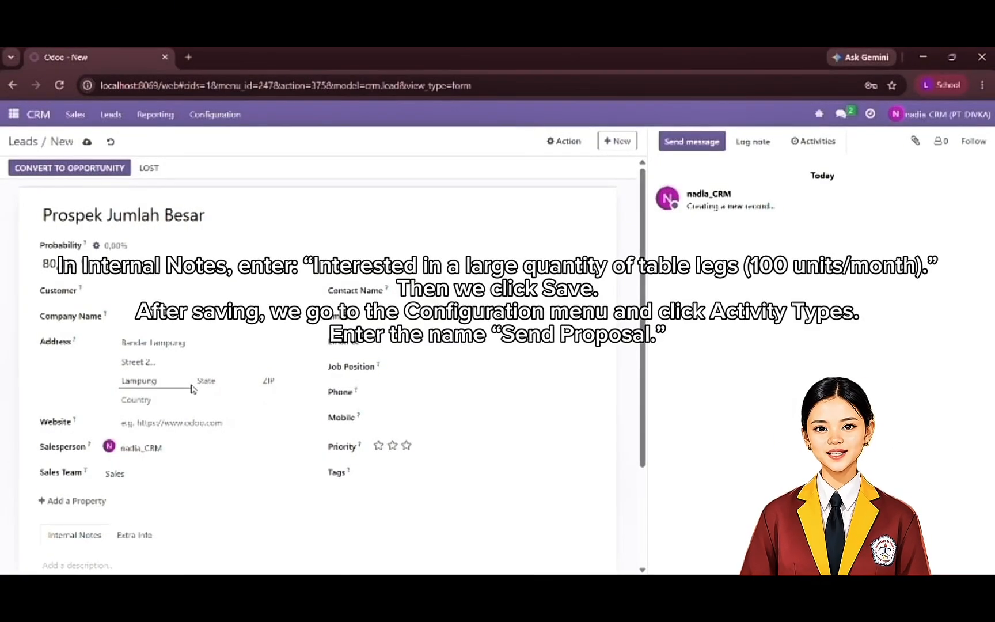
- Enter the ZIP code in the lead's address and set the country to Indonesia
click(268, 381)
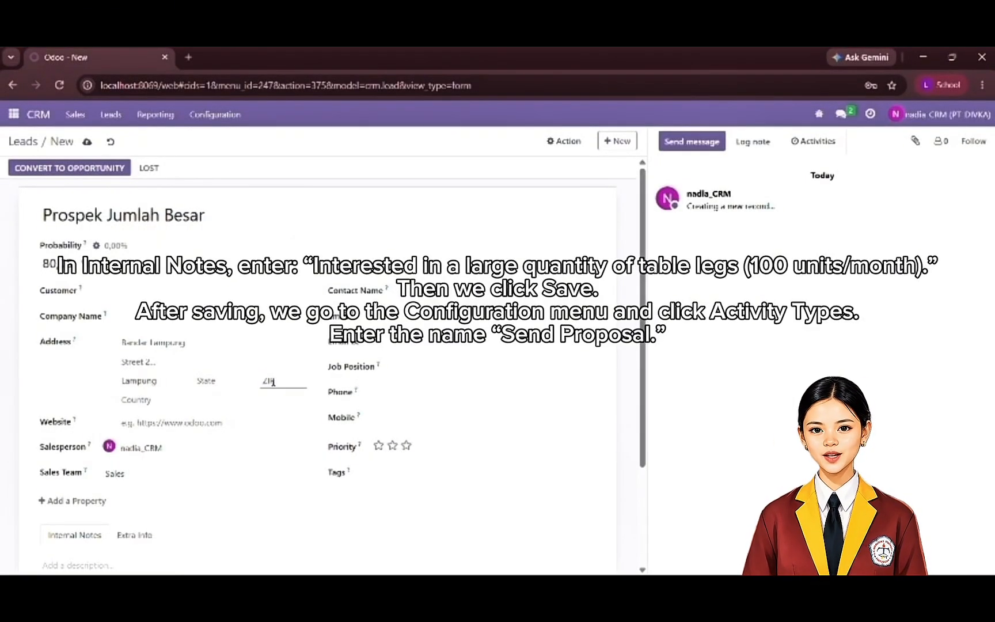
text(25)
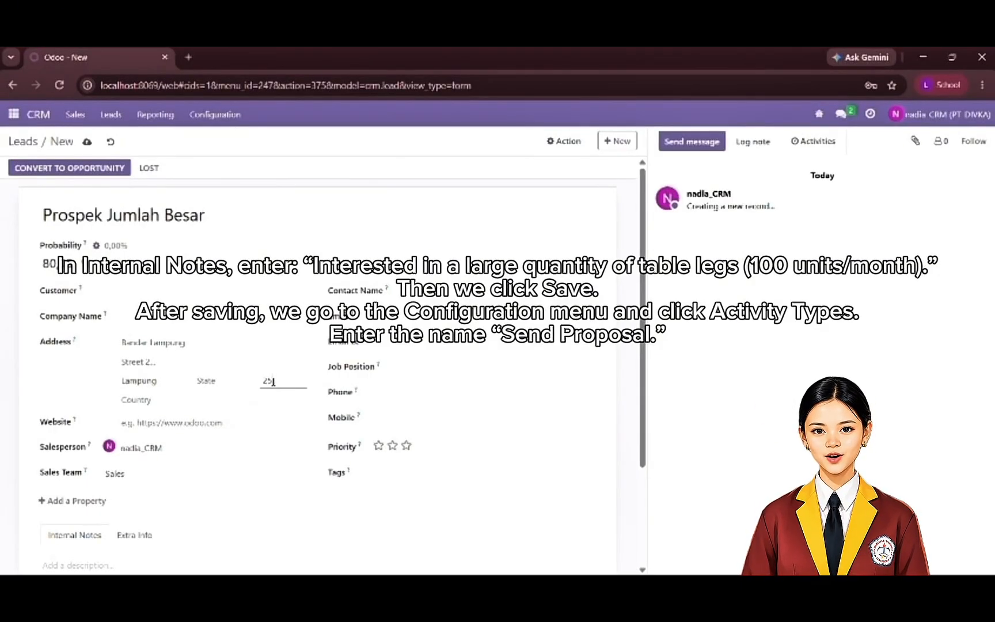
text(141)
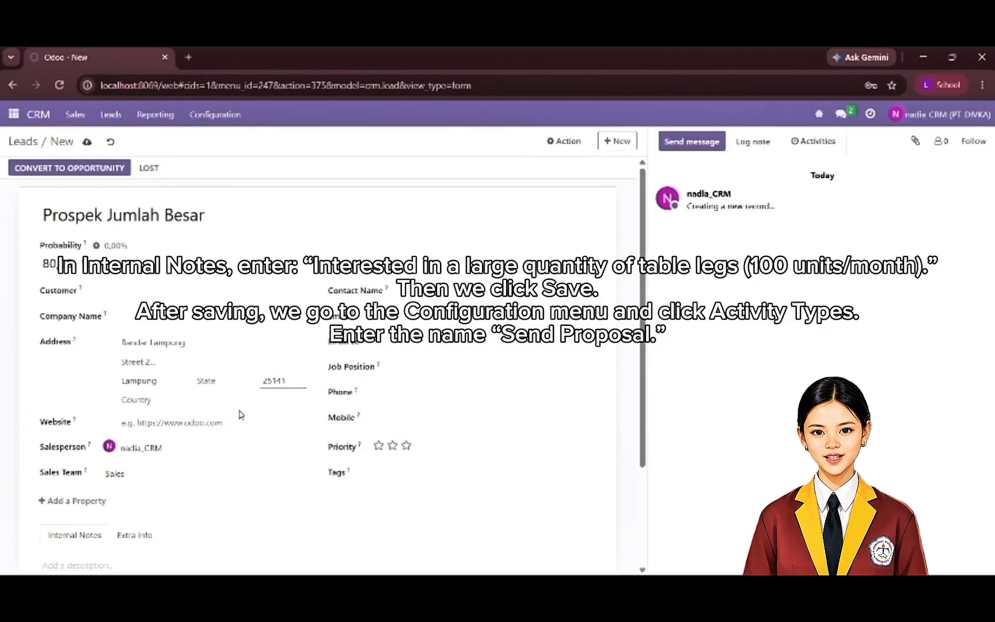
click(199, 398)
text(Indas)
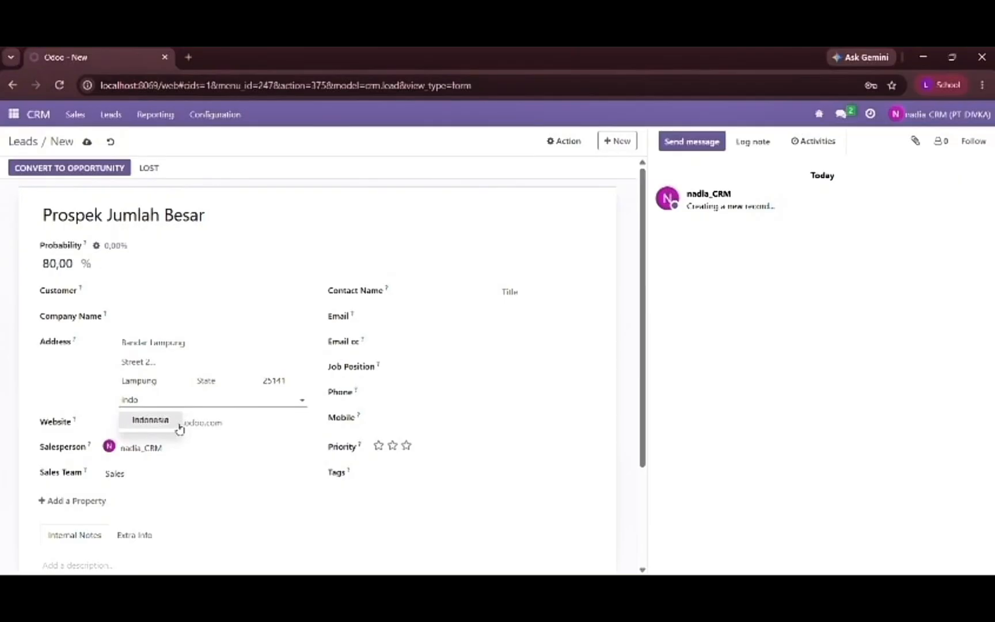
click(167, 424)
- Enter the contact person's name with the courtesy title as the Prospek Jumlah Besar lead's contact name
click(382, 288)
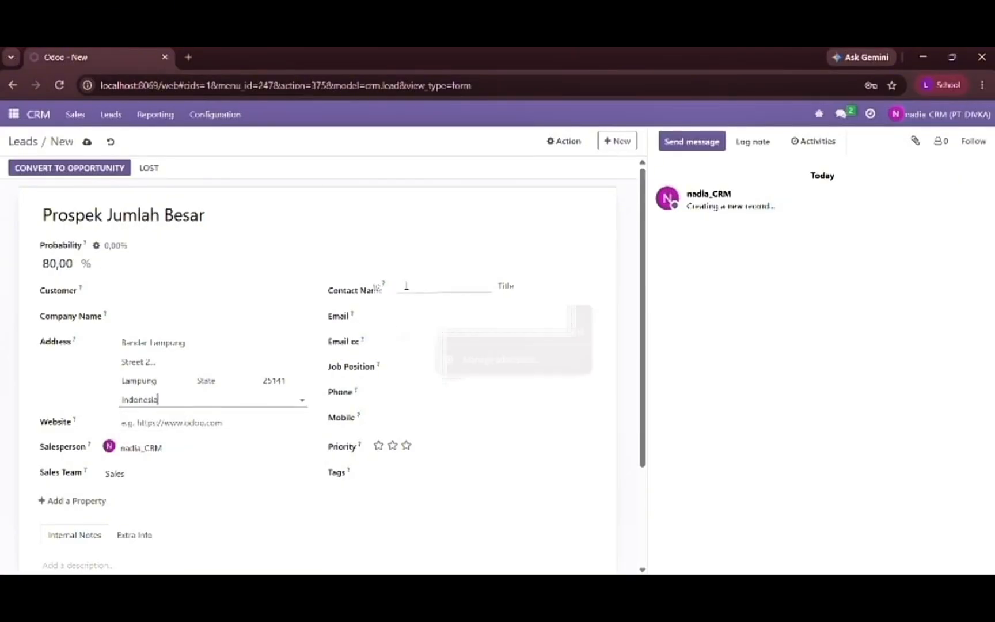
text(M)
key(Caps_Lock)
text(r)
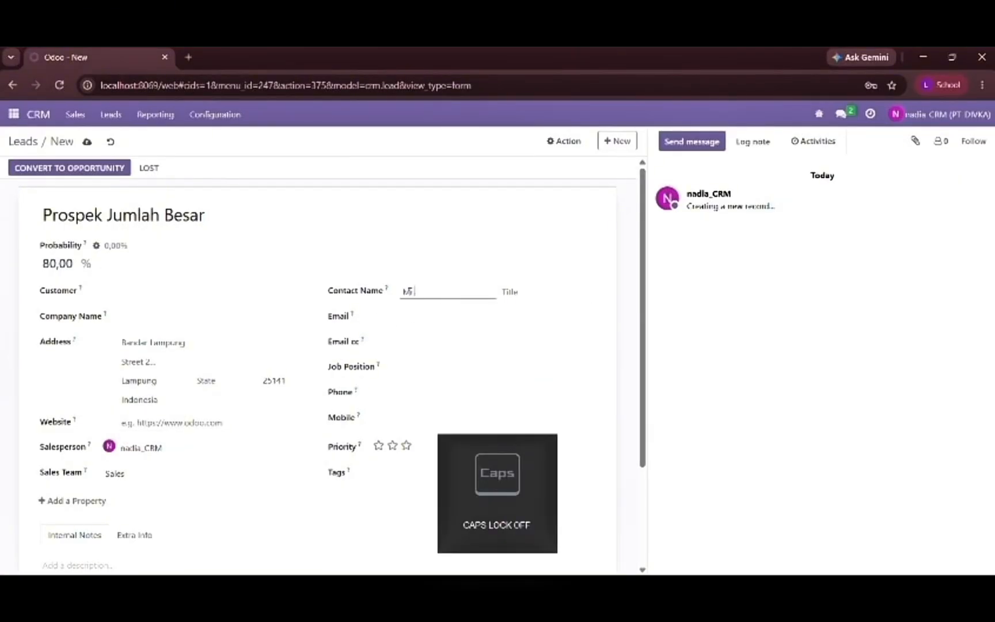
text(.)
key(Caps_Lock)
text(I)
key(Caps_Lock)
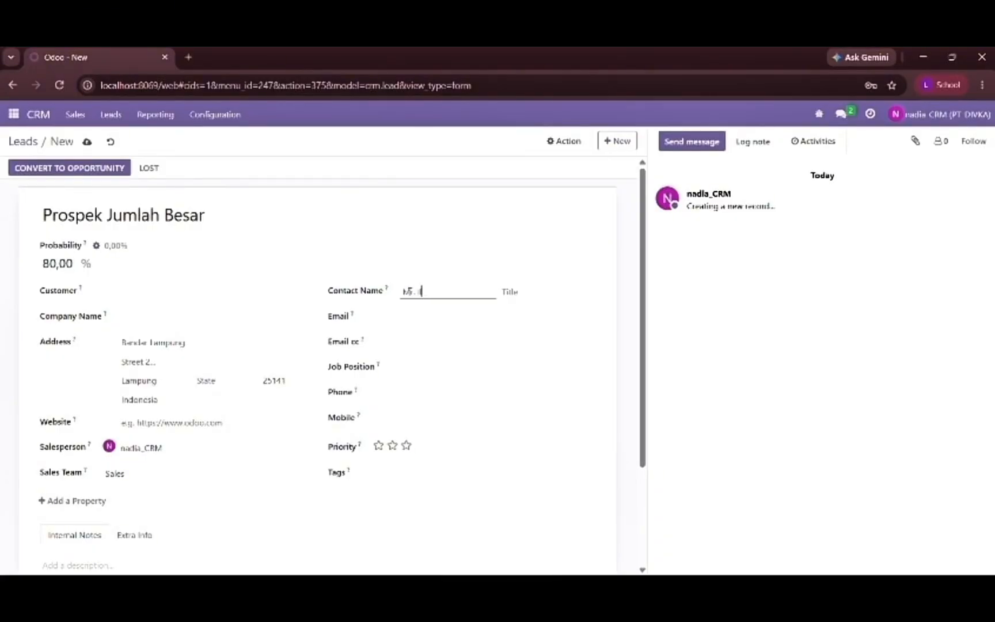
text(lham)
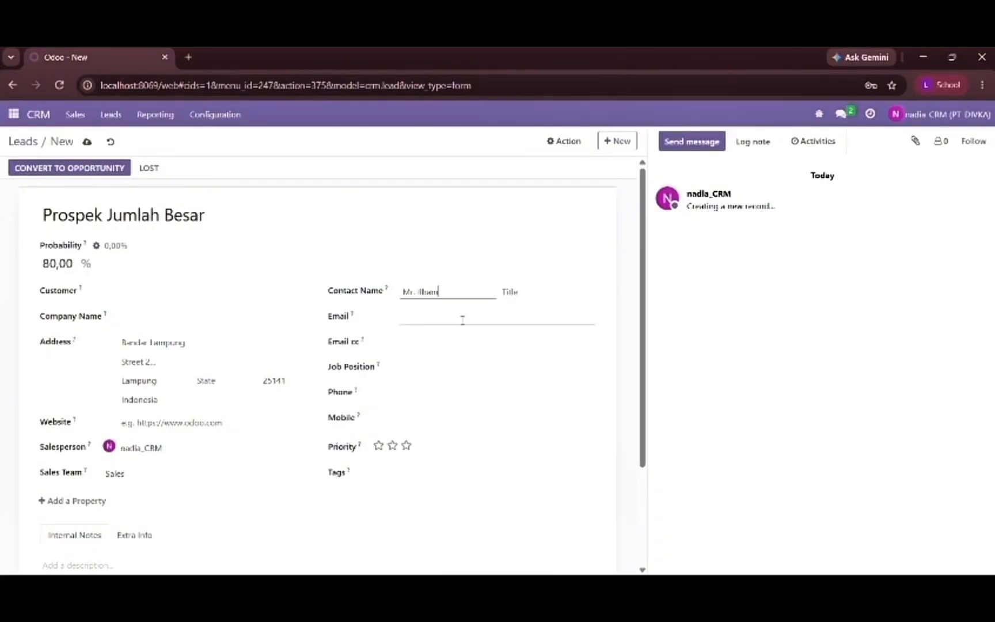
- Fill in the contact's e-mail address as the Prospek Jumlah Besar lead's Email cc
click(455, 336)
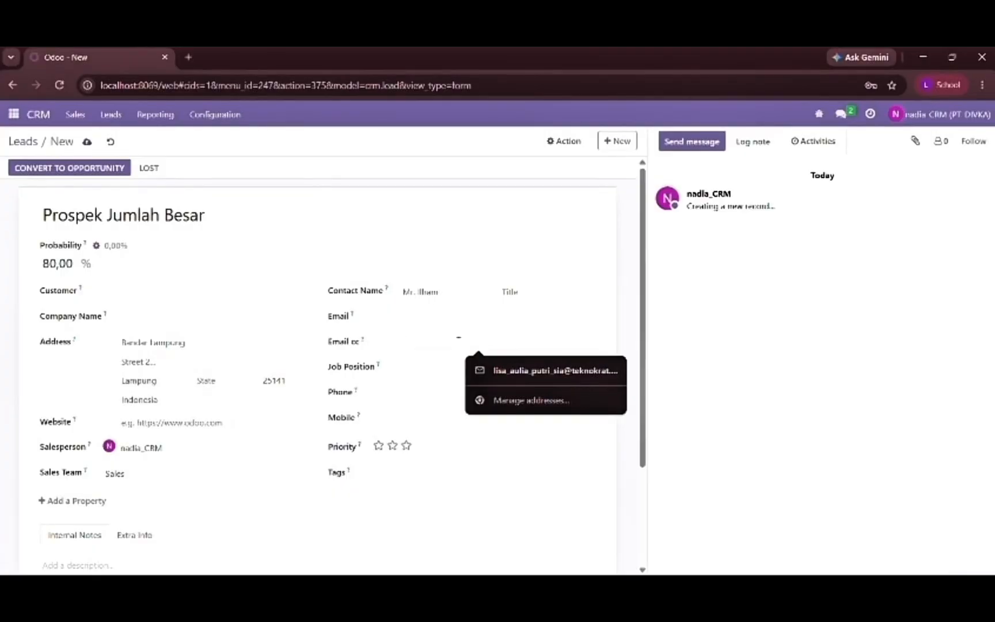
key(Caps_Lock)
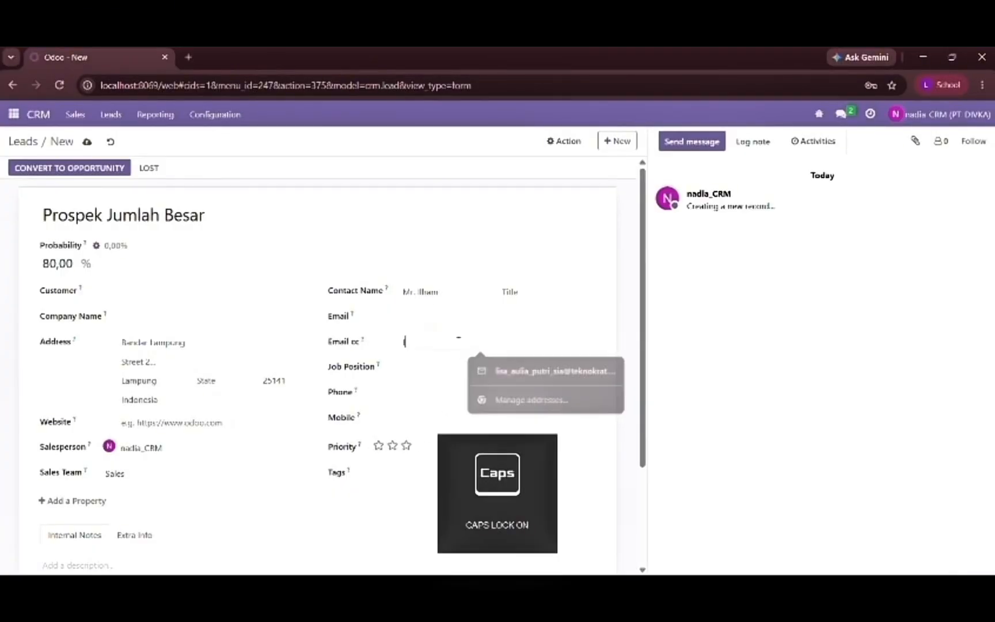
key(Caps_Lock)
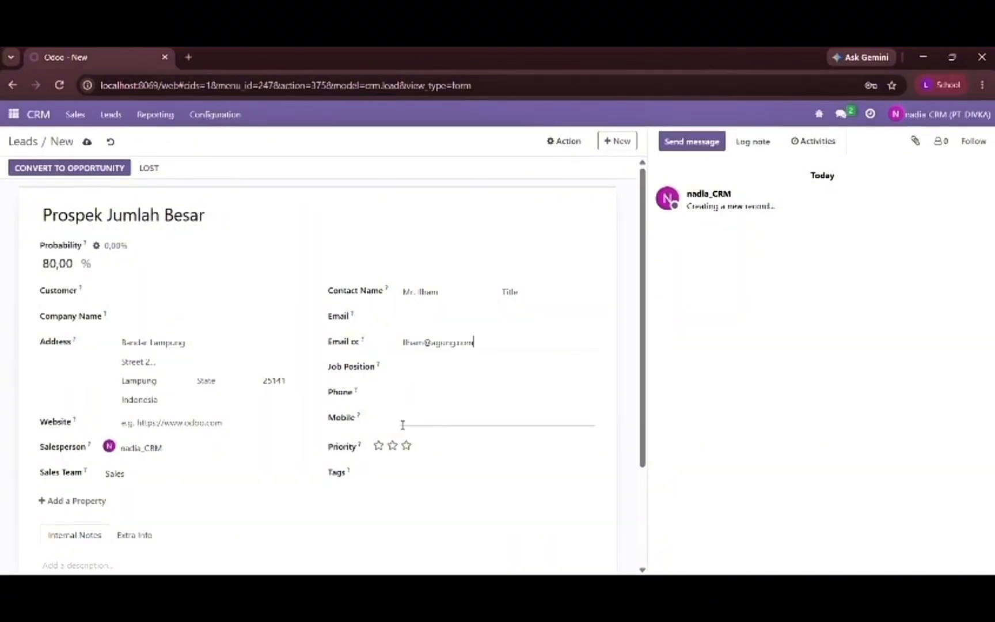
- Set the lead's company name to "PT. Agung Mandiri"
scroll(402, 422, down, 1)
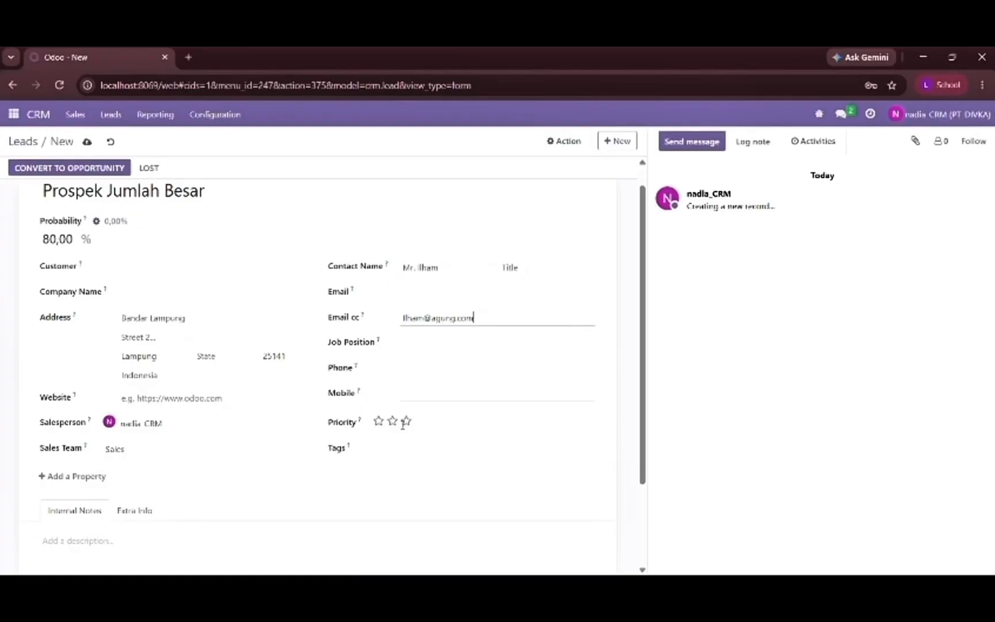
click(268, 294)
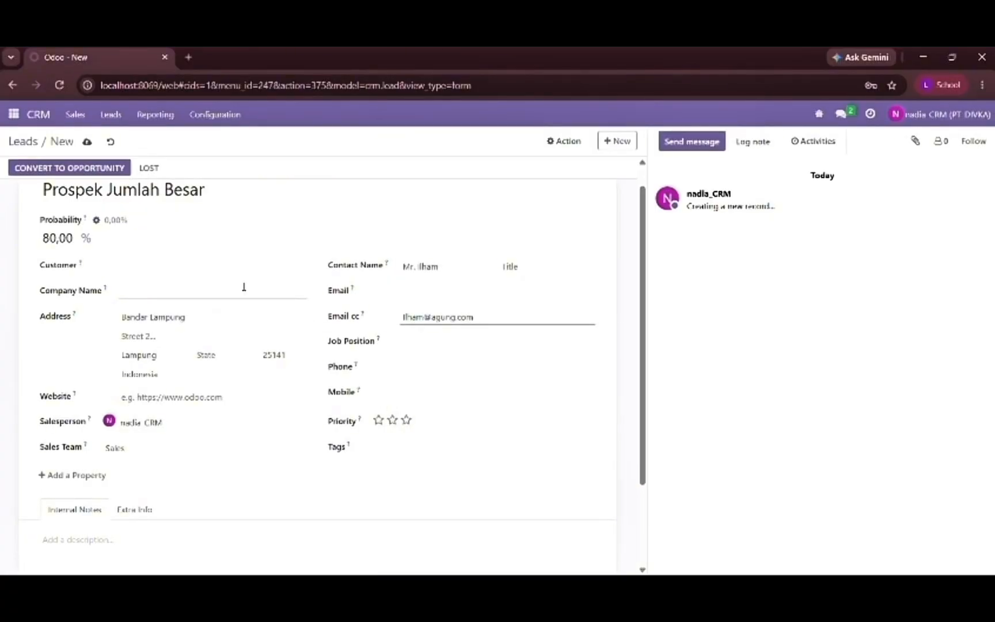
click(245, 287)
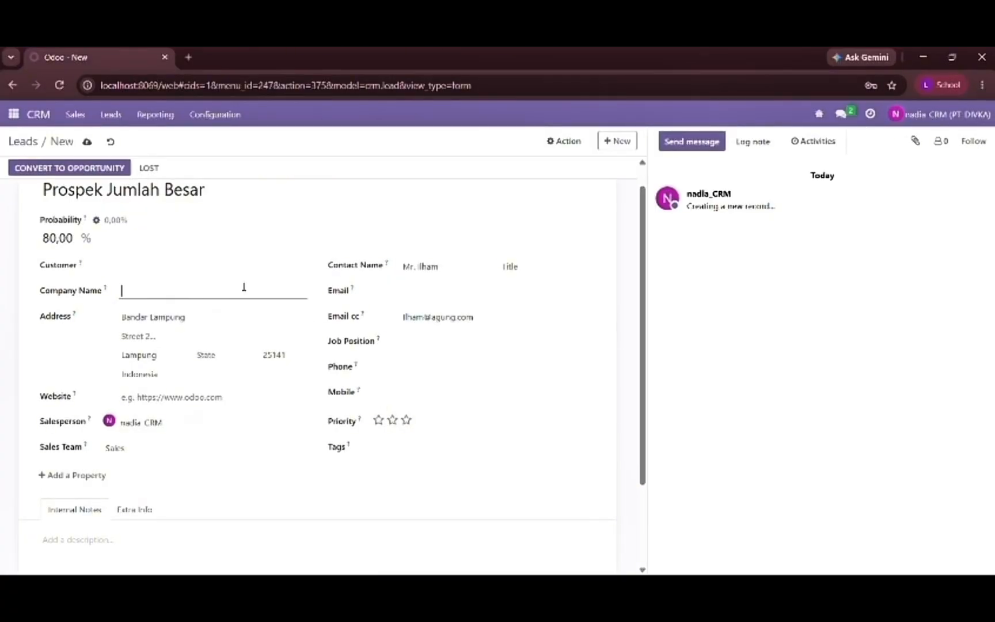
key(Caps_Lock)
text(P)
key(Caps_Lock)
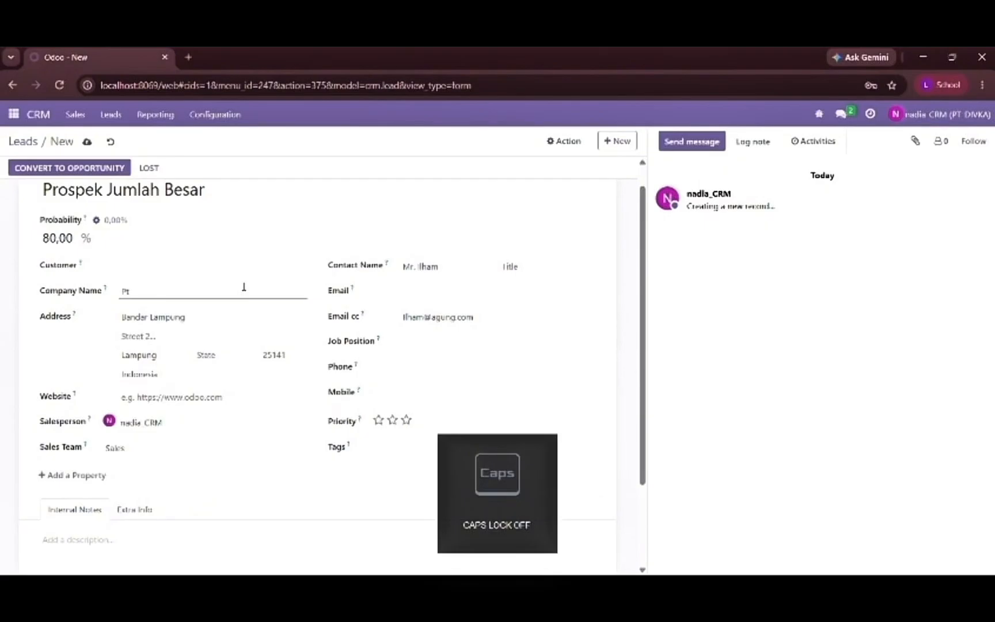
key(Caps_Lock)
text(T)
key(Caps_Lock)
text(.)
key(Caps_Lock)
text(A)
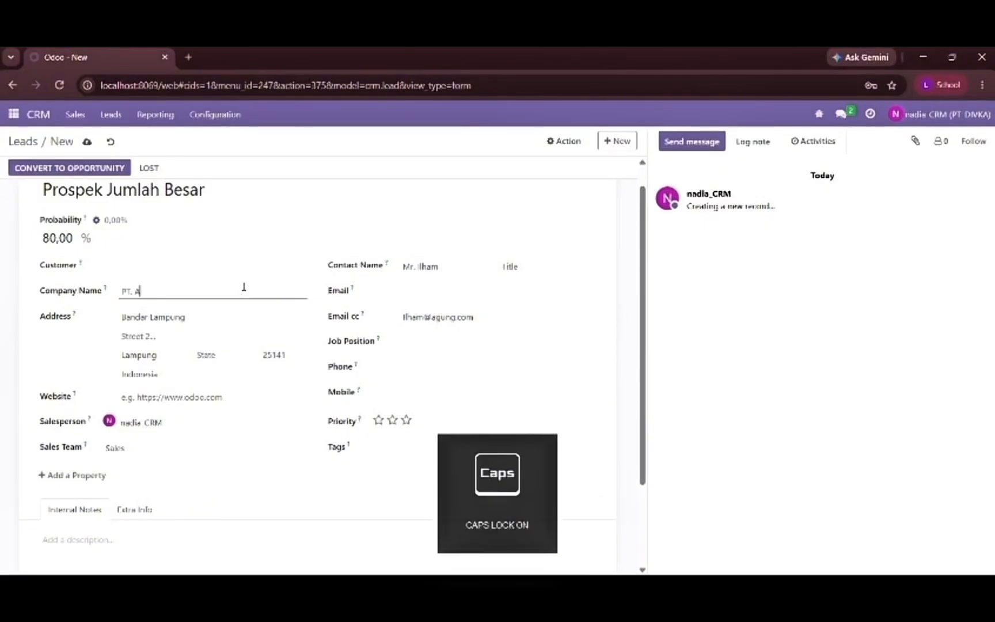
key(Caps_Lock)
text(gung)
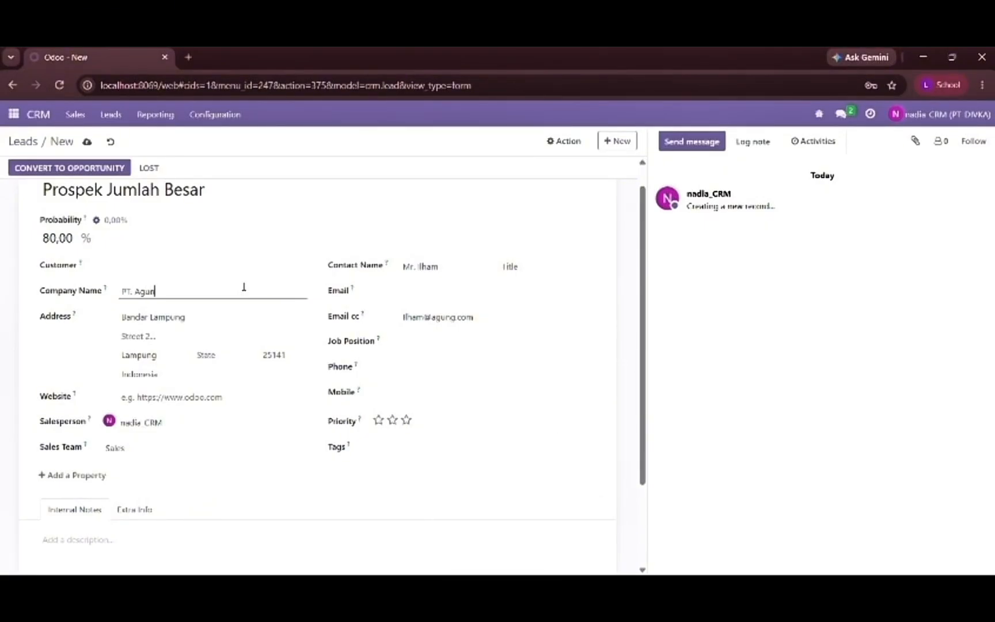
key(Caps_Lock)
text(M)
key(Caps_Lock)
text(ar)
- Paste the internal note "Tertarik dengan tabel leg dalam jumlah besar (100 unit/bulan)" into the Prospek Jumlah Besar lead
scroll(280, 413, down, 2)
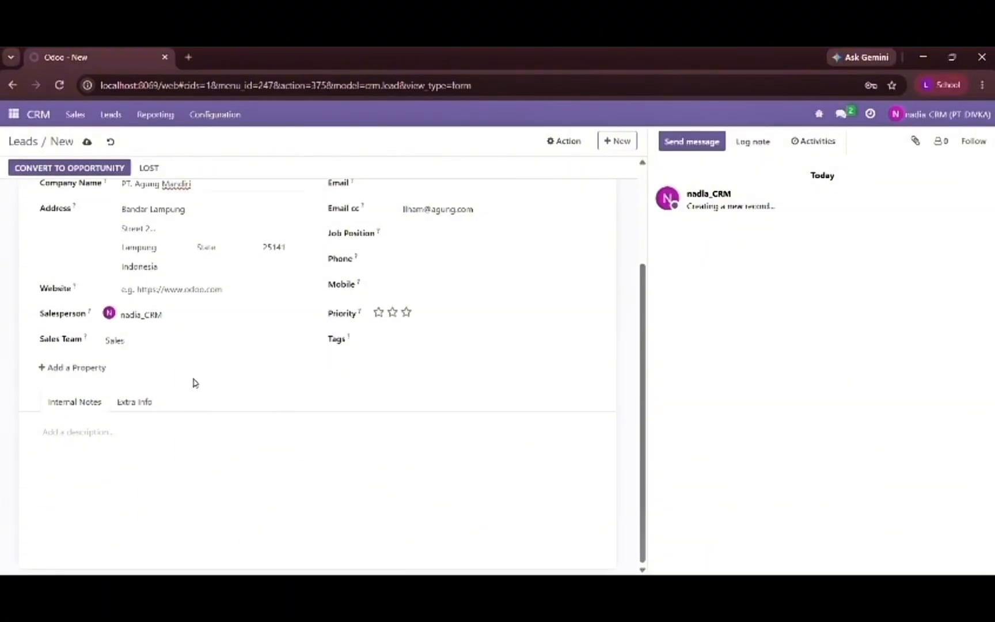
click(150, 446)
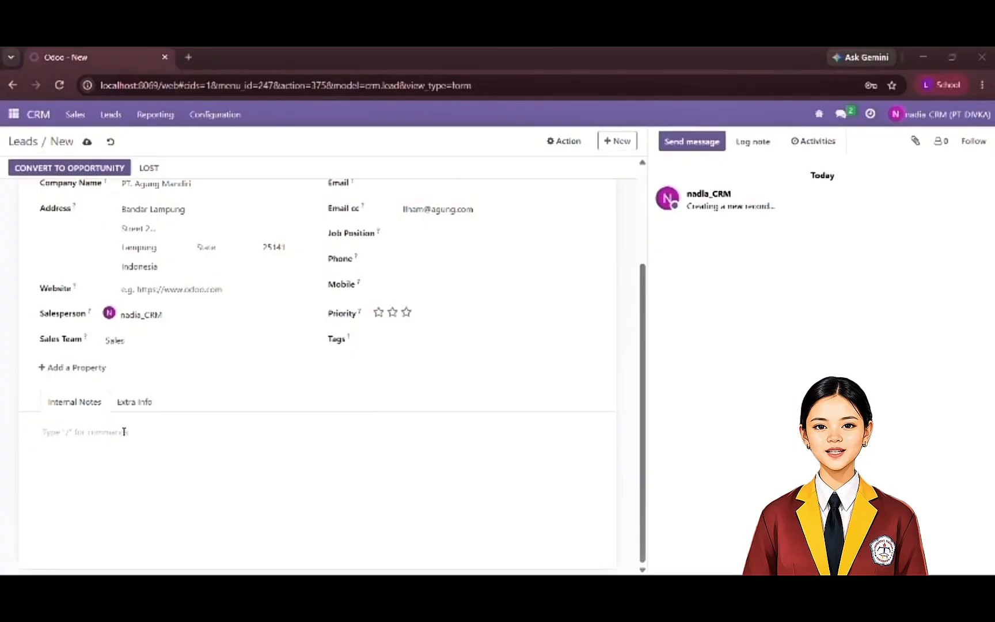
text(Tertarik dengan tabel leg dalam jumlah besar (100 unit/bulan))
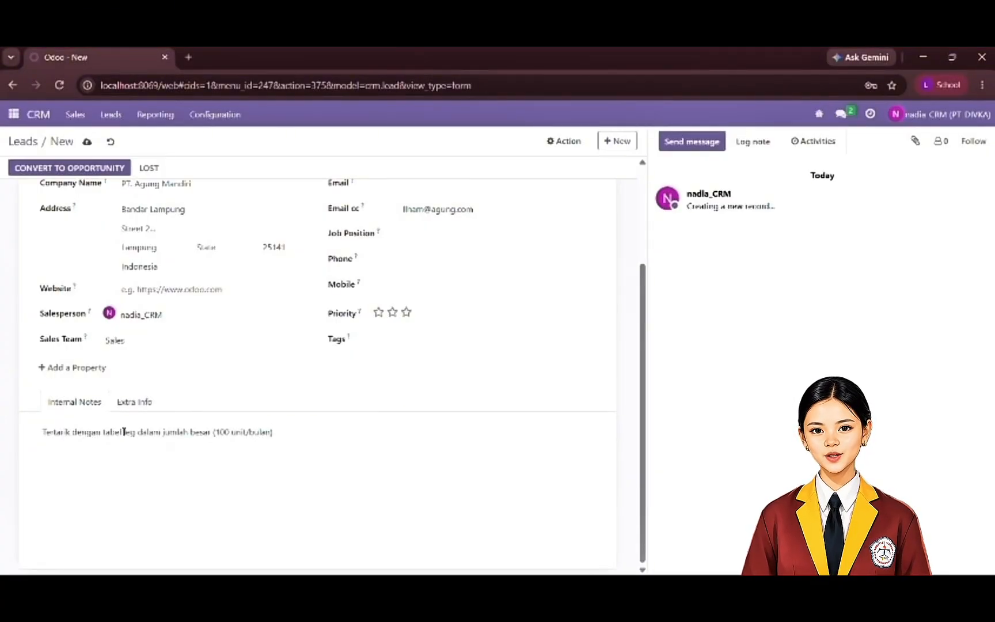
scroll(259, 405, up, 3)
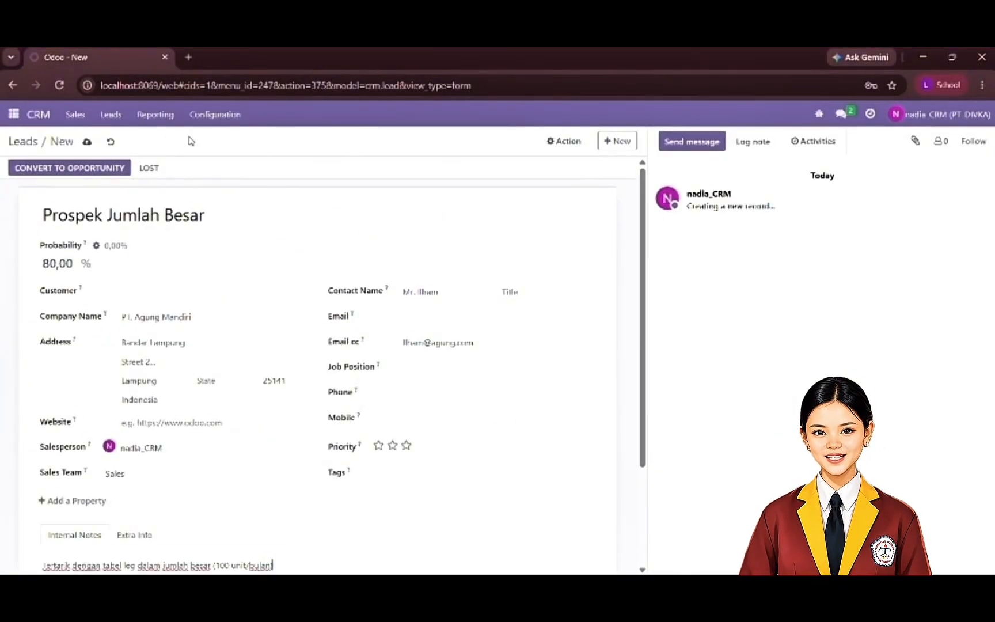
- Save the Prospek Jumlah Besar lead and return to the list of leads
click(87, 142)
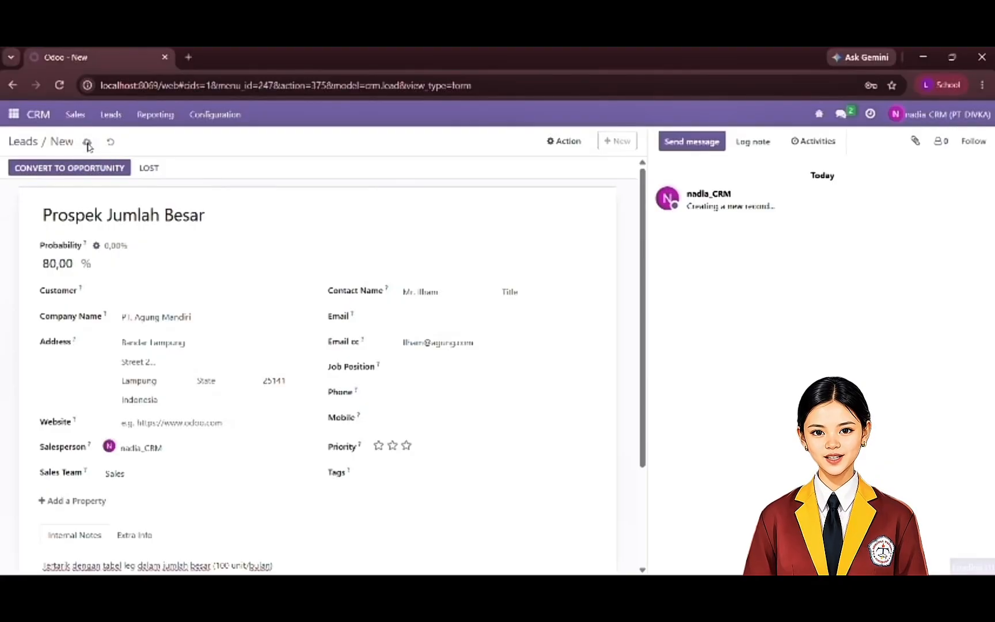
click(112, 115)
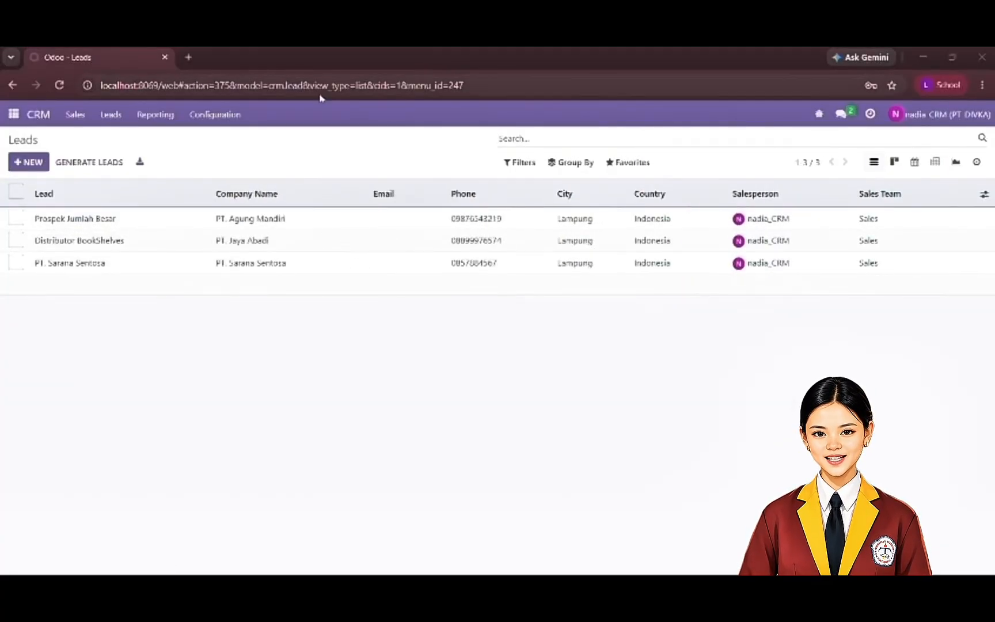
- Create a CRM activity type named "Prove of Conept (PoC)"
click(234, 114)
click(245, 173)
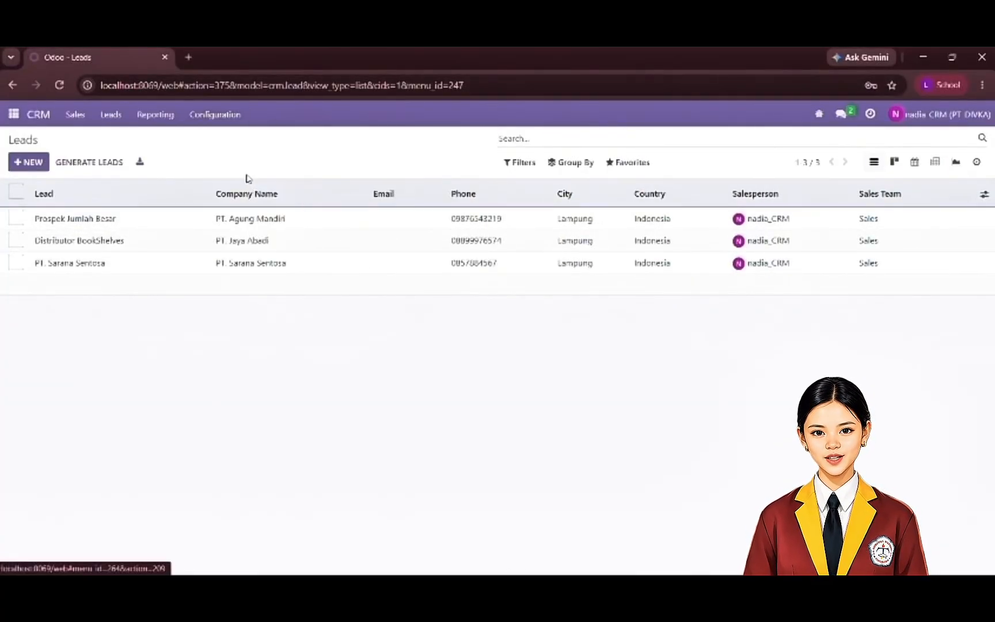
click(16, 165)
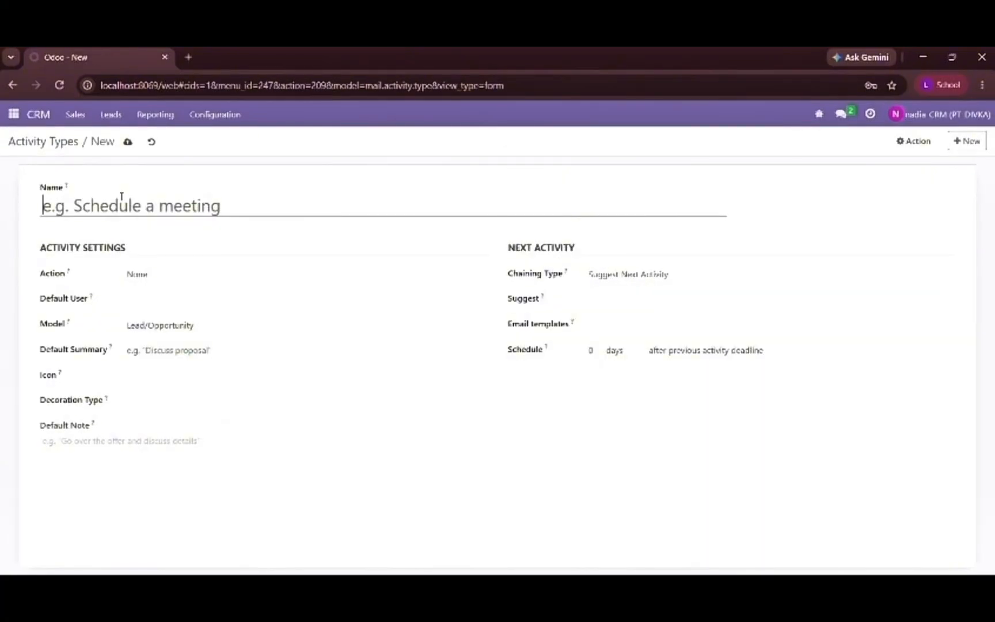
key(Caps_Lock)
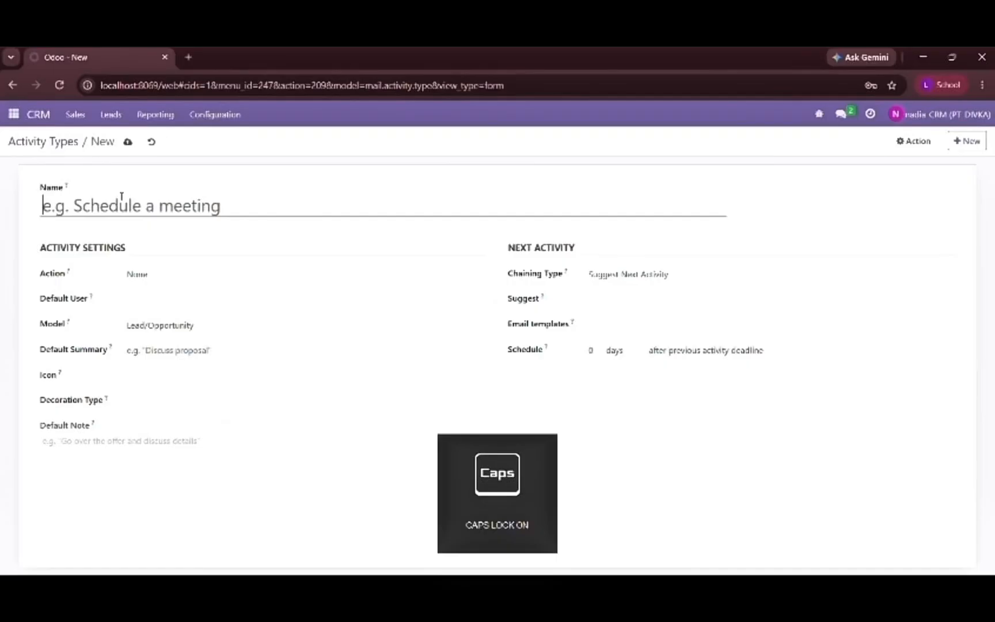
text(P)
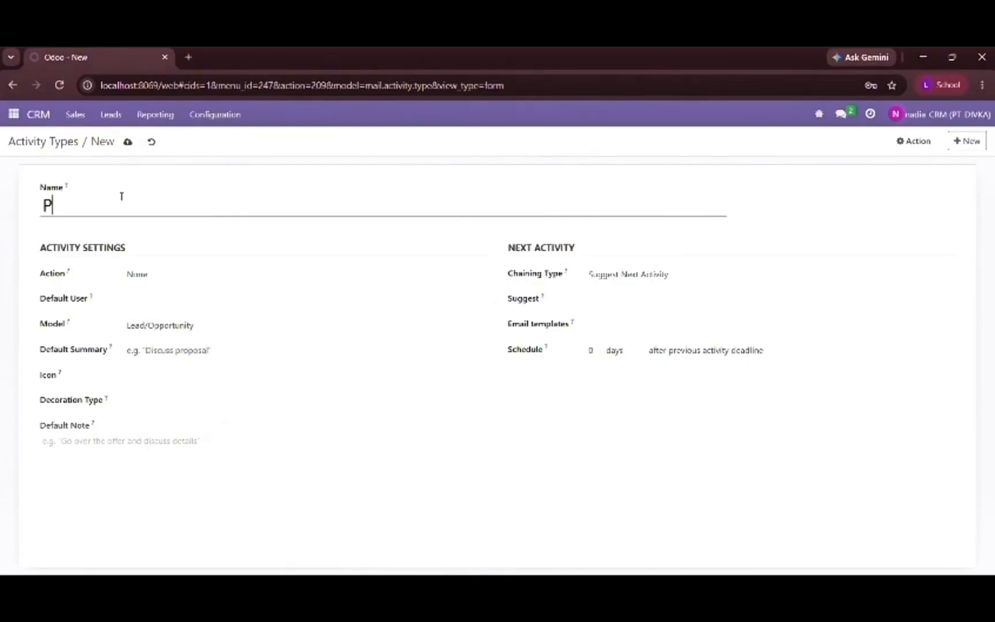
key(Caps_Lock)
key(BackSpace)
text(PT. Sarana Sentosa)
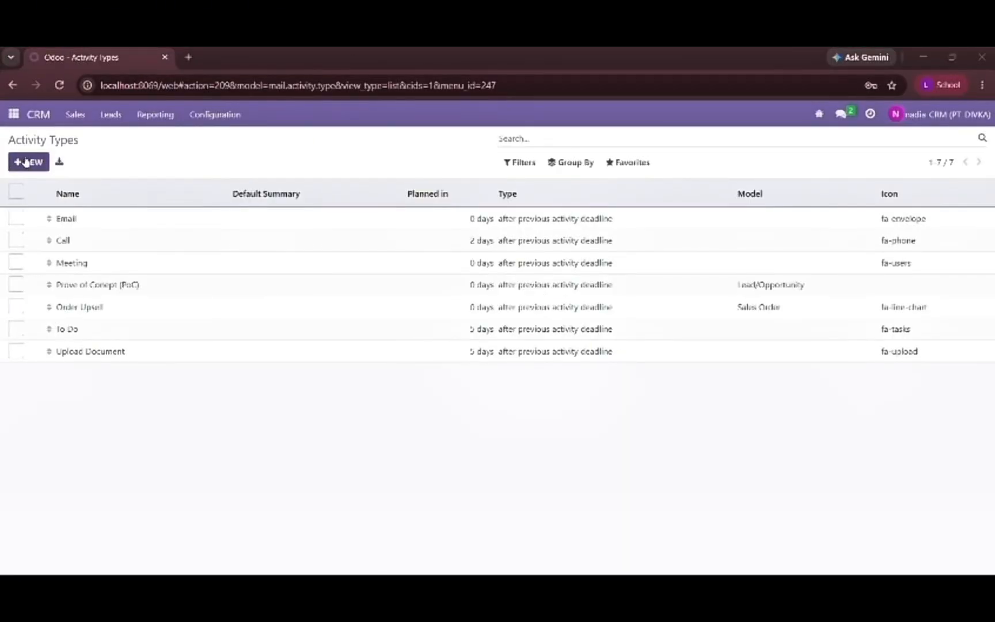
- Create and save another activity type named "Send Proposal"
click(27, 162)
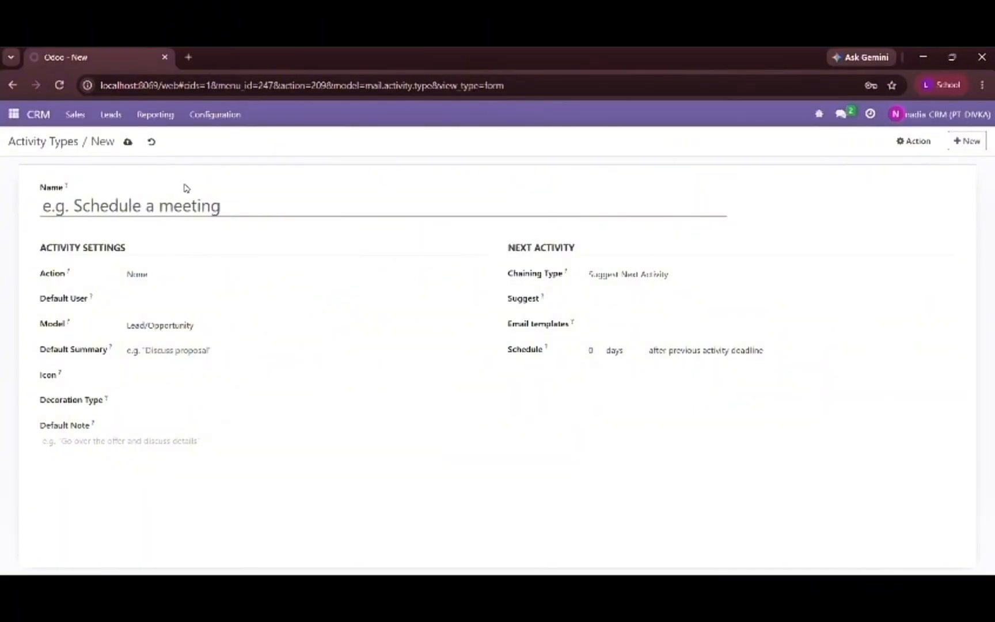
key(Caps_Lock)
text(S)
key(Caps_Lock)
text(en)
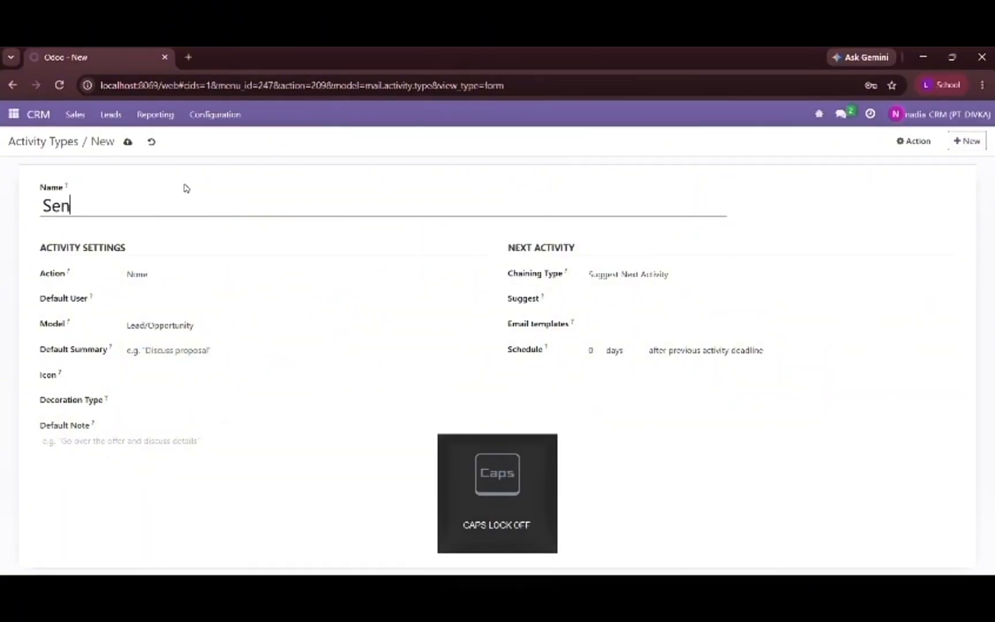
text(d)
key(Caps_Lock)
text(P)
key(Caps_Lock)
text(ropo)
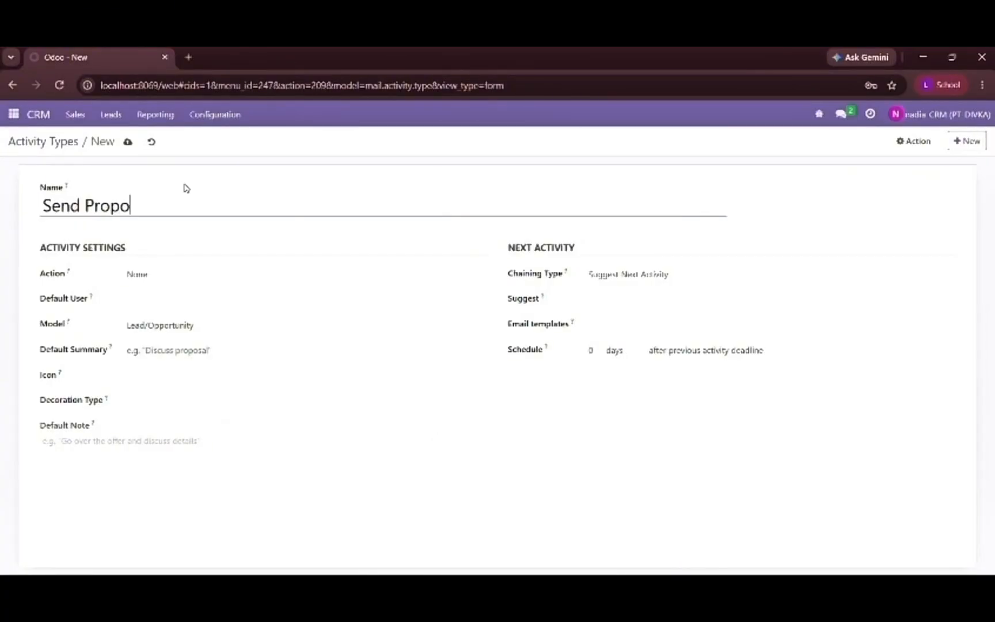
text(sal)
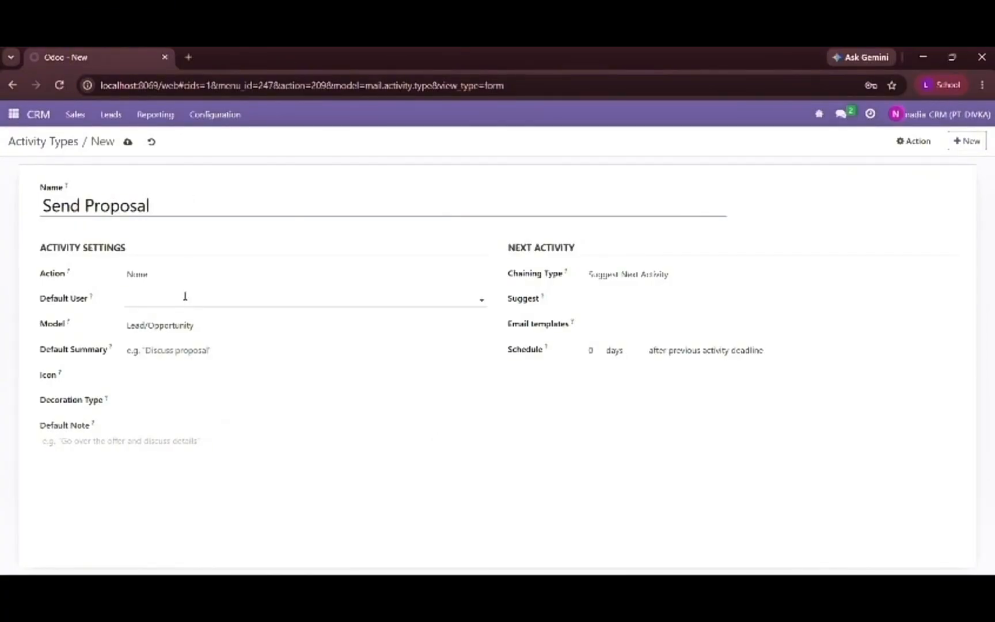
click(127, 143)
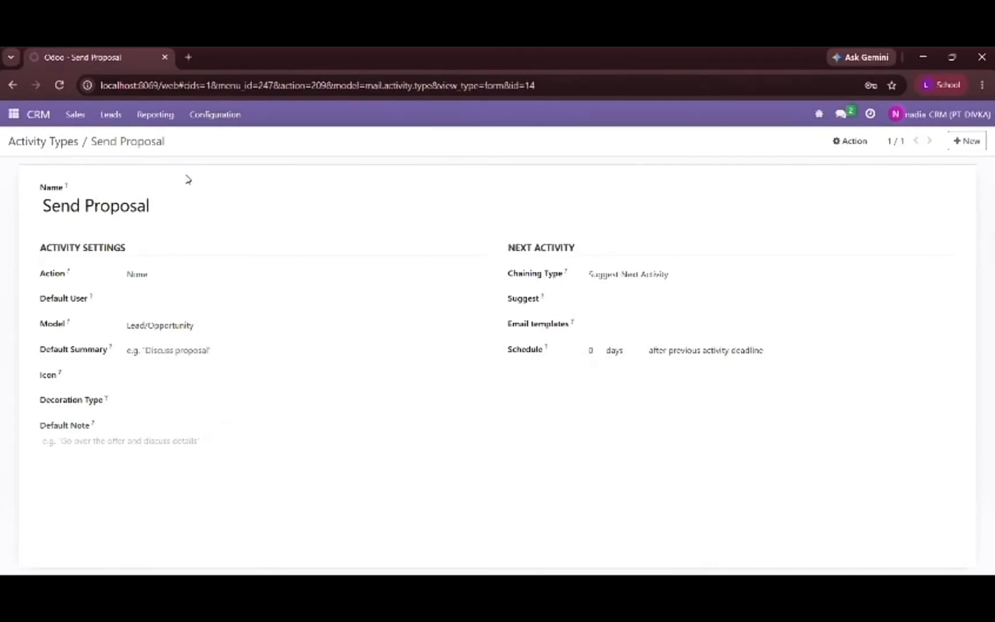
- Open the CRM pipeline, then return to the list of activity types
click(54, 118)
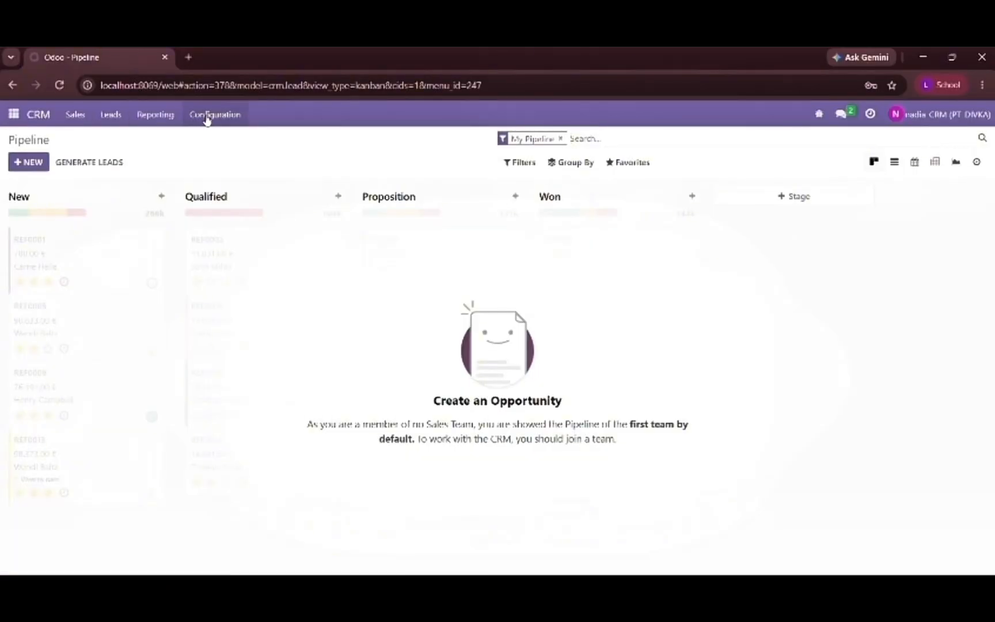
click(207, 116)
click(214, 173)
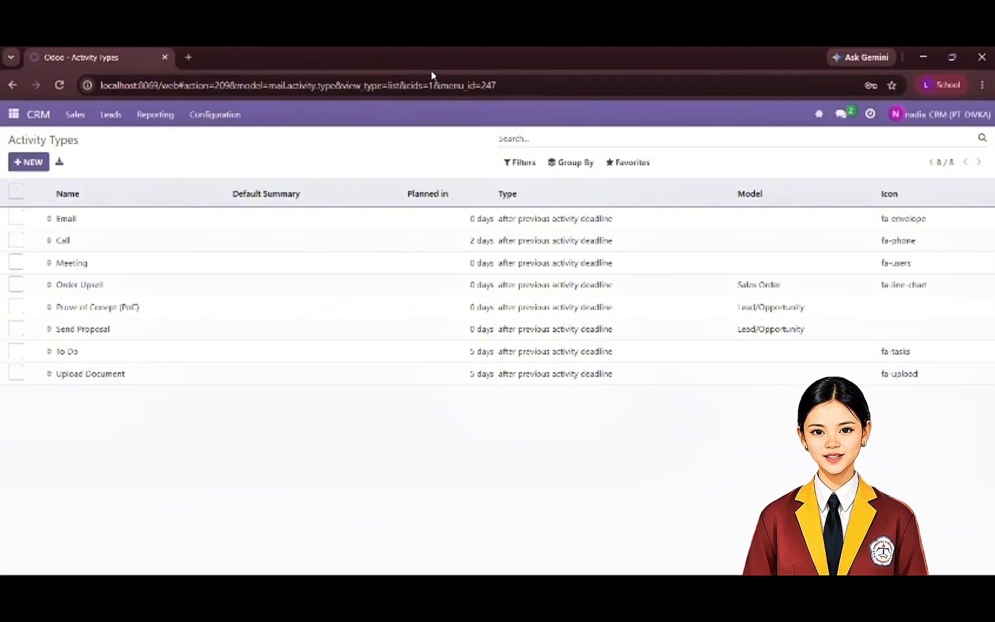
- Start a new quotation from the salesperson's own quotations in CRM
click(81, 115)
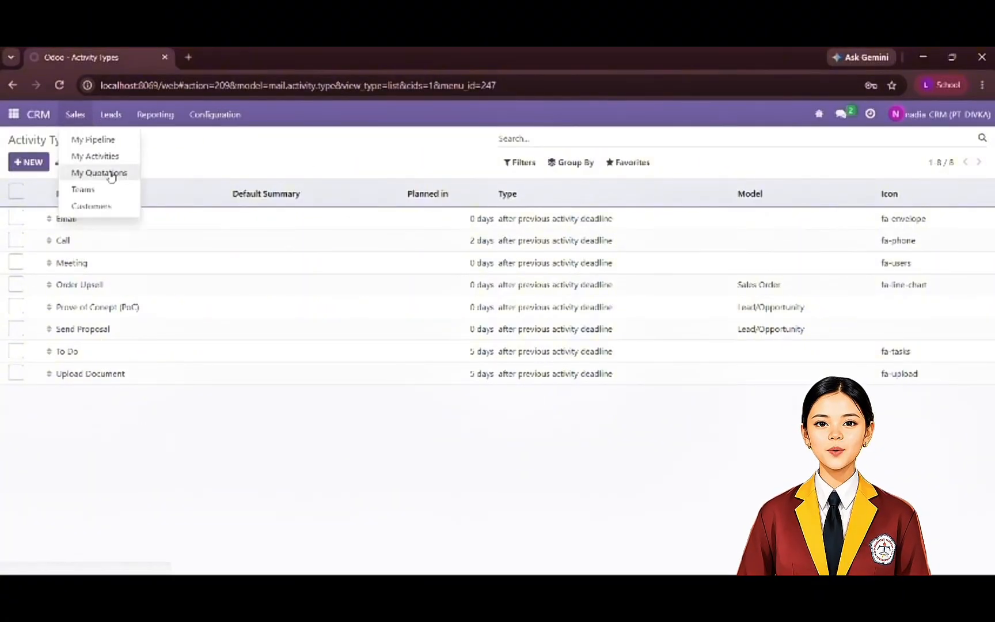
click(110, 174)
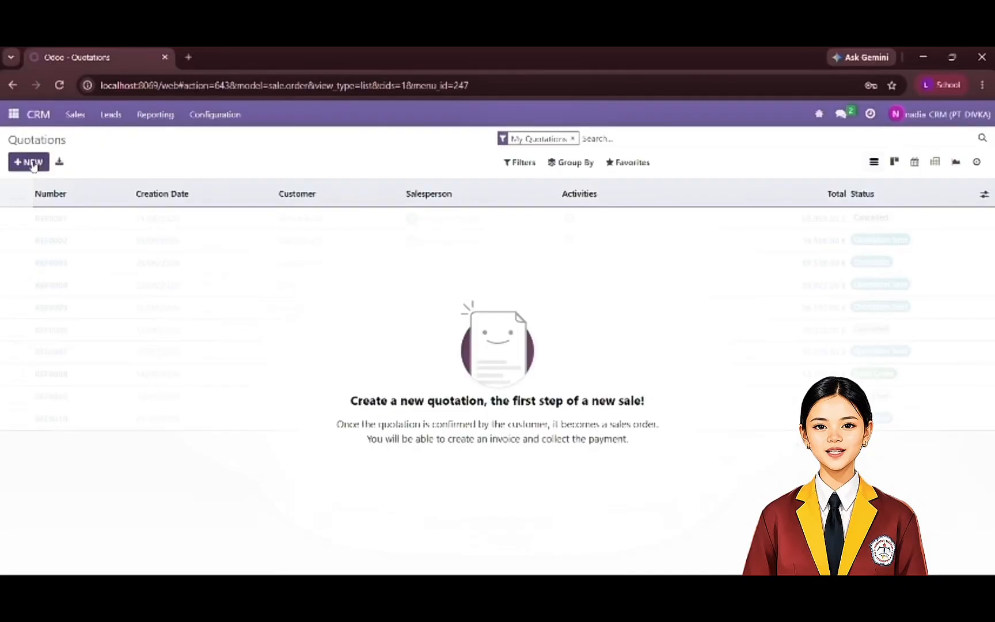
click(33, 163)
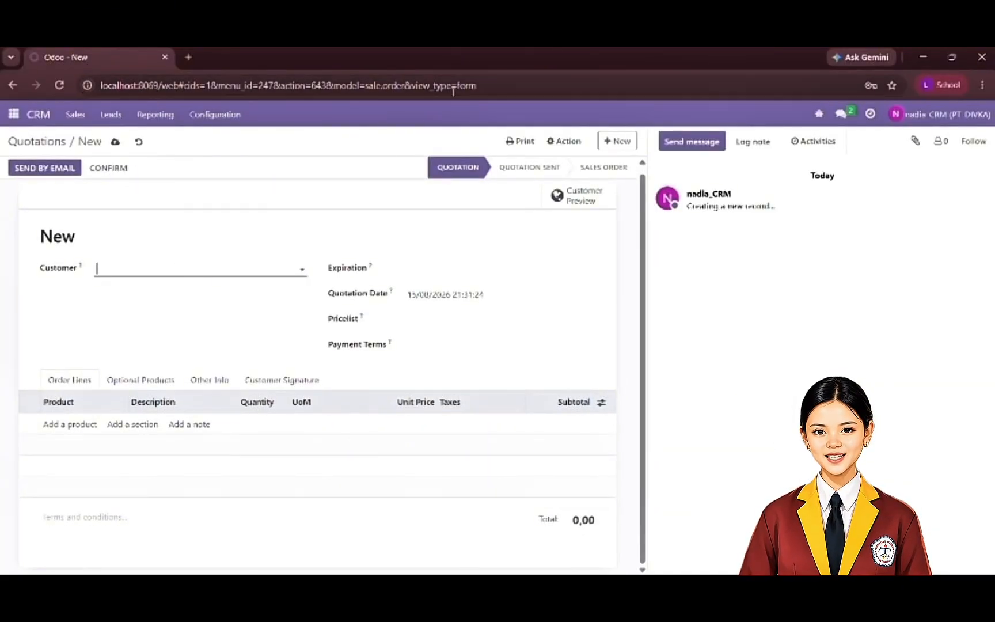
click(431, 67)
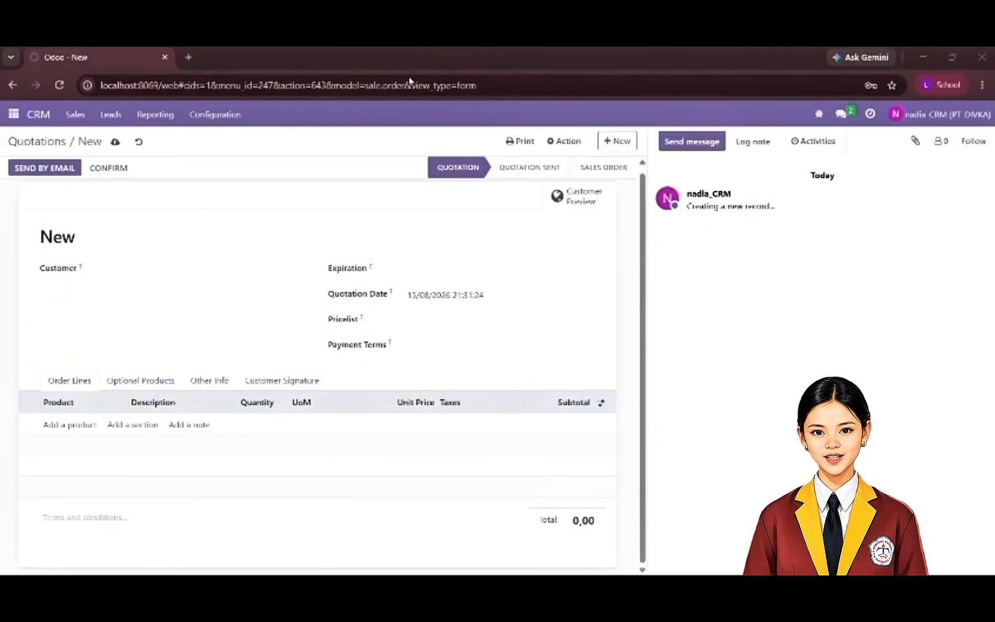
- Create a customer named after the quotation number directly in the new quotation's Customer field
click(253, 272)
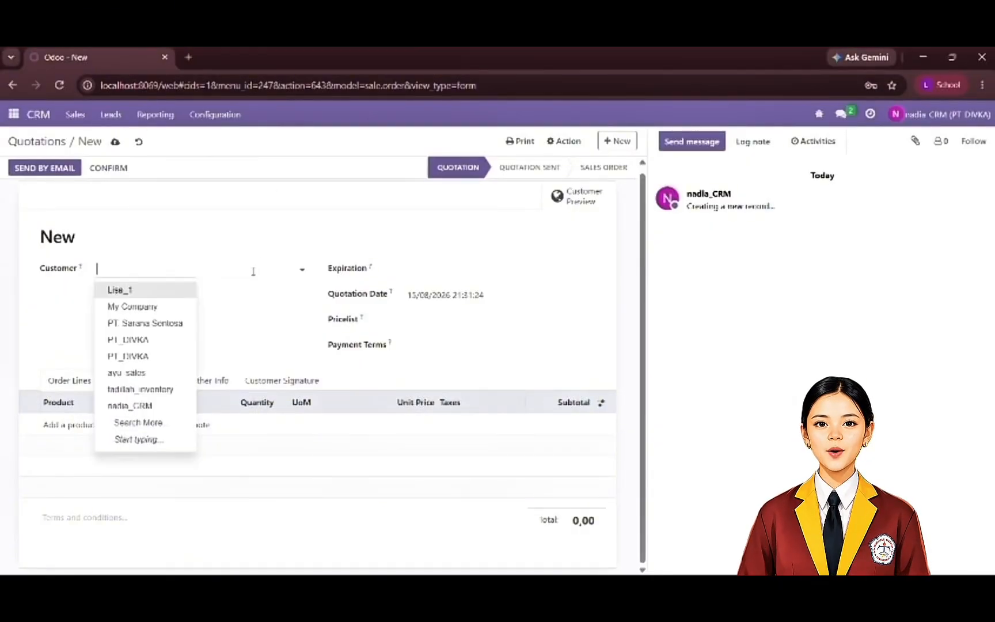
text(500001)
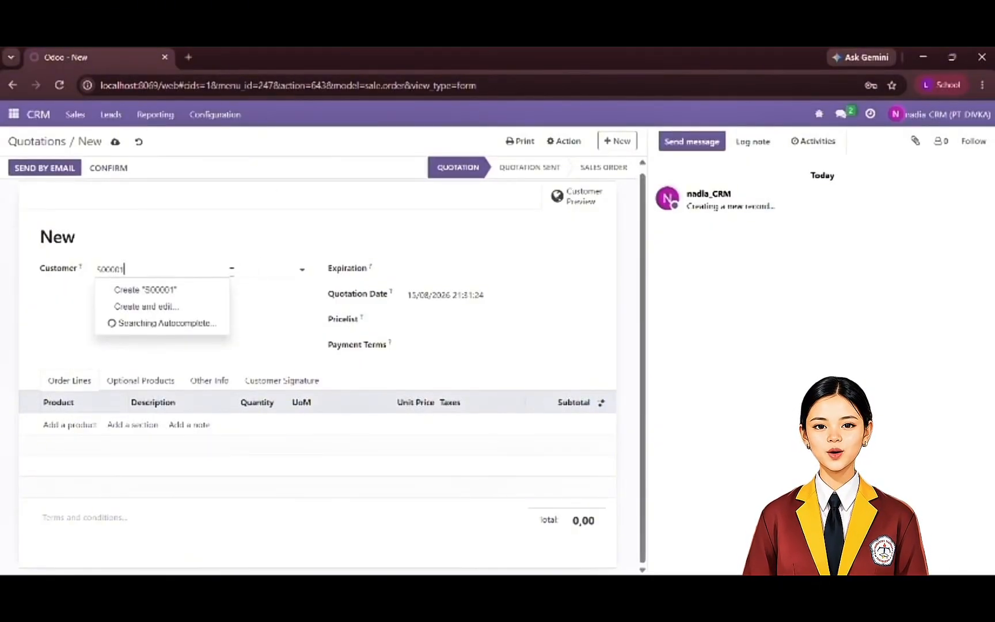
click(220, 288)
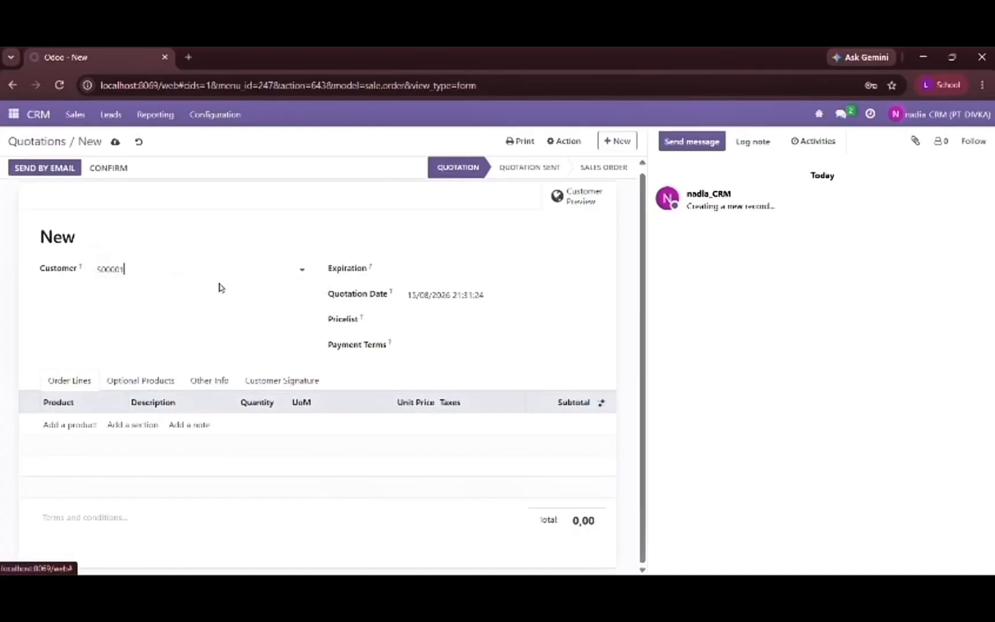
click(426, 71)
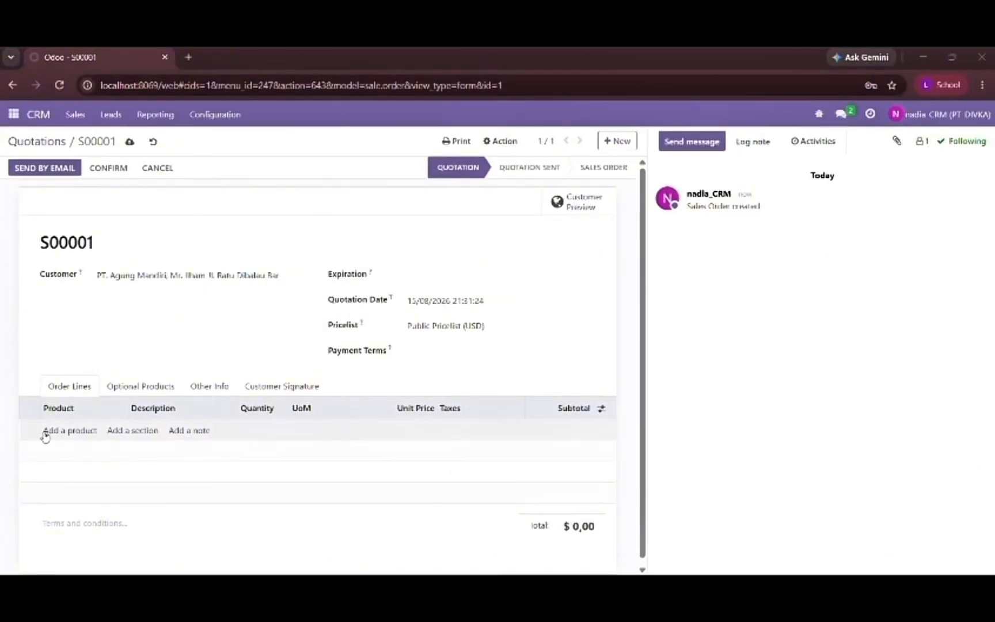
- Add an order line to the quotation and enter "Table Leg" as its product
click(45, 436)
key(Caps_Lock)
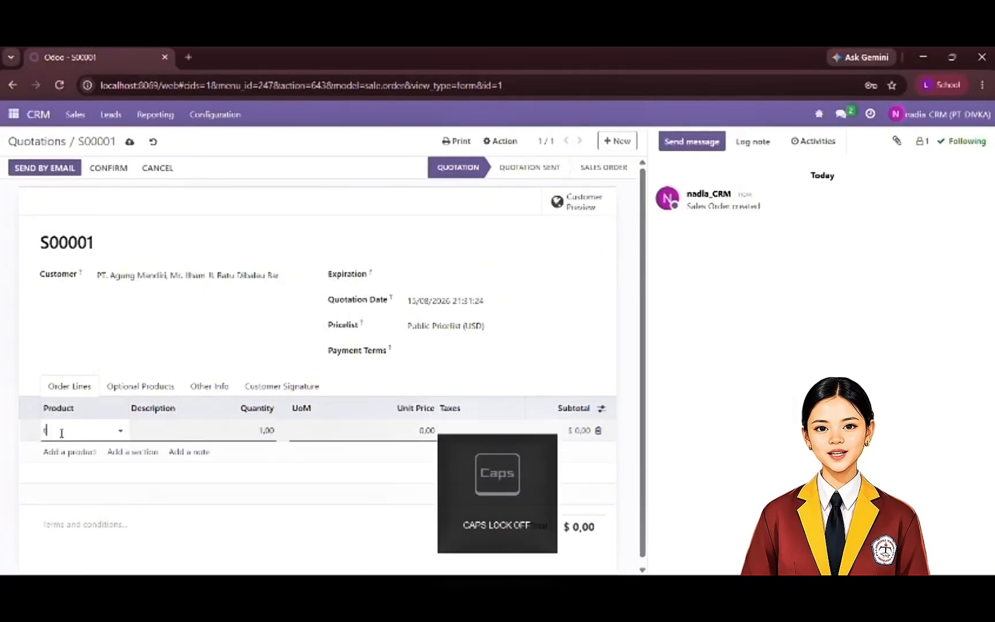
text(t)
key(Caps_Lock)
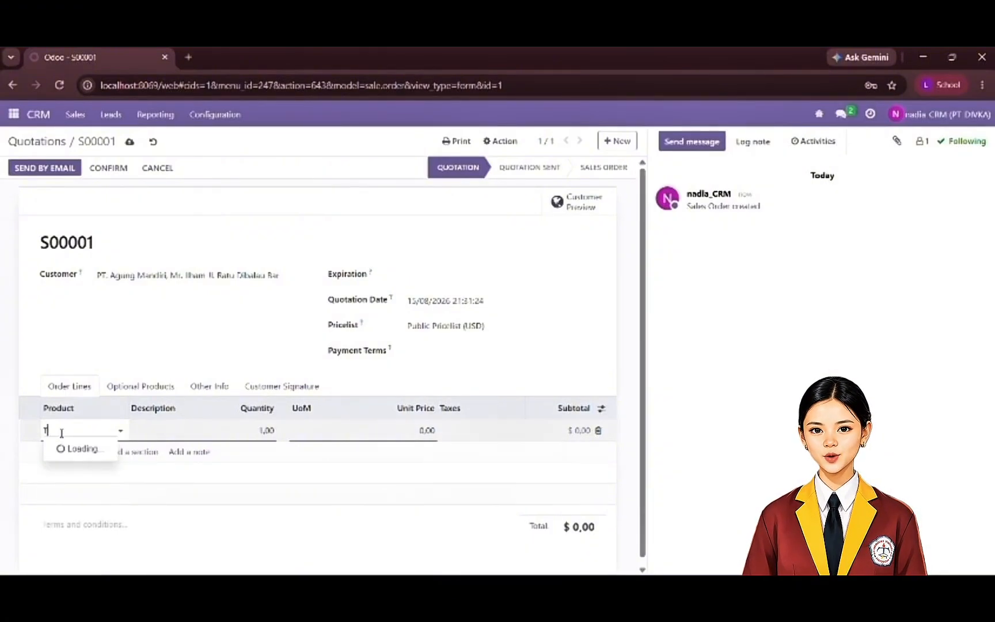
key(Caps_Lock)
text(abl)
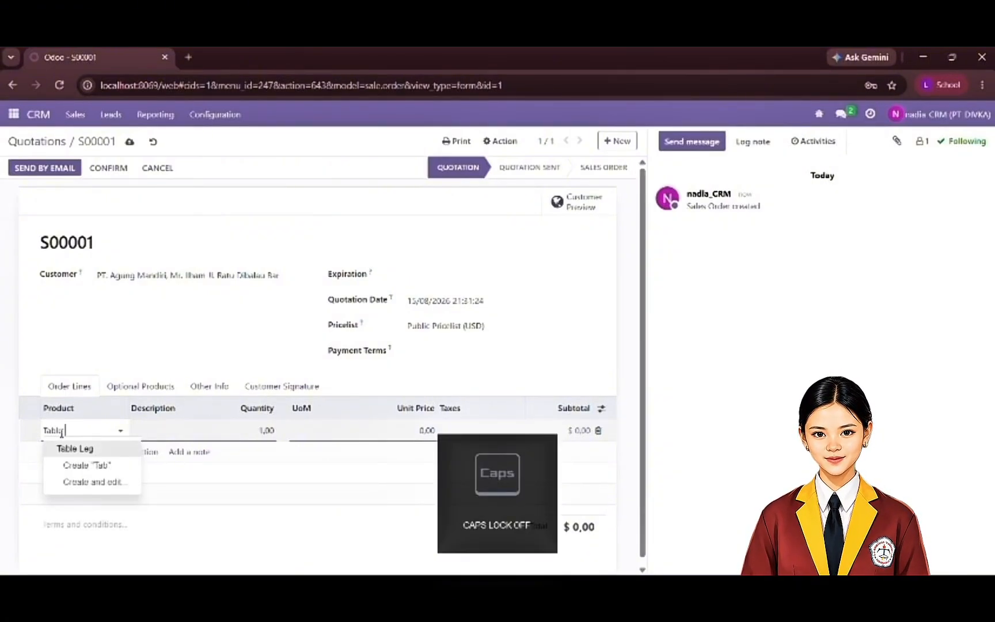
text(e Leg)
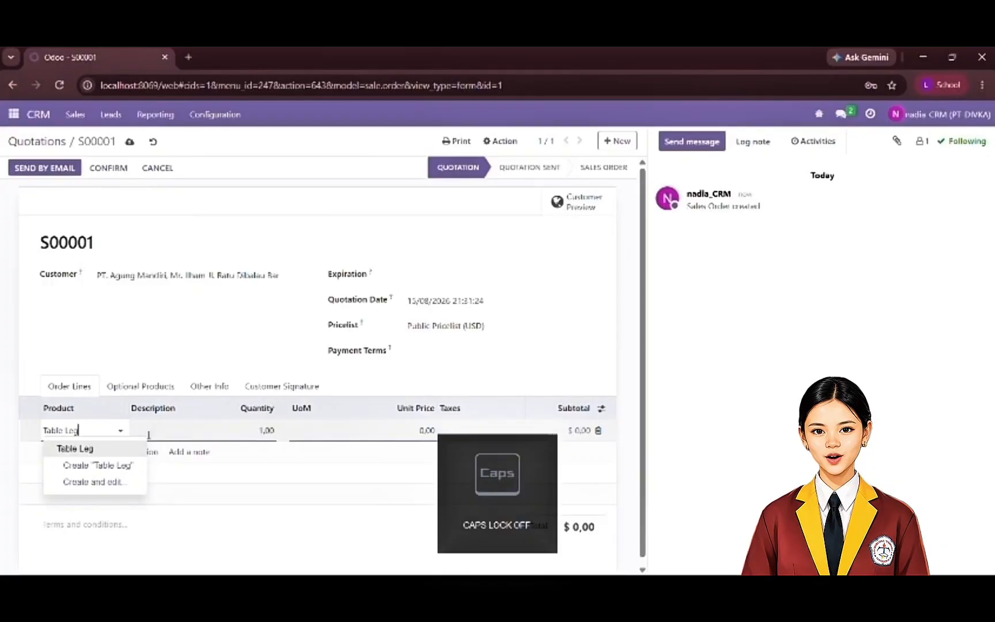
- Set the order line's description to "Table Leg" and its quantity to 100
click(155, 431)
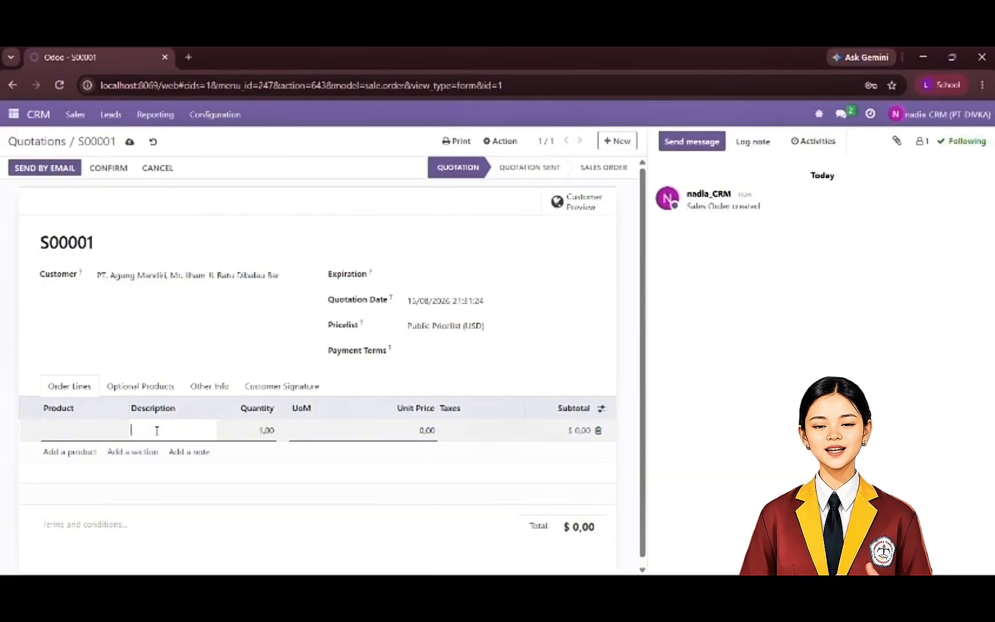
key(Caps_Lock)
text(T)
key(Caps_Lock)
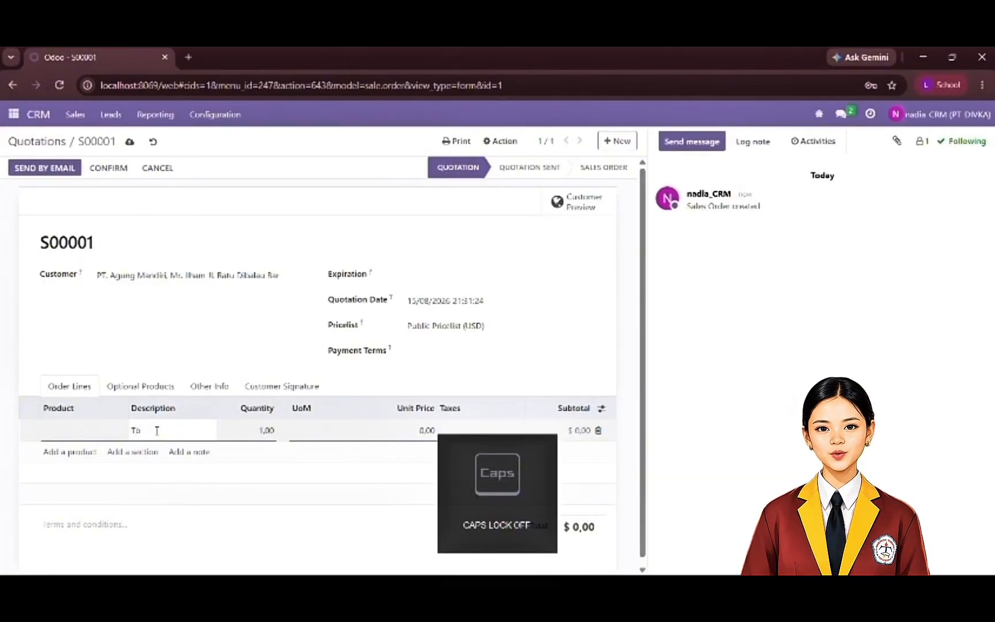
key(BackSpace)
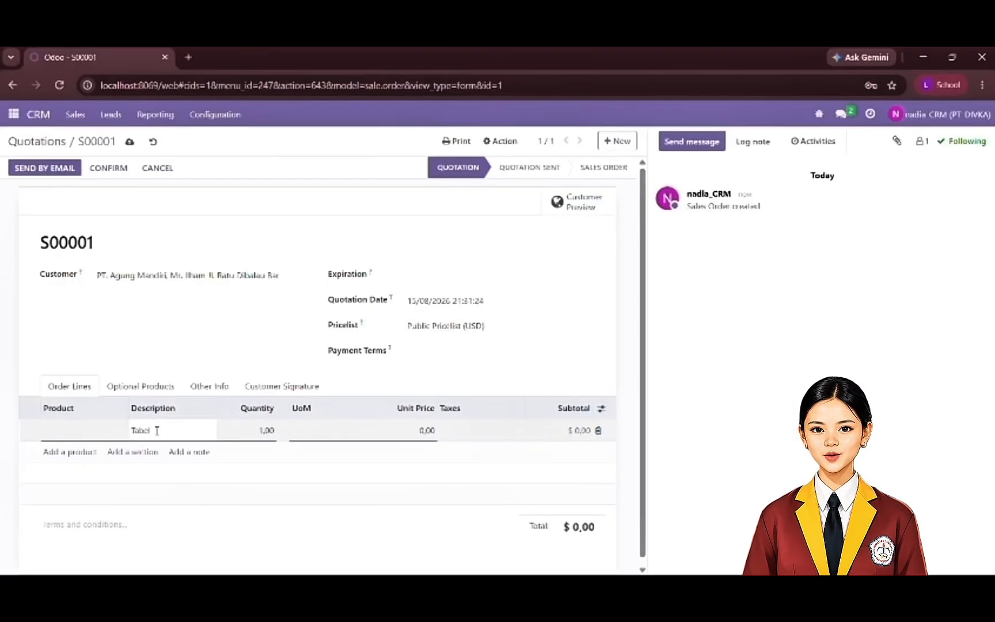
text(able)
key(Caps_Lock)
text(L)
key(Caps_Lock)
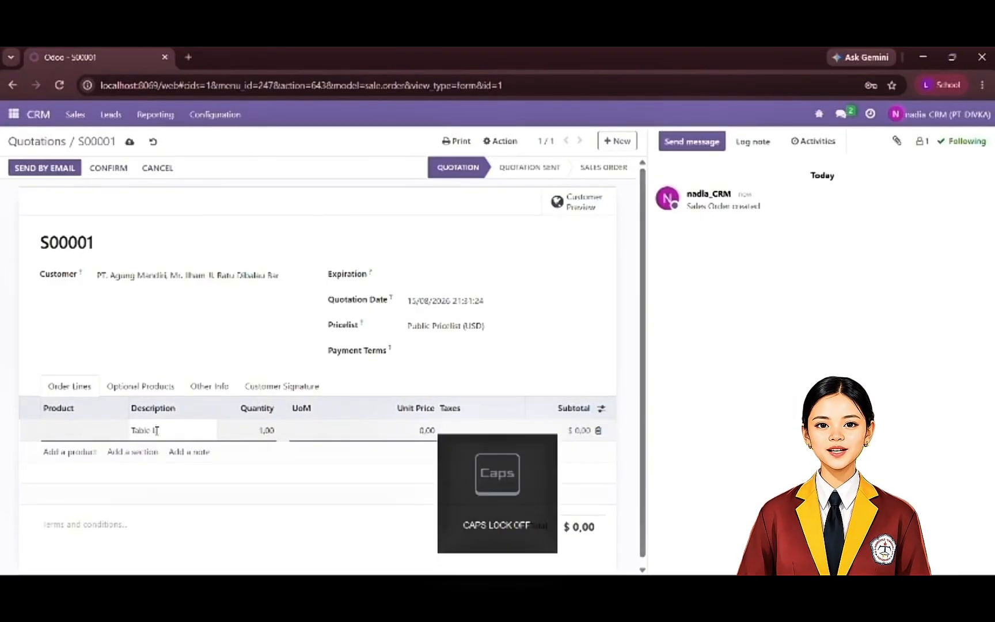
text(eg)
click(266, 429)
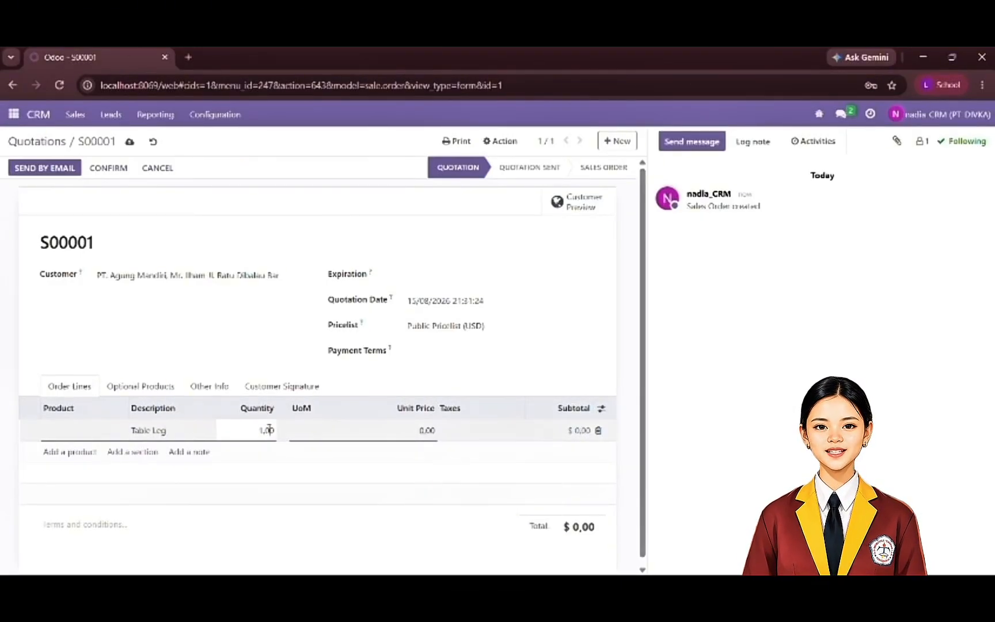
click(302, 431)
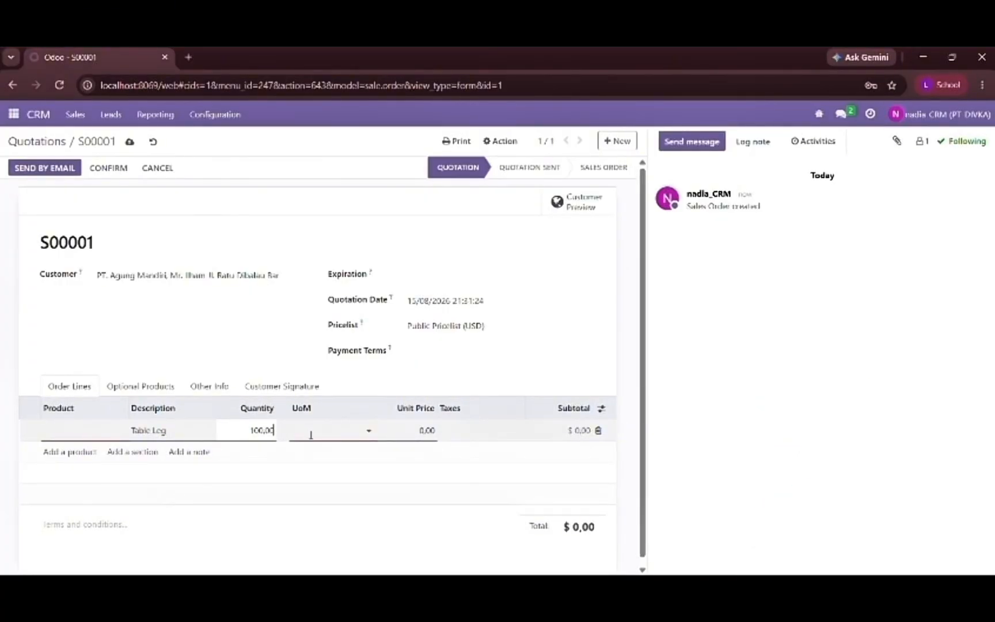
text(uni)
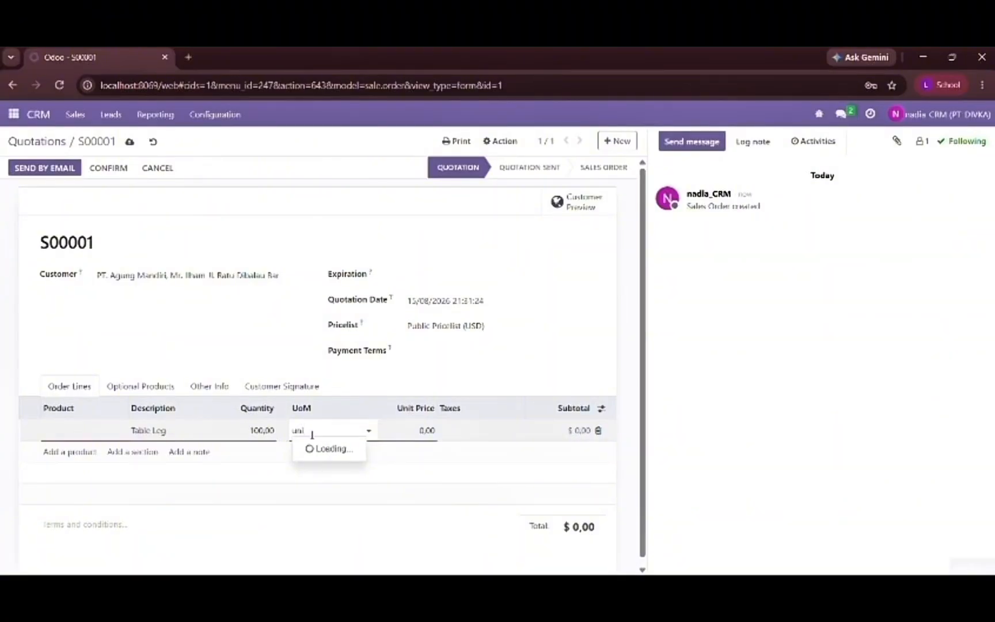
text(ts)
click(320, 453)
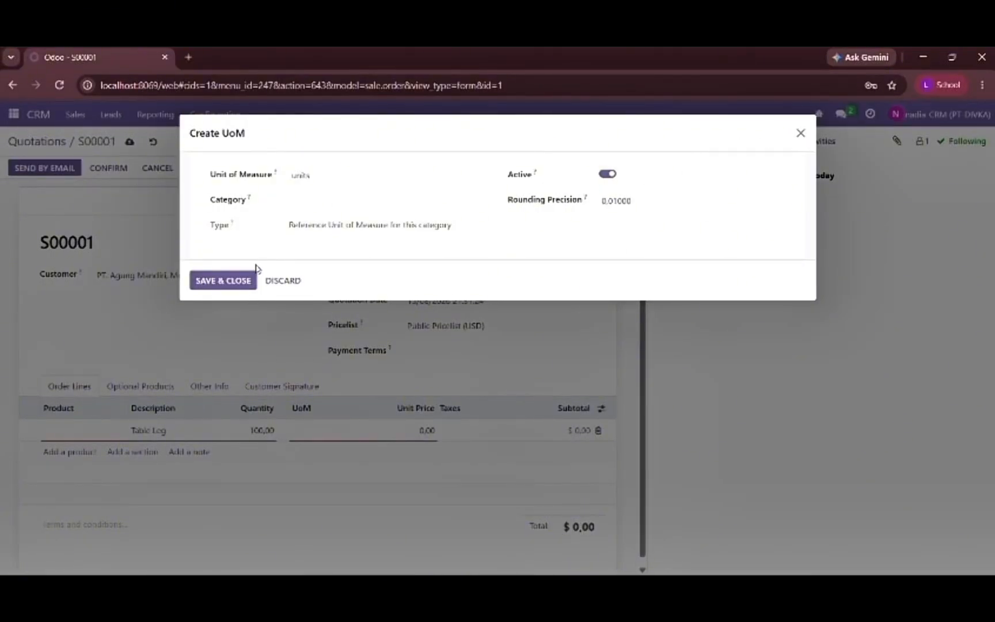
click(800, 133)
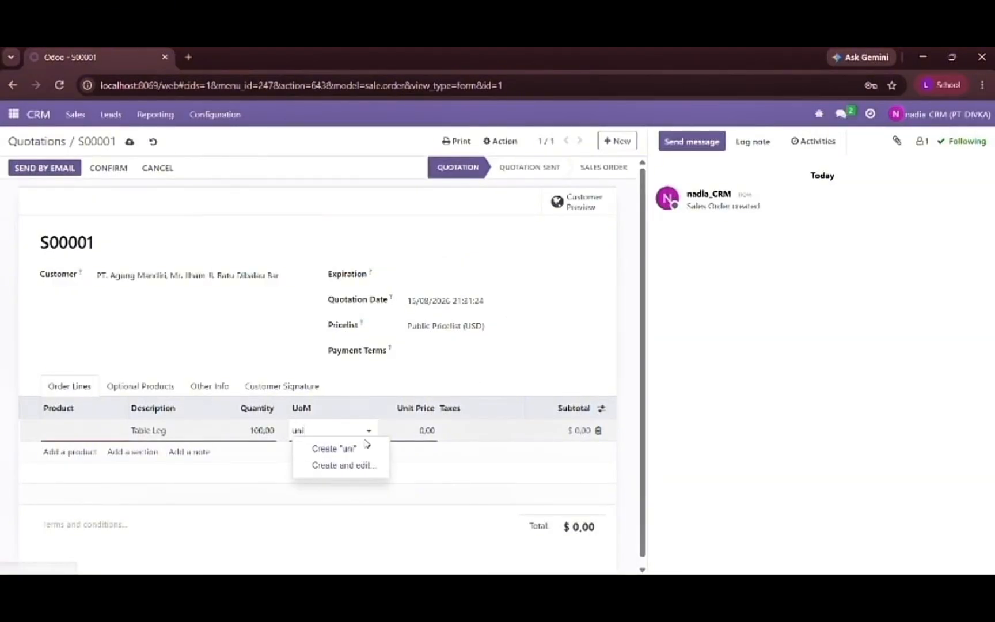
- Try to create a unit of measure named "units" in the Unit category from the order line
text(ts)
click(362, 448)
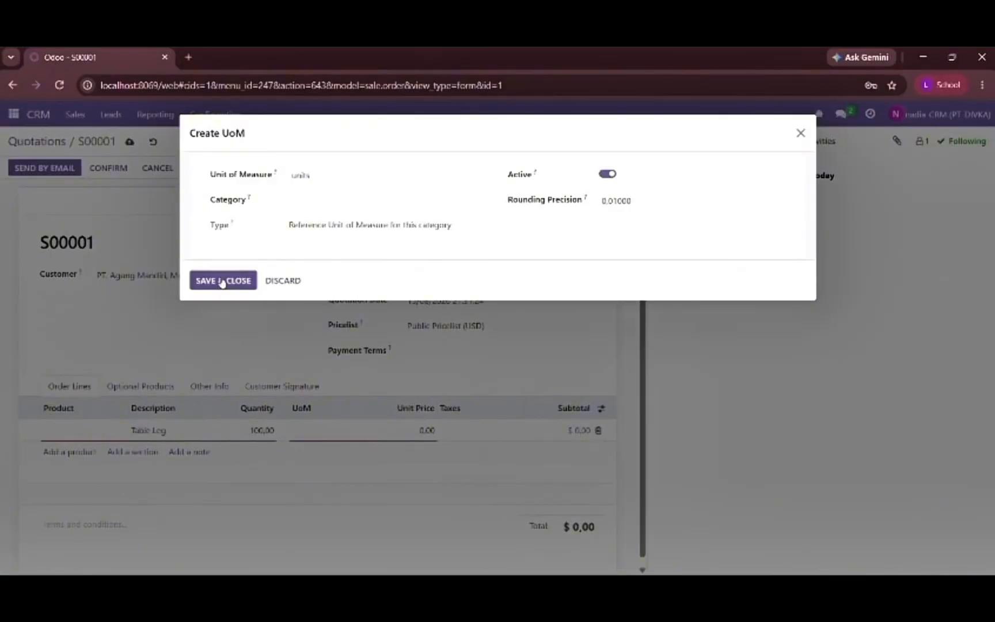
click(222, 281)
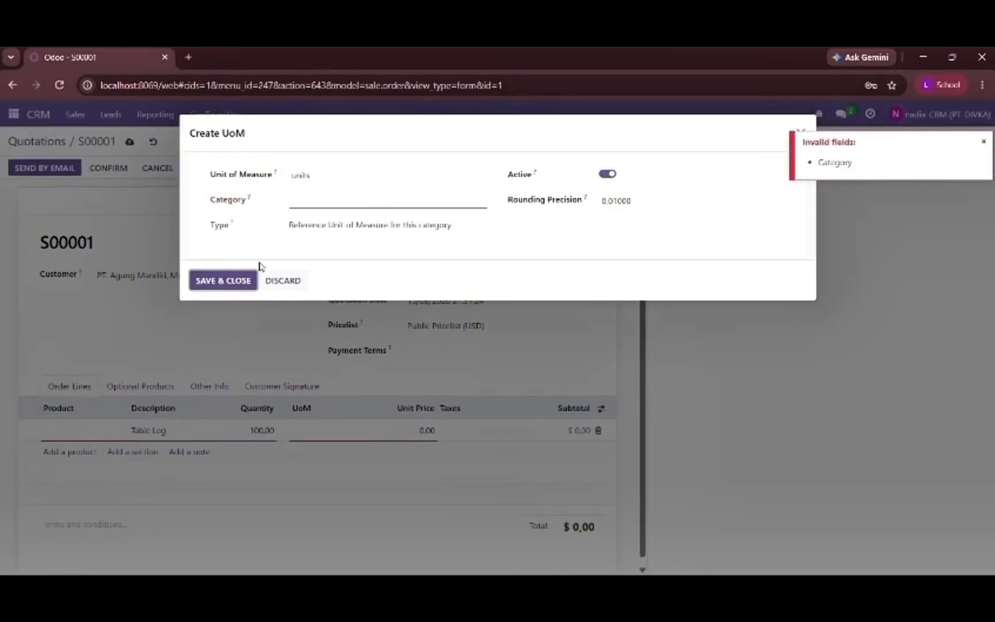
click(317, 201)
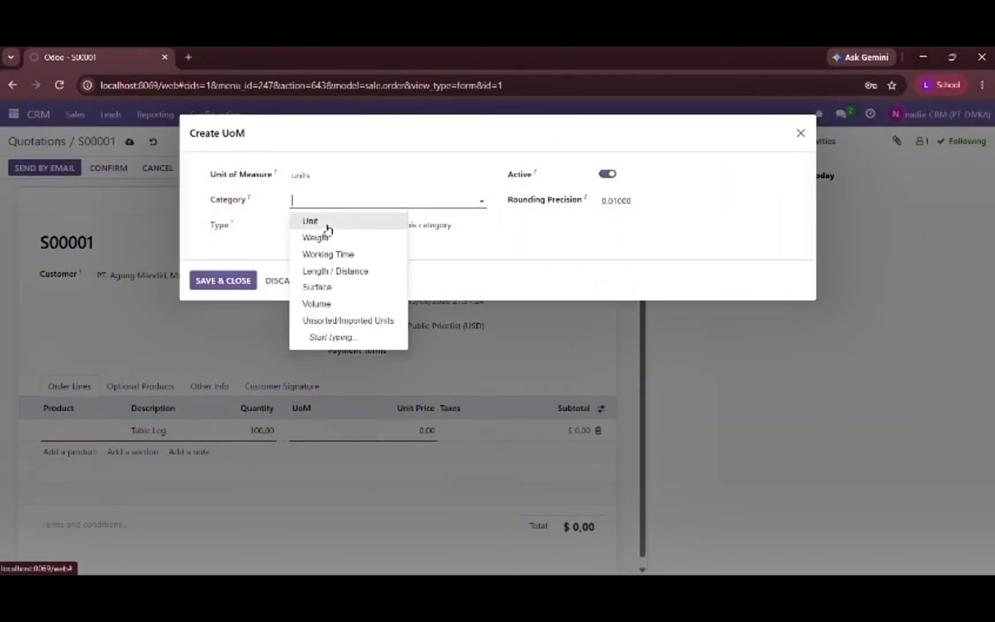
click(326, 224)
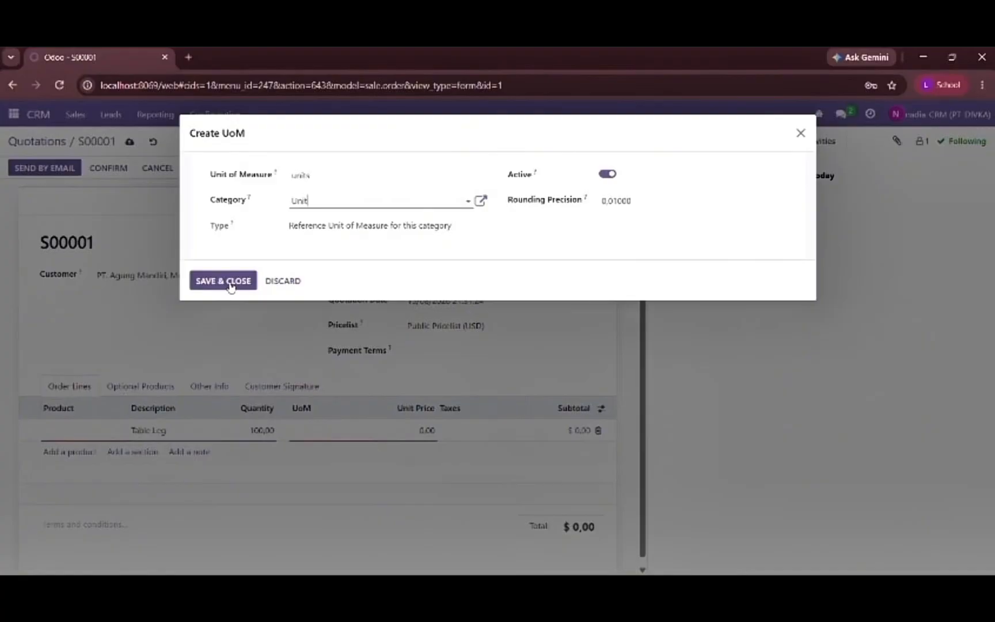
click(229, 282)
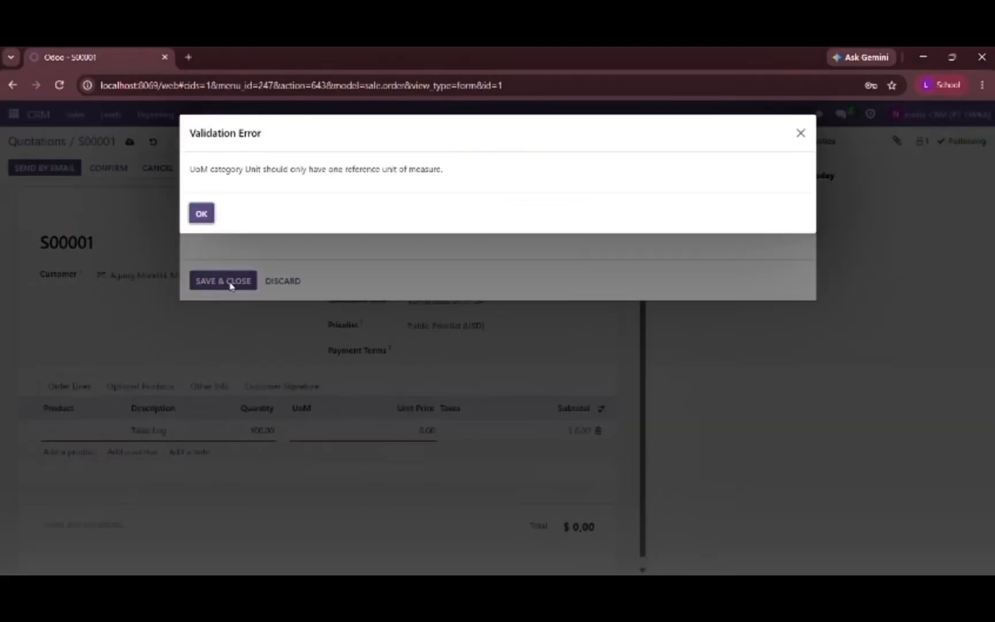
click(204, 216)
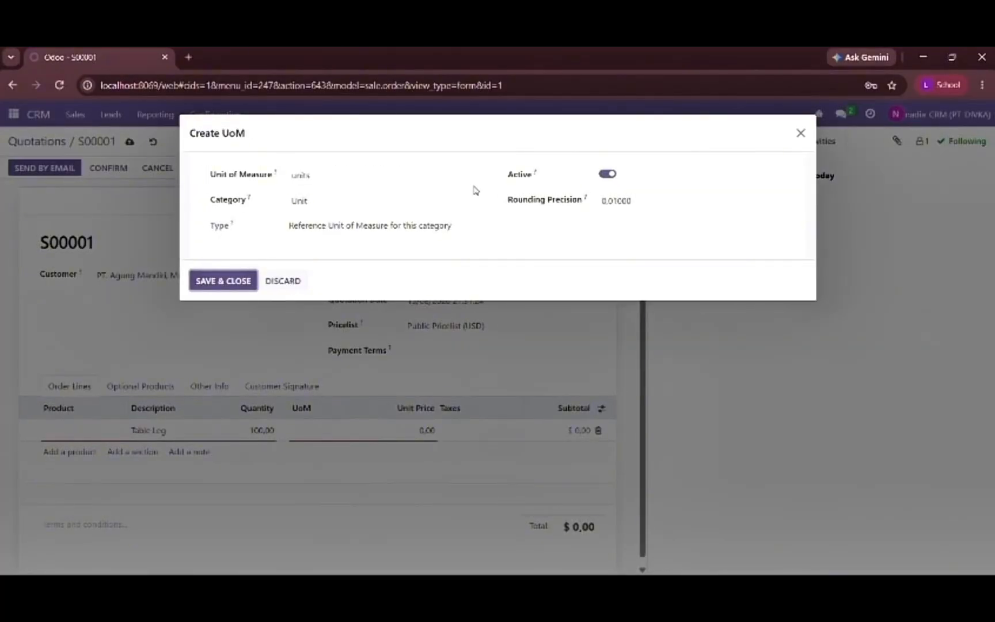
click(800, 134)
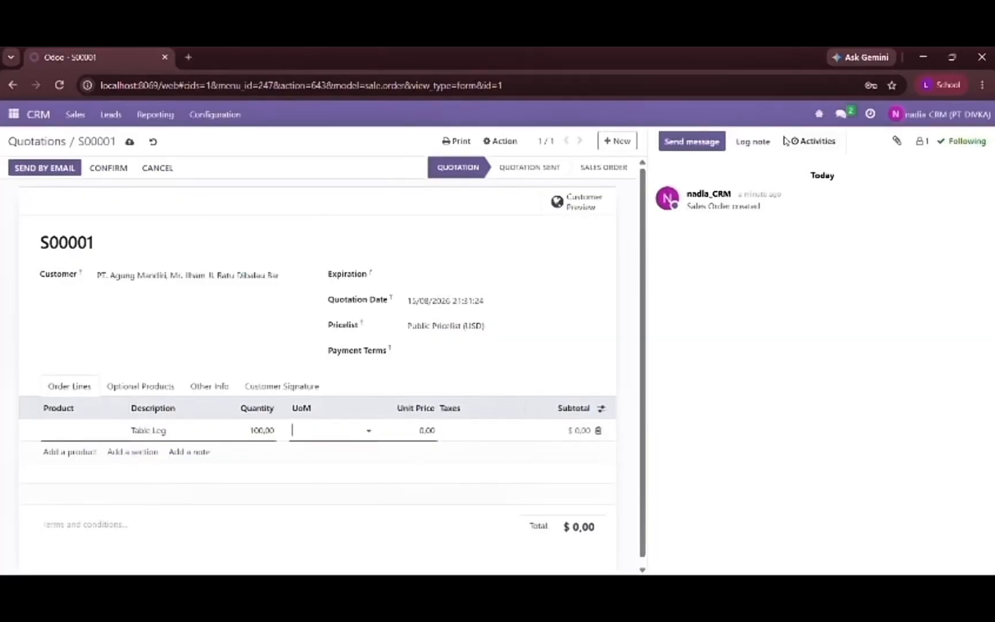
- Set the order line's unit price to 500,000 and apply the 15% tax
click(408, 430)
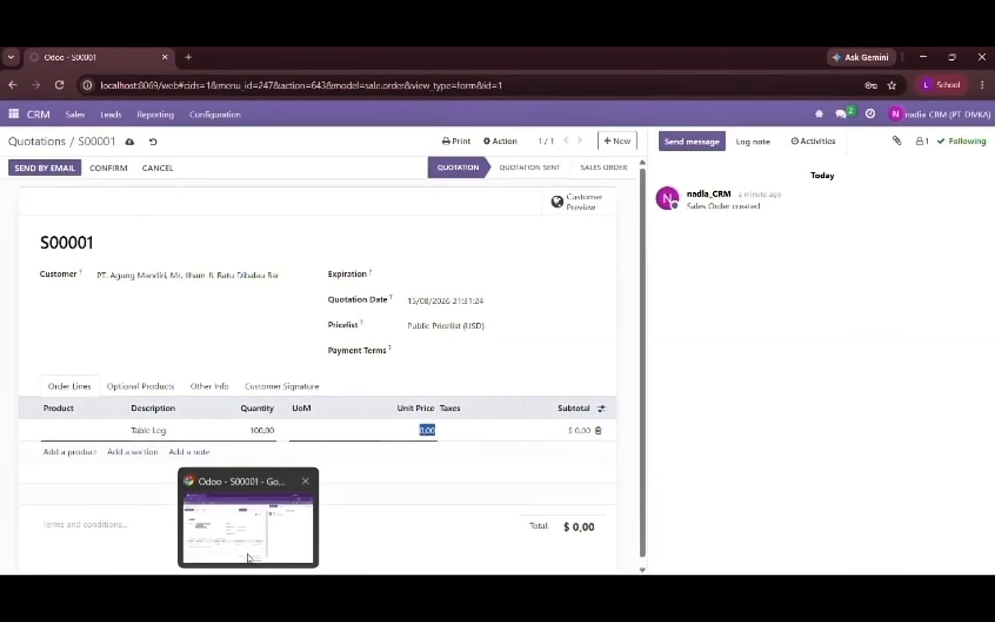
click(248, 553)
click(248, 552)
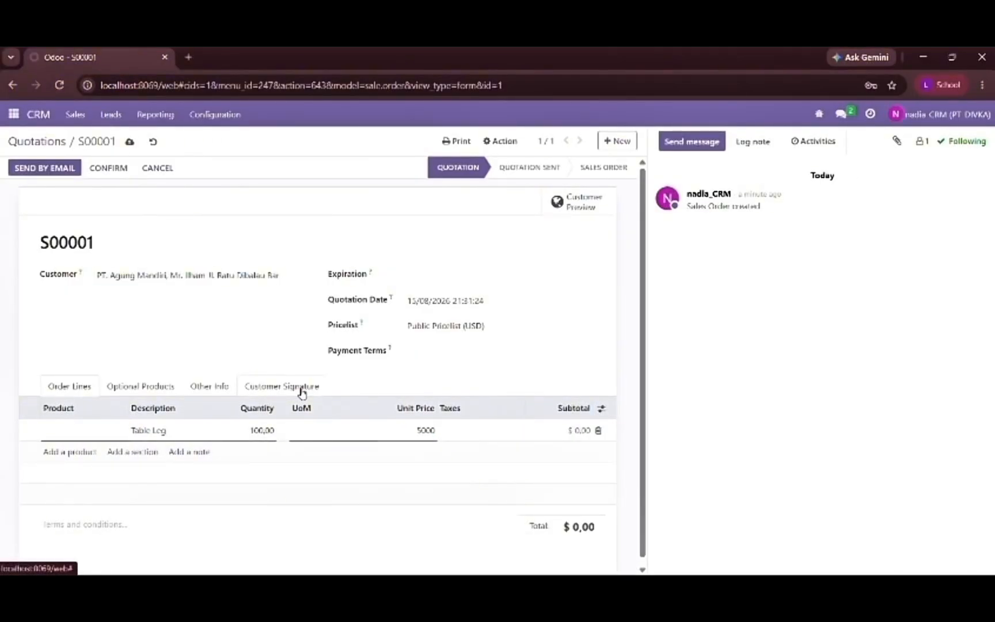
key(Return)
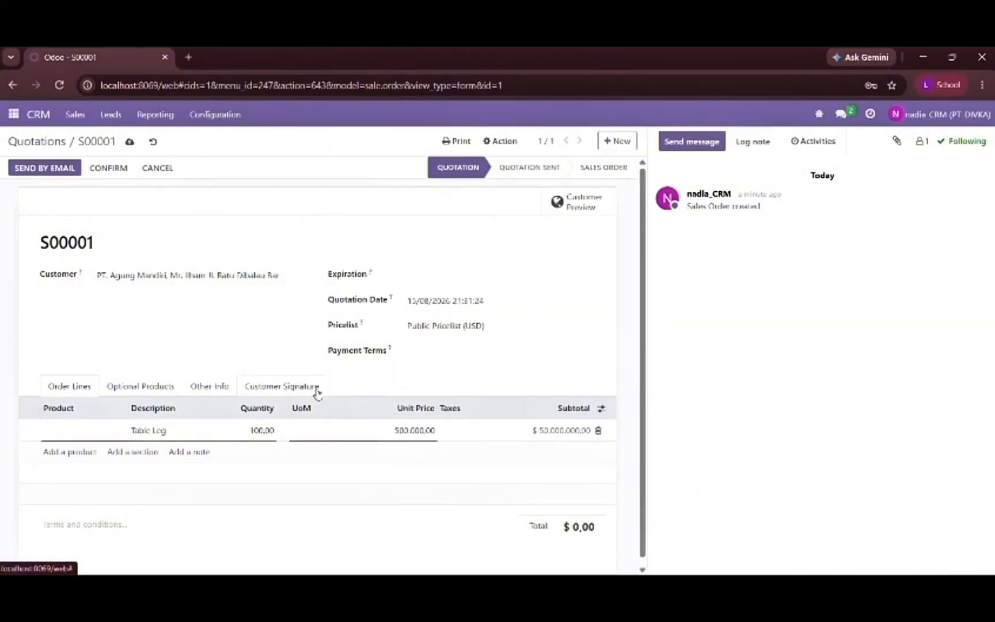
click(445, 441)
text(15)
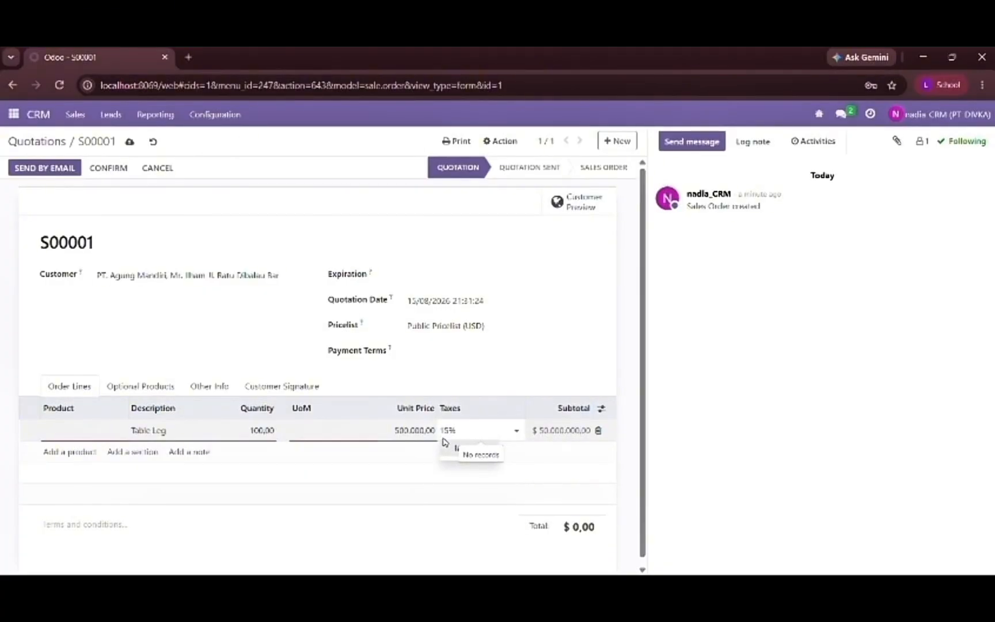
click(455, 452)
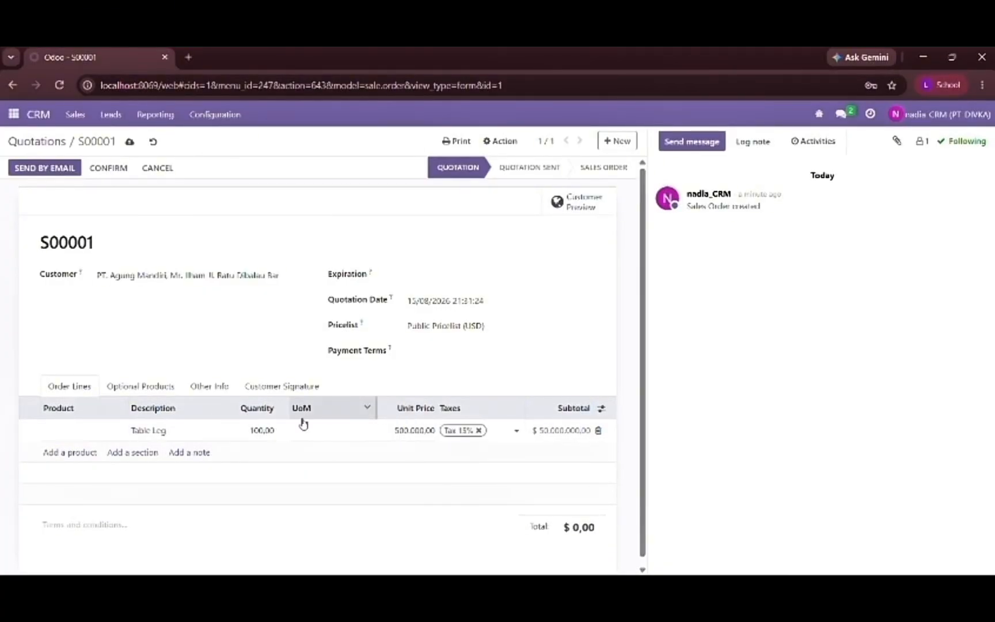
- Select the existing Table Leg product for the order line and save the quotation
click(105, 432)
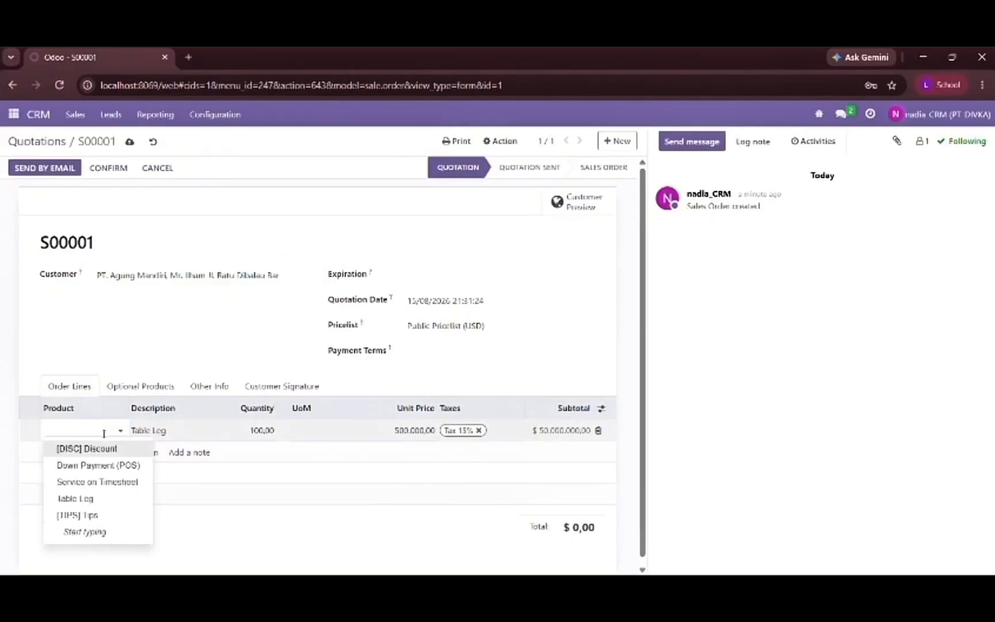
text(T)
key(Caps_Lock)
text(abel)
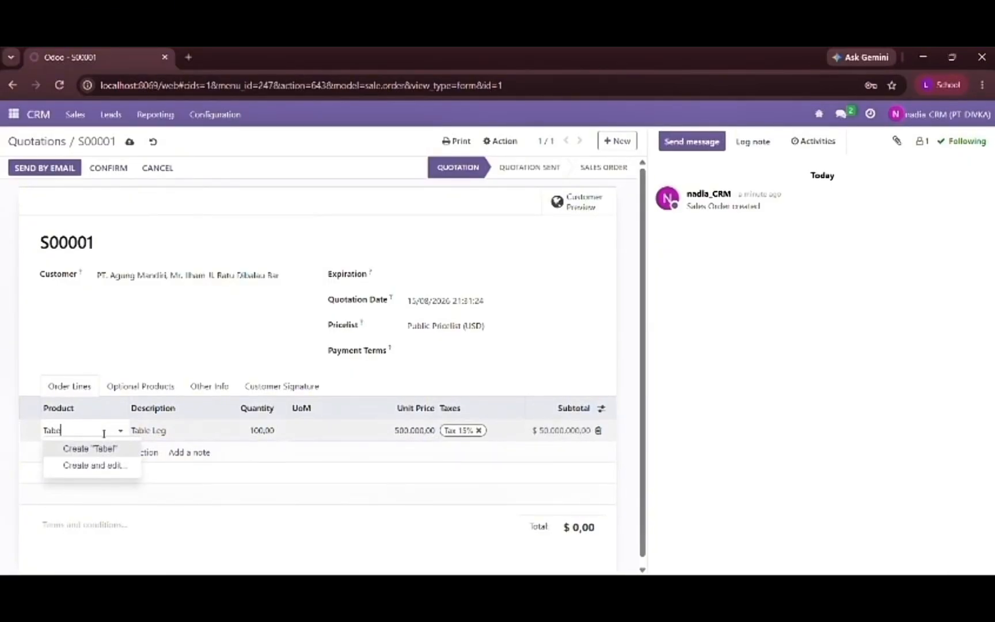
key(BackSpace)
key(BackSpace)
text(le)
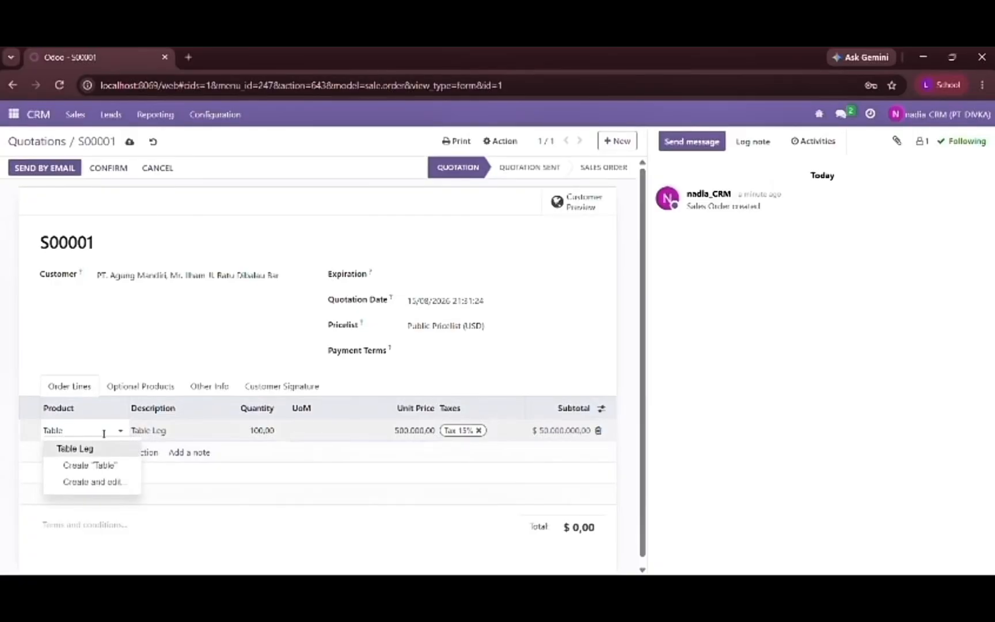
click(97, 449)
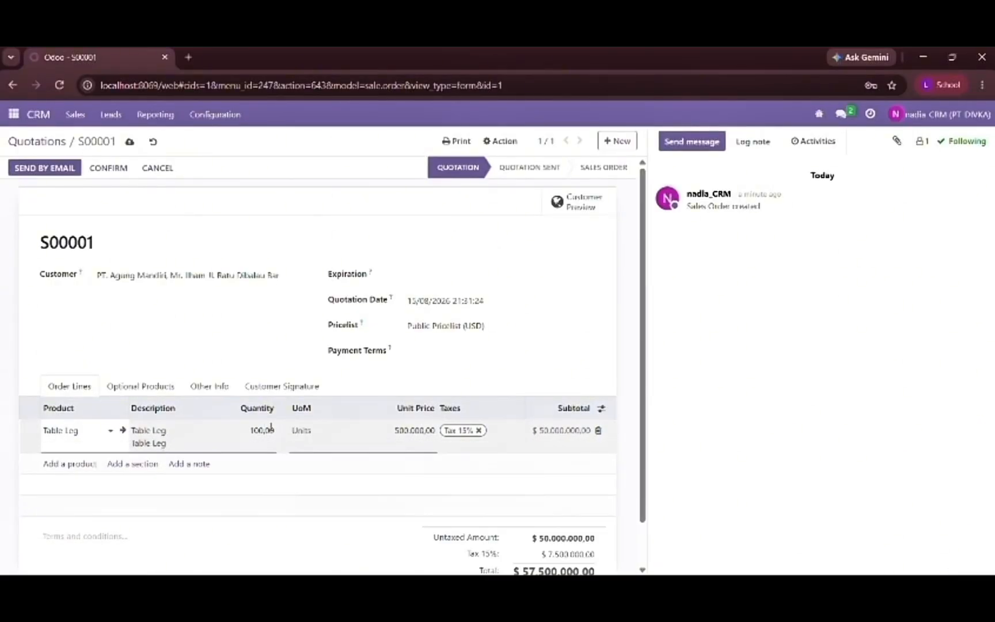
scroll(311, 469, down, 1)
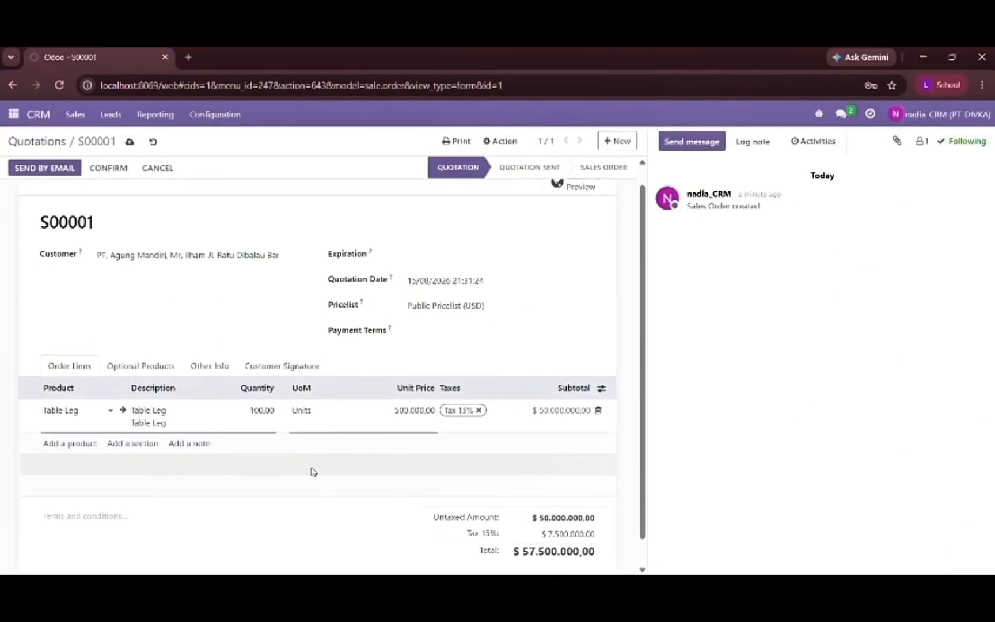
scroll(257, 337, up, 1)
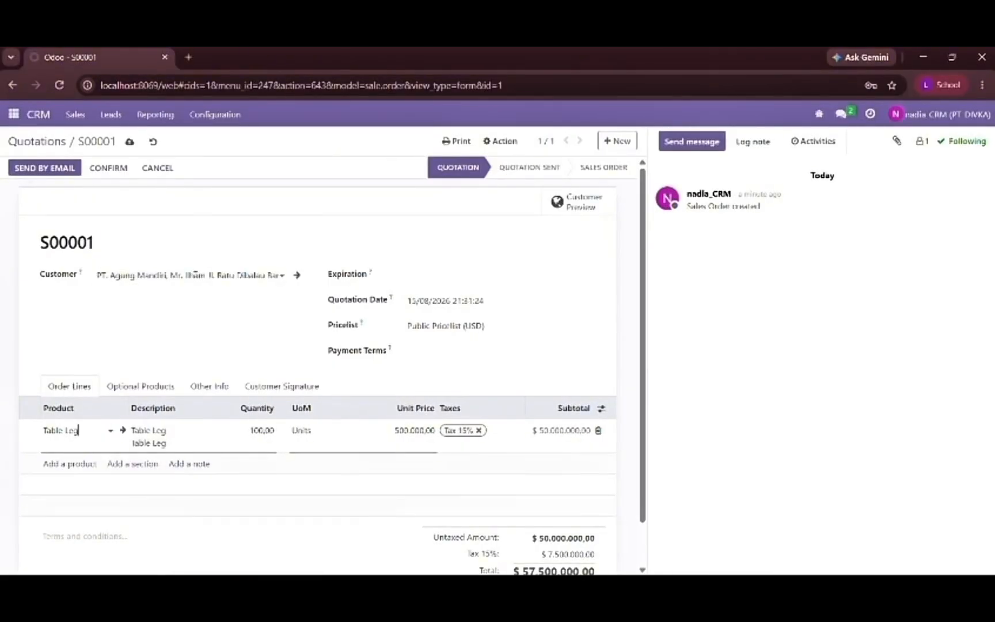
click(128, 141)
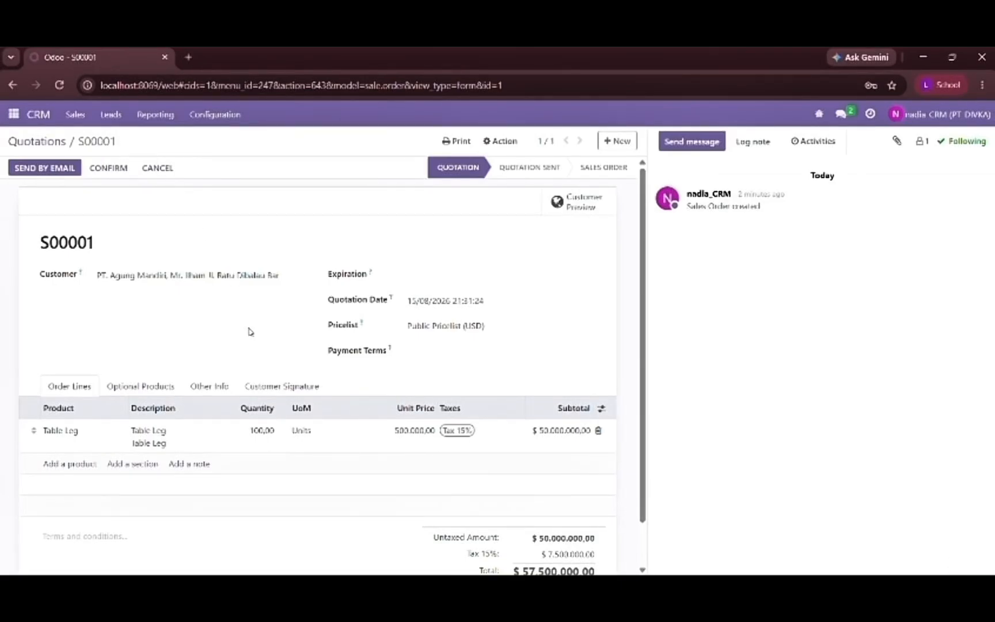
scroll(250, 332, down, 1)
scroll(249, 332, up, 1)
scroll(250, 332, down, 1)
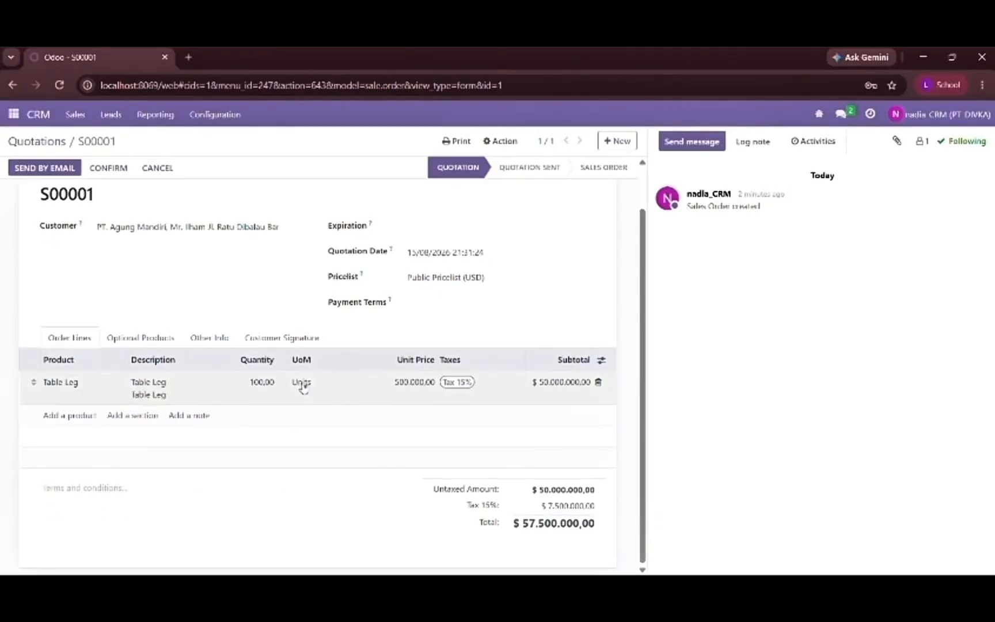
scroll(402, 498, up, 1)
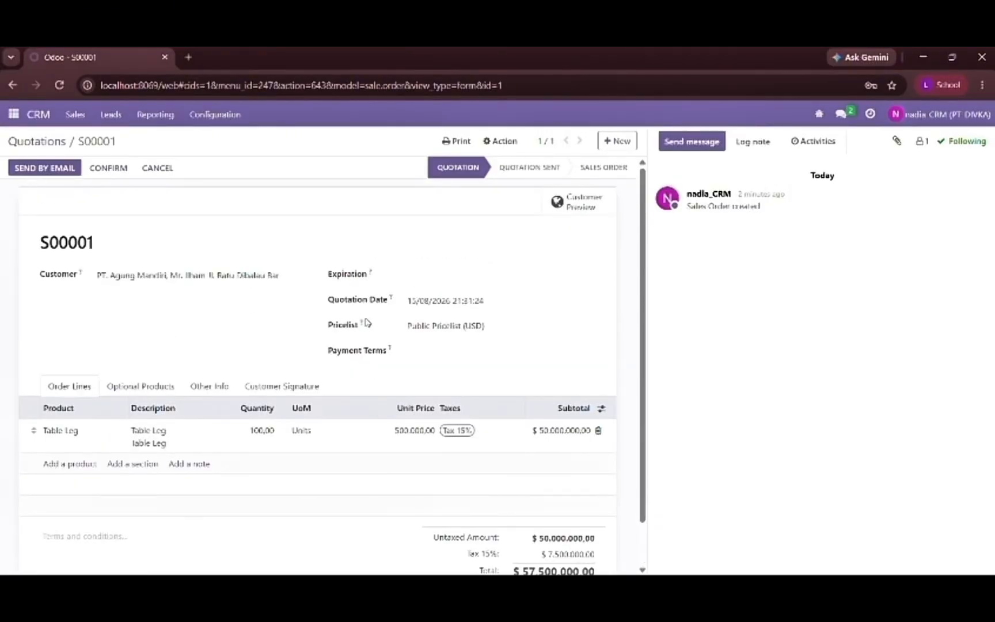
click(72, 126)
click(36, 118)
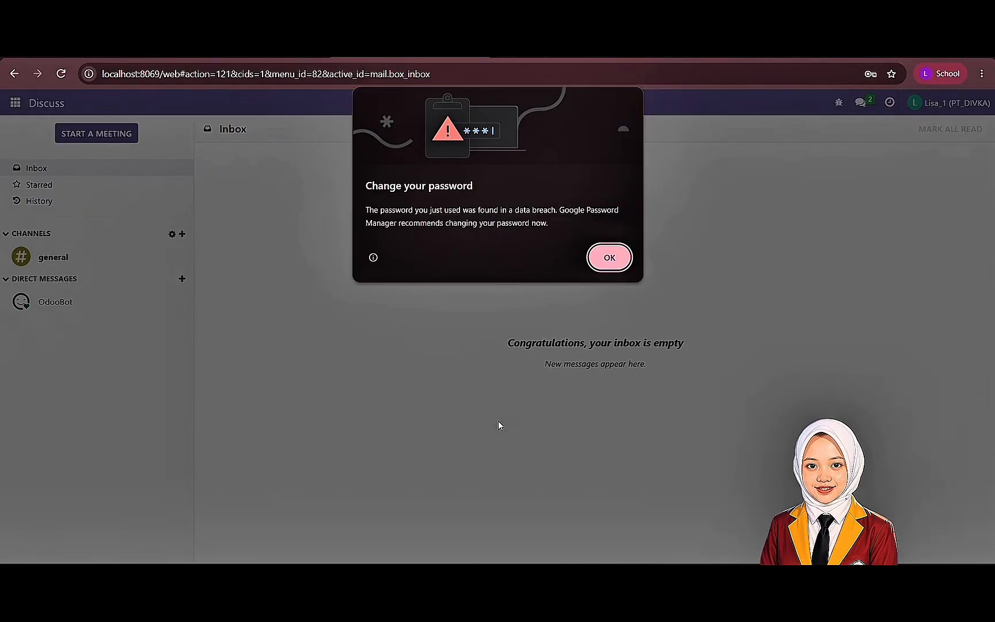
- Dismiss the password warning and start a new product category in Inventory
click(610, 259)
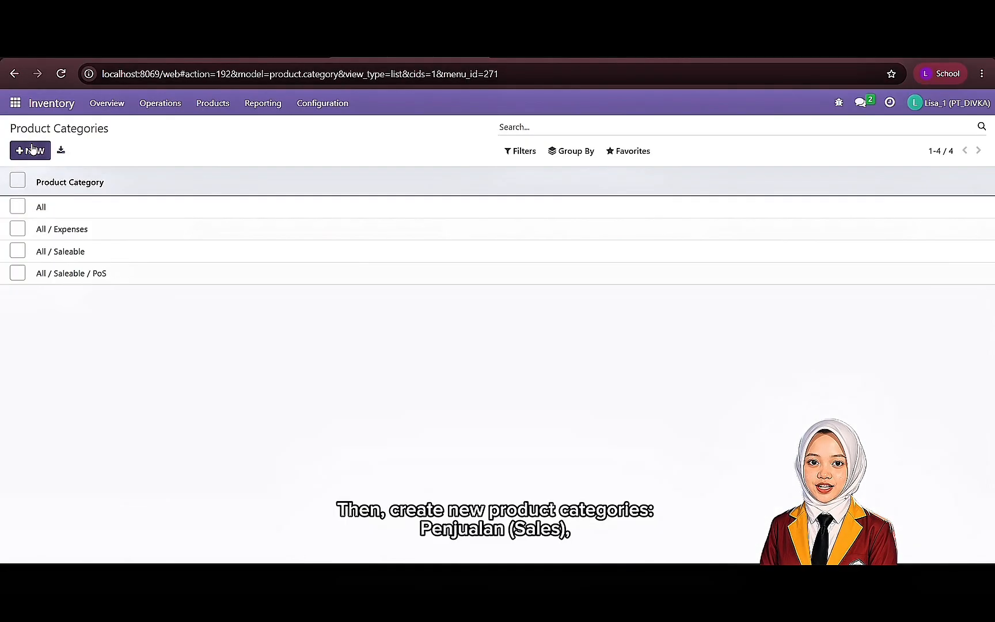
click(30, 149)
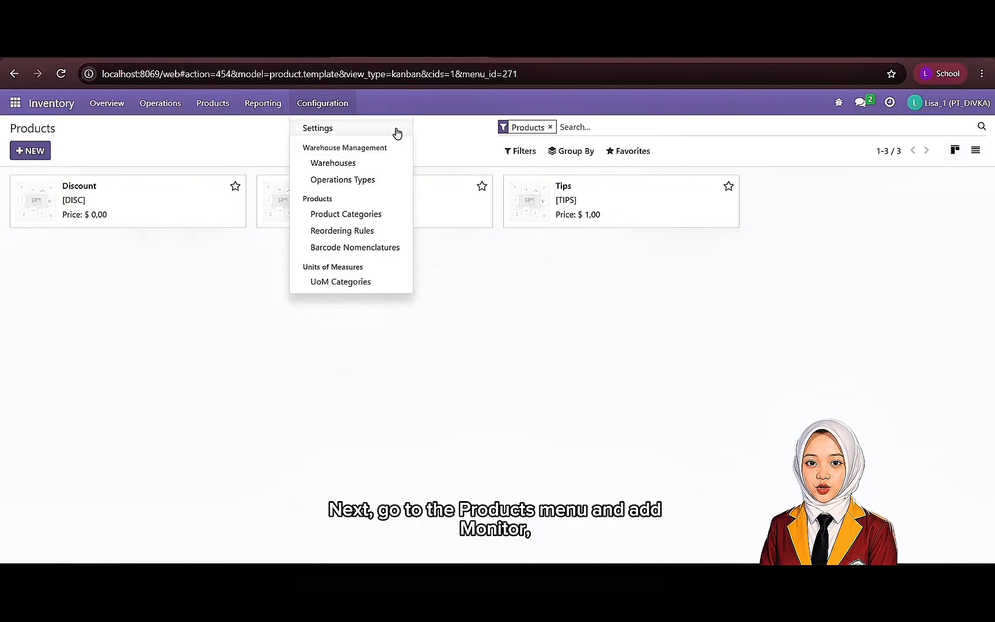
mouse_move(230, 107)
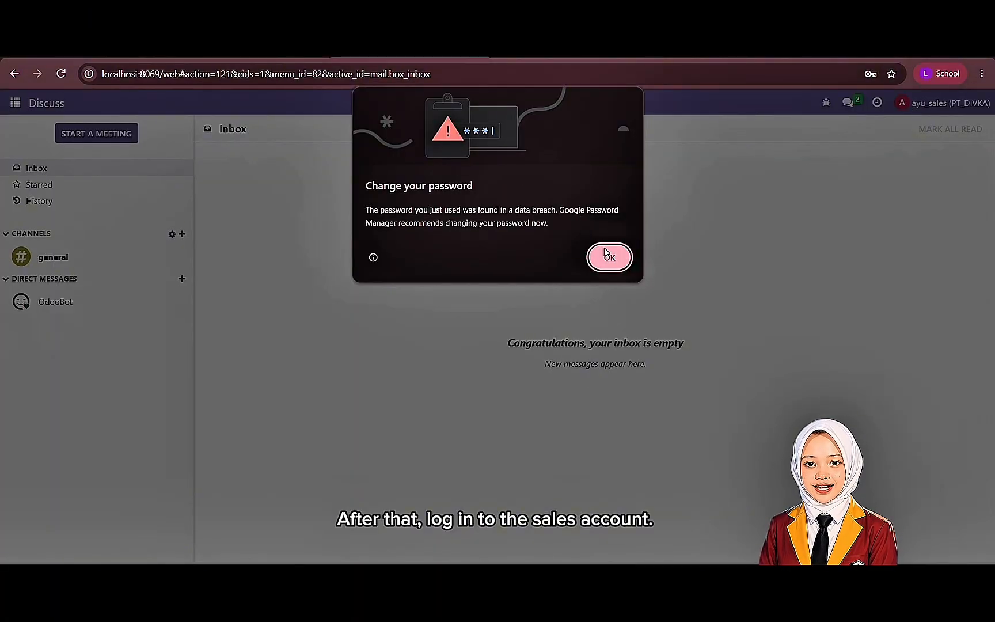
- Dismiss the password warning in the sales account and open the Customers list in the Sales app
click(609, 256)
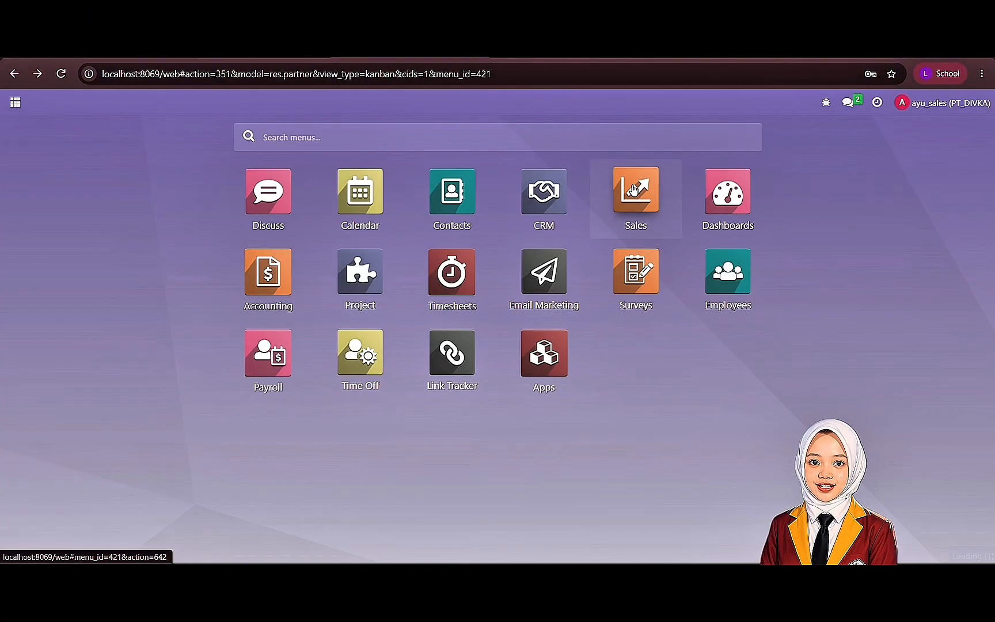
click(635, 190)
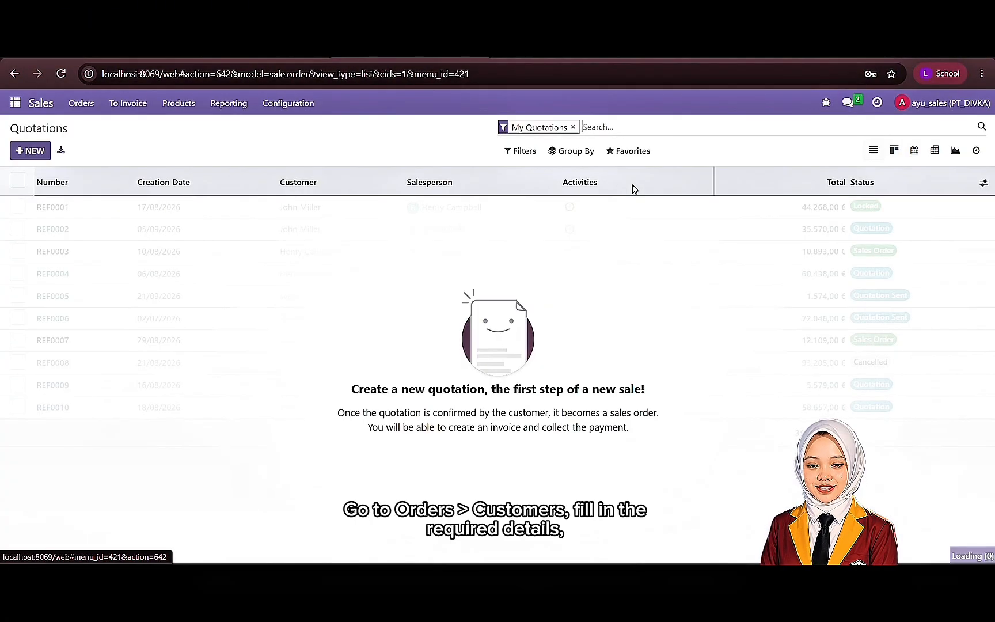
click(81, 103)
click(110, 176)
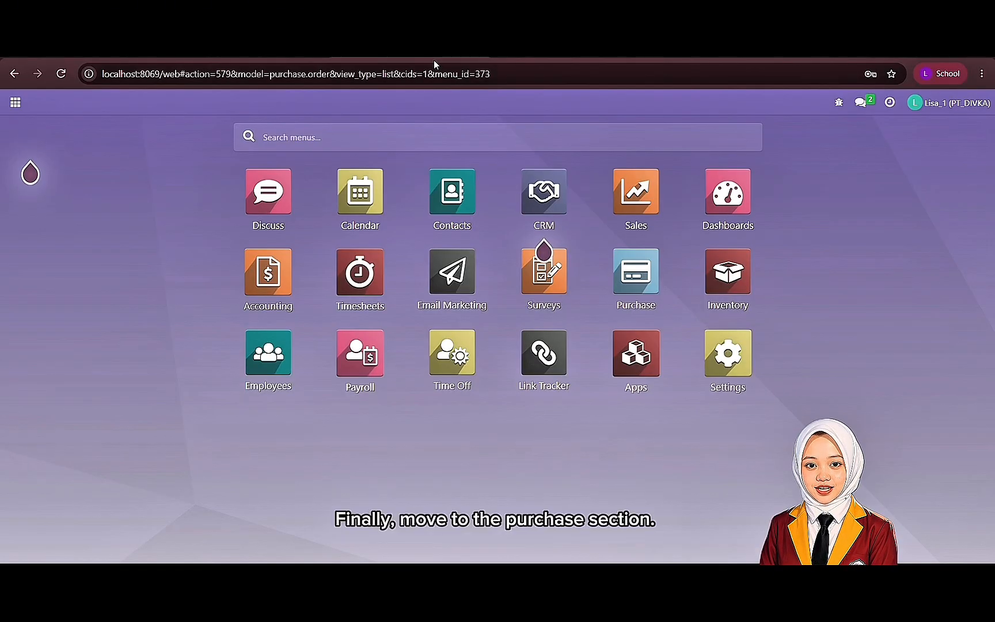
- Open the Purchase app and print the request for quotation for monitors from CV RAYA
click(627, 286)
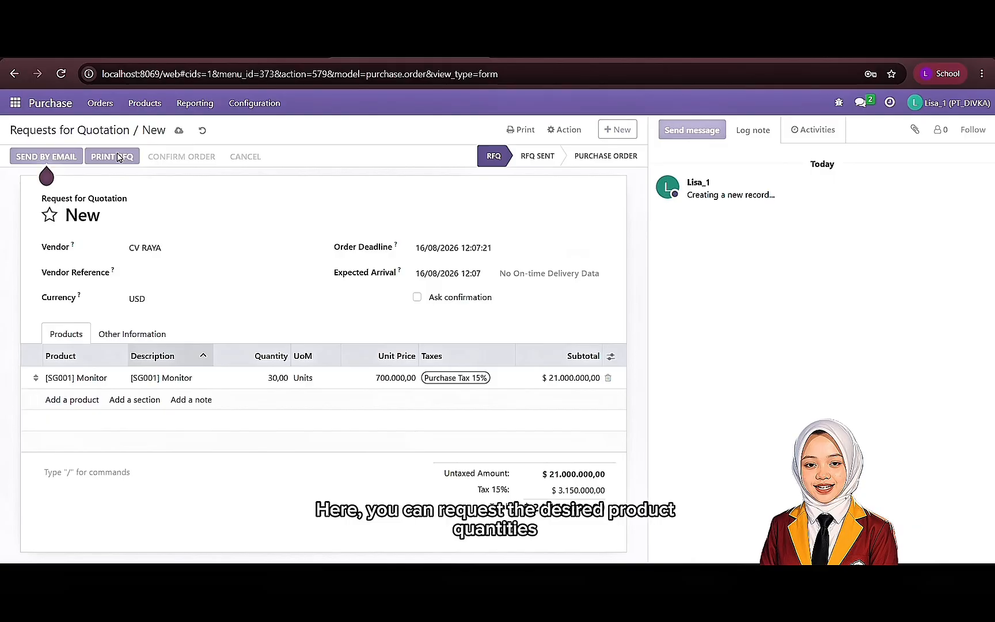
click(118, 157)
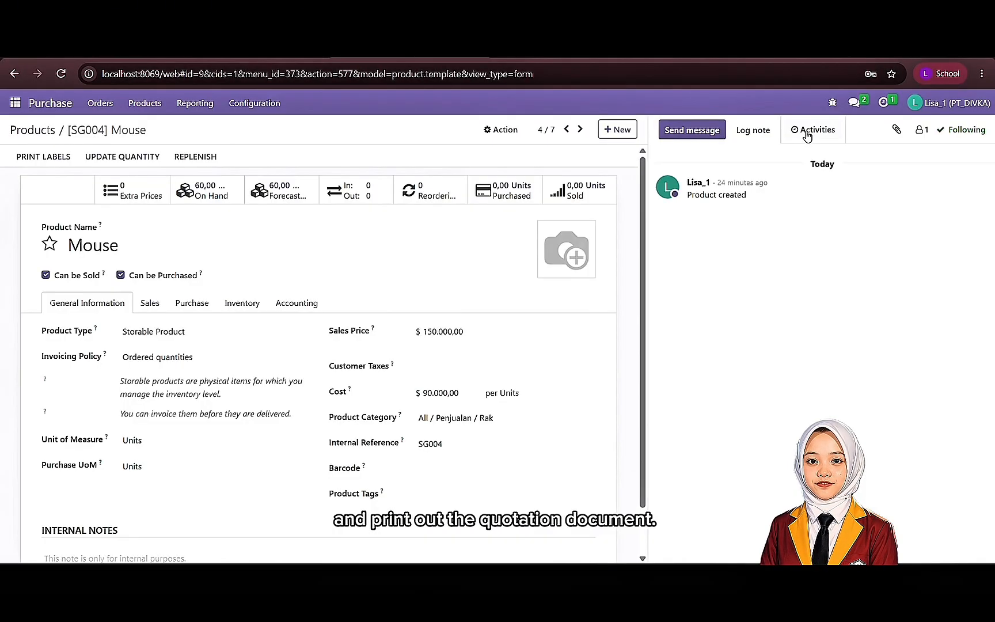
- Schedule a Meeting activity with the summary "pengajuan proposal" for the Mouse product and open its calendar
click(400, 173)
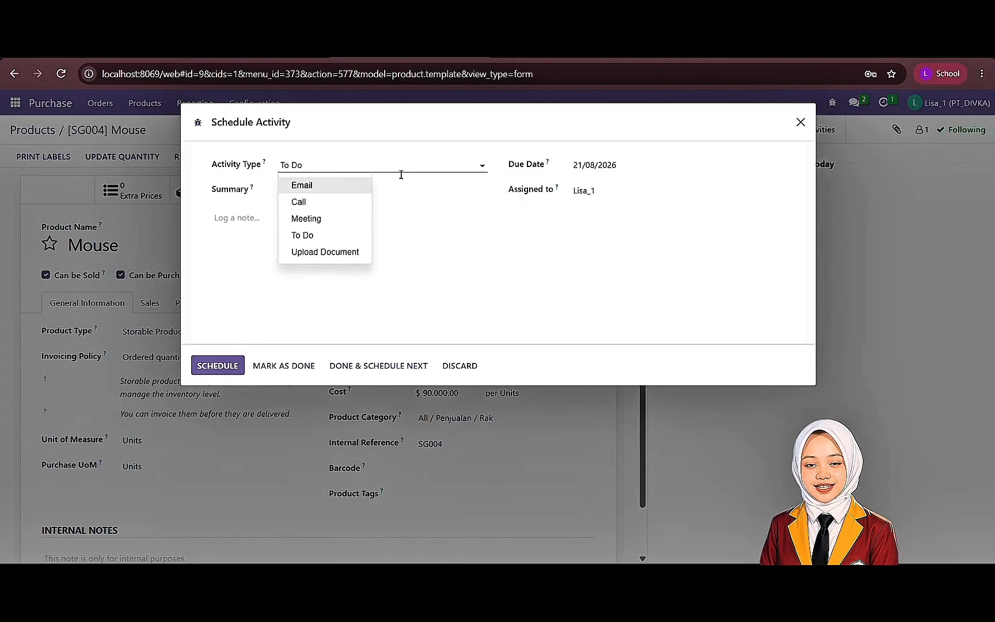
click(305, 218)
text(m)
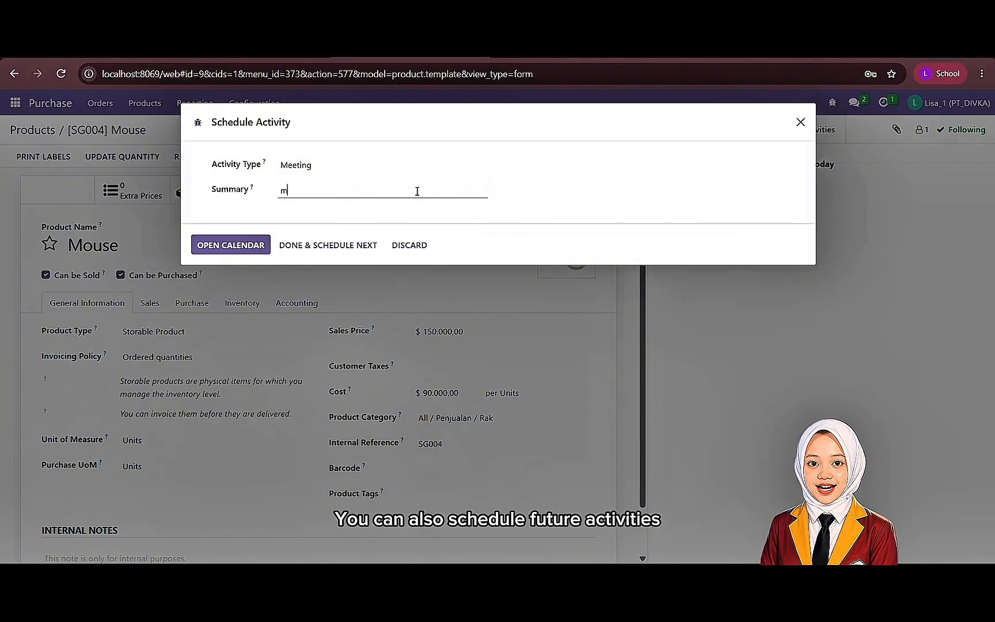
click(253, 246)
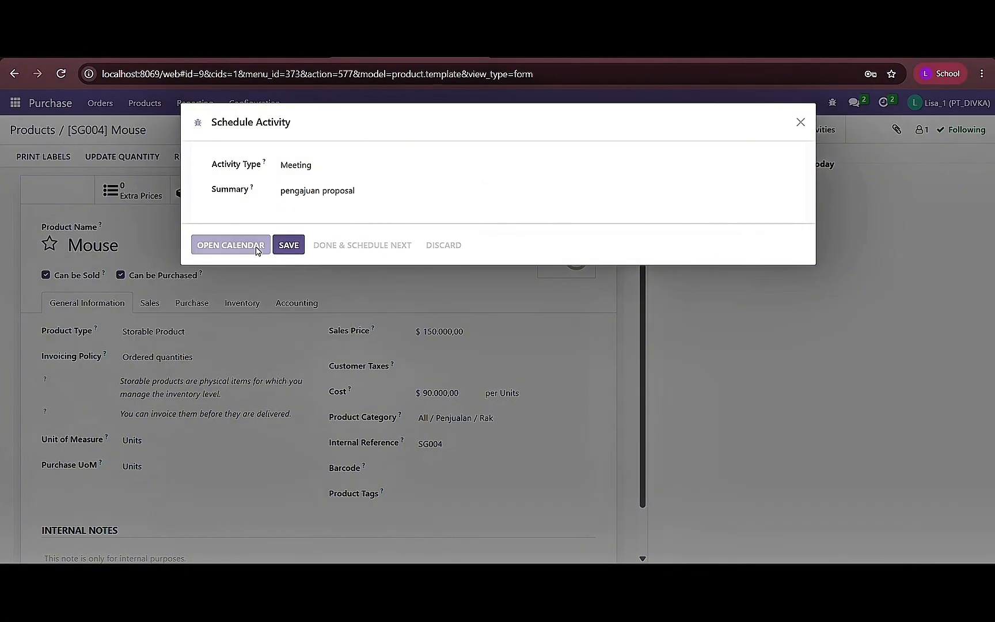
- Create the "pengajuan proposal" meeting on 16 September 2026 in the calendar's month view
click(974, 182)
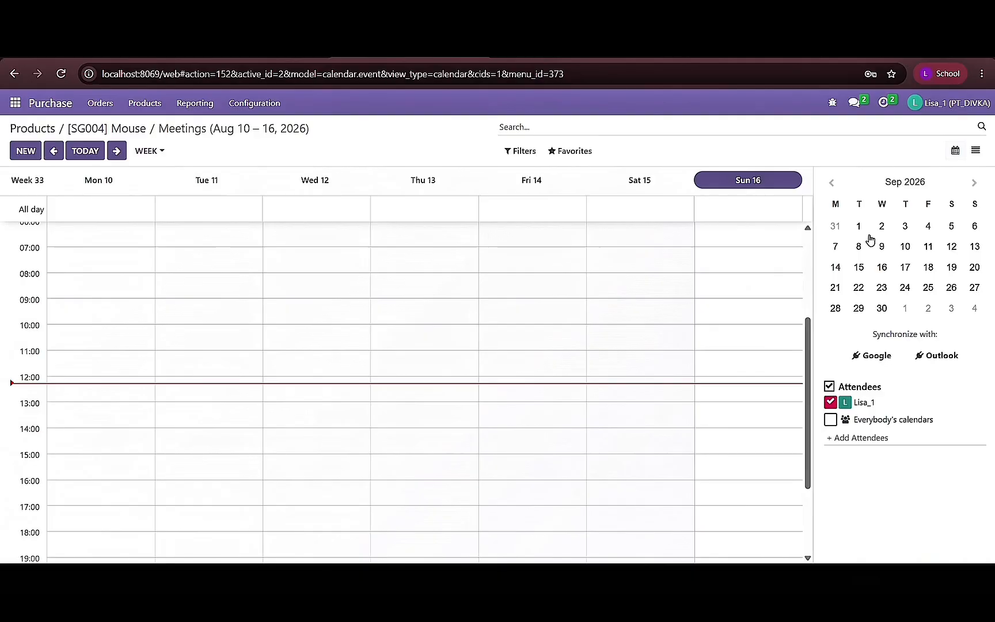
click(881, 268)
click(161, 151)
click(164, 207)
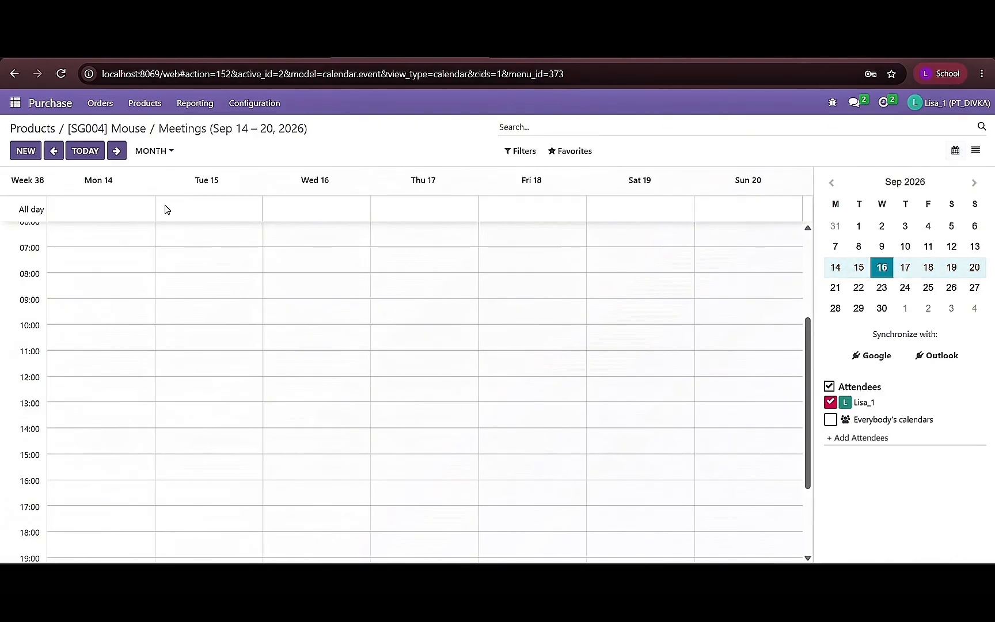
click(296, 340)
text(pengajuan proposal)
click(439, 229)
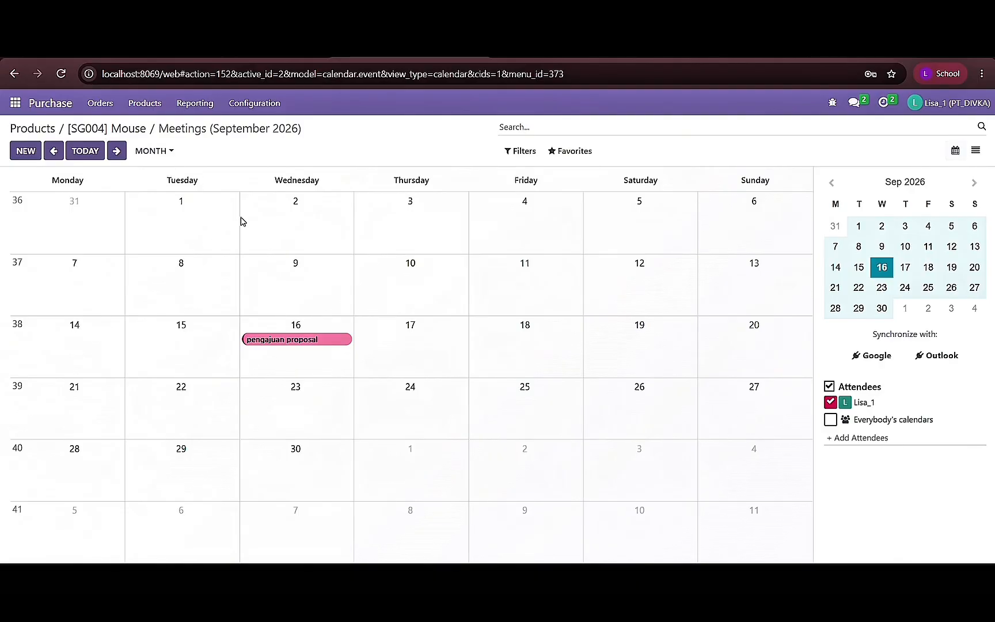
- Return to the Mouse product and log an internal note mentioning the sales user with the text "bantu saya untuk pengajuan proposal untuk mouse"
click(137, 129)
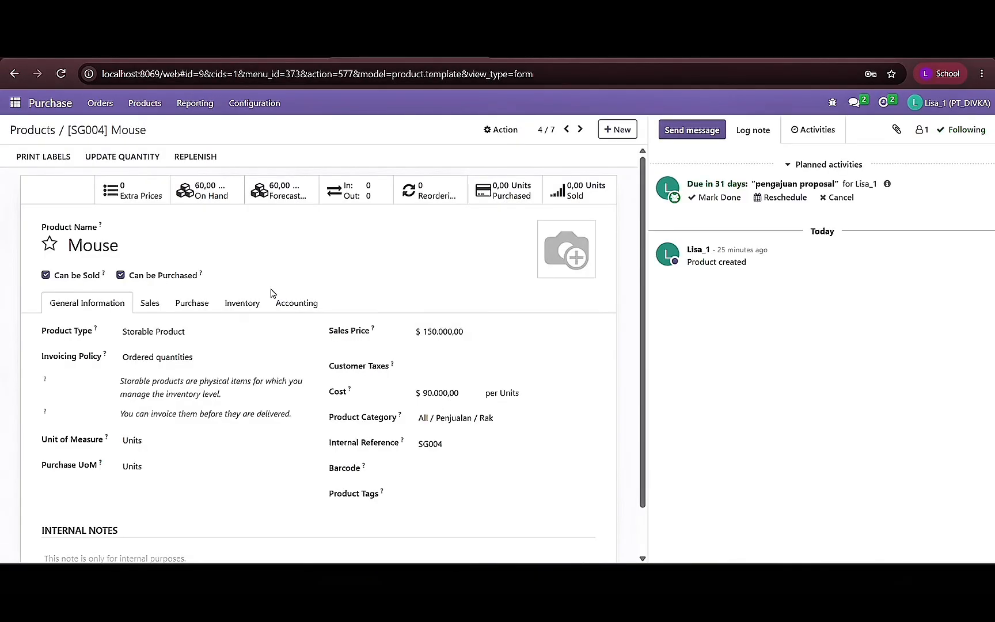
click(754, 130)
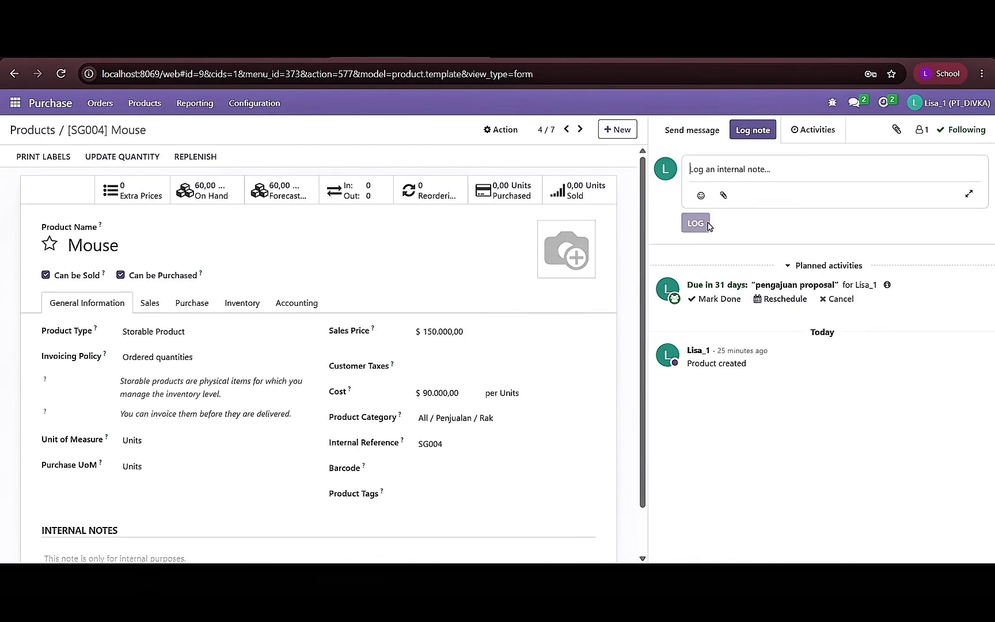
scroll(545, 287, down, 1)
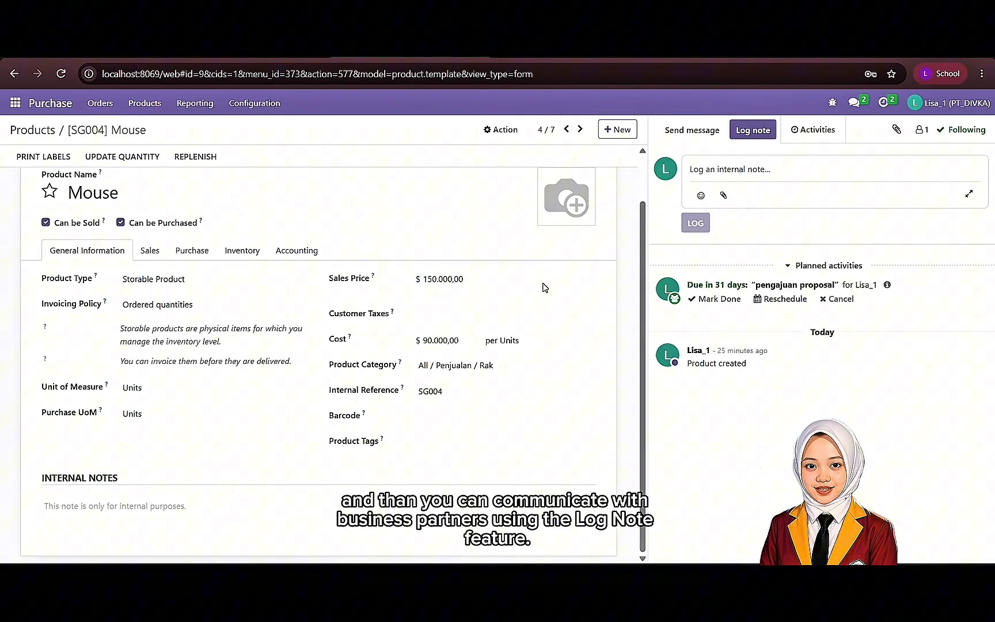
click(725, 170)
text(@)
scroll(731, 249, down, 1)
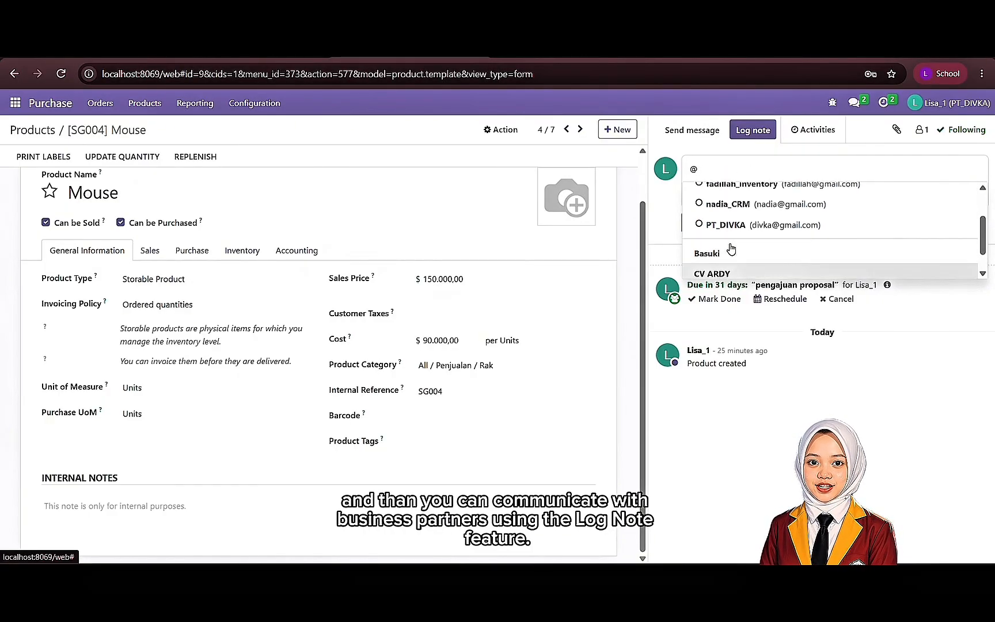
scroll(731, 249, up, 1)
click(726, 217)
text(b)
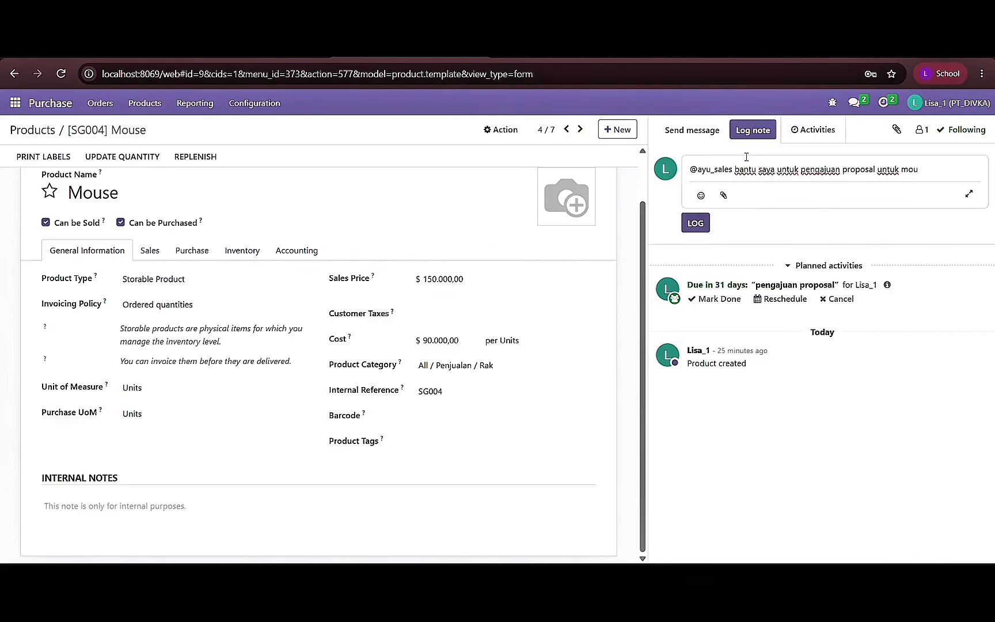
click(696, 223)
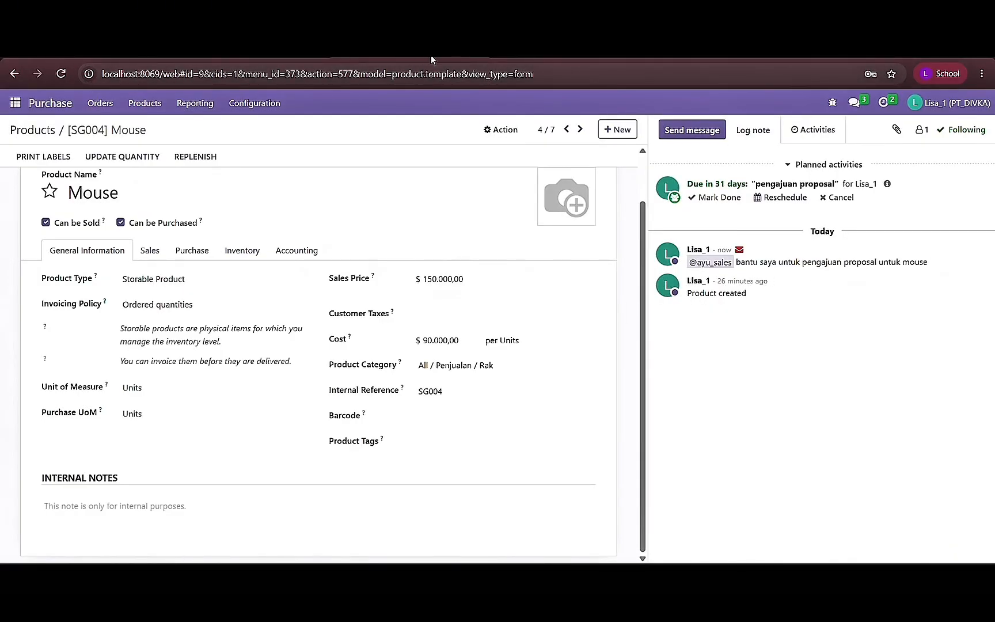
- Log out of the current account and log in to the PT_DIVKA database with the PT_DIVKA user's e-mail and account password
click(933, 103)
click(920, 221)
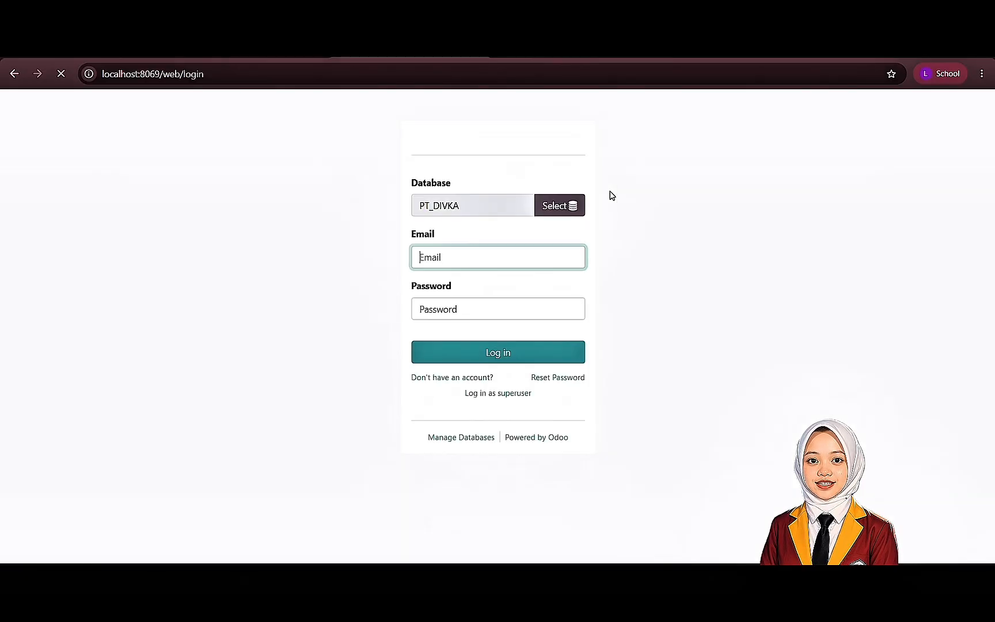
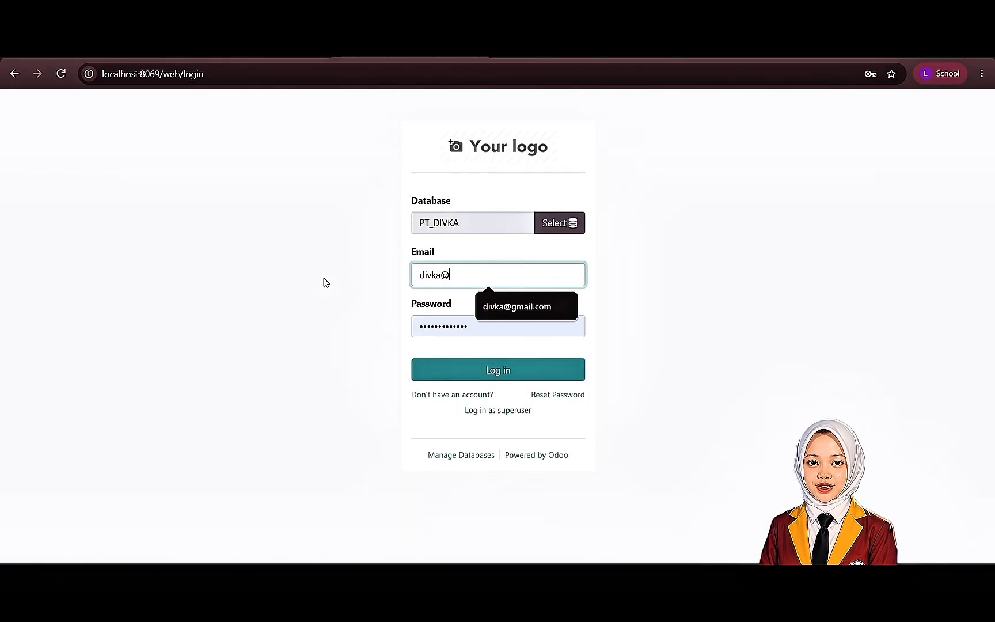
key(Tab)
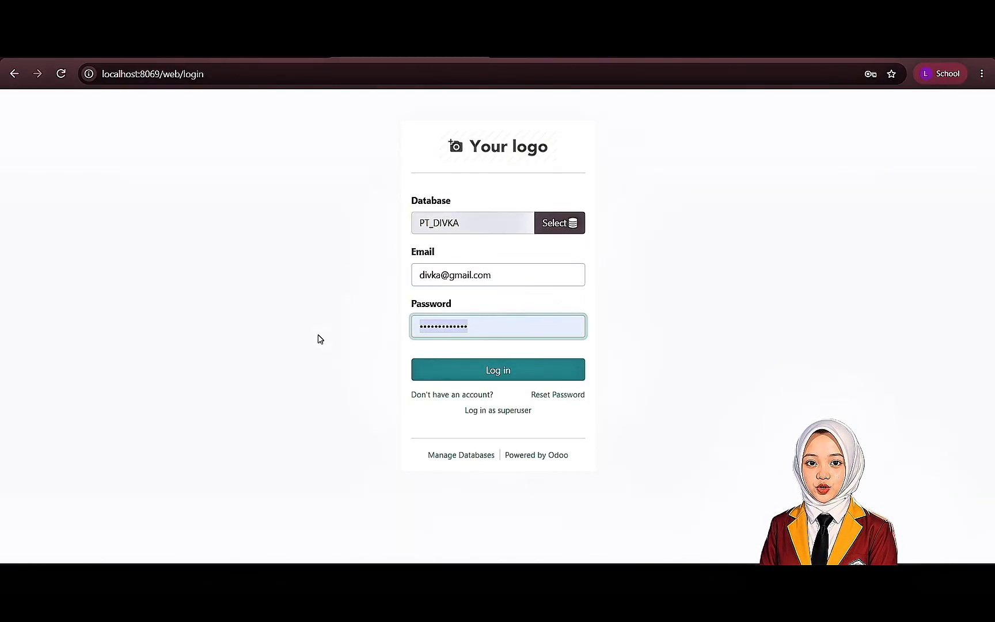
text(••)
click(468, 377)
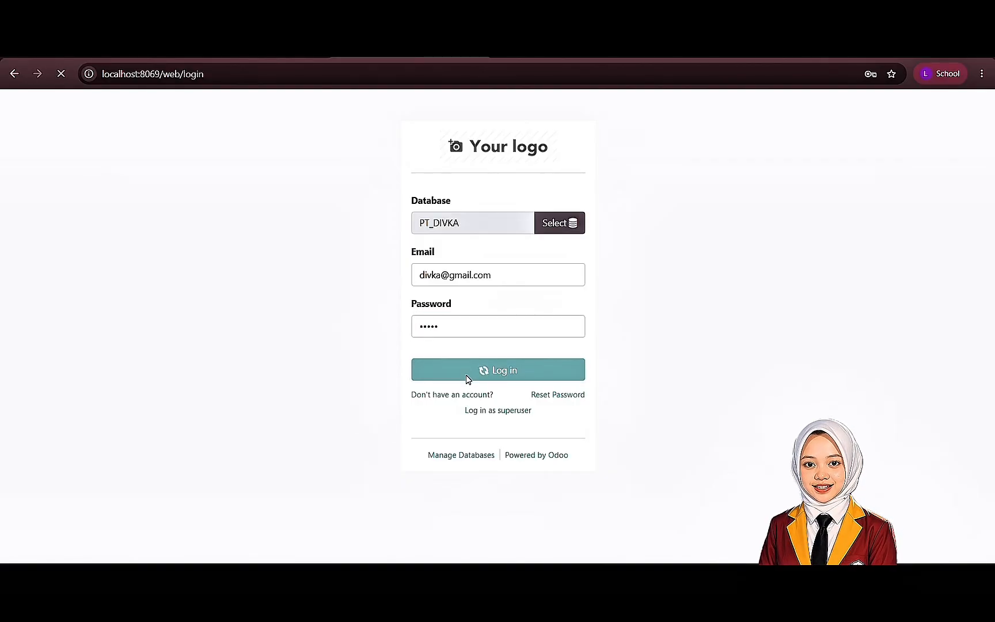